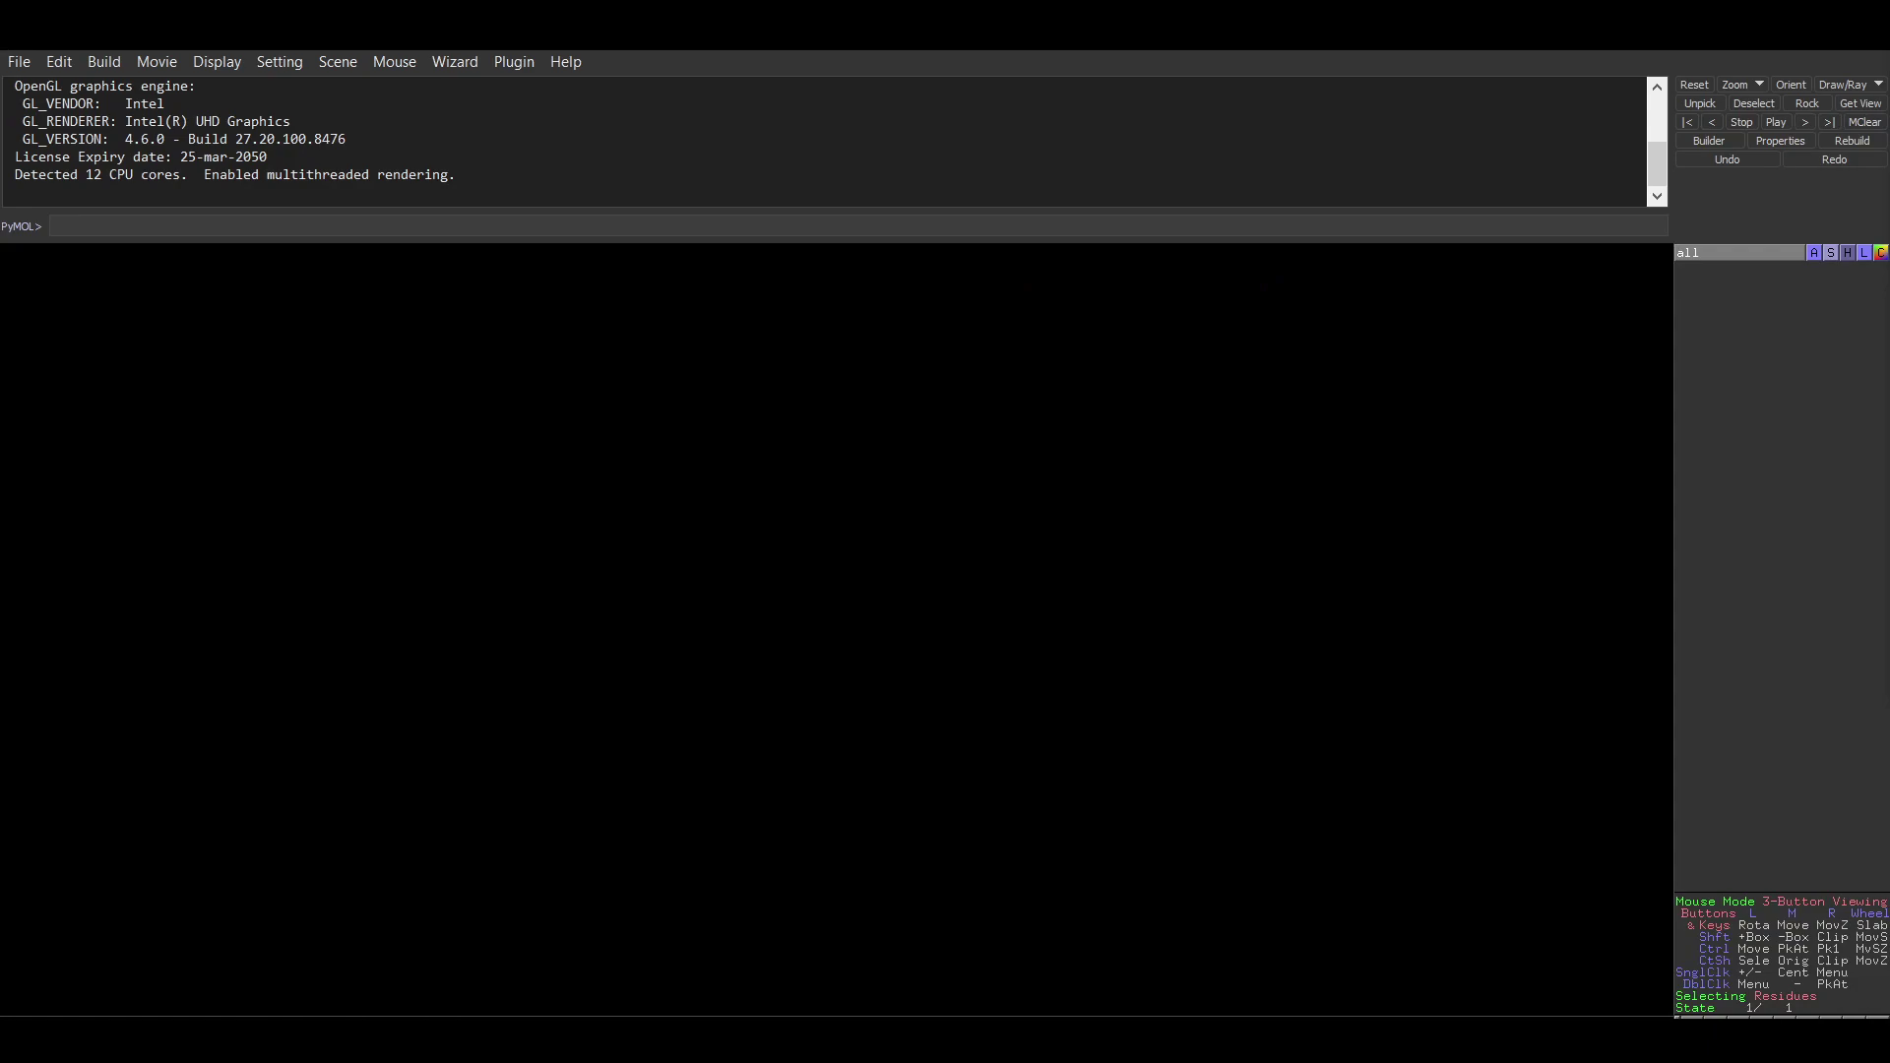
Switch to the RCSB PDB page of entry 2UV0 and examine the organism and protein named in its title.
key("alt+Tab")
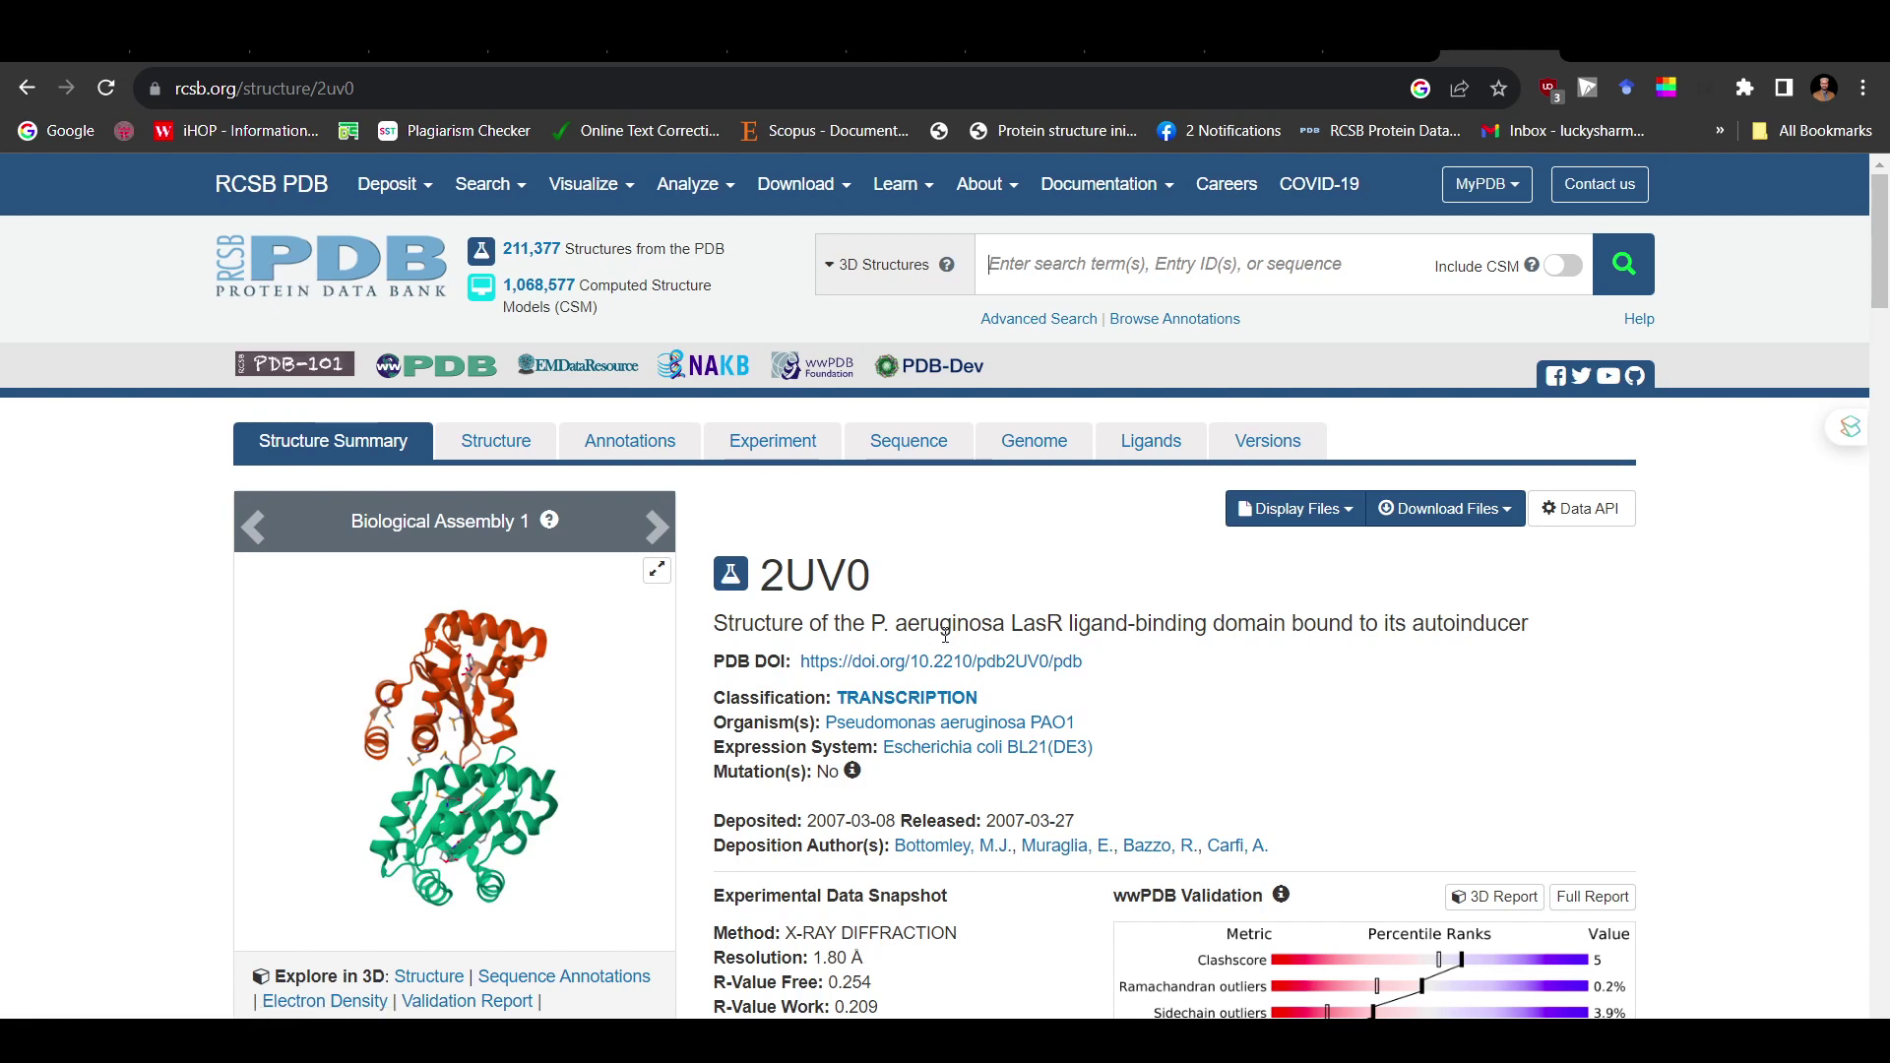
left_click_drag(1008, 624, 871, 622)
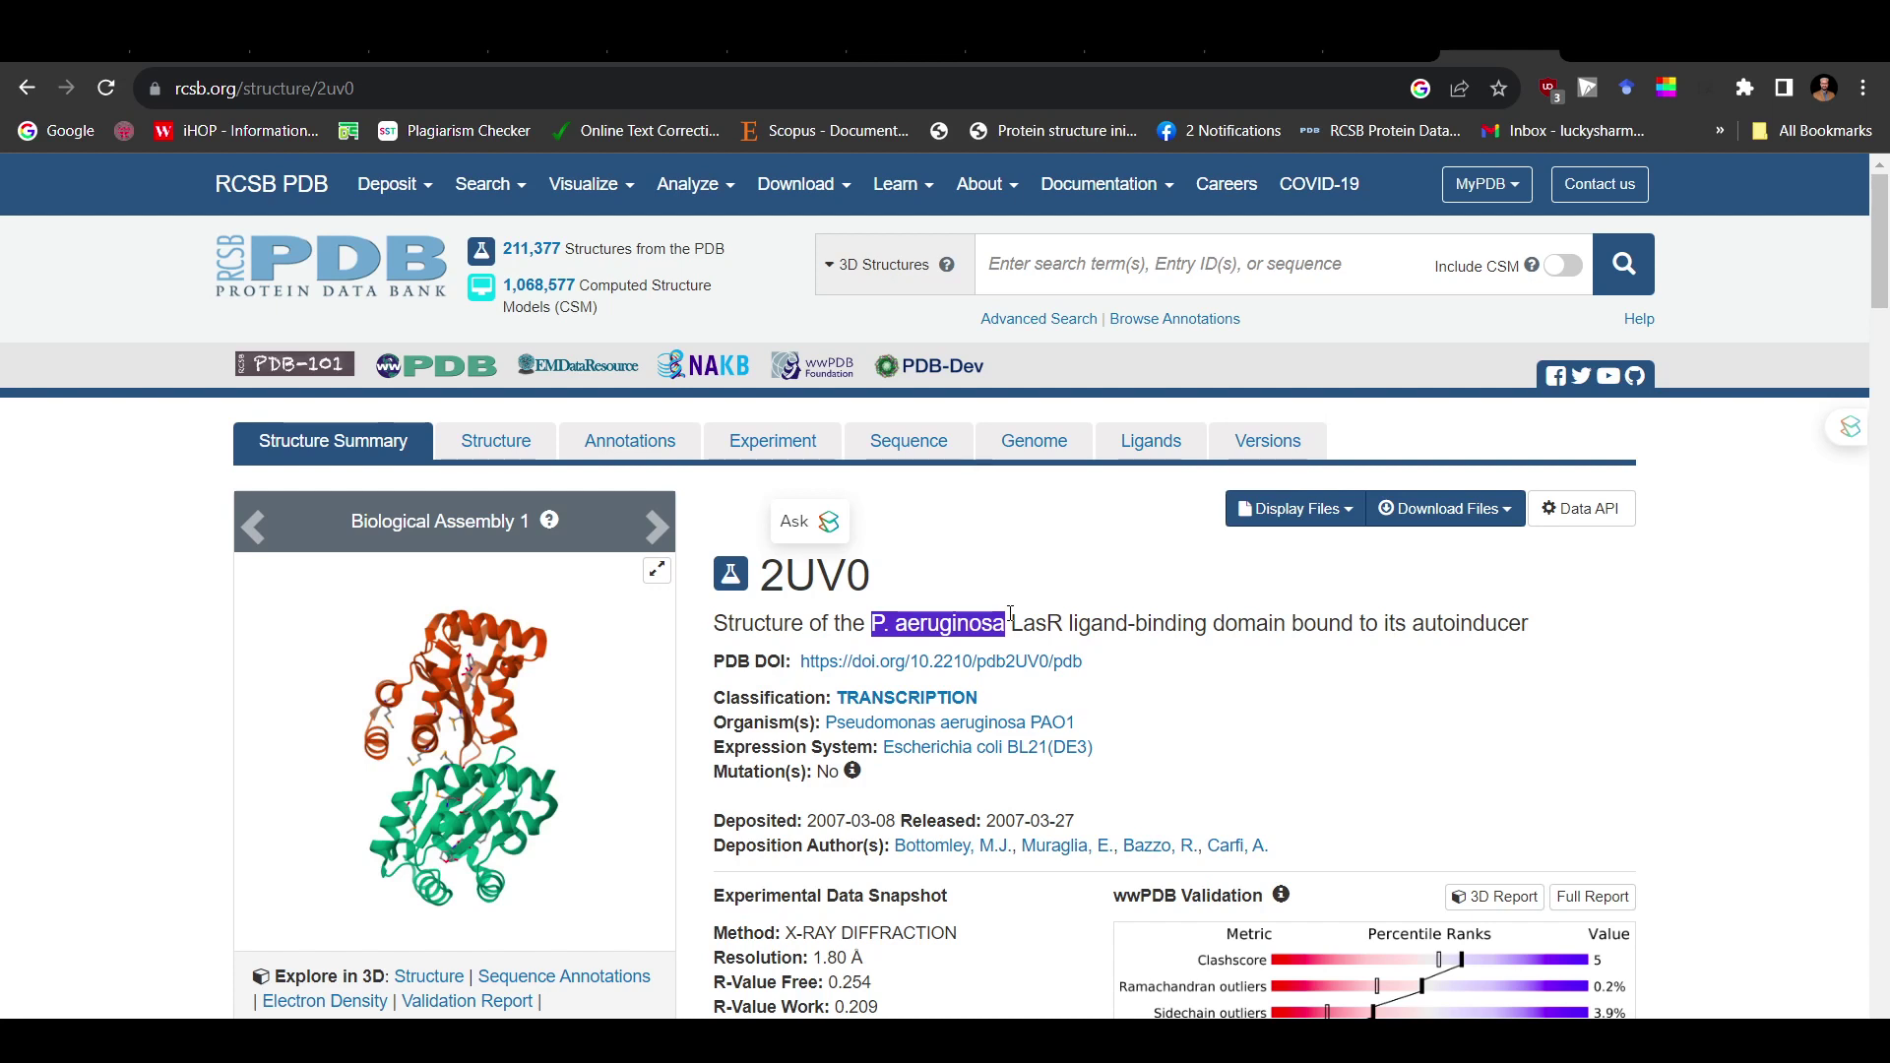
left_click_drag(1014, 623, 1065, 620)
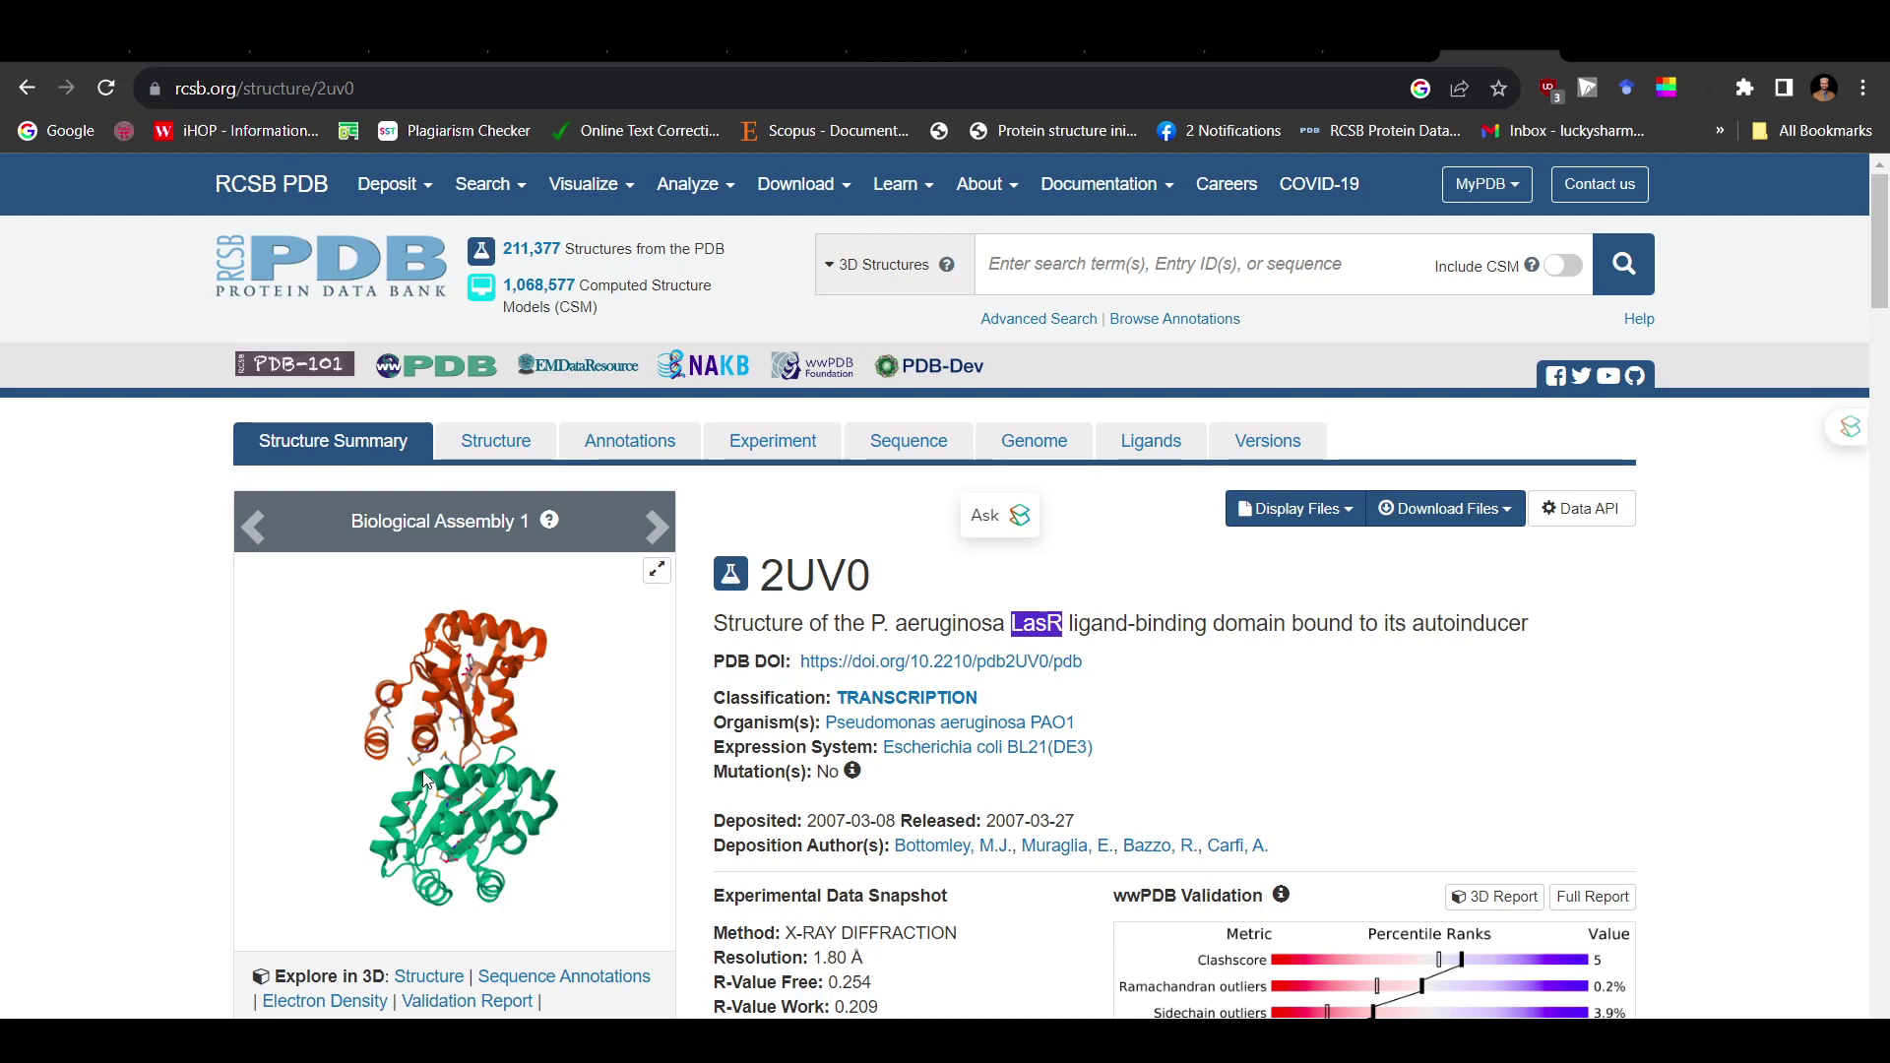
left_click(1172, 723)
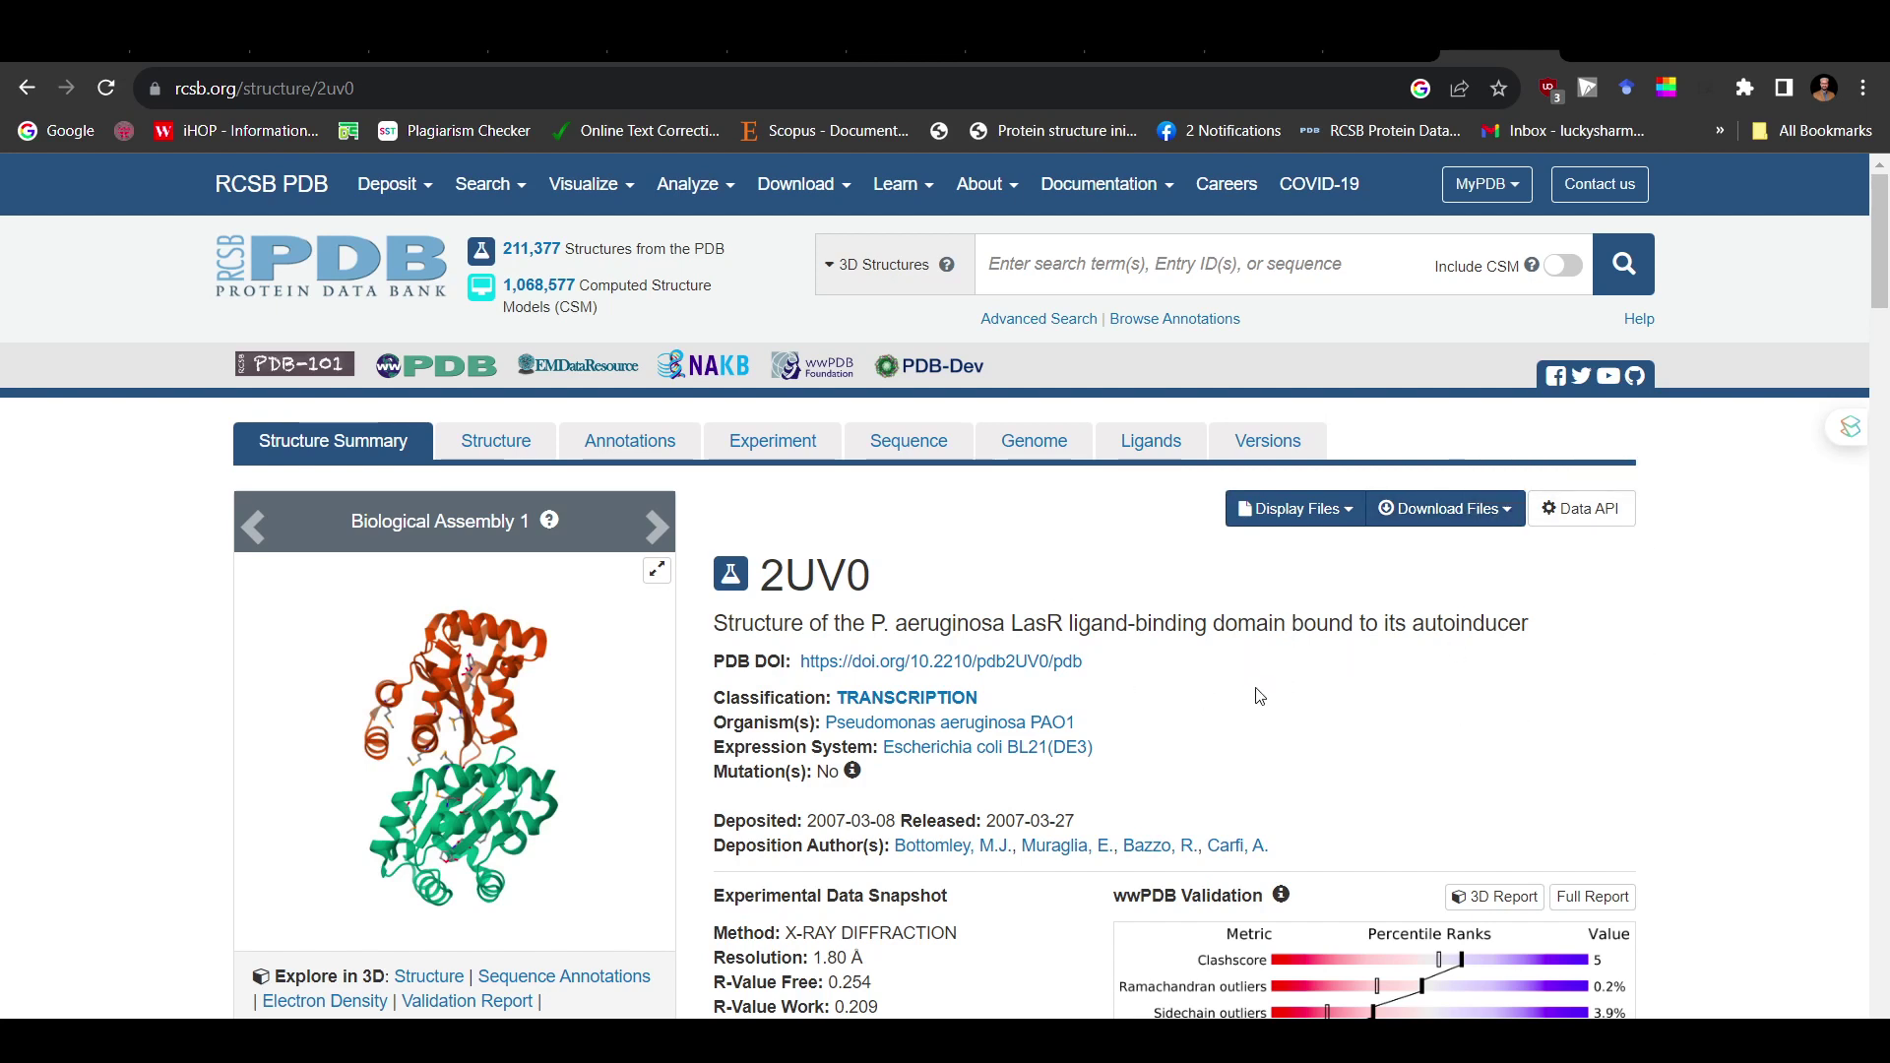
Launch the MouseHighlight utility and minimize its settings window.
key("super+s")
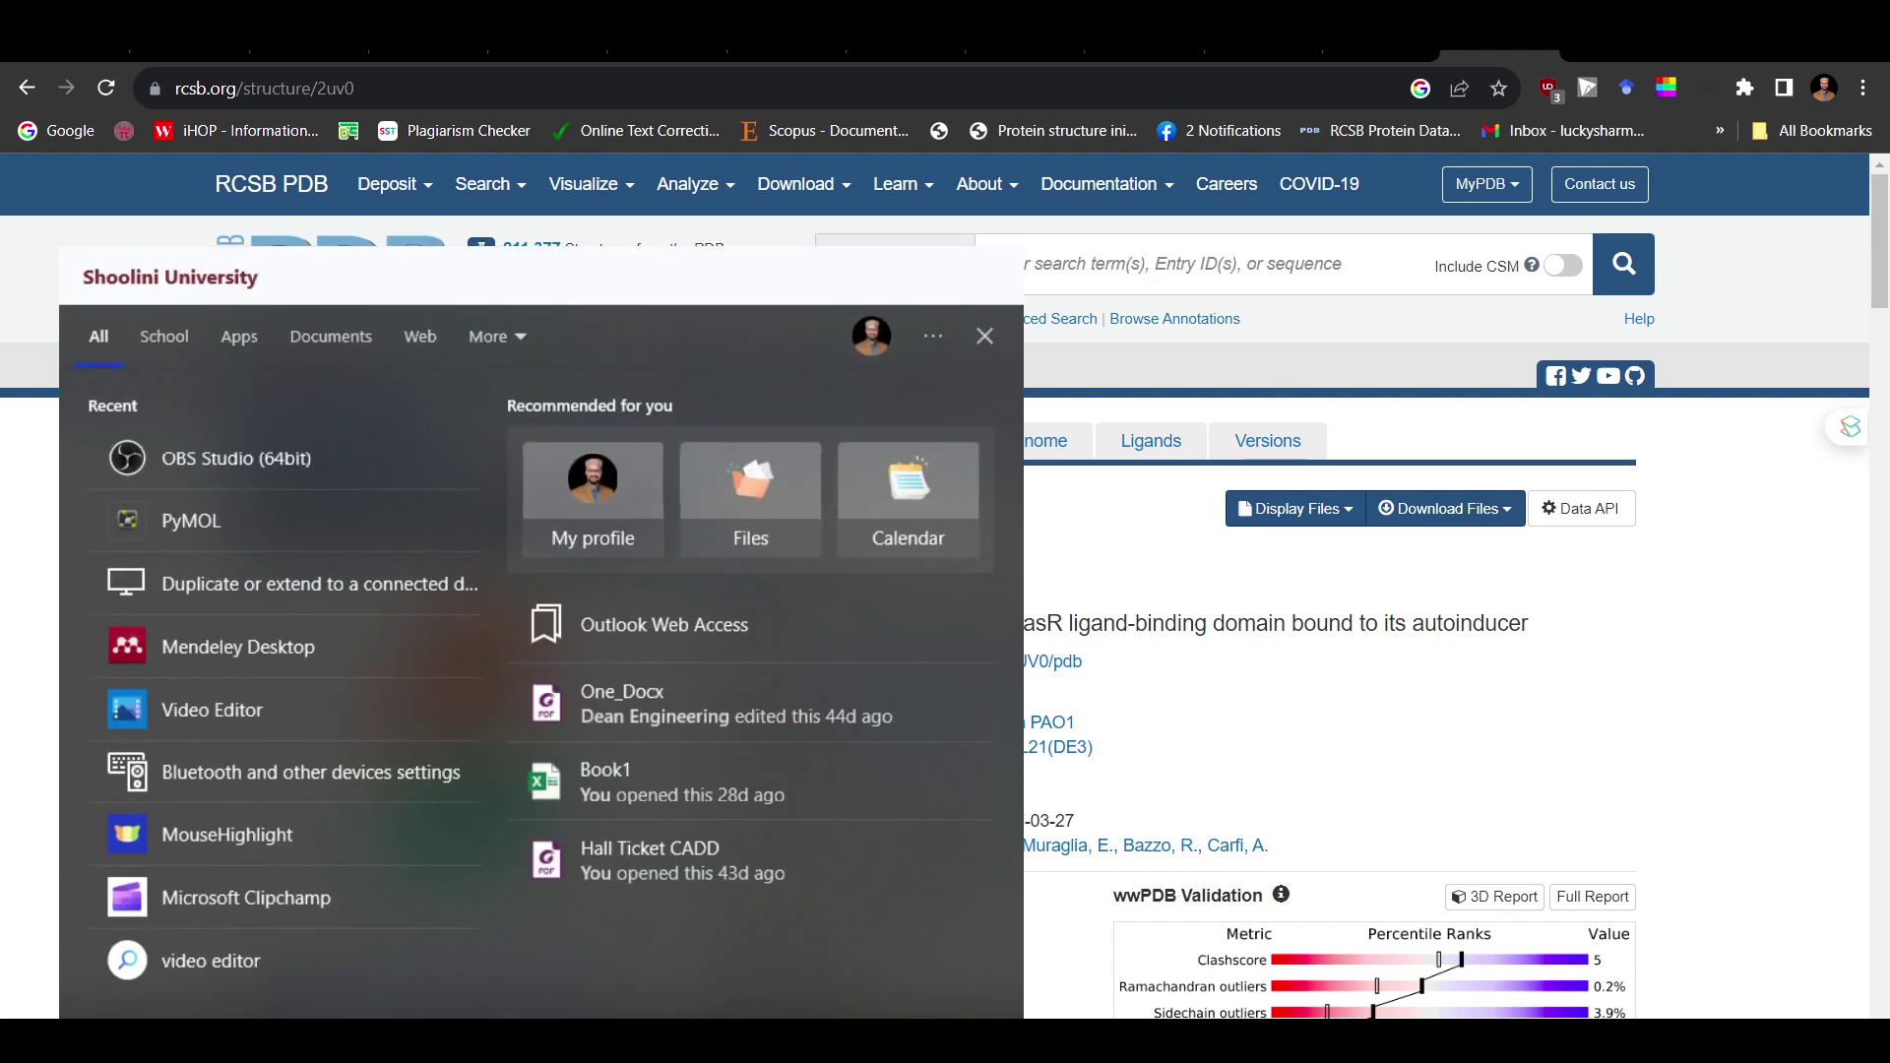
type("hi")
key("BackSpace")
key("BackSpace")
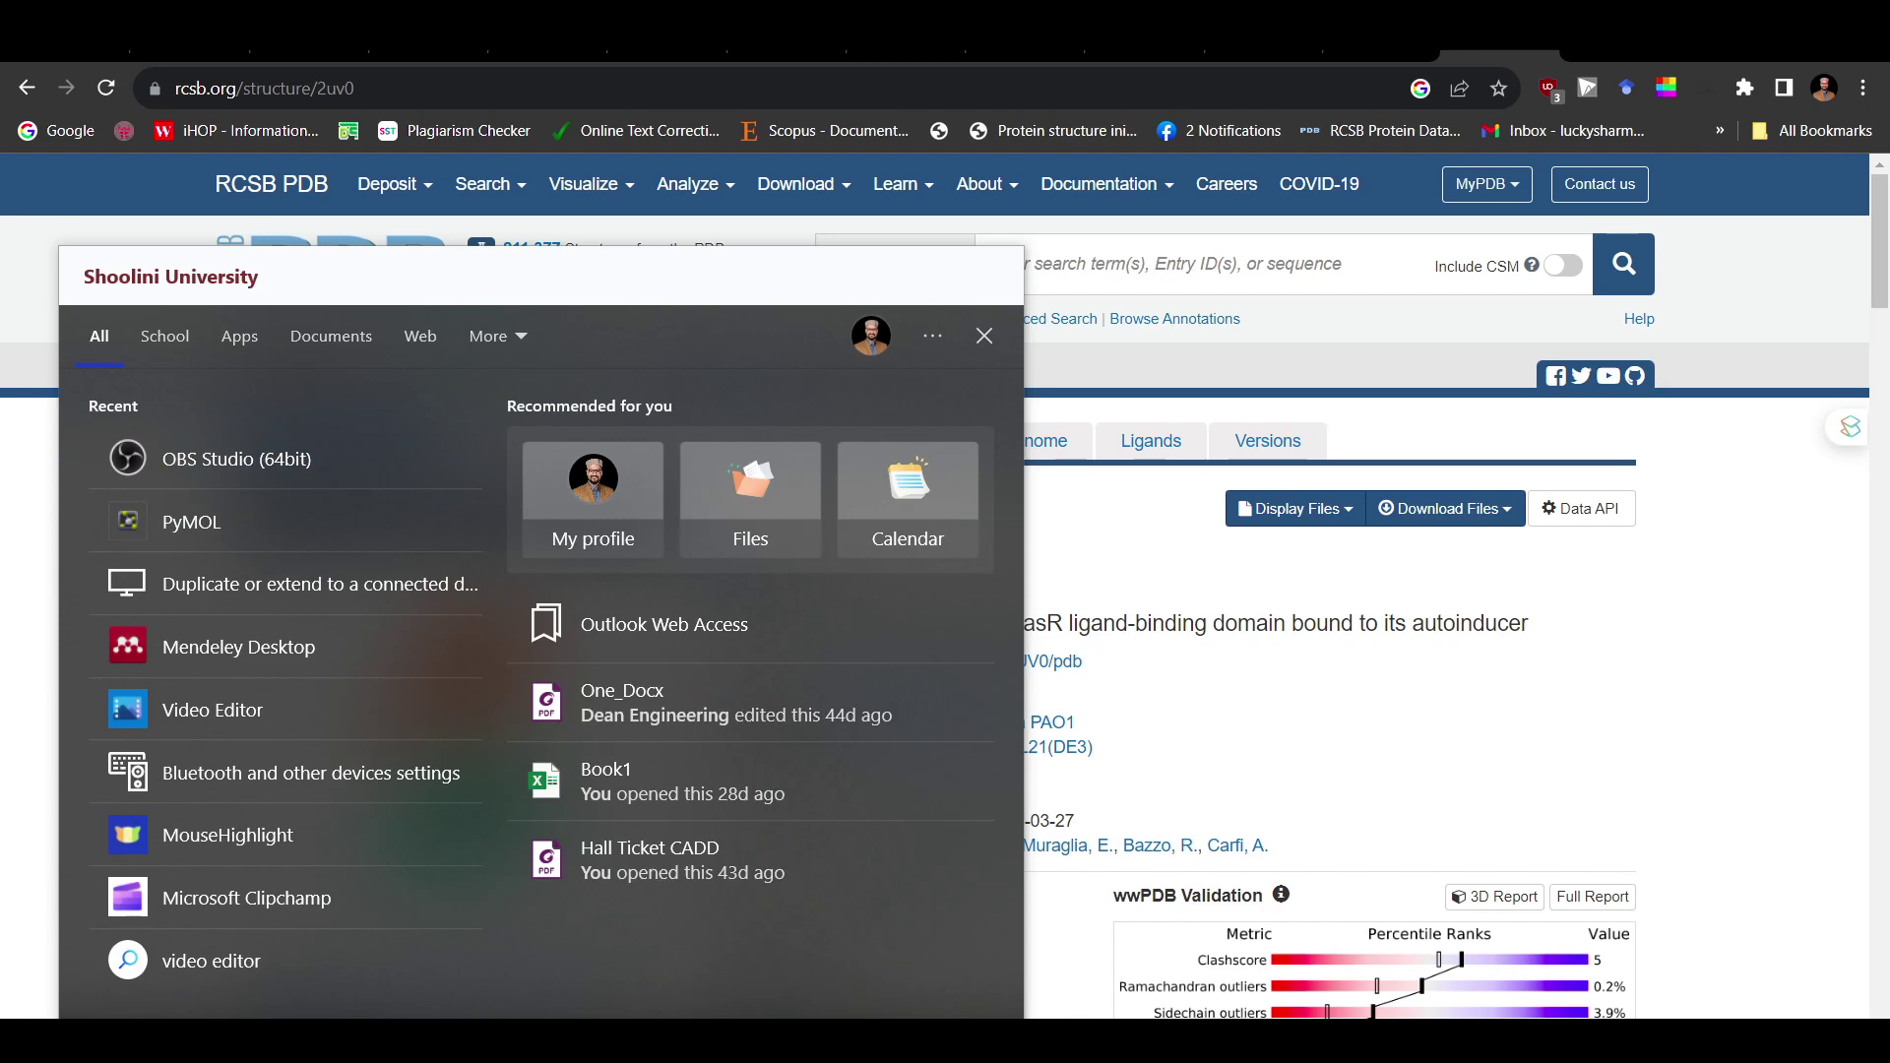
left_click(227, 835)
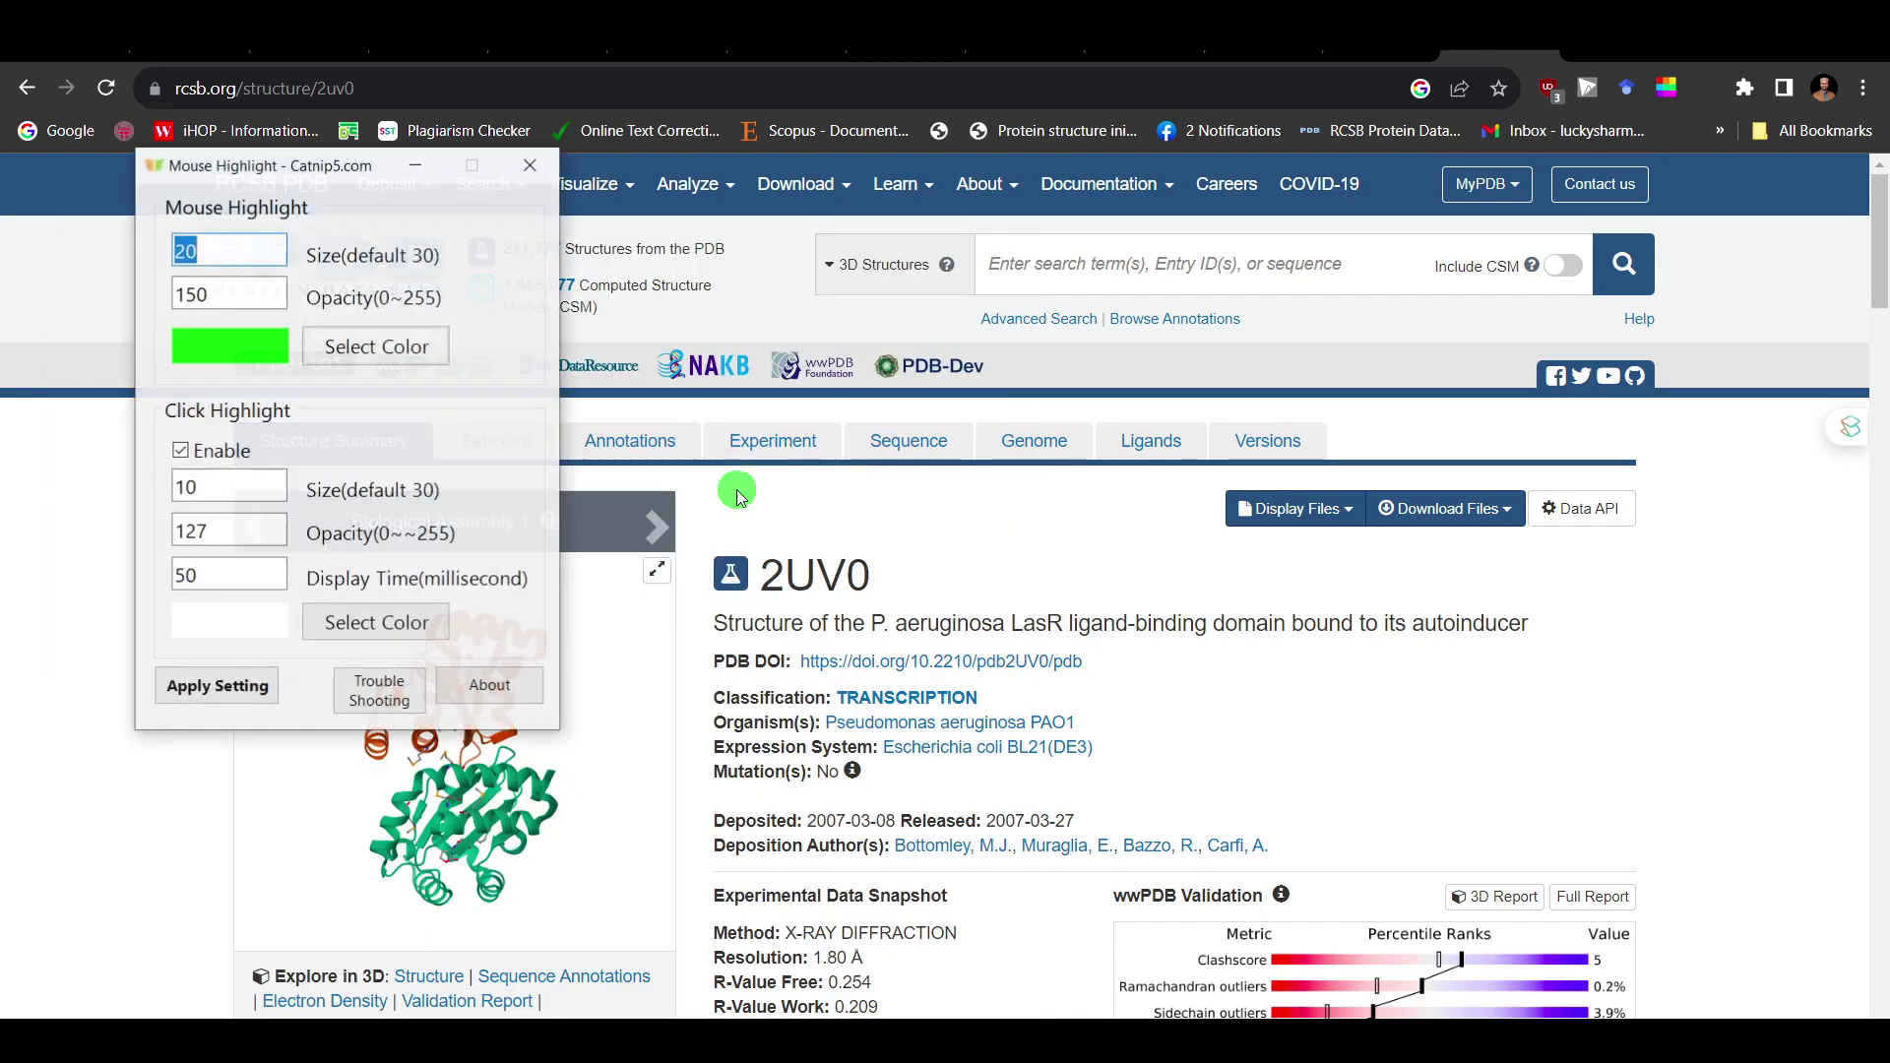
left_click_drag(328, 174, 805, 312)
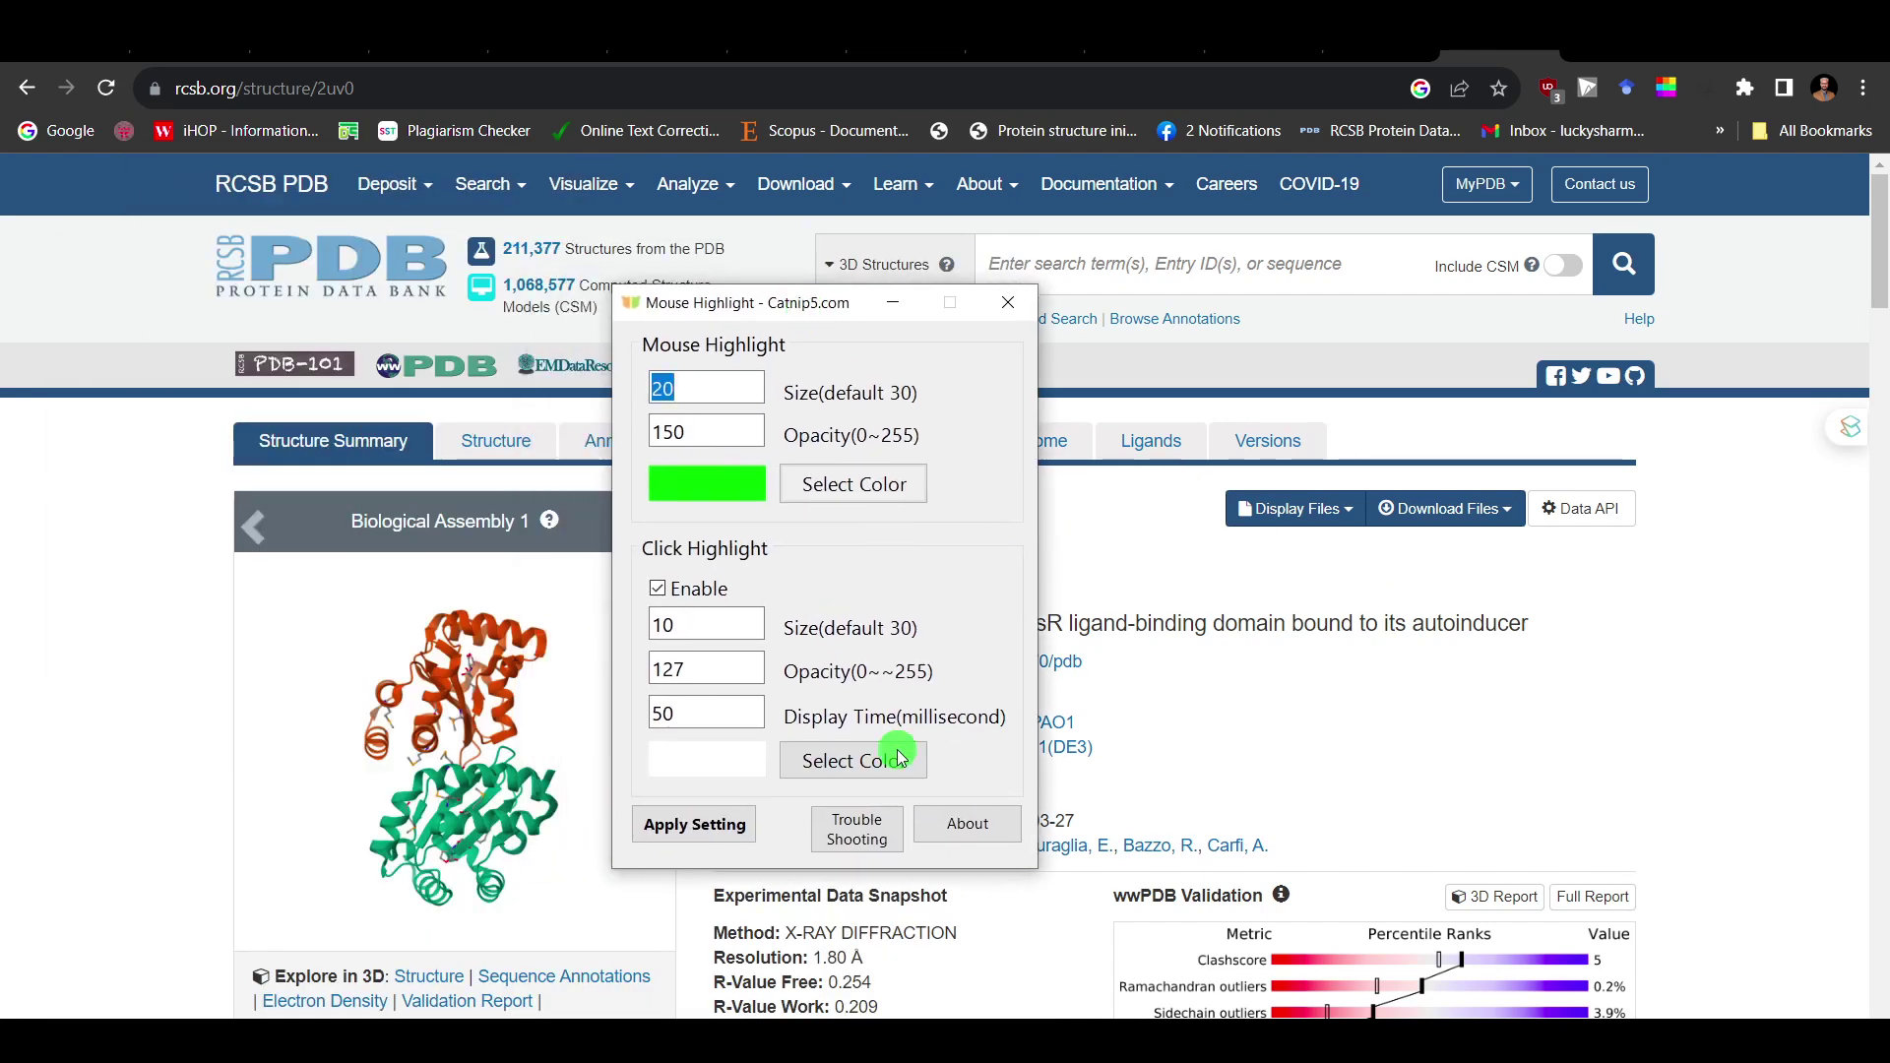
left_click(888, 311)
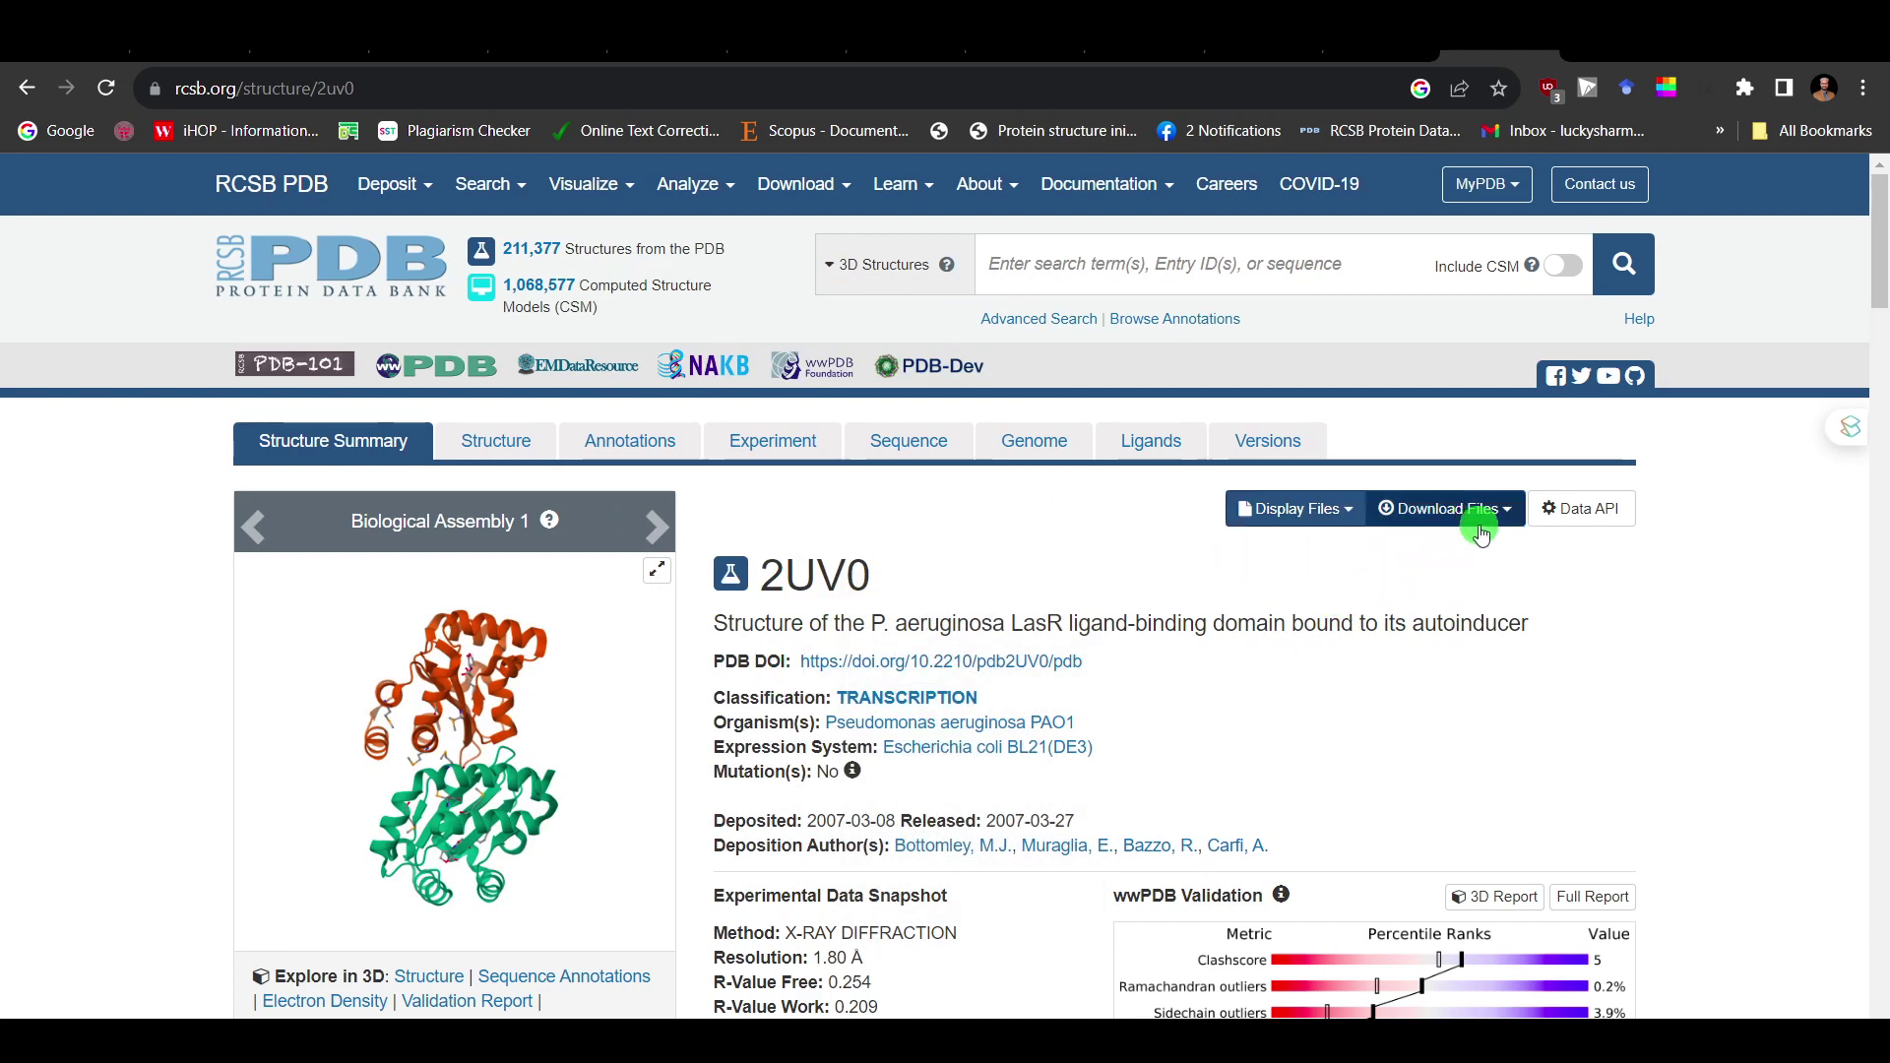
Download the 2UV0 structure file in PDB Format.
left_click(1506, 510)
left_click(1510, 508)
left_click(1511, 520)
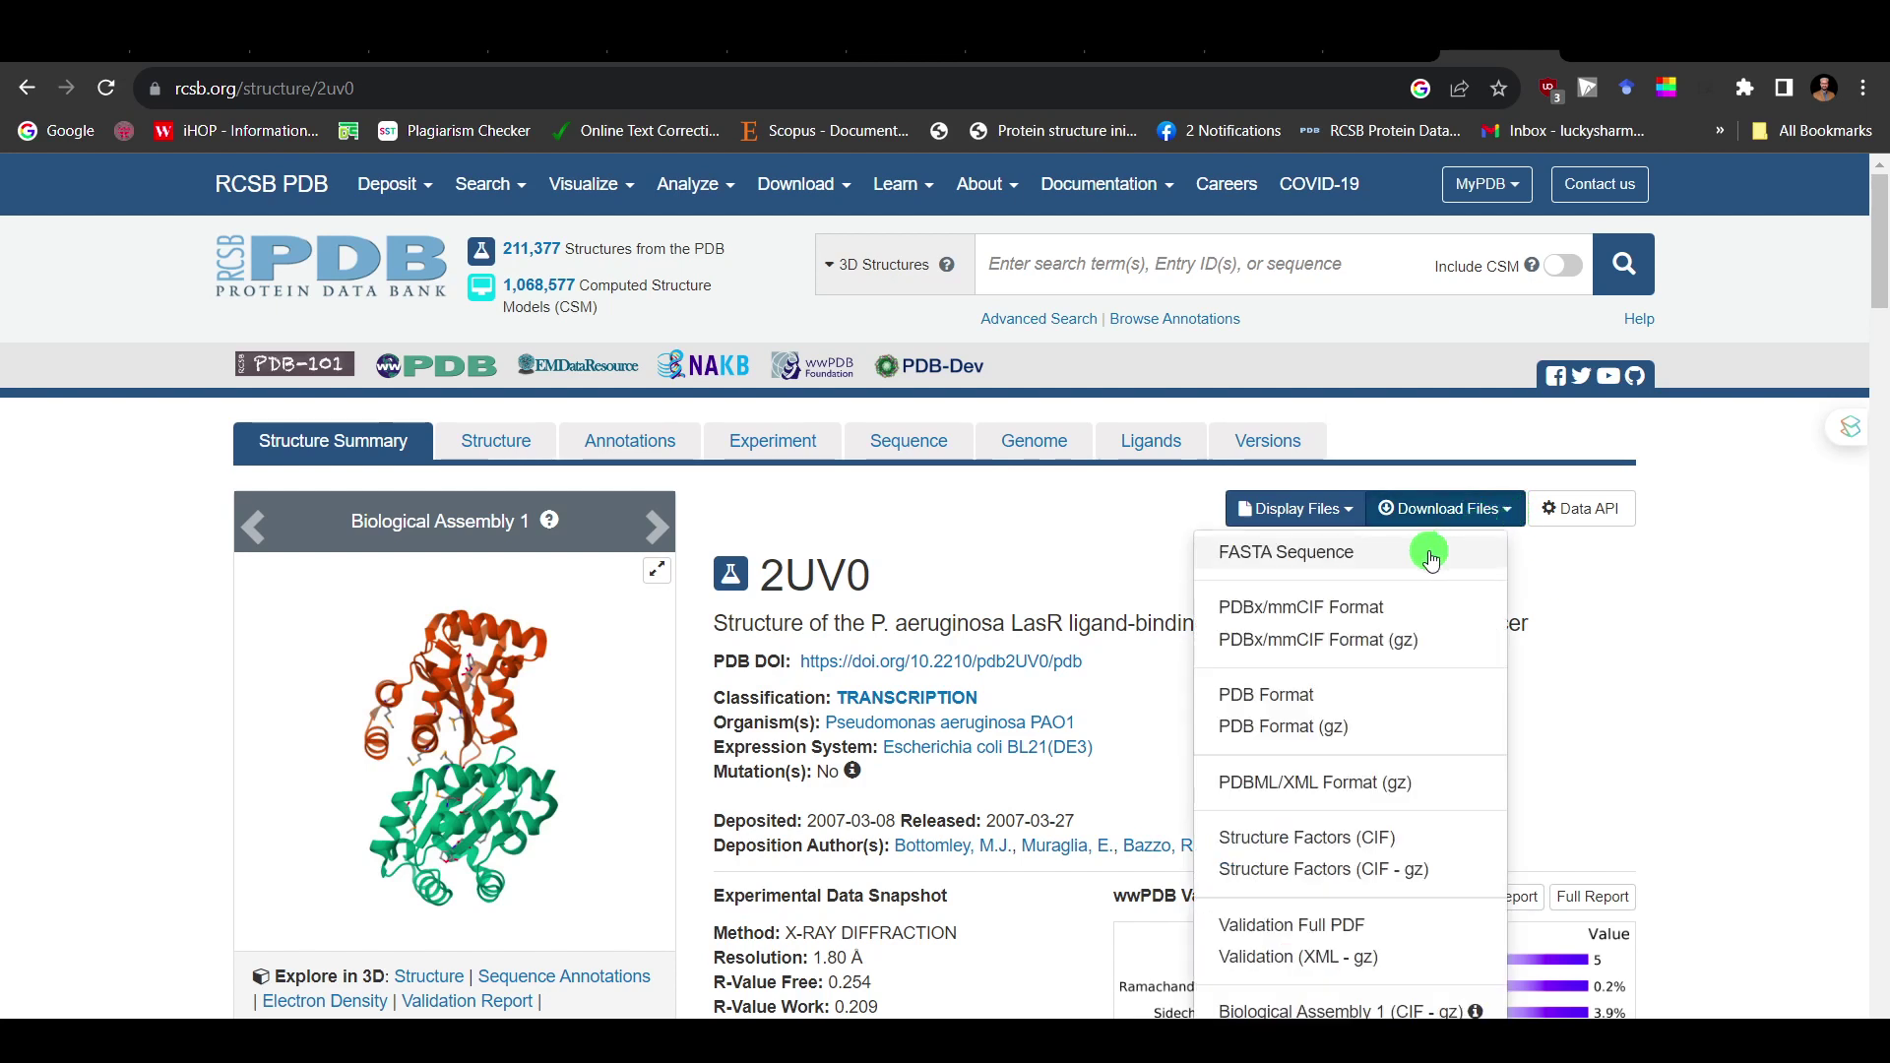
left_click(1290, 695)
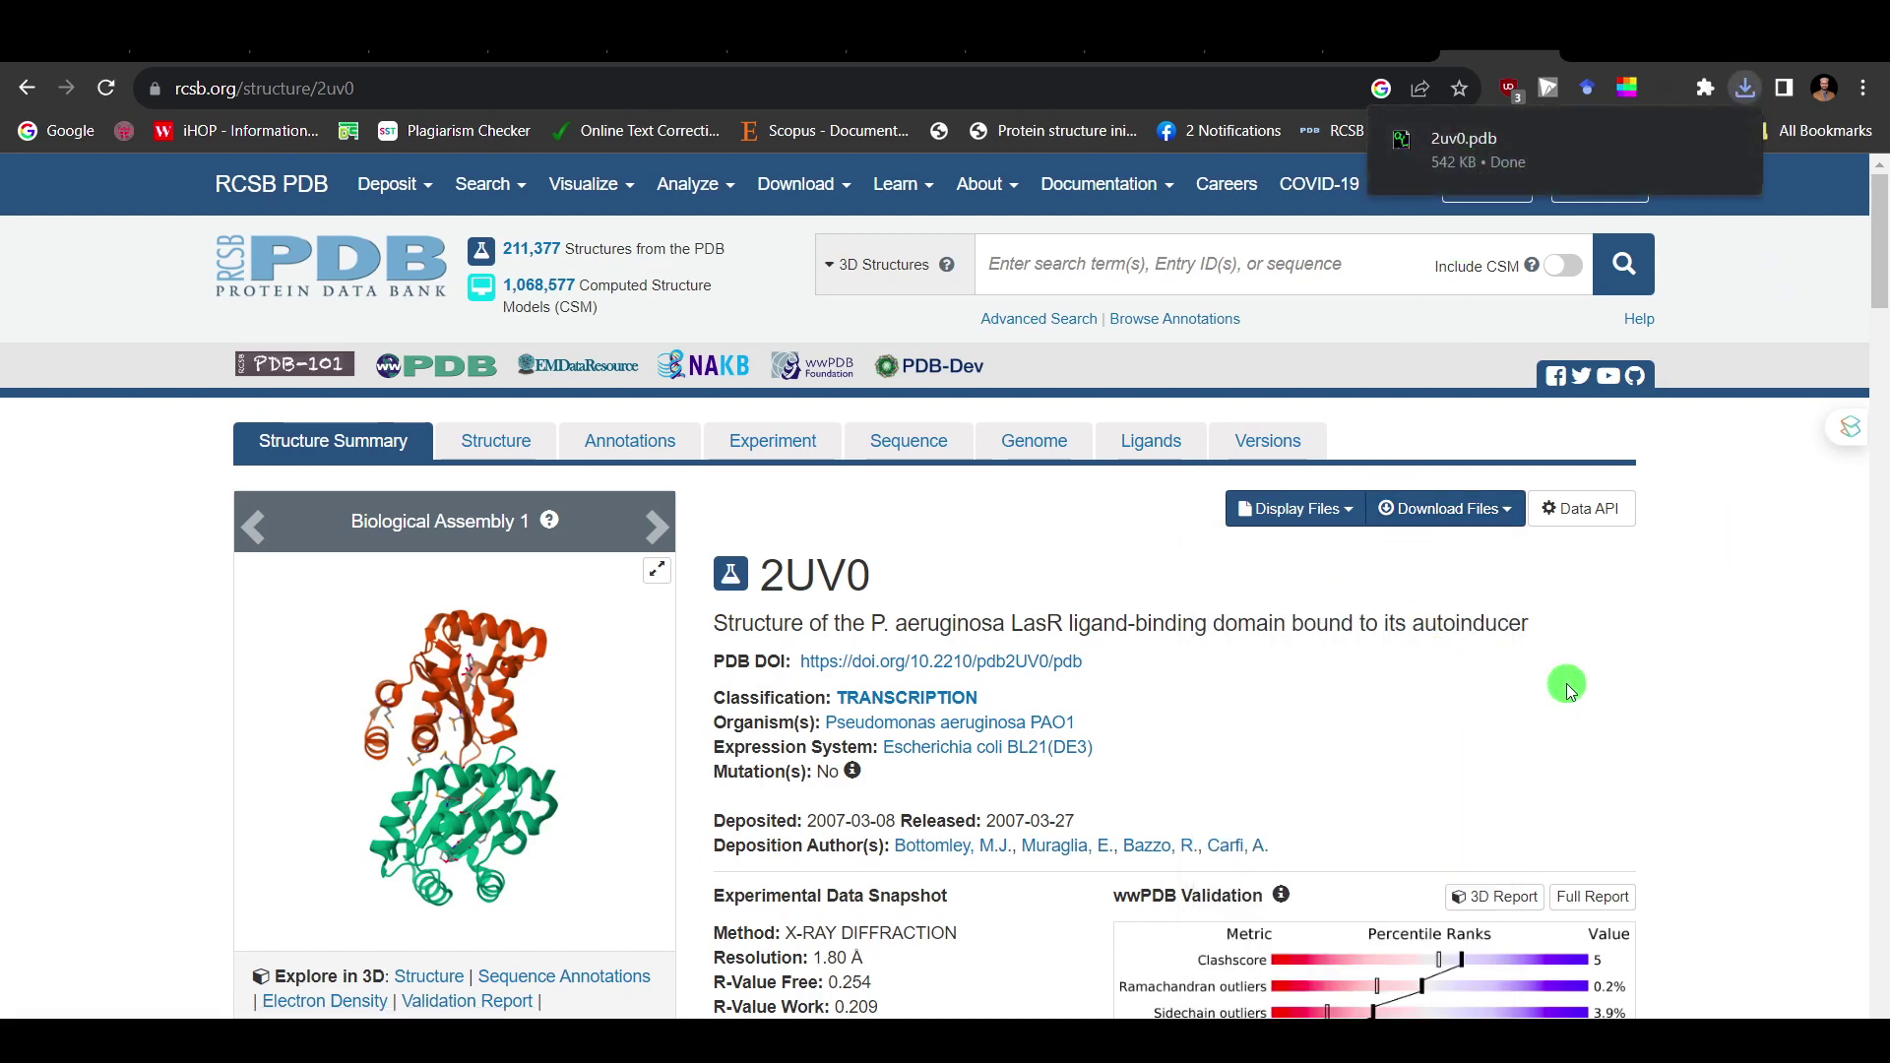
Switch to PyMOL, fetch the structure 2uv0 and rotate it for inspection.
left_click_drag(882, 585, 764, 586)
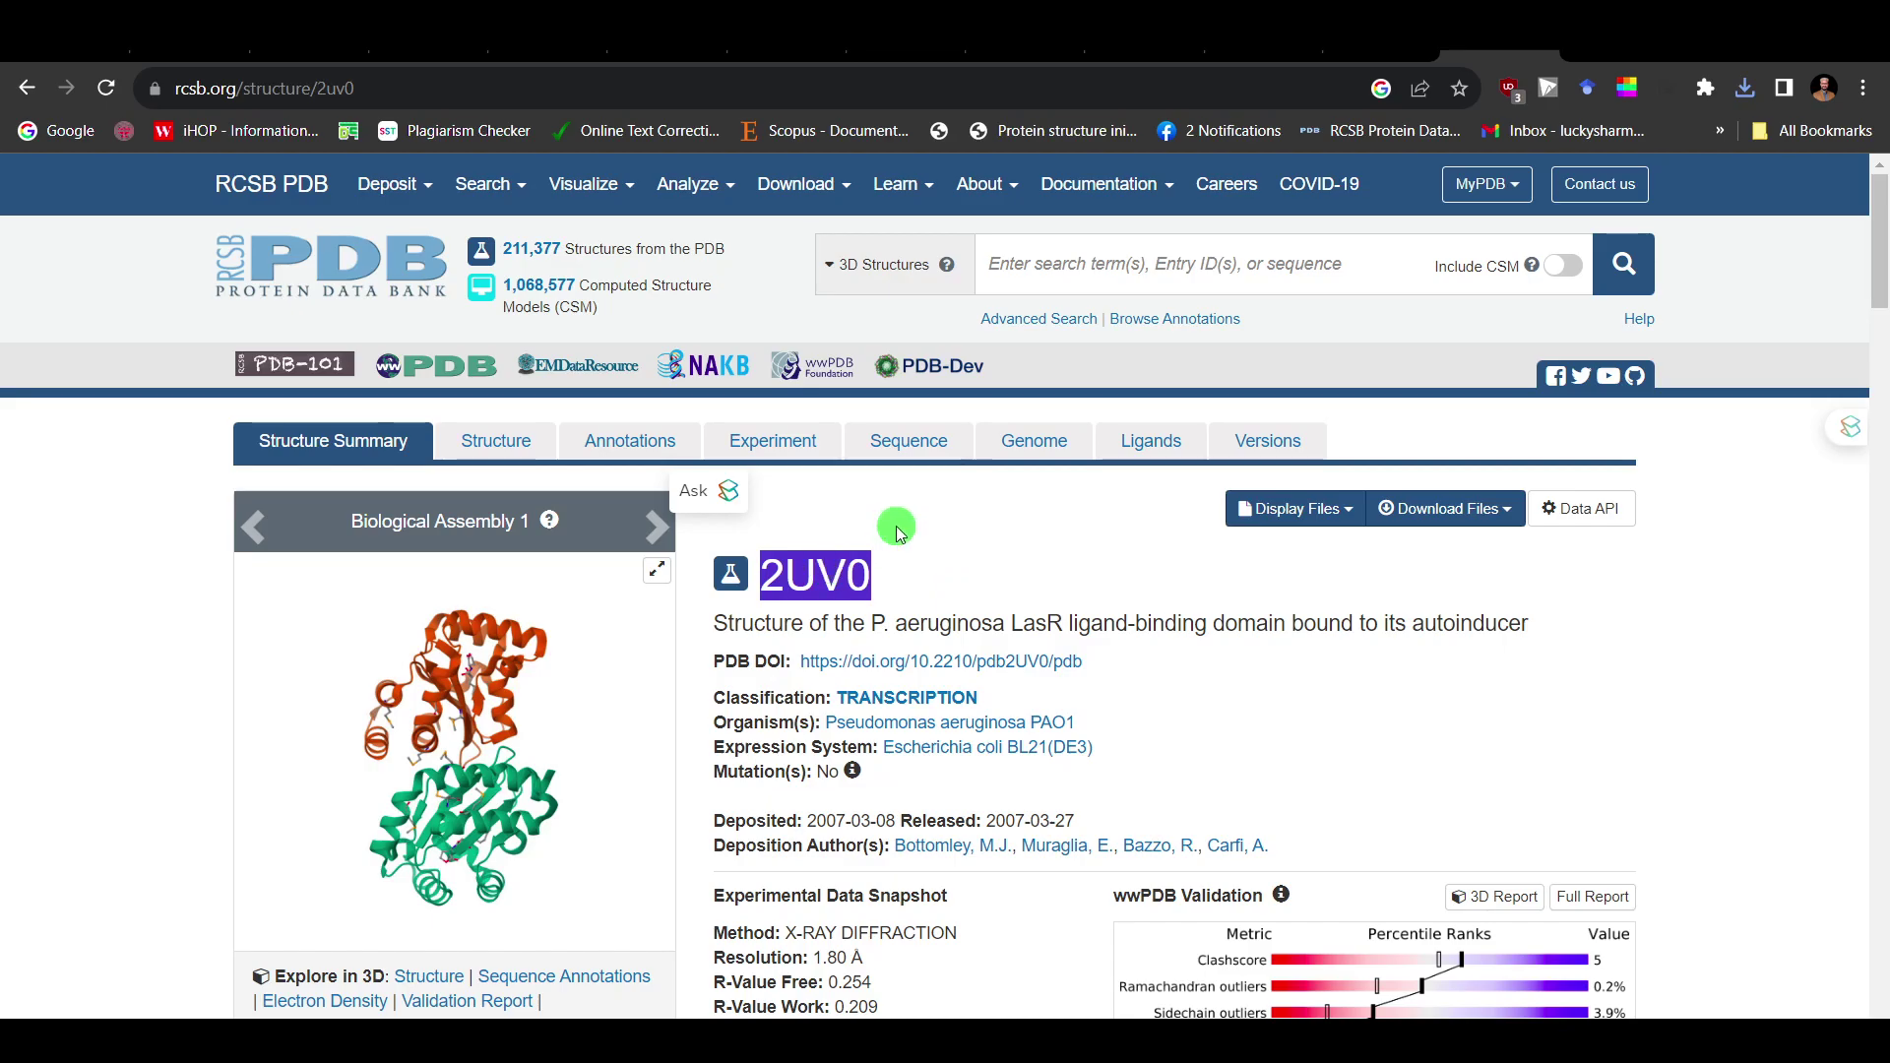
left_click(1075, 1029)
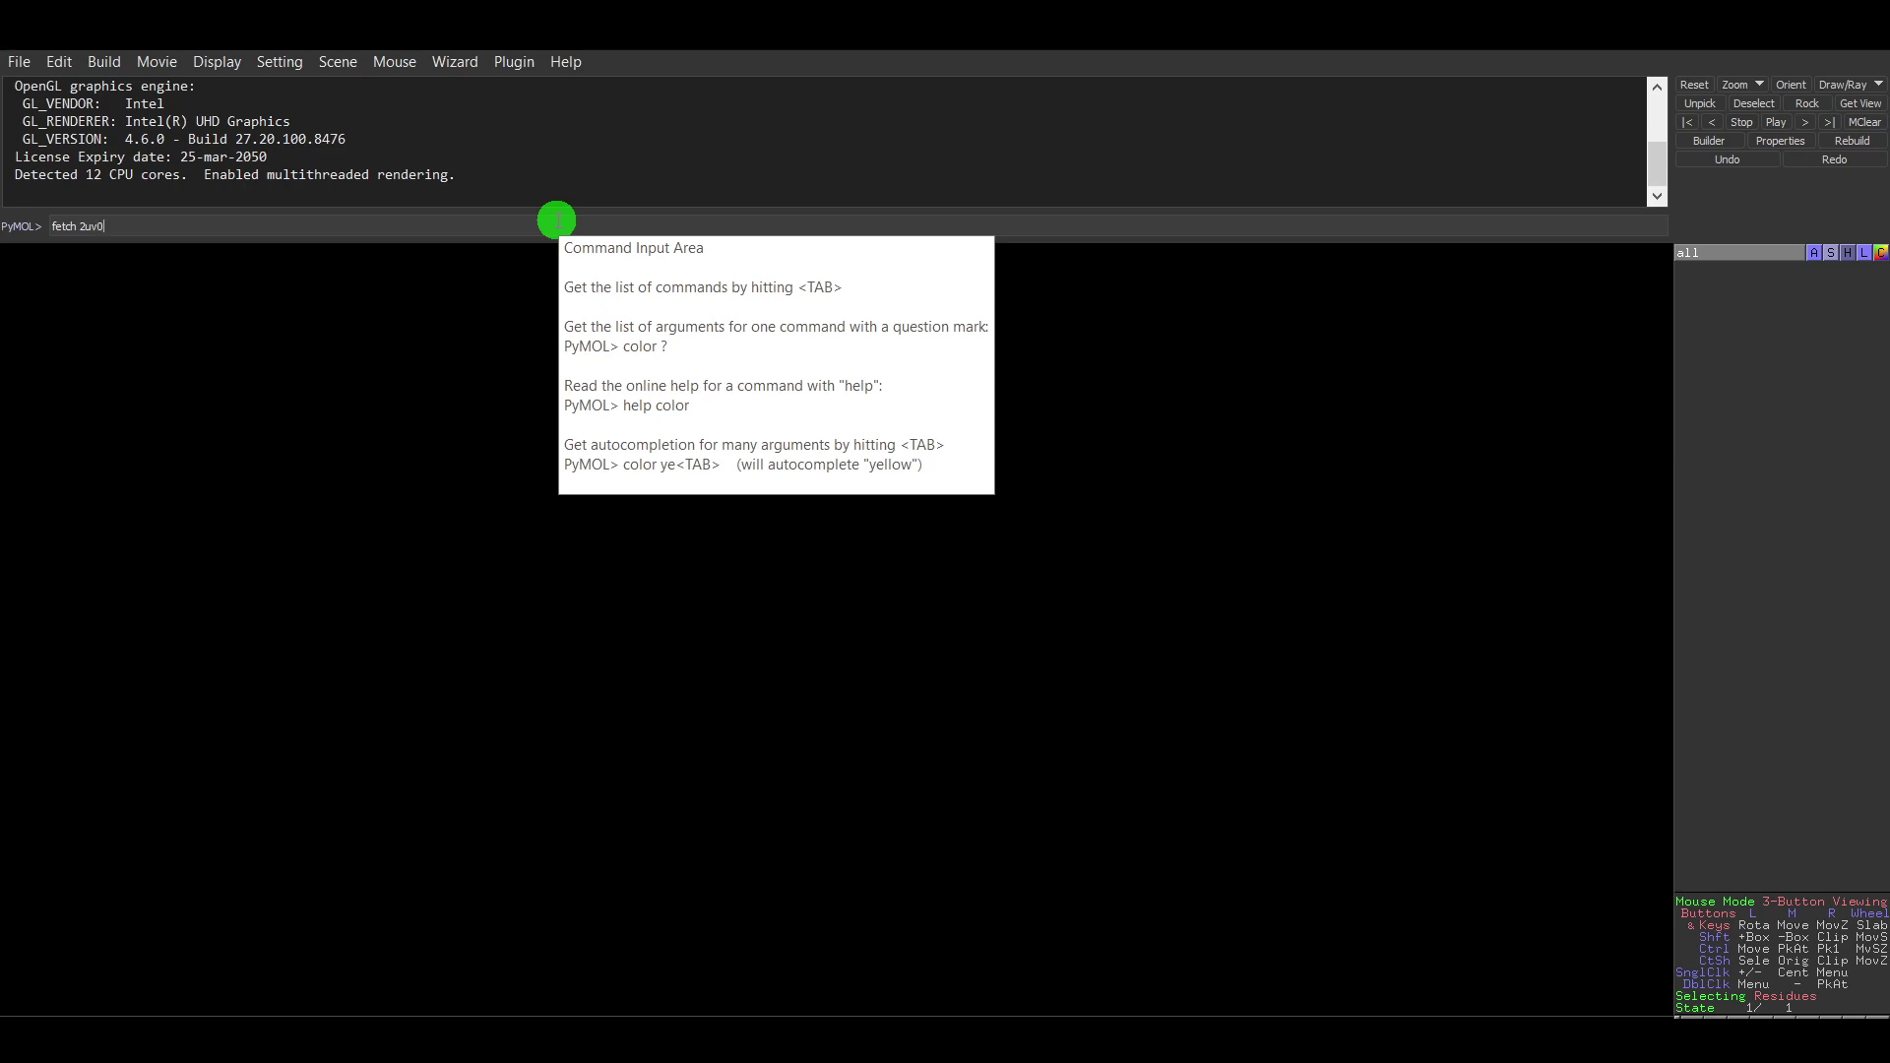
key("Return")
left_click_drag(802, 514, 1049, 604)
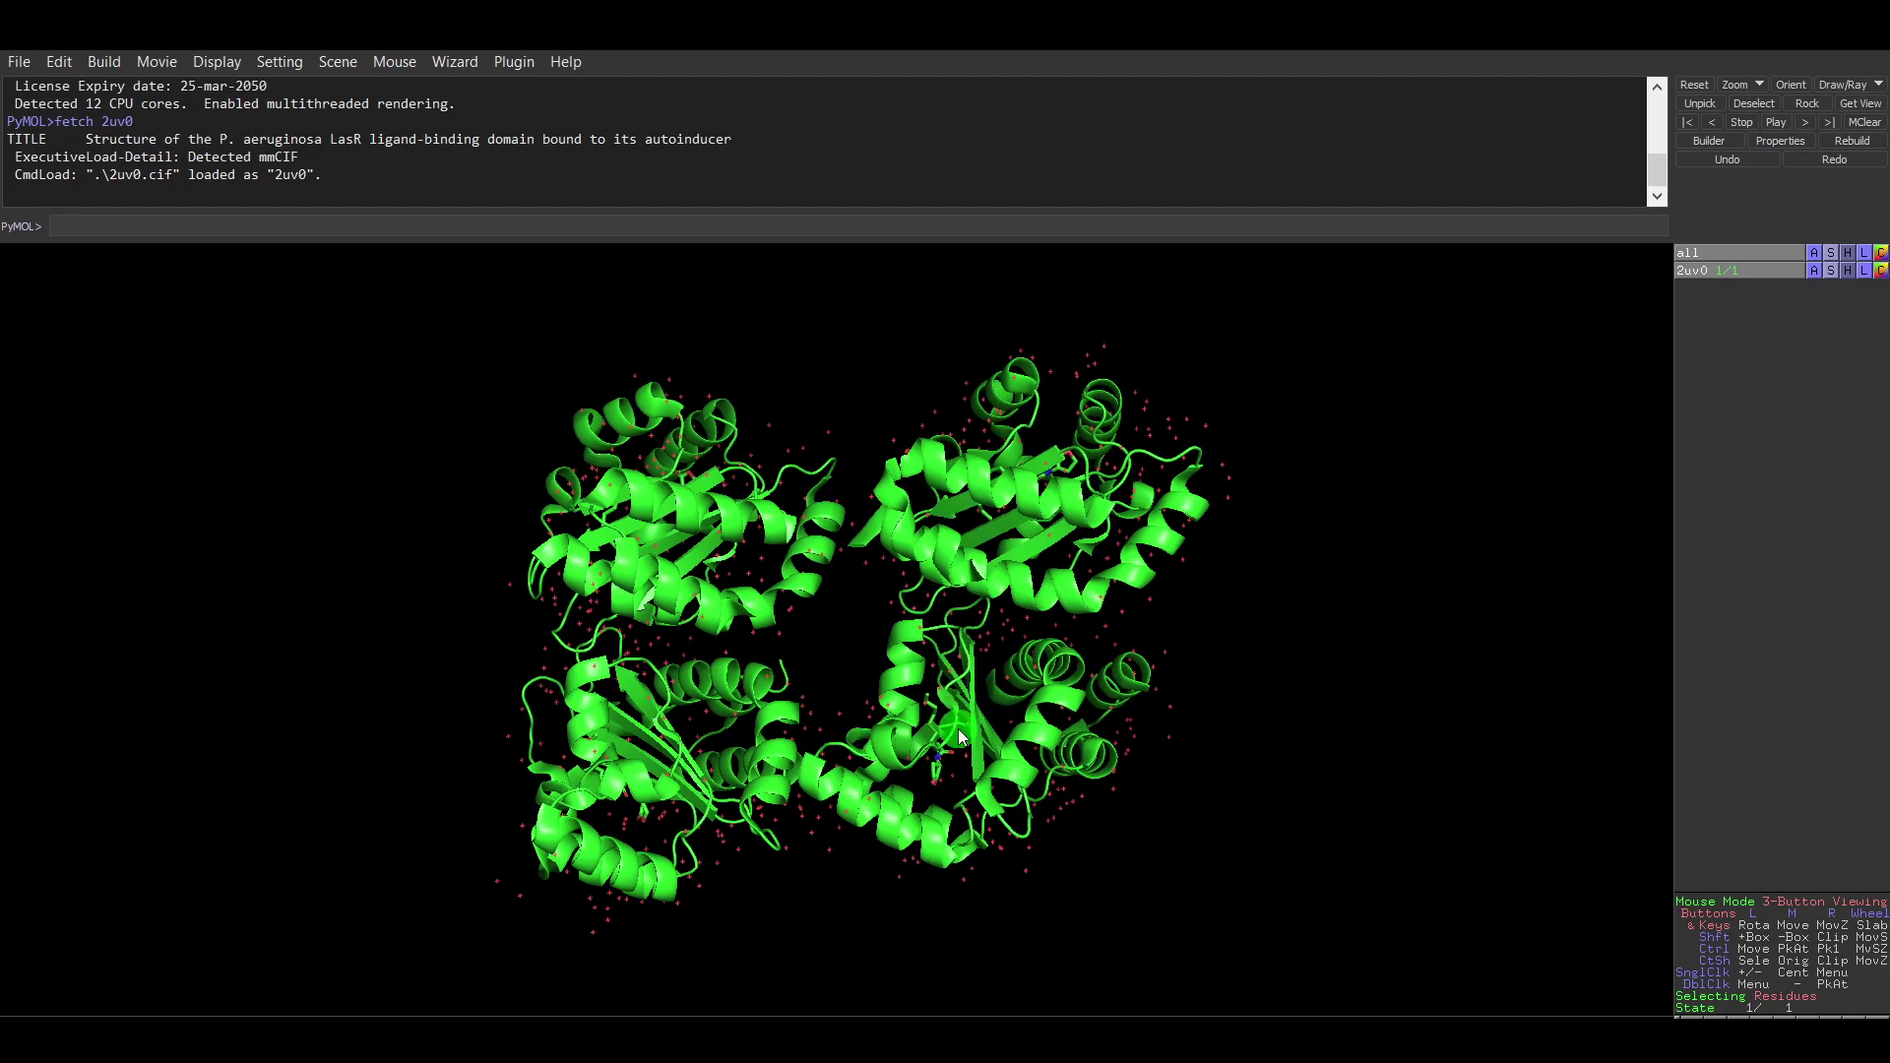
left_click_drag(776, 490, 750, 413)
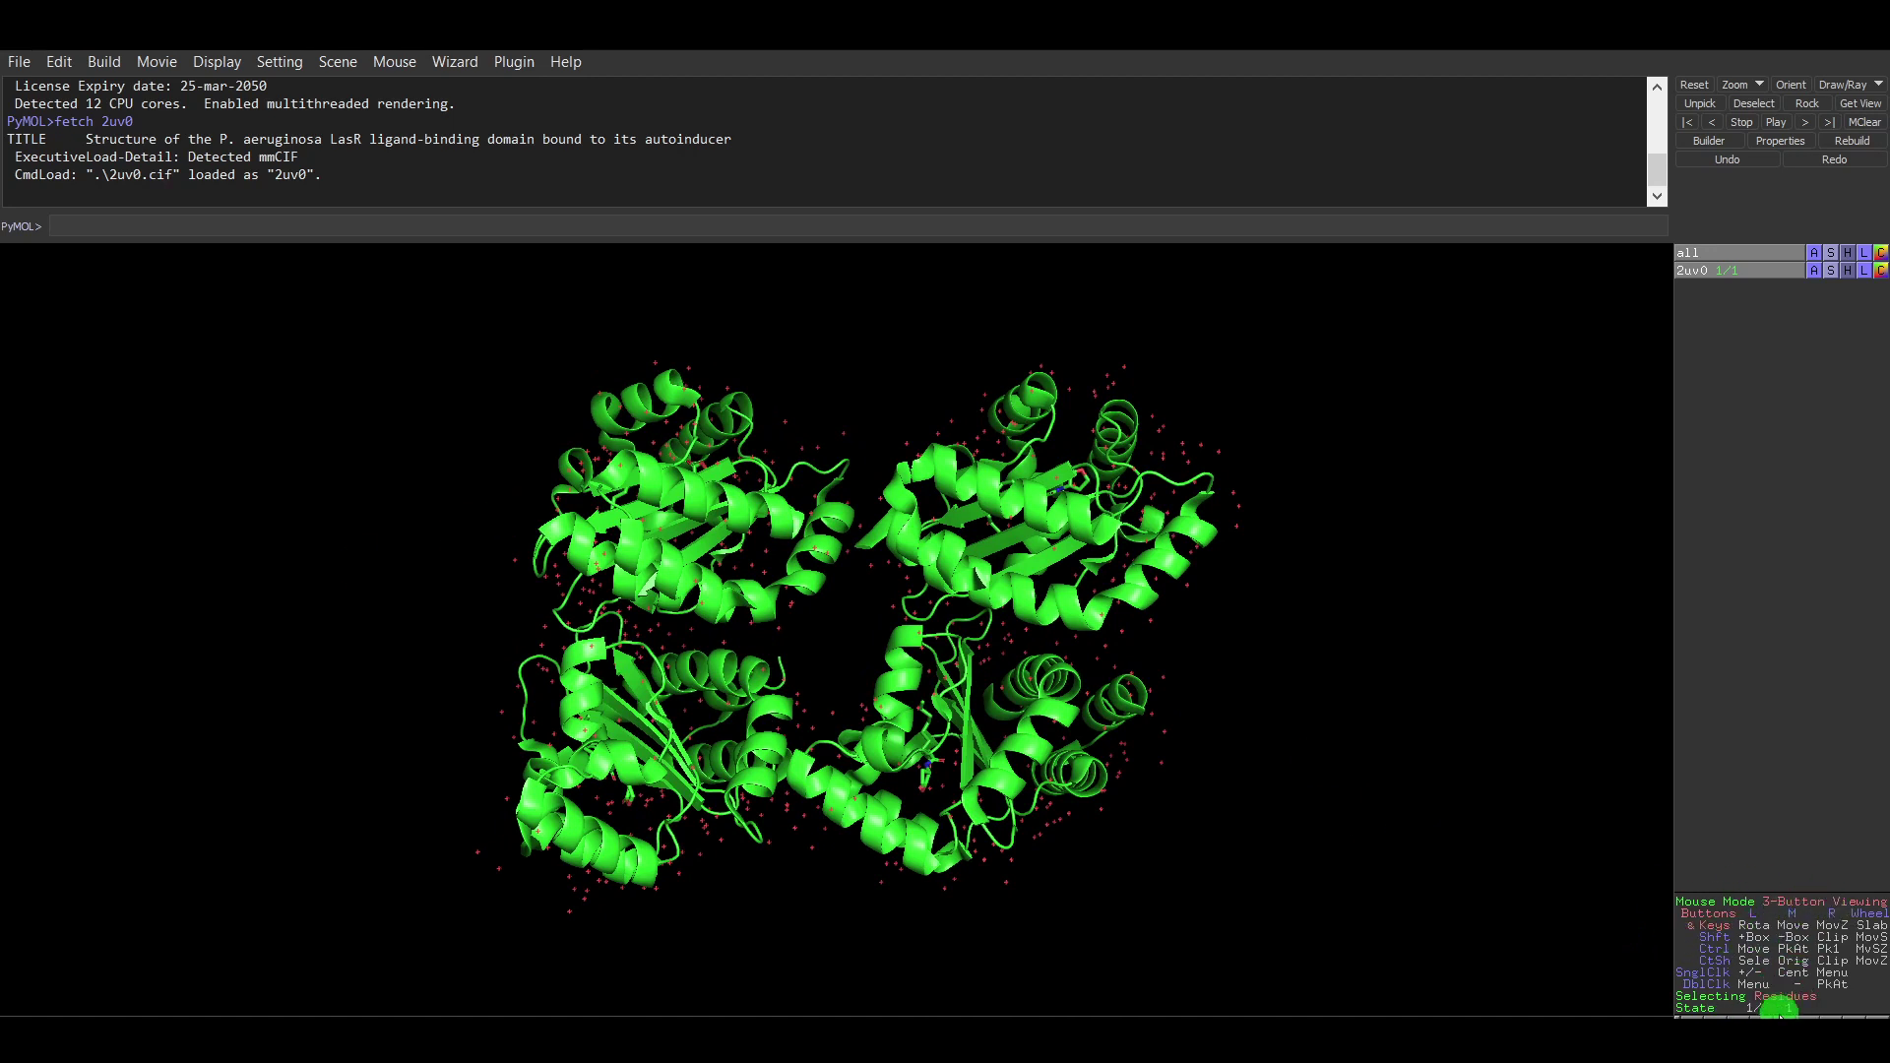
With the selection mode on Chains, select protein chains E, F and G and remove their atoms.
left_click(1092, 532)
left_click(805, 825)
left_click(677, 745)
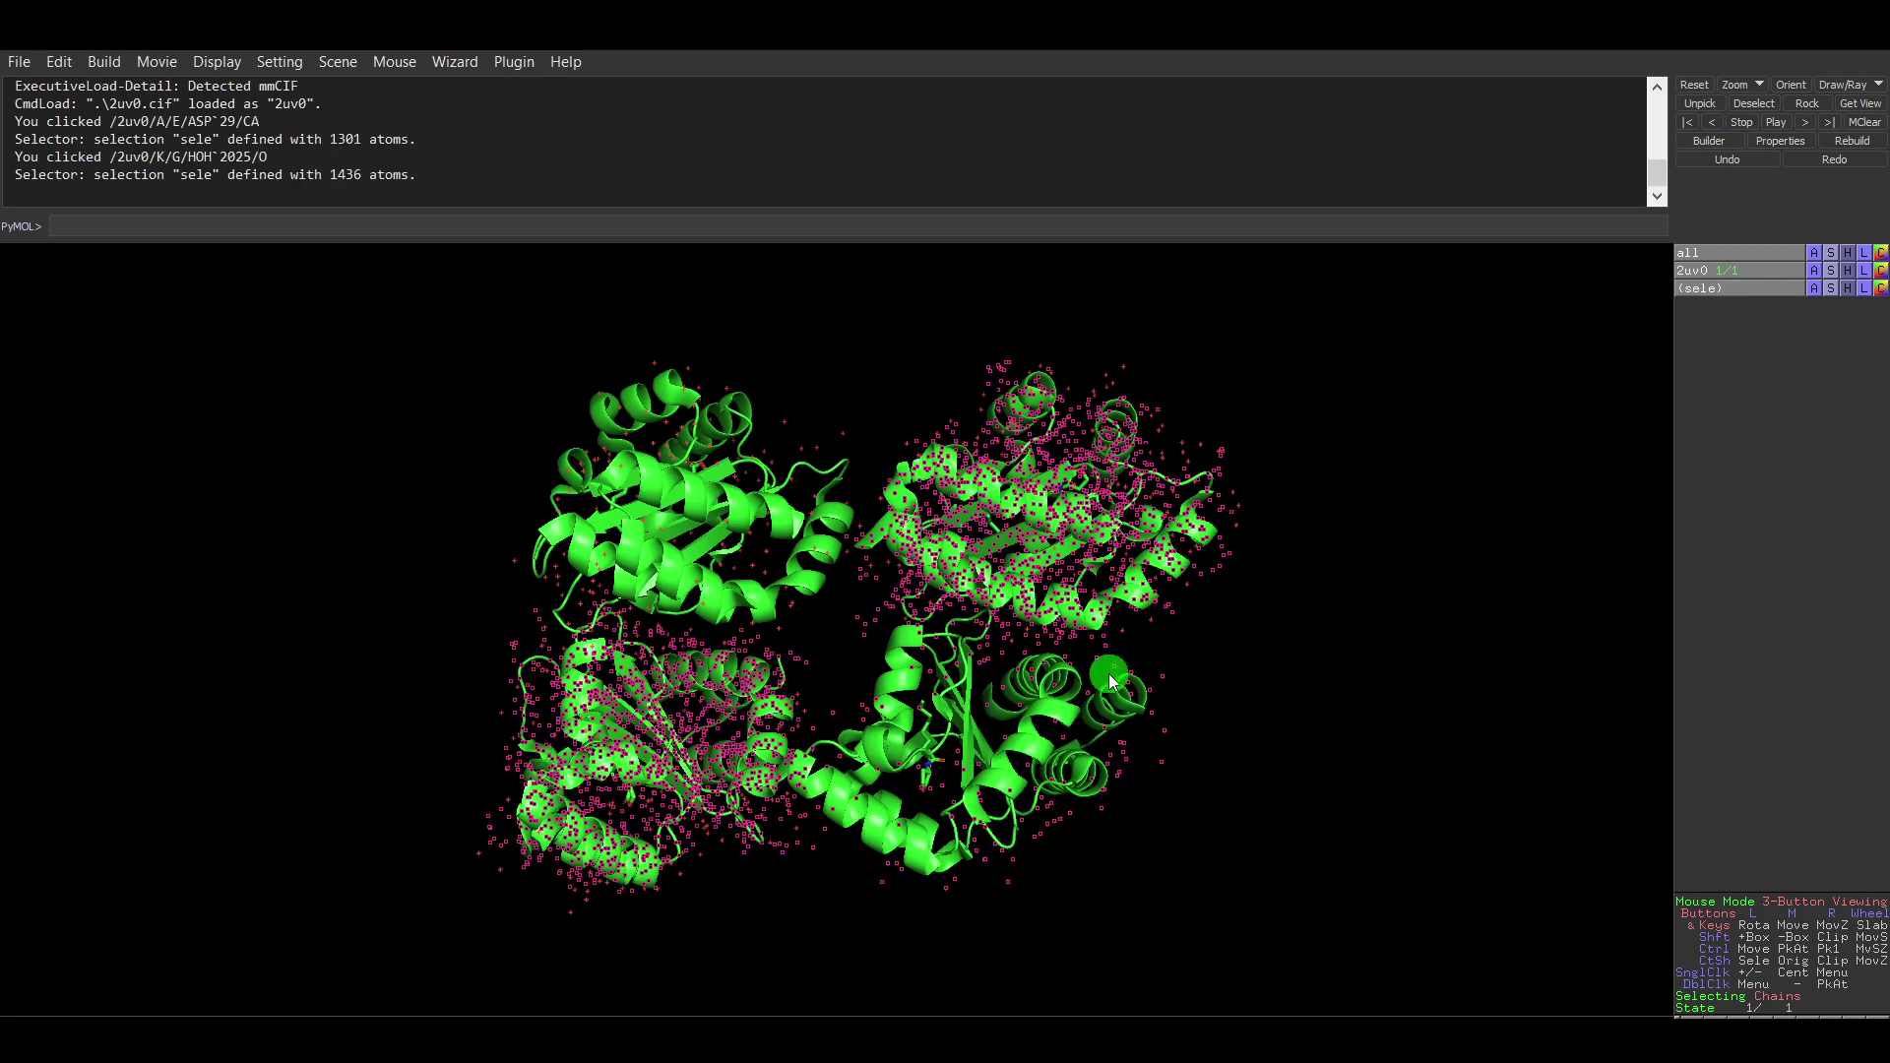
left_click(1052, 626)
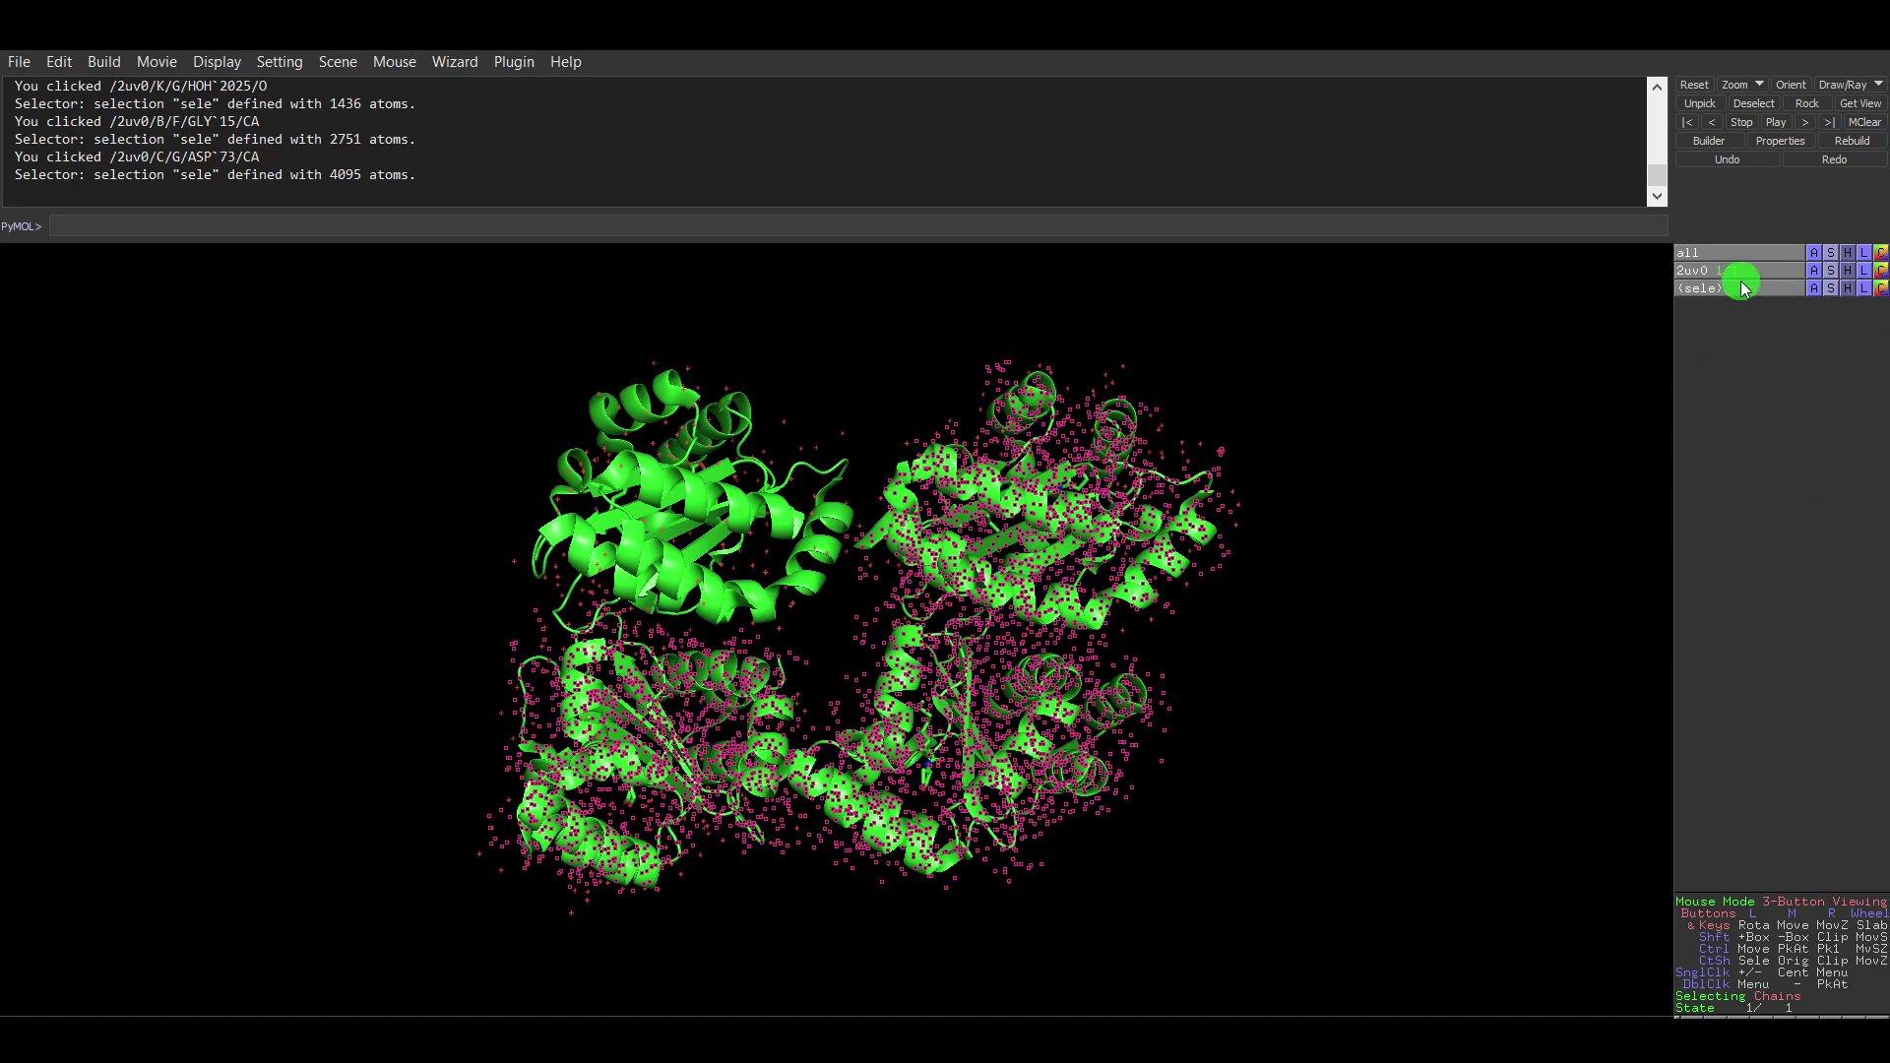
left_click(1814, 288)
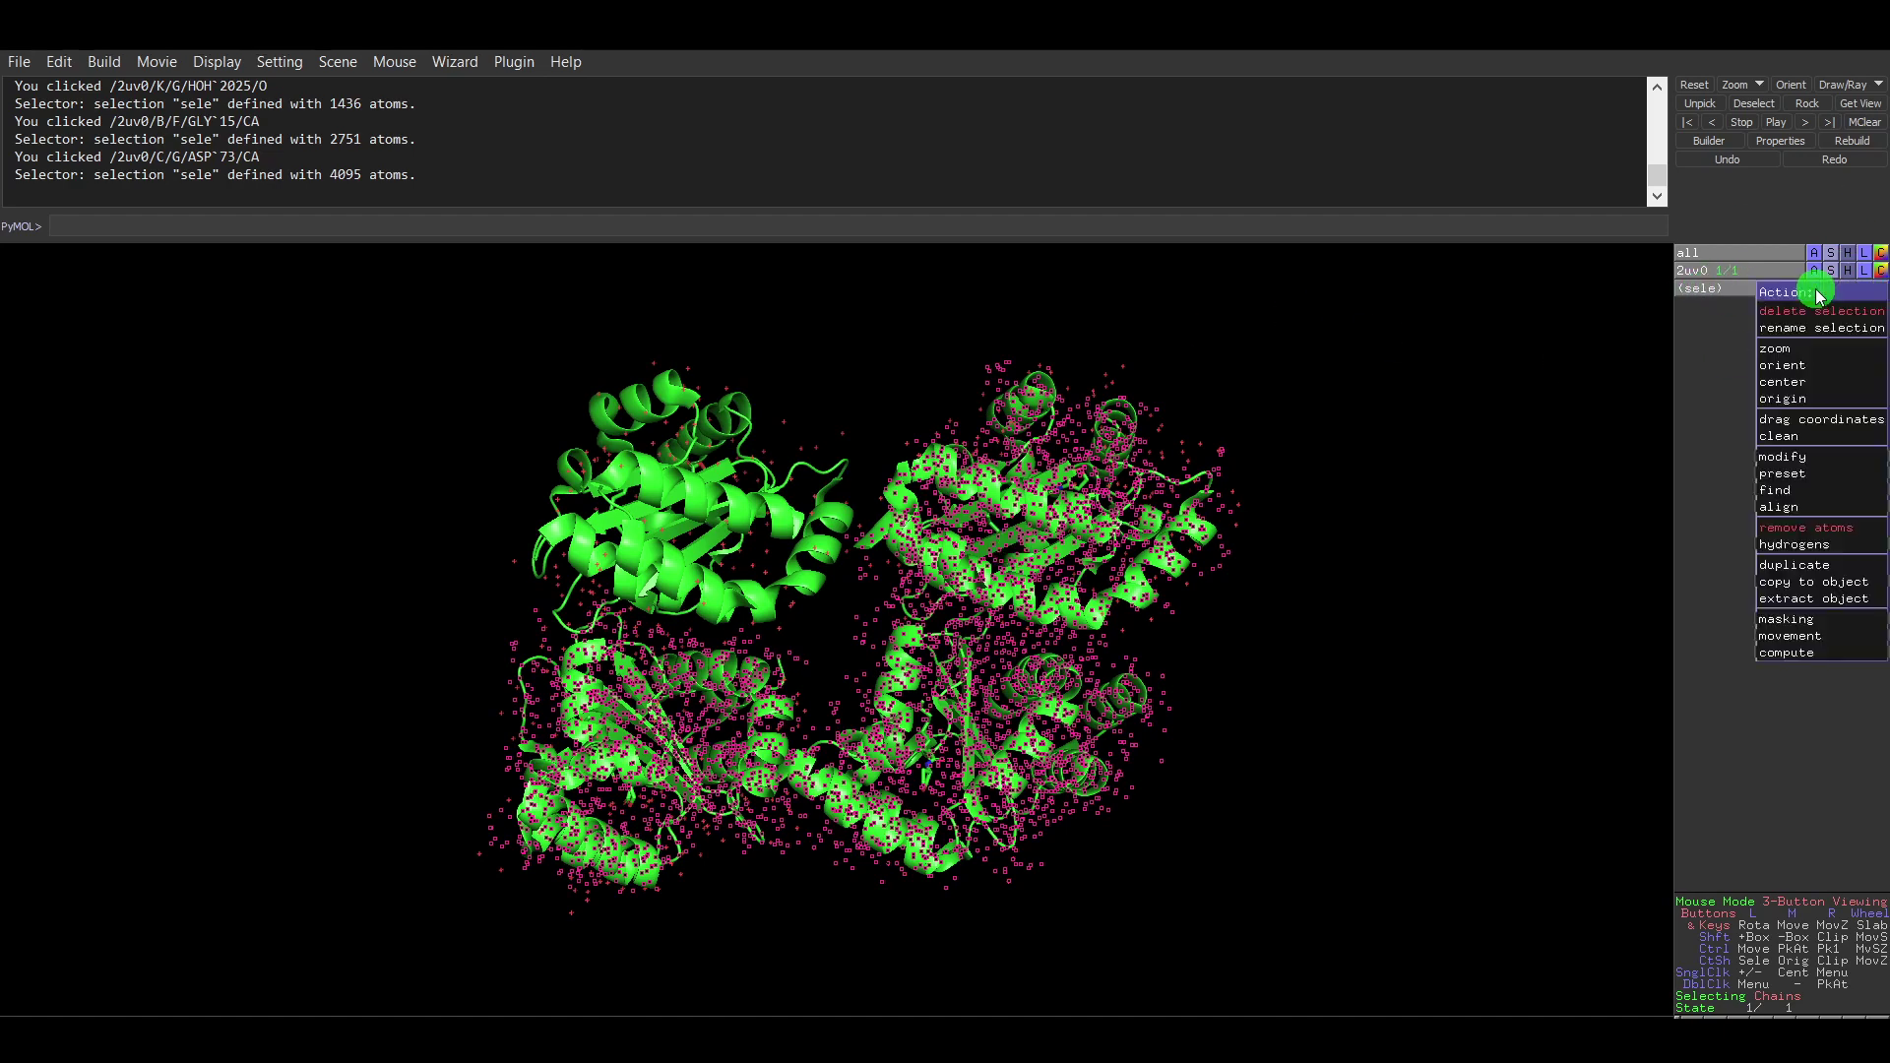
left_click(1845, 531)
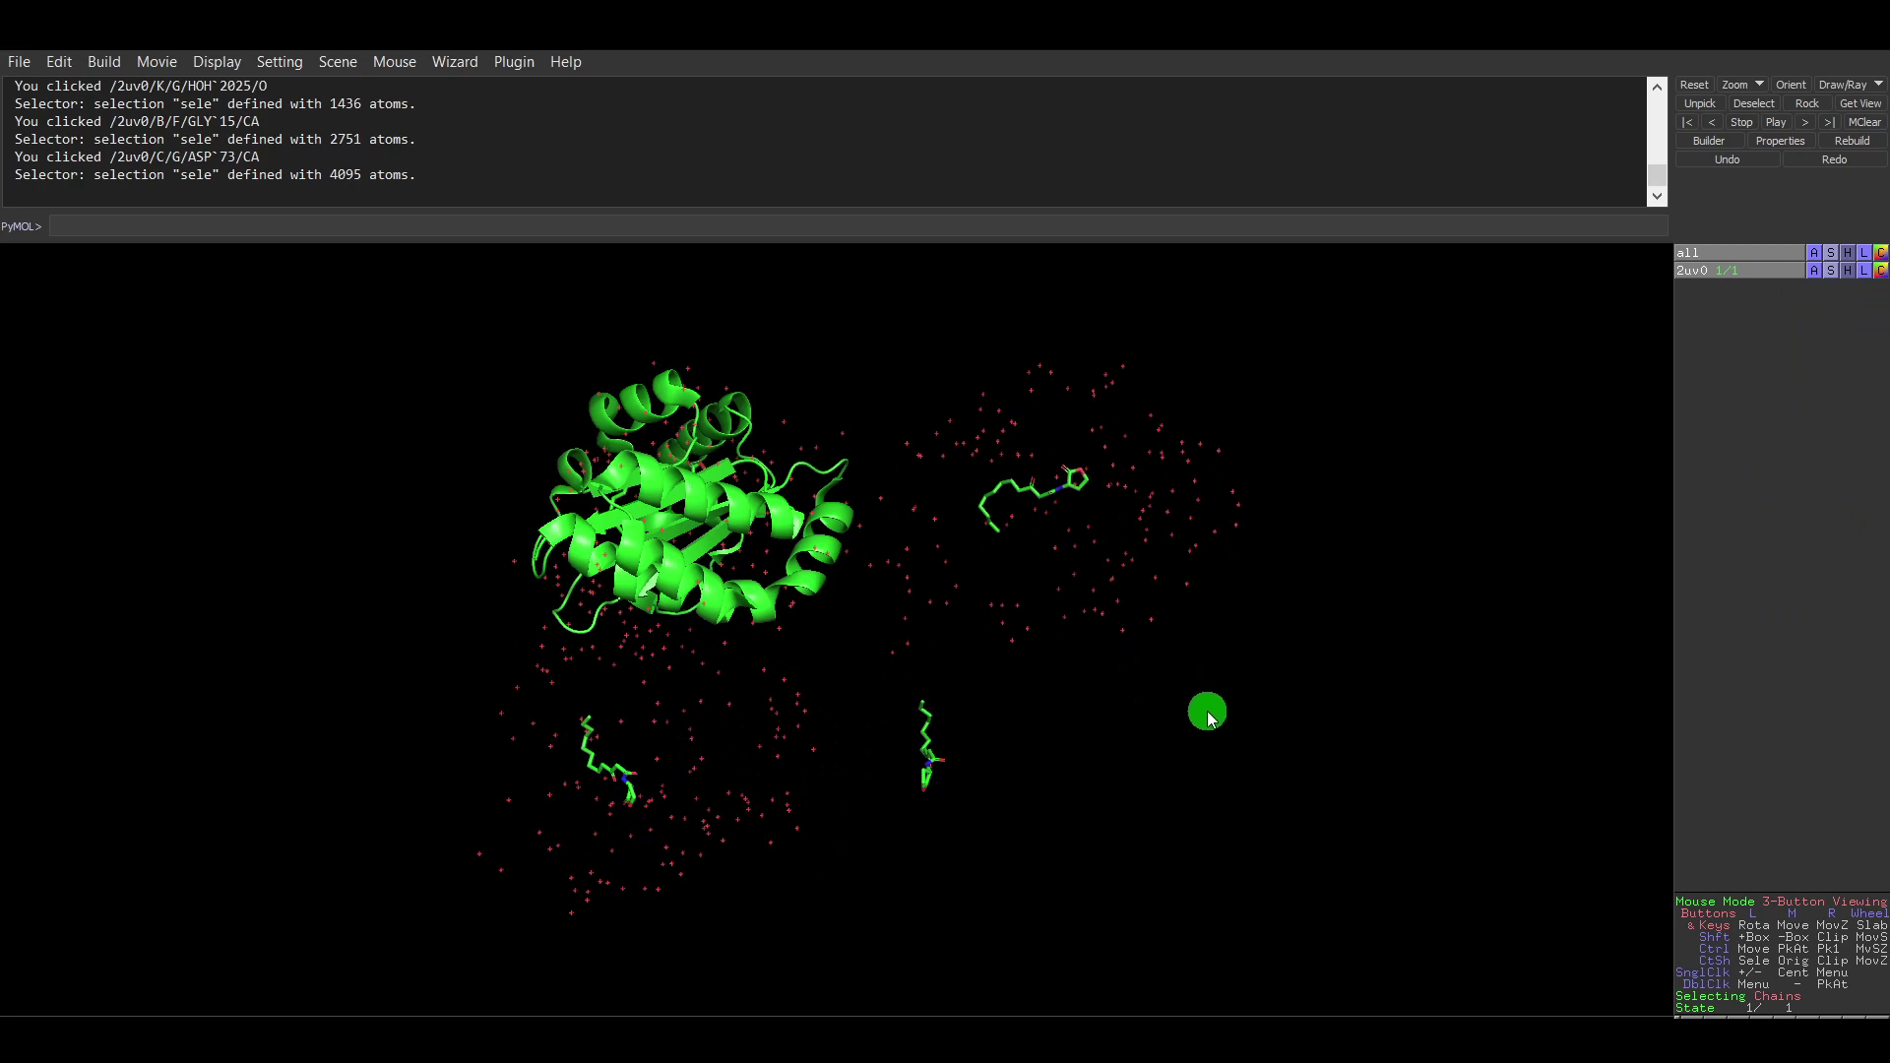
Remove the water molecules from the 2uv0 object.
right_click_drag(1239, 463, 1086, 587)
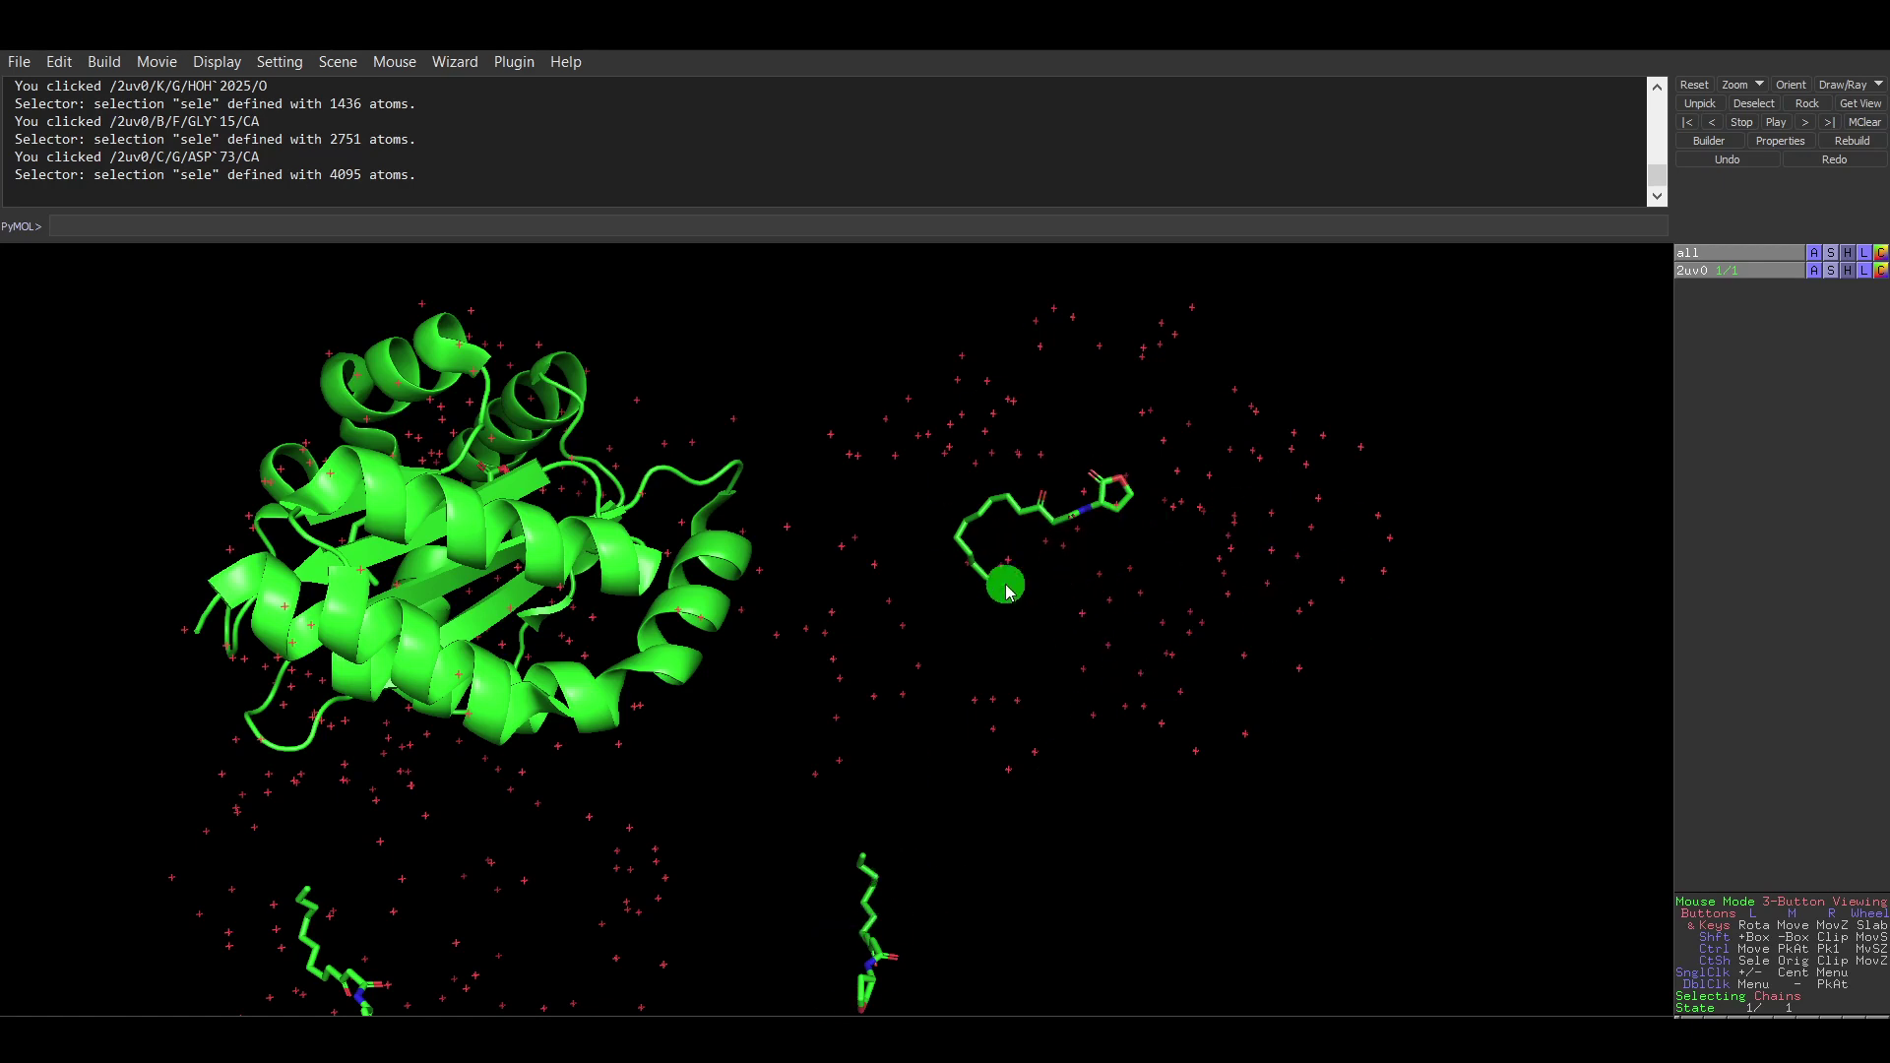
right_click_drag(1243, 625, 1256, 414)
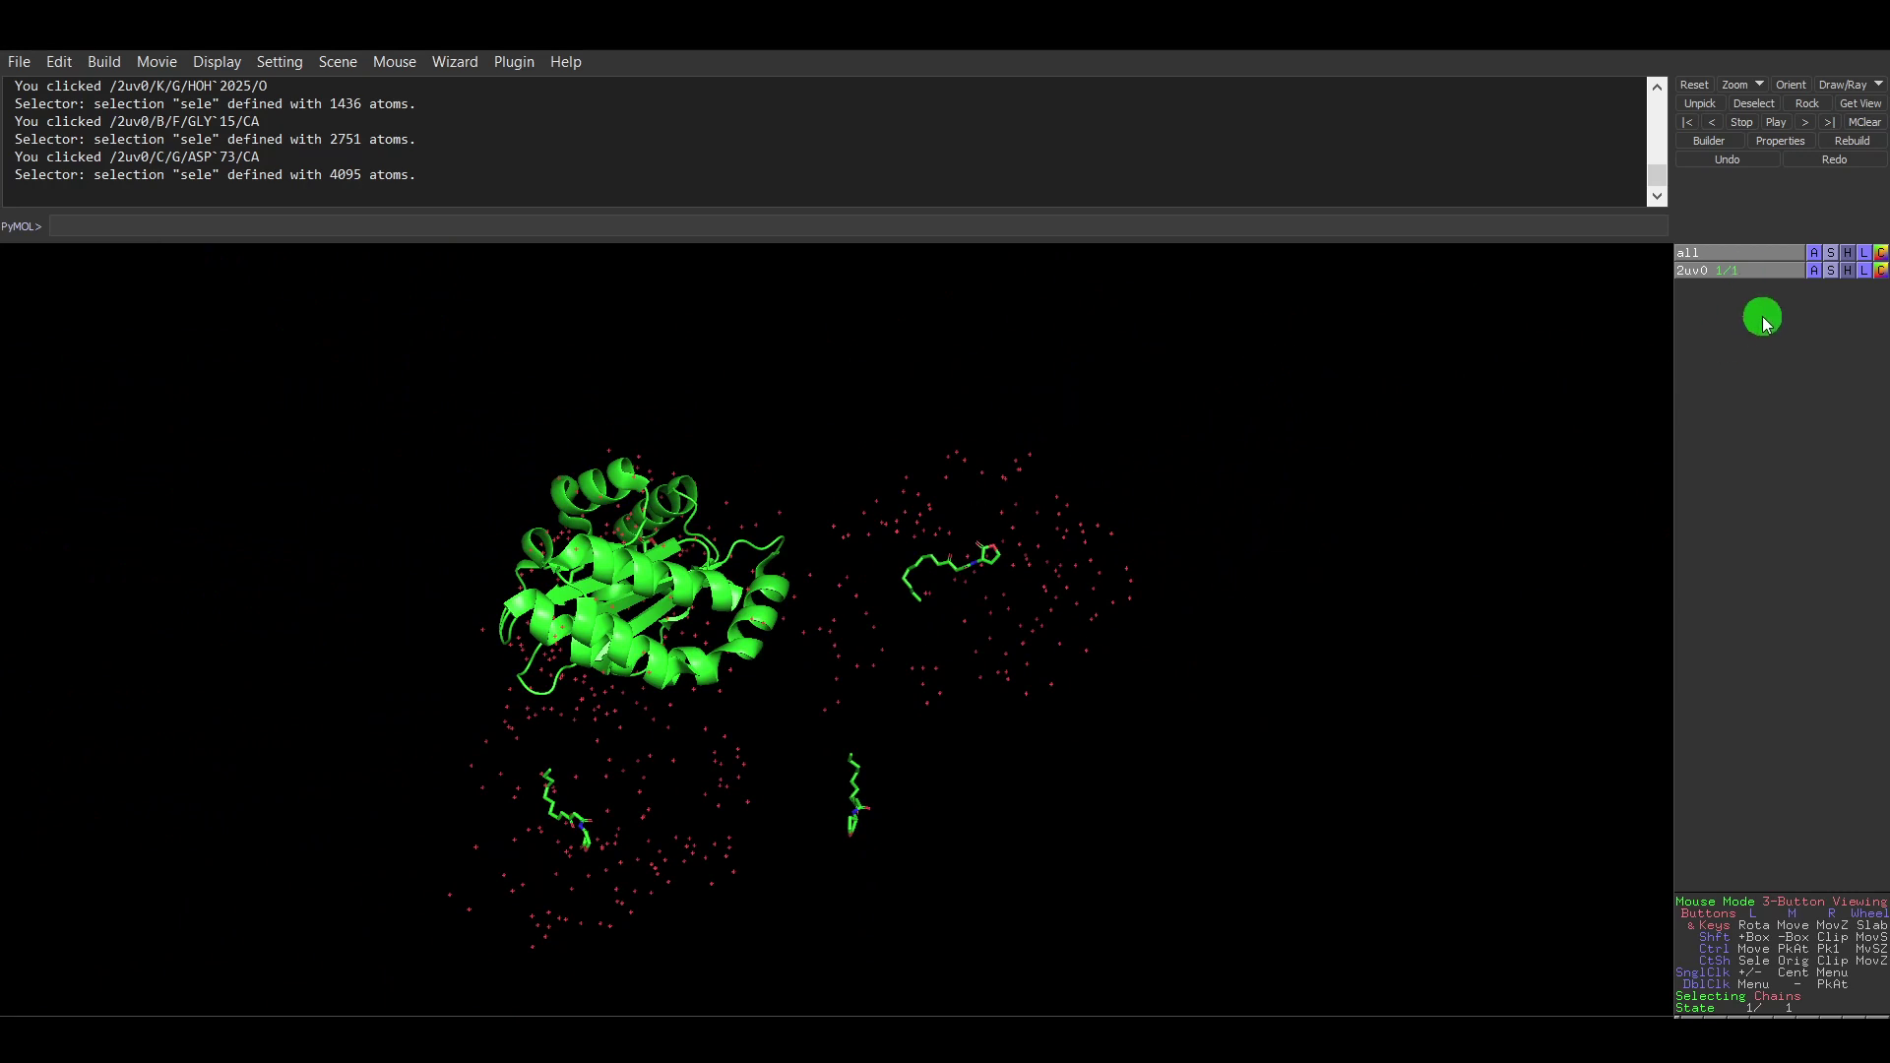
left_click(1814, 270)
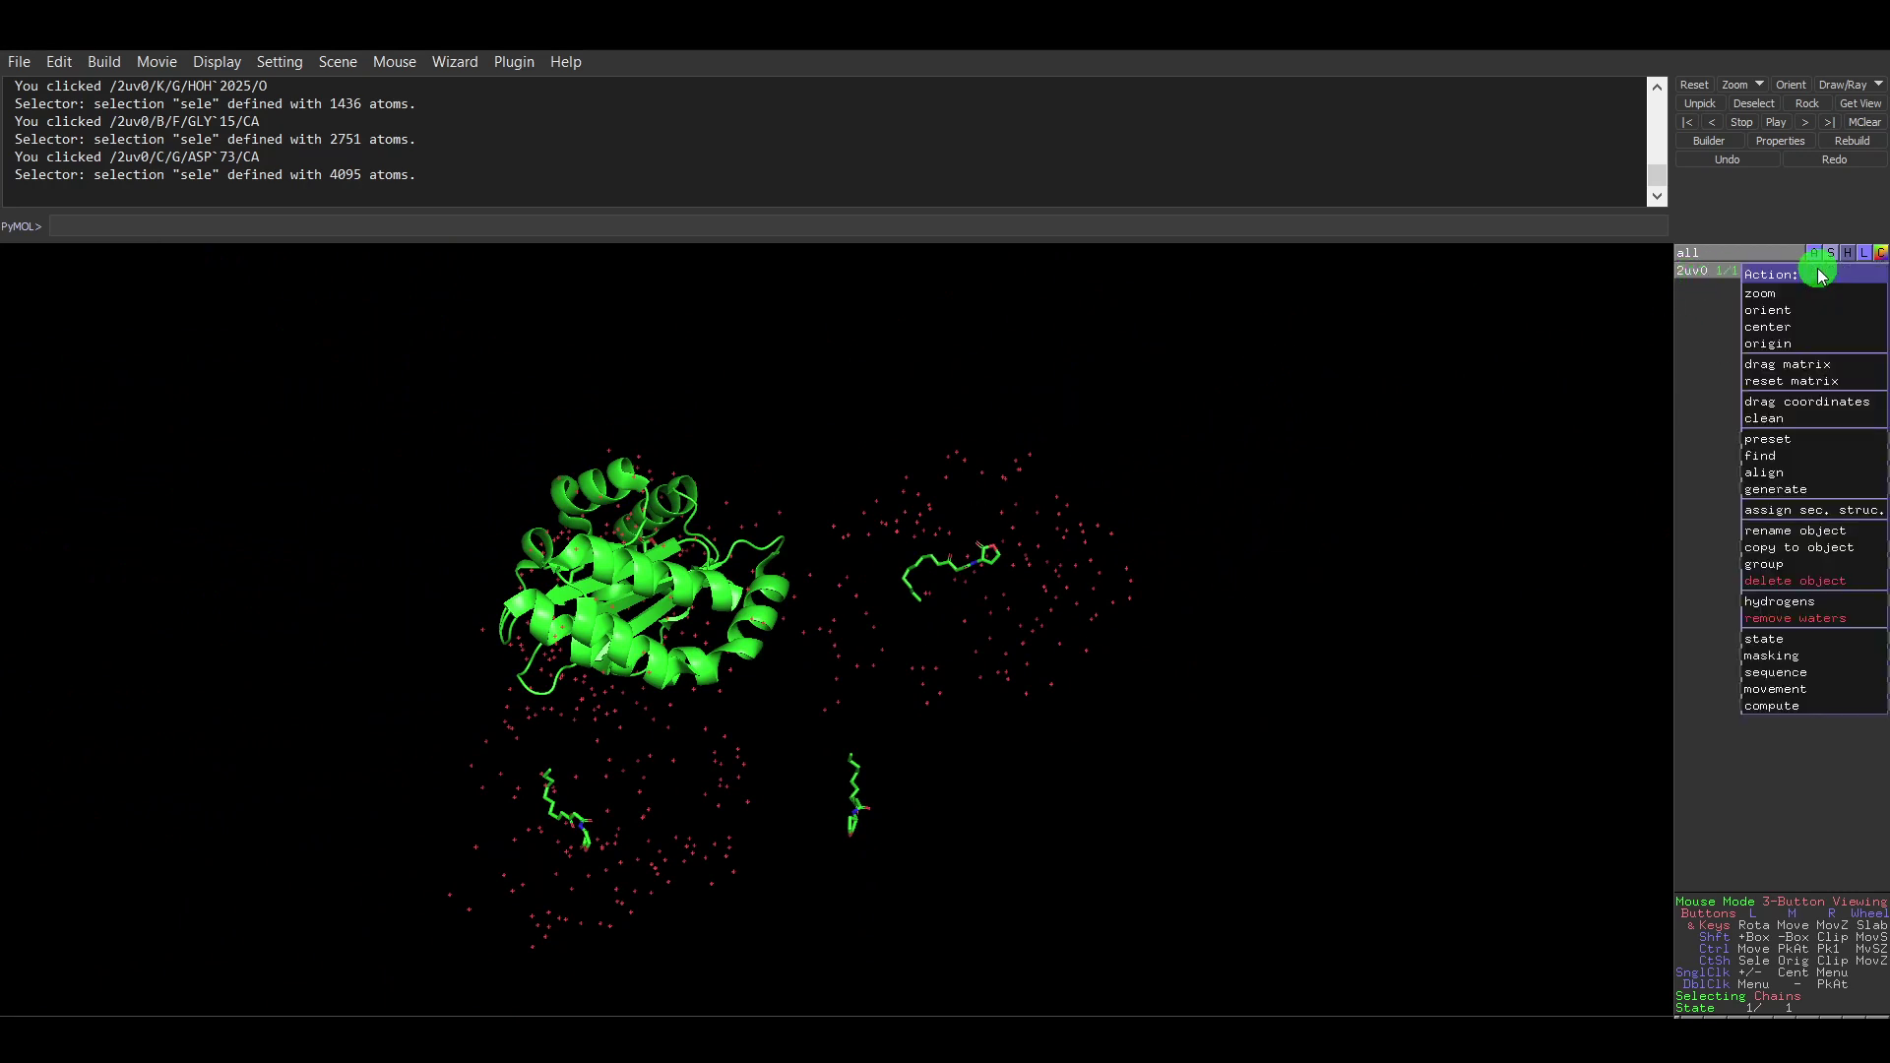
mouse_move(1821, 561)
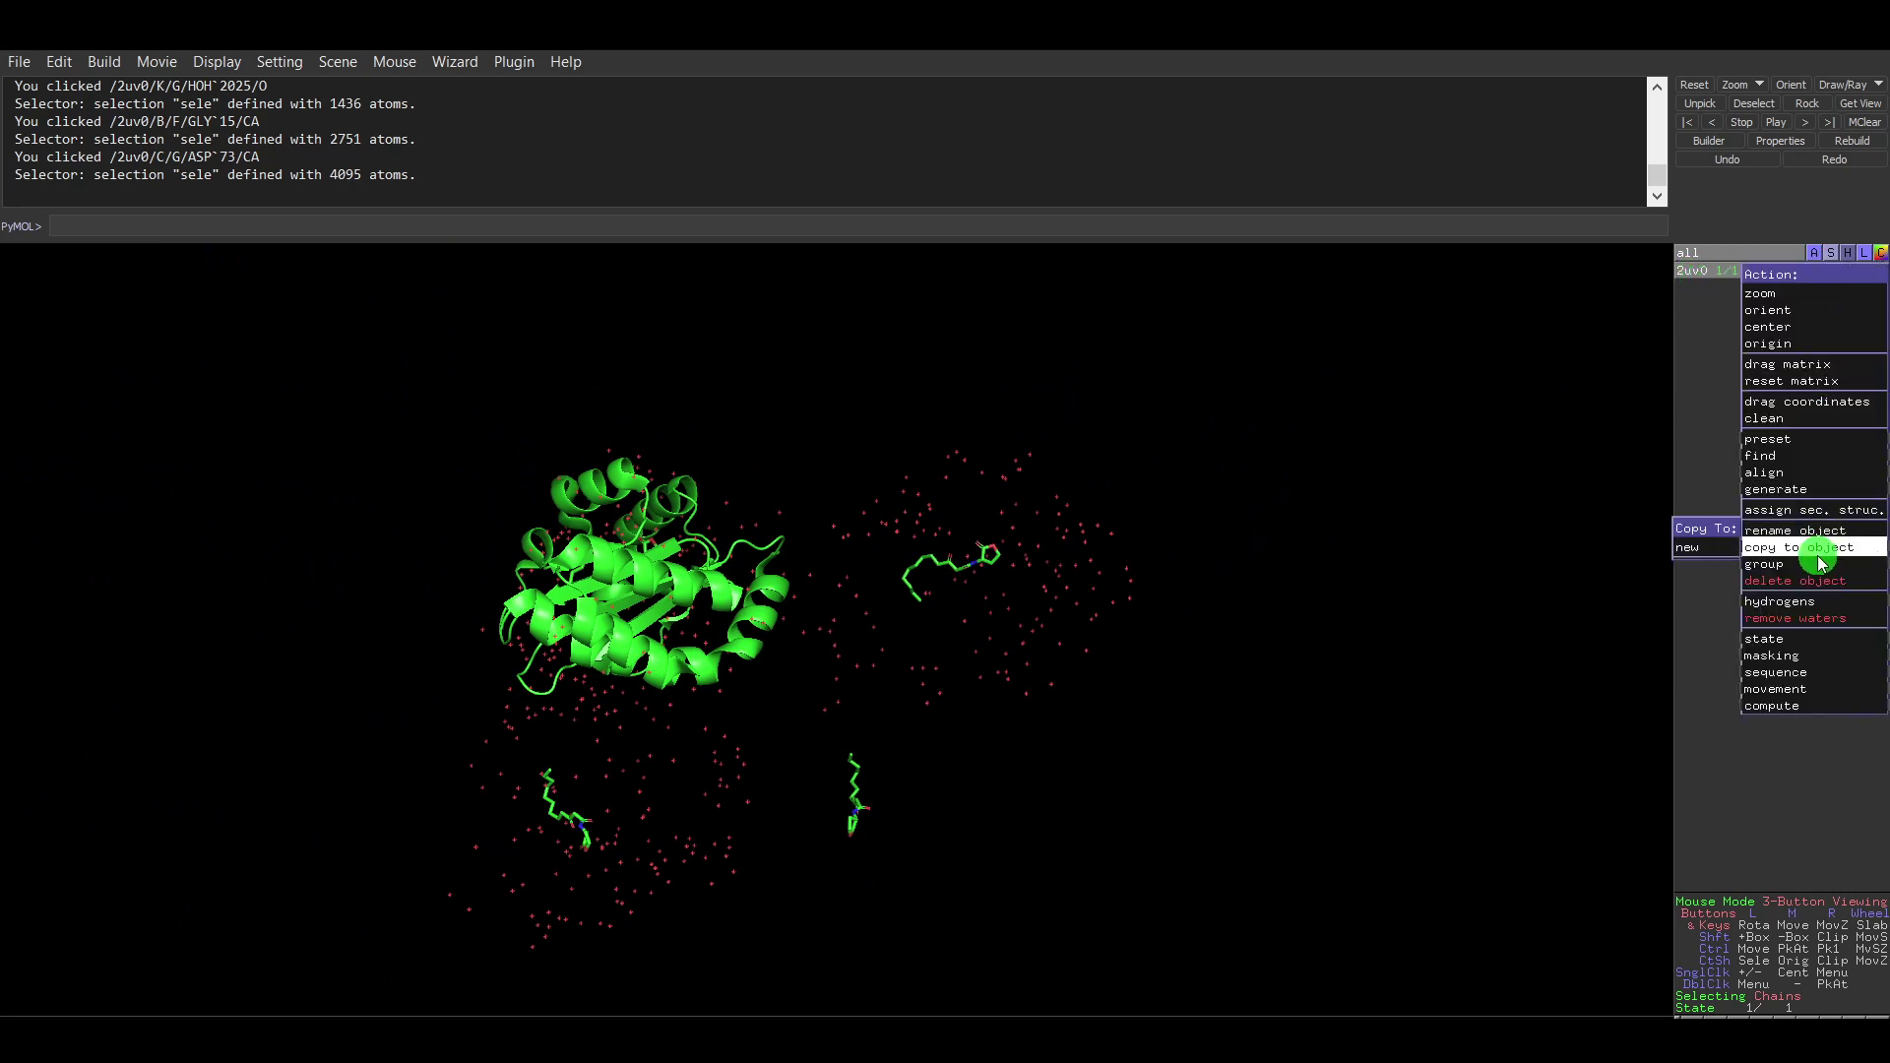
left_click(1806, 618)
Select the three isolated OHN ligands outside the remaining protein chain and remove their atoms.
right_click_drag(708, 583, 997, 758)
left_click_drag(998, 758, 498, 490)
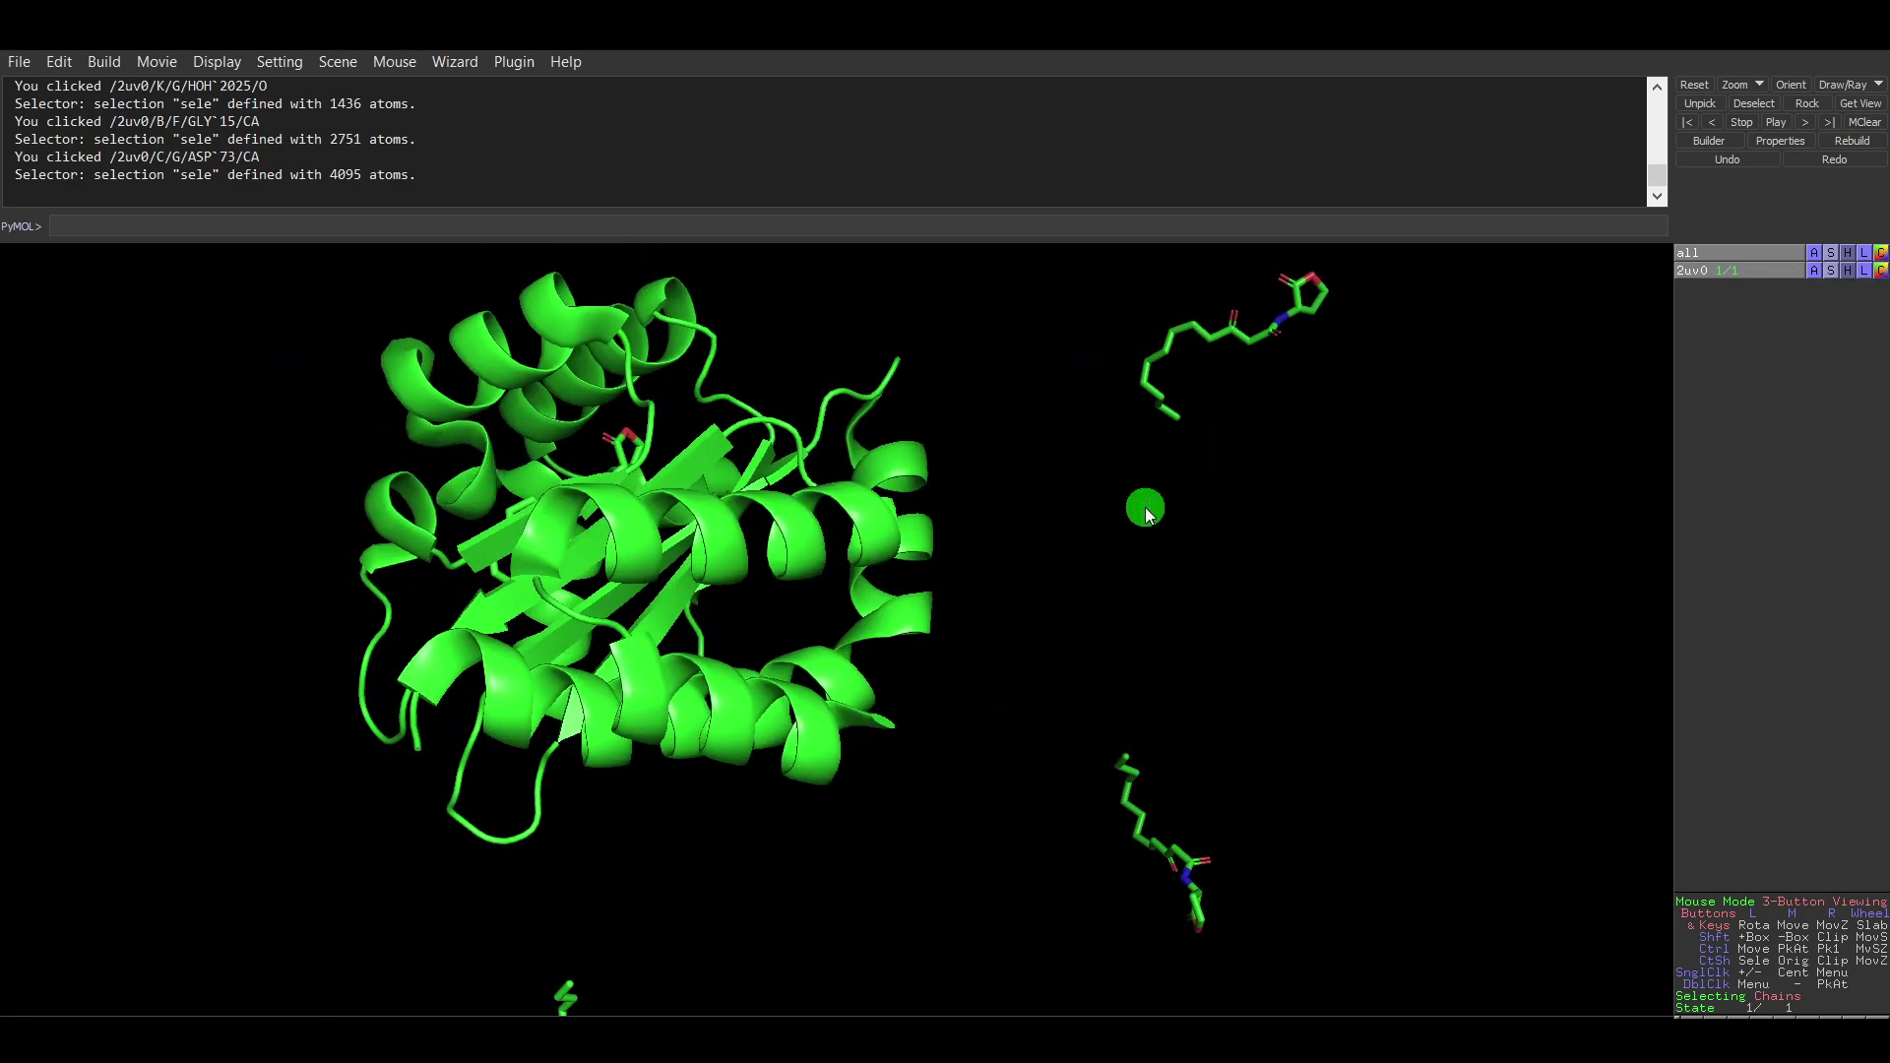
right_click_drag(1143, 511, 1126, 279)
left_click(1066, 468)
left_click(1004, 751)
left_click(746, 871)
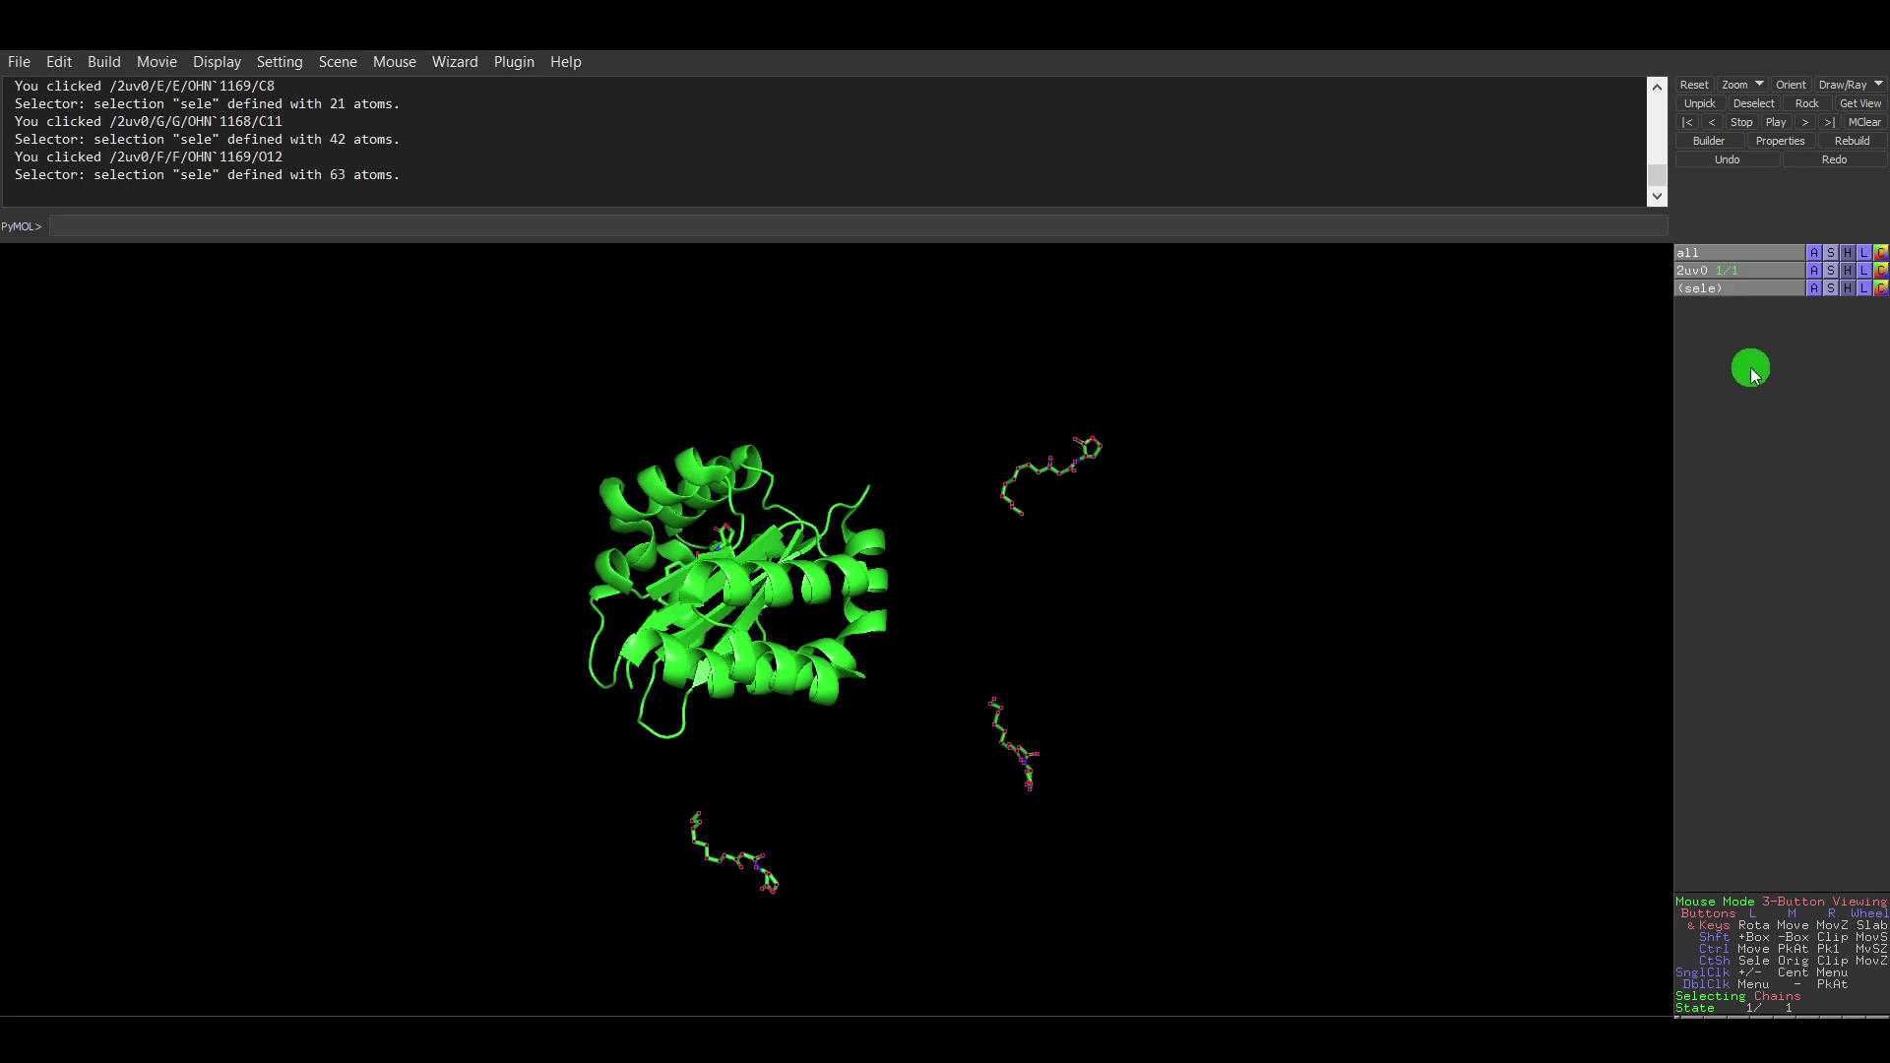
left_click(1816, 288)
left_click(1790, 532)
Select the OHN ligand bound inside the remaining protein chain and remove its atoms.
left_click_drag(674, 642, 1215, 518)
right_click_drag(1214, 518, 1243, 887)
left_click_drag(1243, 888, 1014, 669)
right_click_drag(1389, 435, 1412, 254)
left_click_drag(515, 610, 1389, 473)
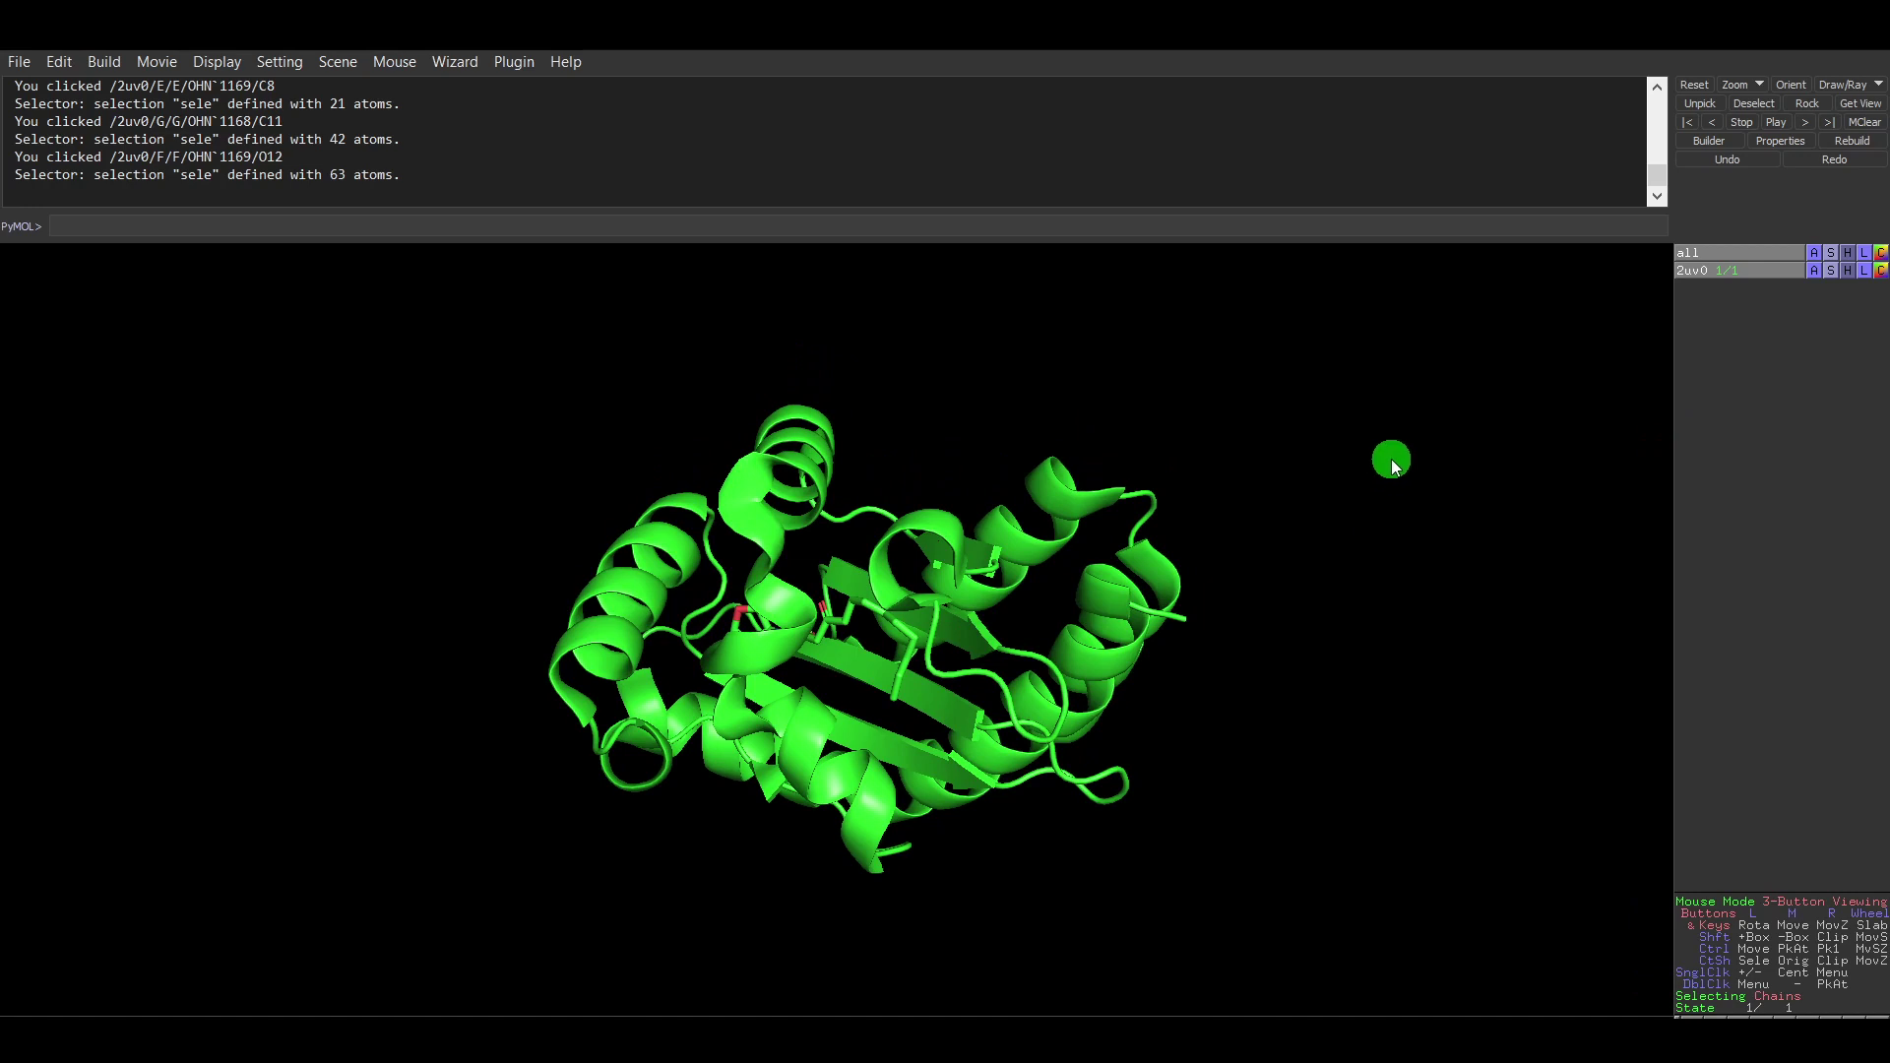
right_click_drag(1391, 463, 1381, 576)
middle_click_drag(760, 719, 800, 540)
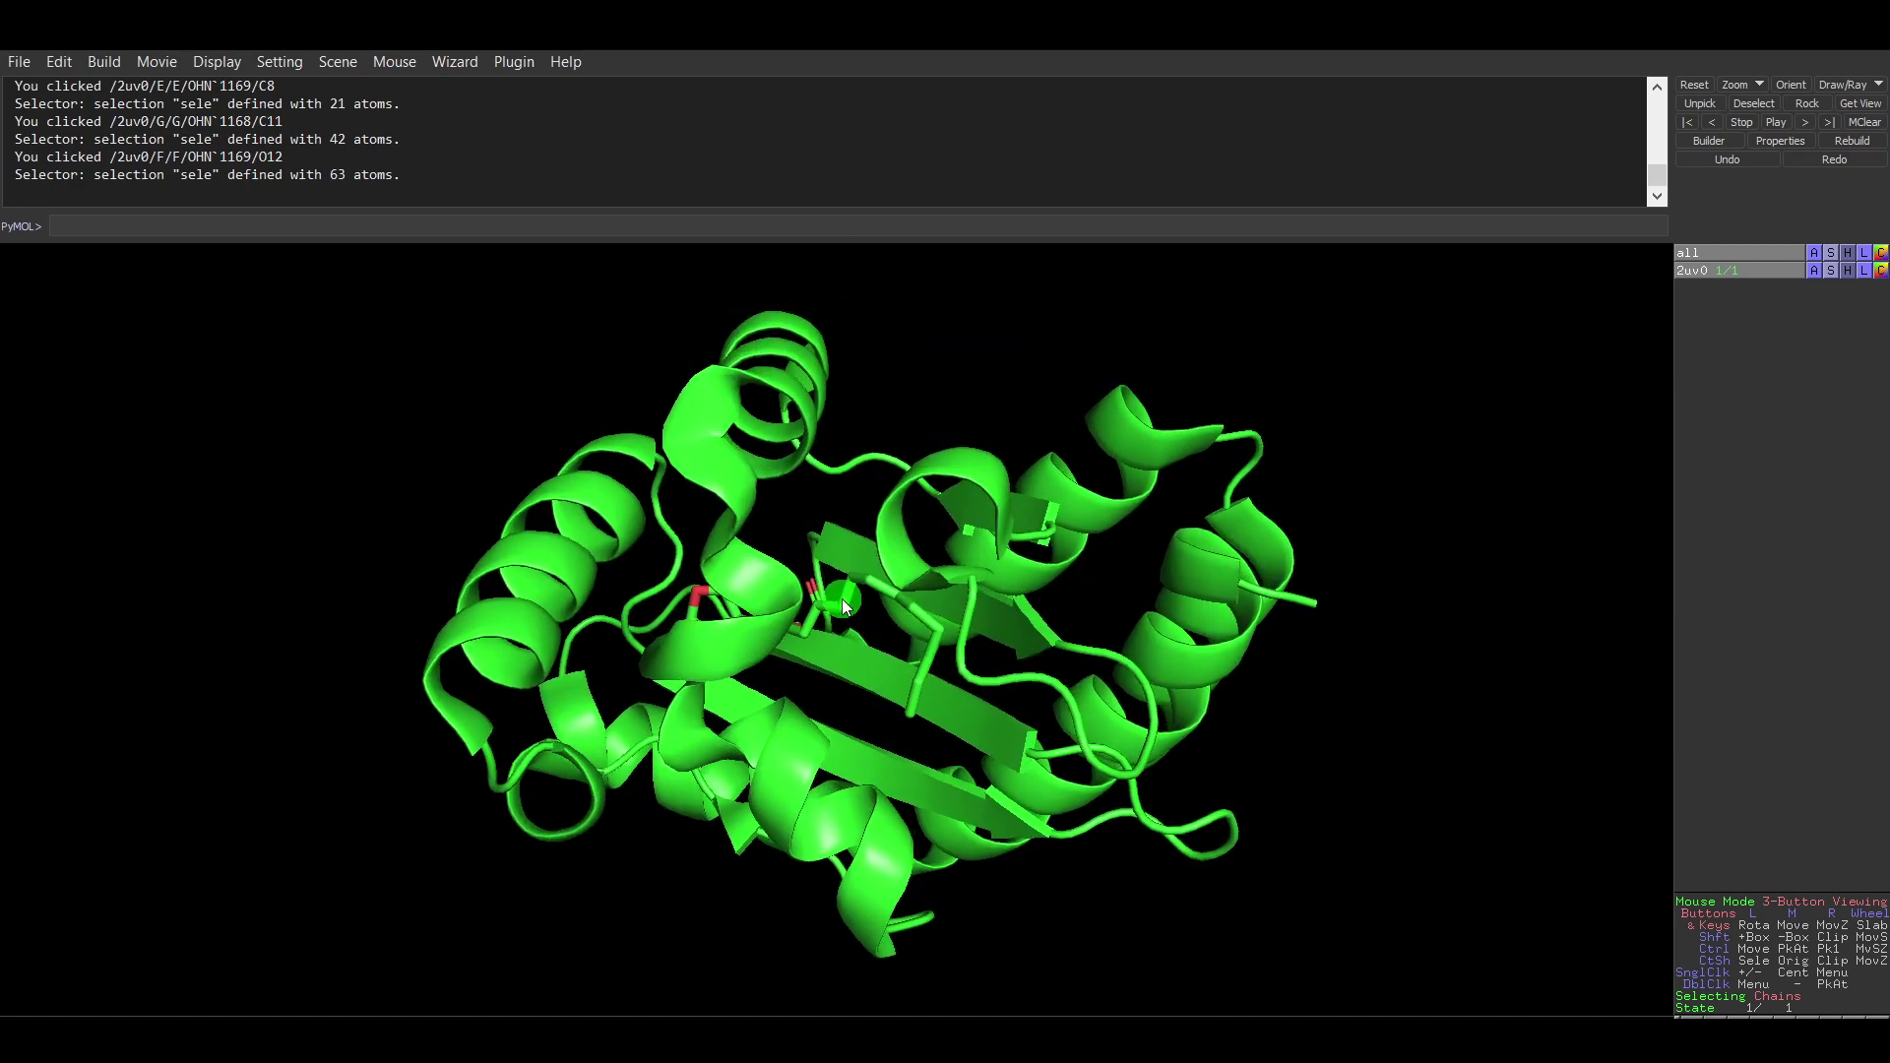
left_click(853, 637)
left_click(852, 637)
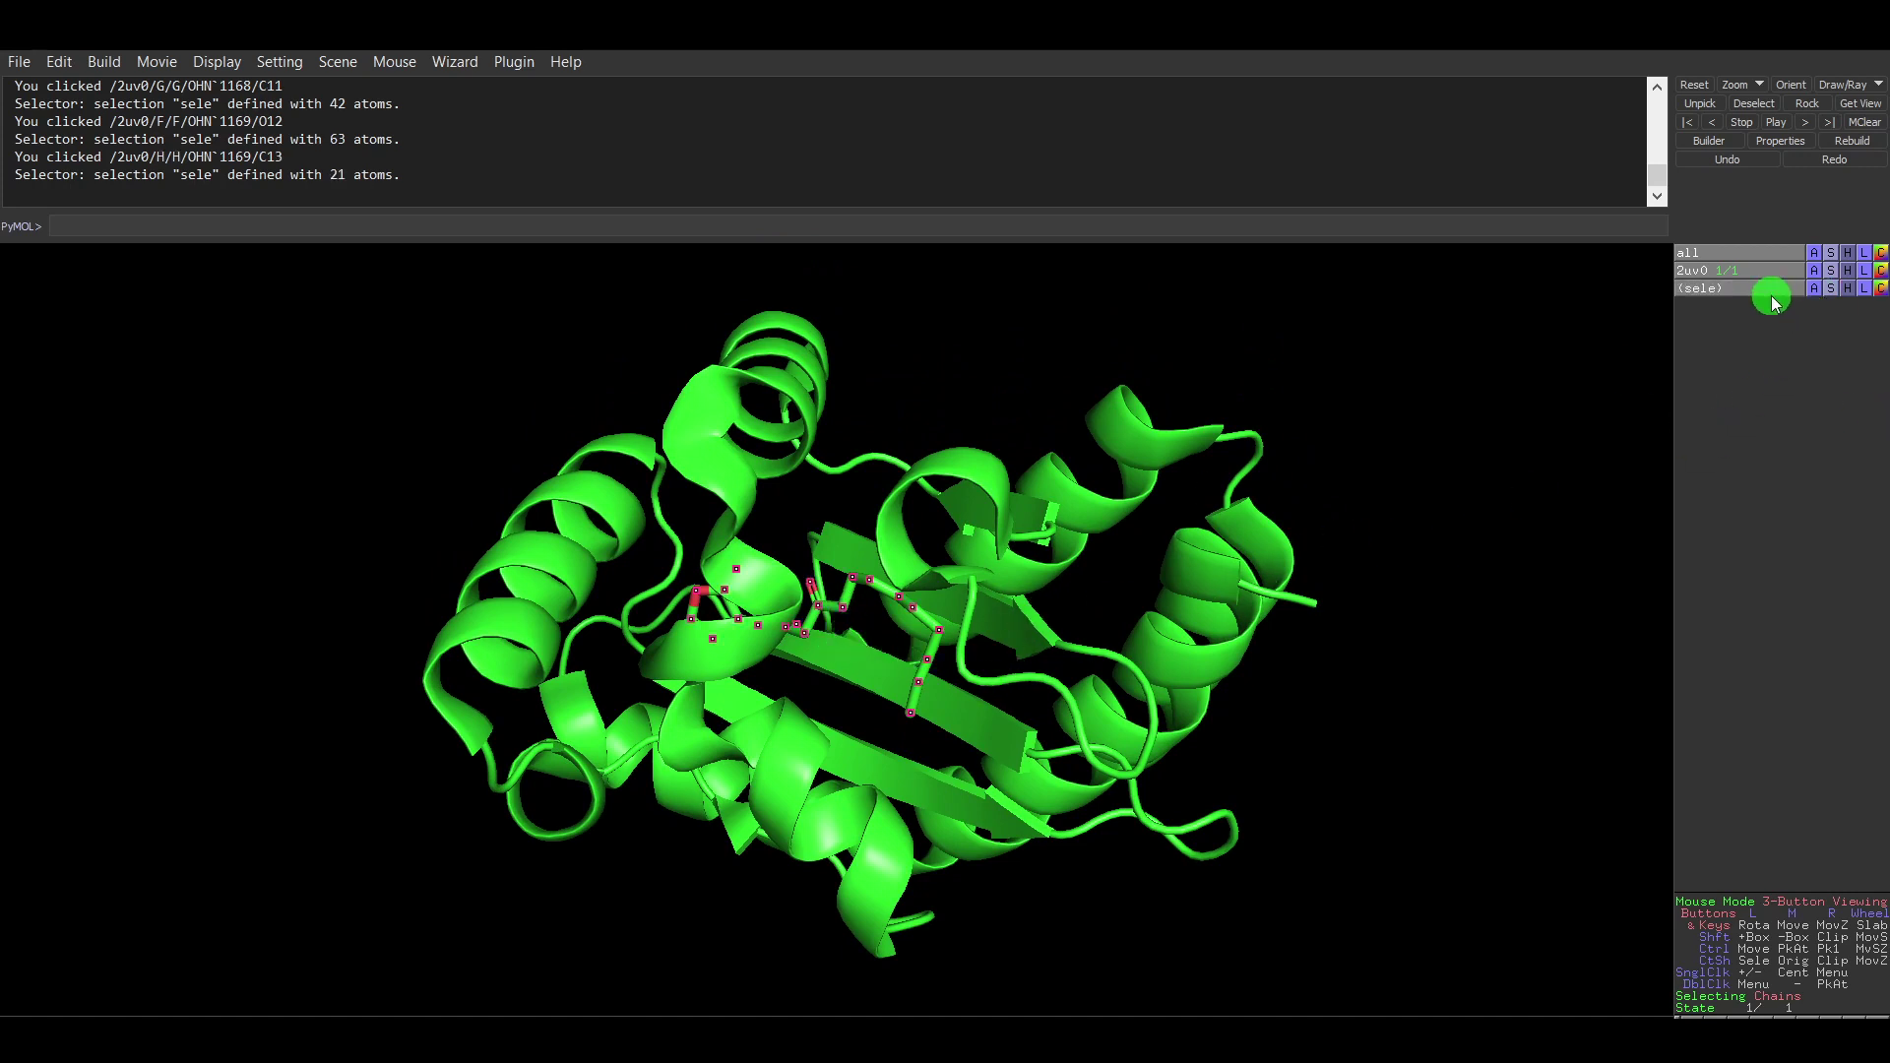
left_click(1815, 287)
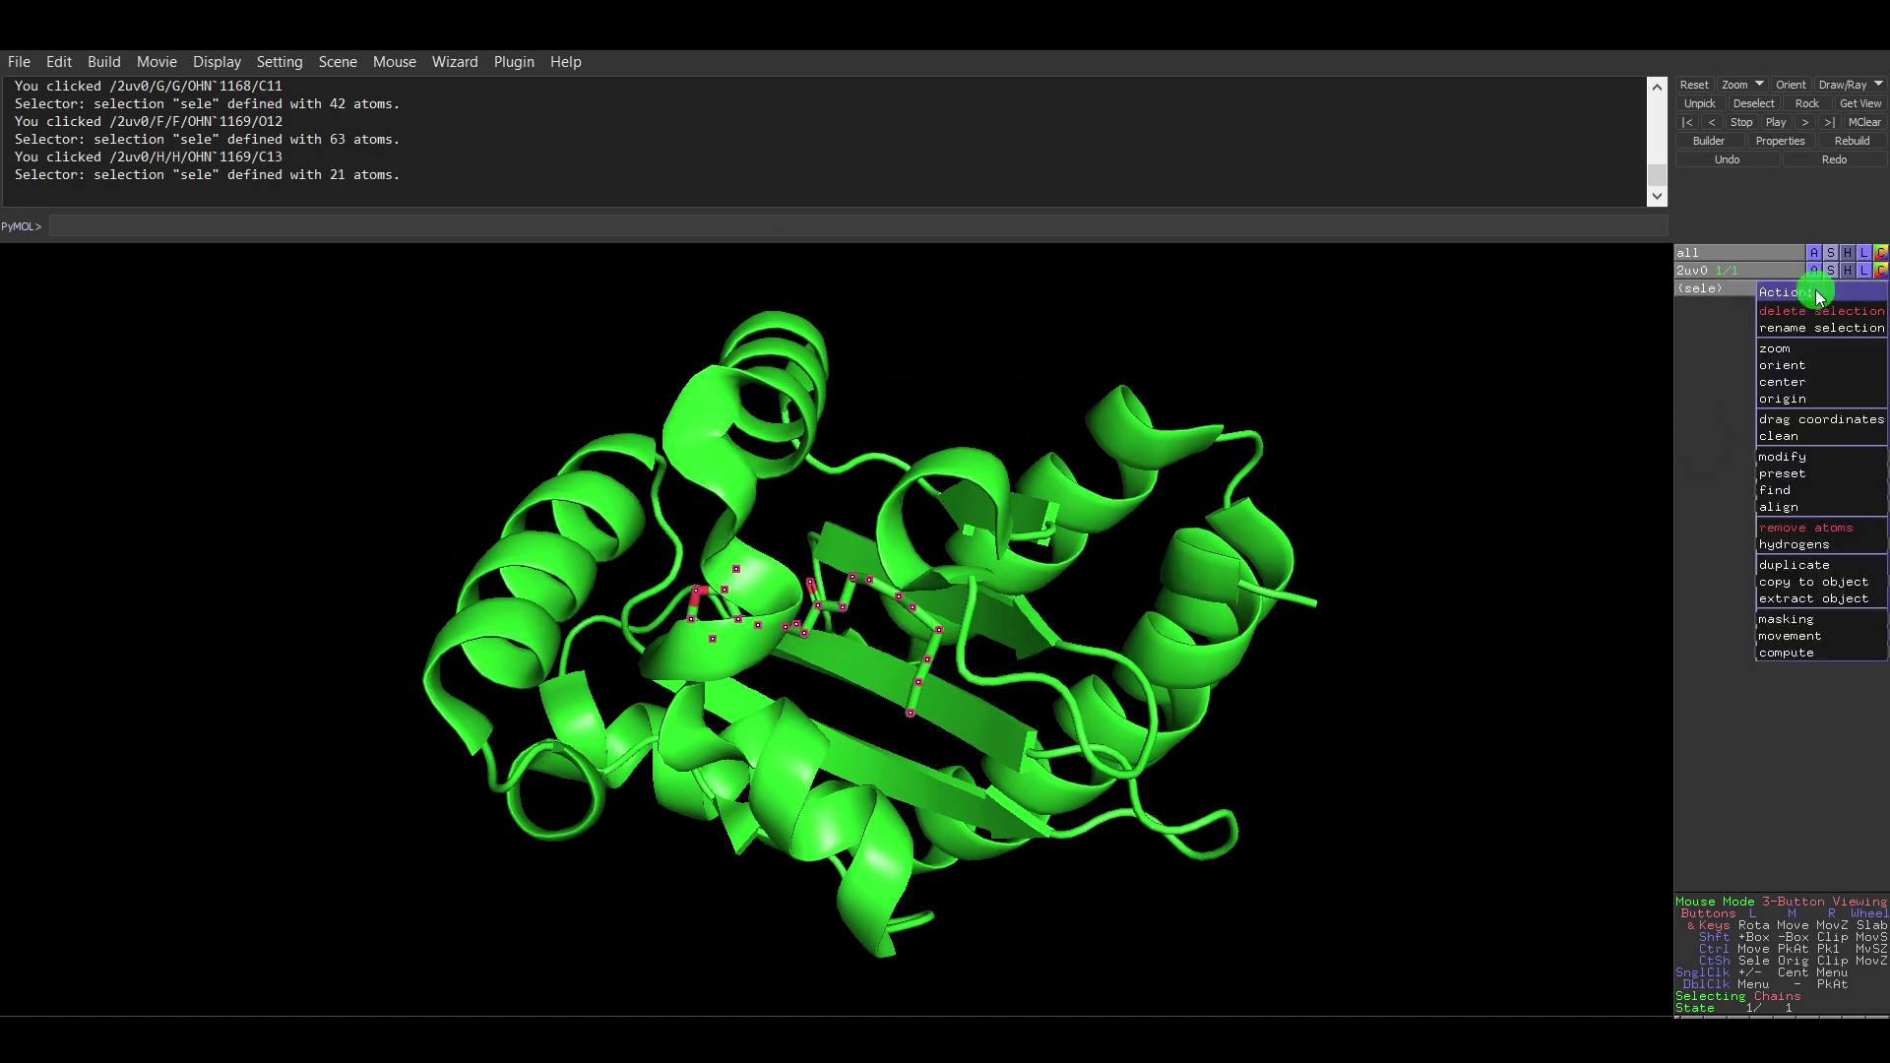
left_click(1817, 528)
Display the amino acid sequence of the remaining protein chain.
right_click_drag(1447, 524, 445, 699)
left_click_drag(446, 699, 377, 647)
left_click_drag(861, 712, 871, 716)
left_click_drag(719, 677, 745, 719)
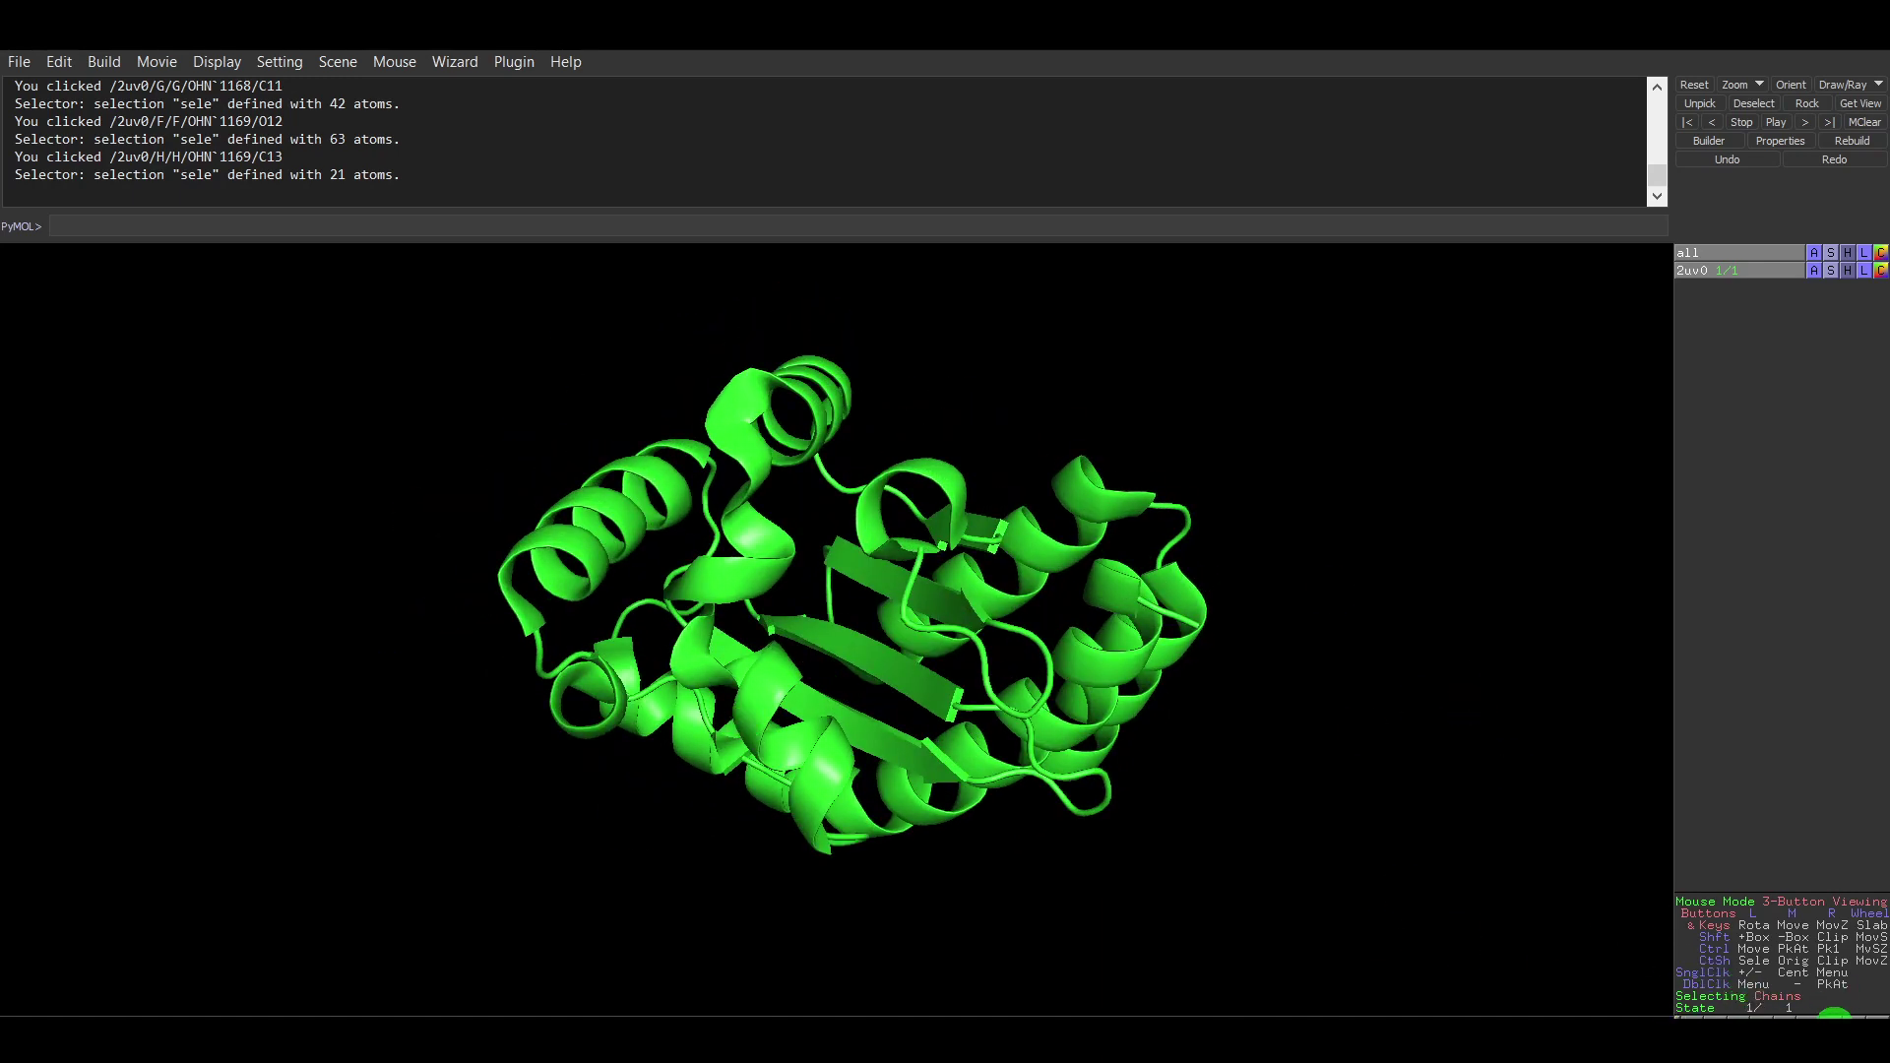
left_click(1833, 1014)
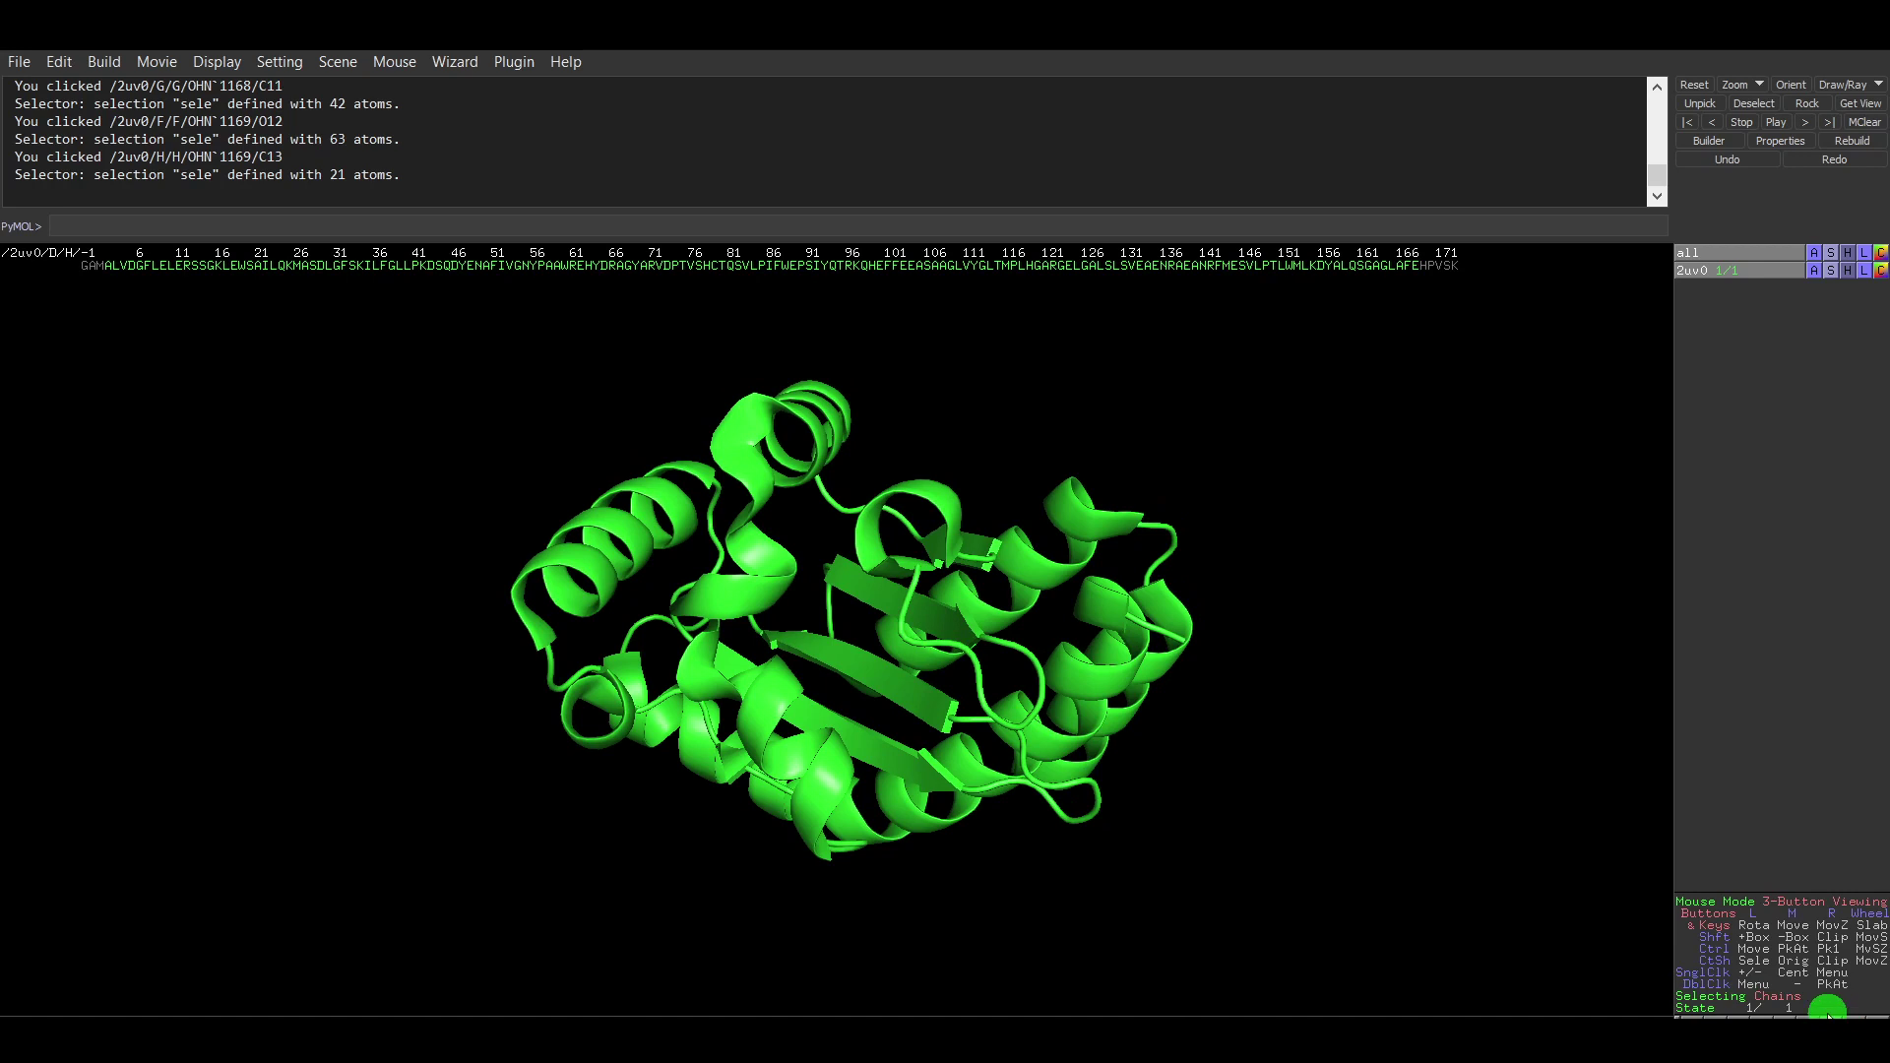
Select the whole chain from its sequence, clear that selection and set the selection mode to Residues.
left_click(123, 266)
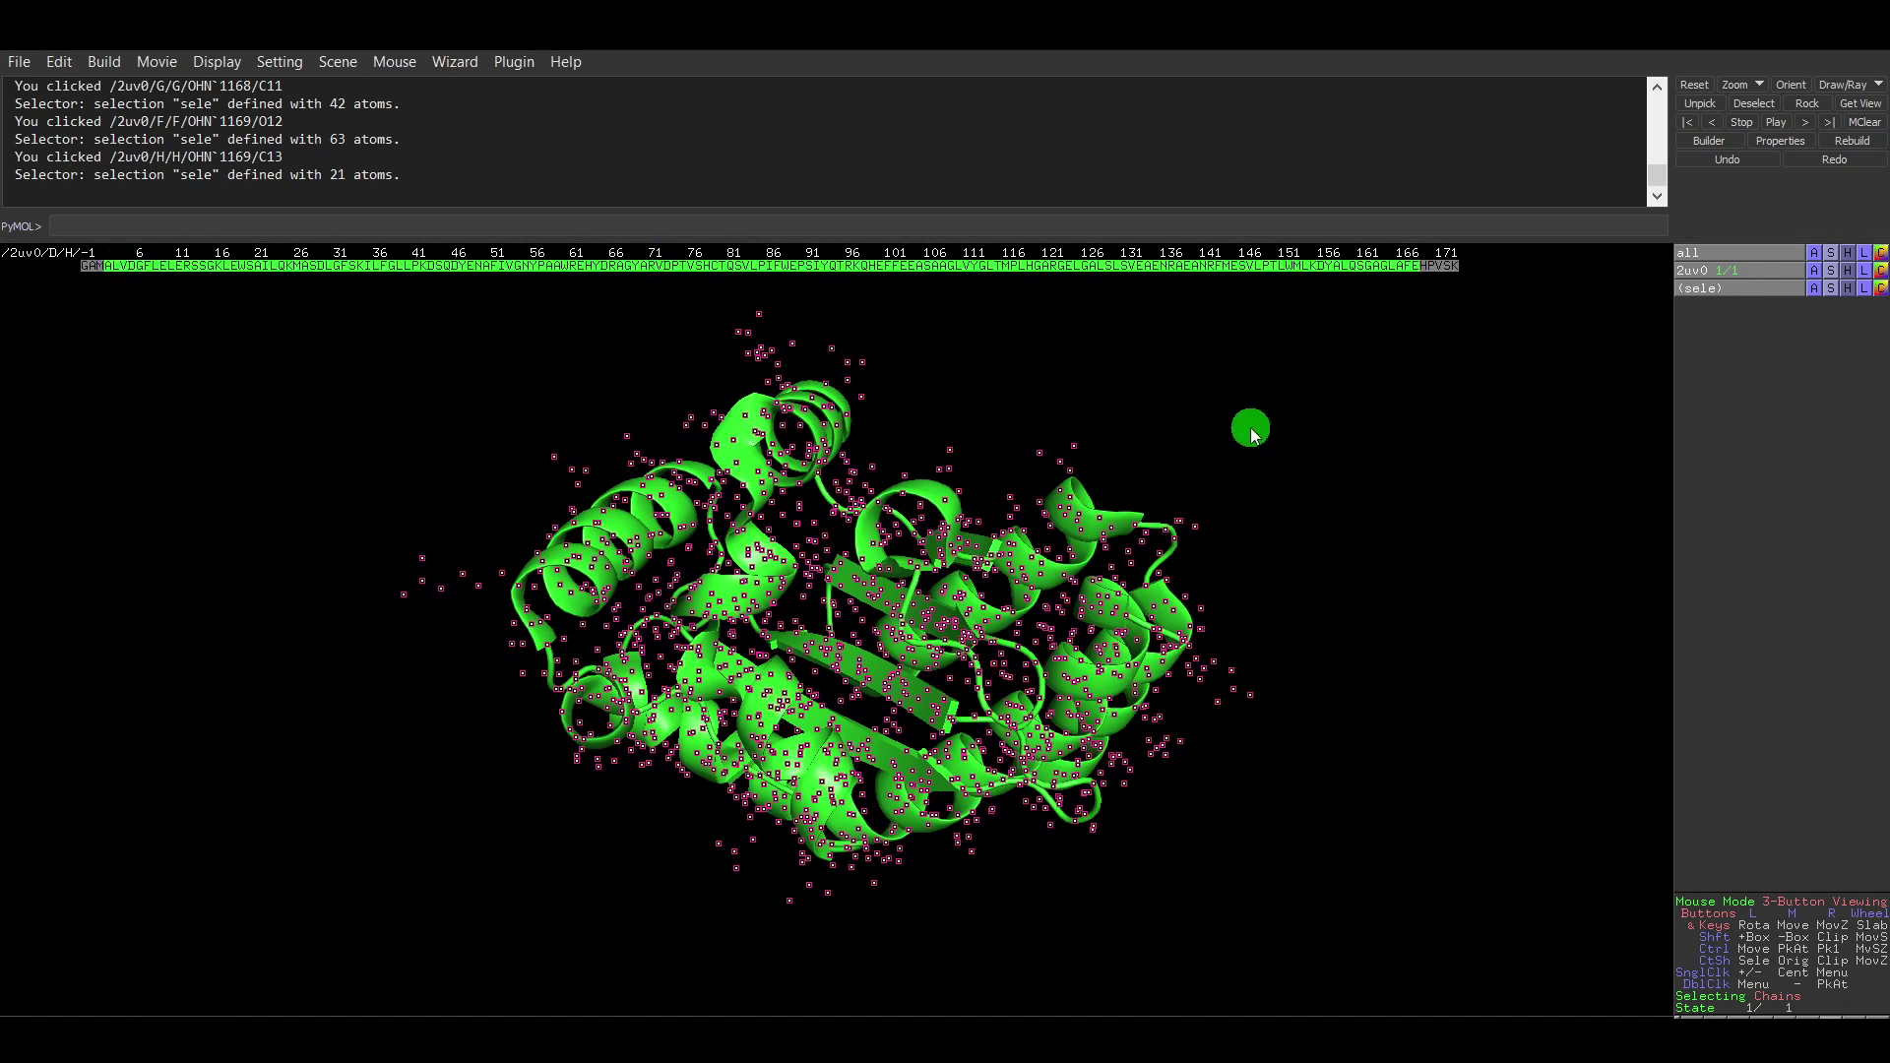
left_click(1409, 482)
left_click(1809, 996)
left_click(1804, 996)
left_click(1816, 1002)
left_click(1794, 1000)
left_click(1797, 1000)
left_click(1797, 999)
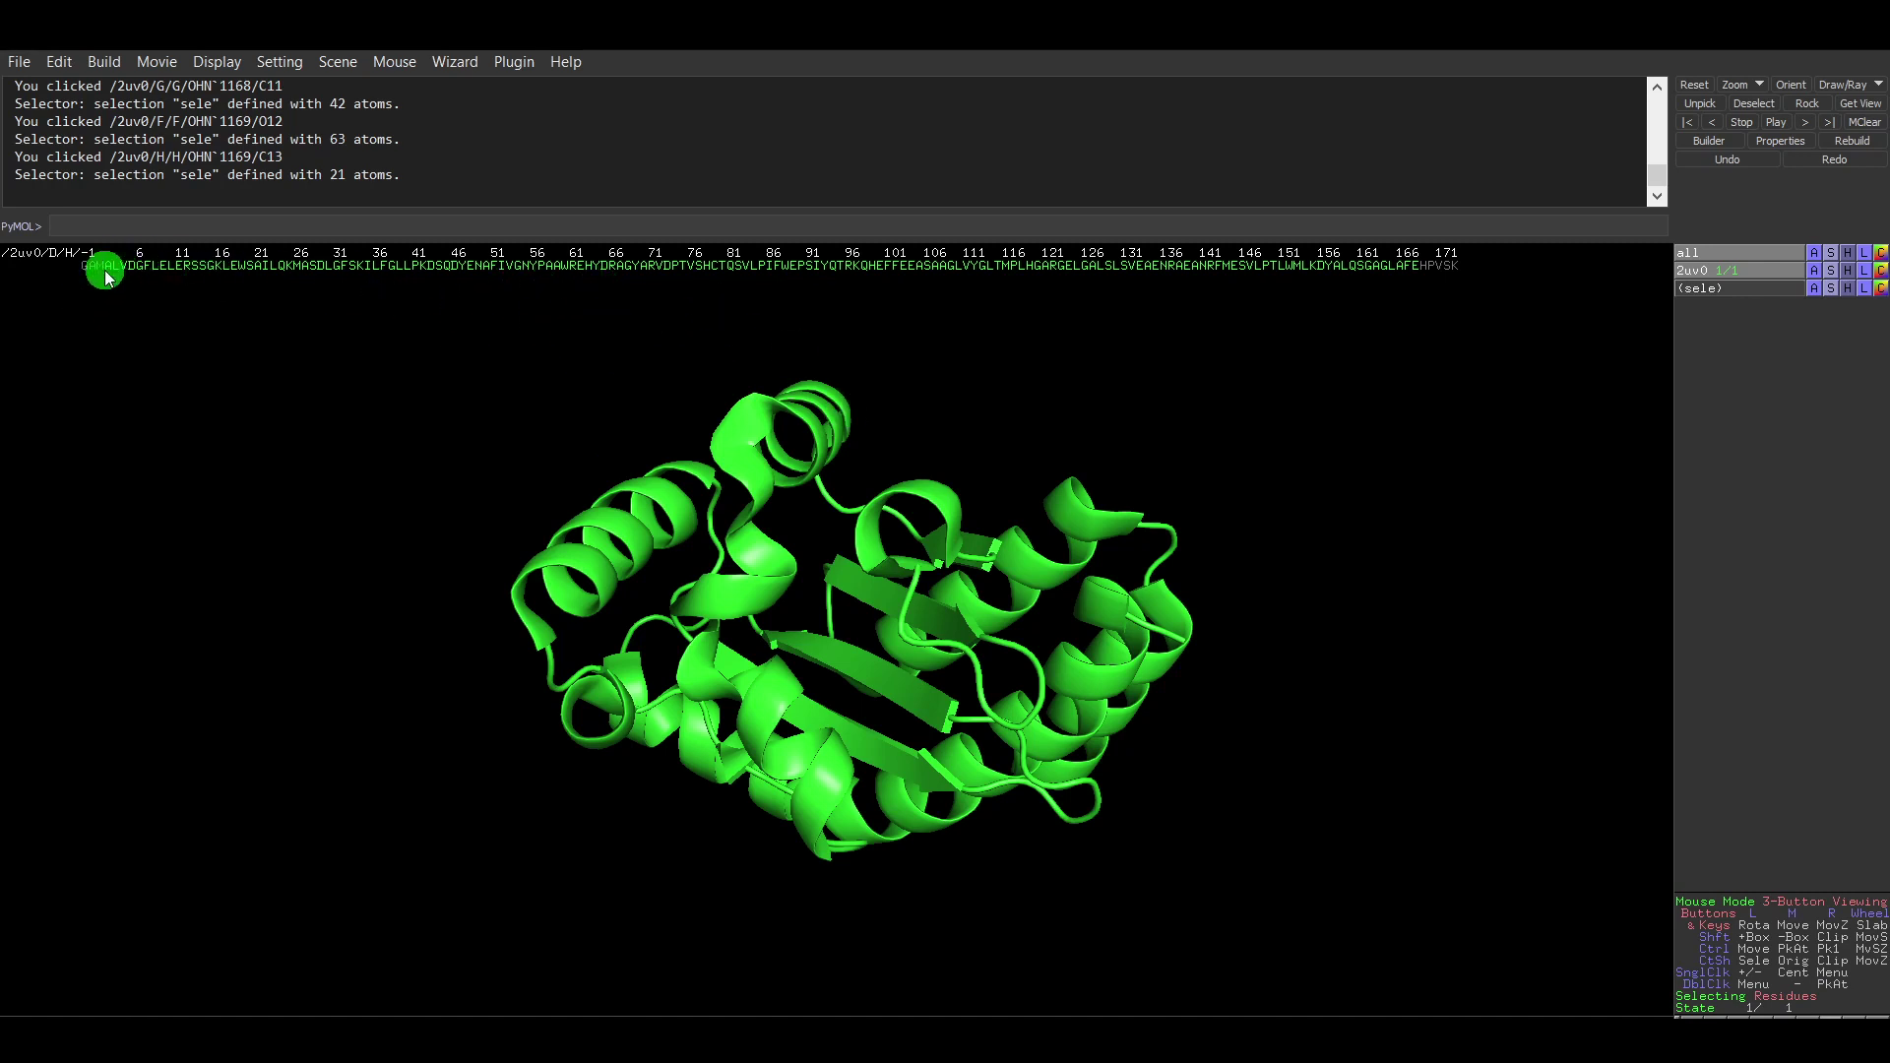
Select a long range of residues in the sequence and clear the selection.
left_click_drag(1417, 266, 150, 262)
left_click(1202, 509)
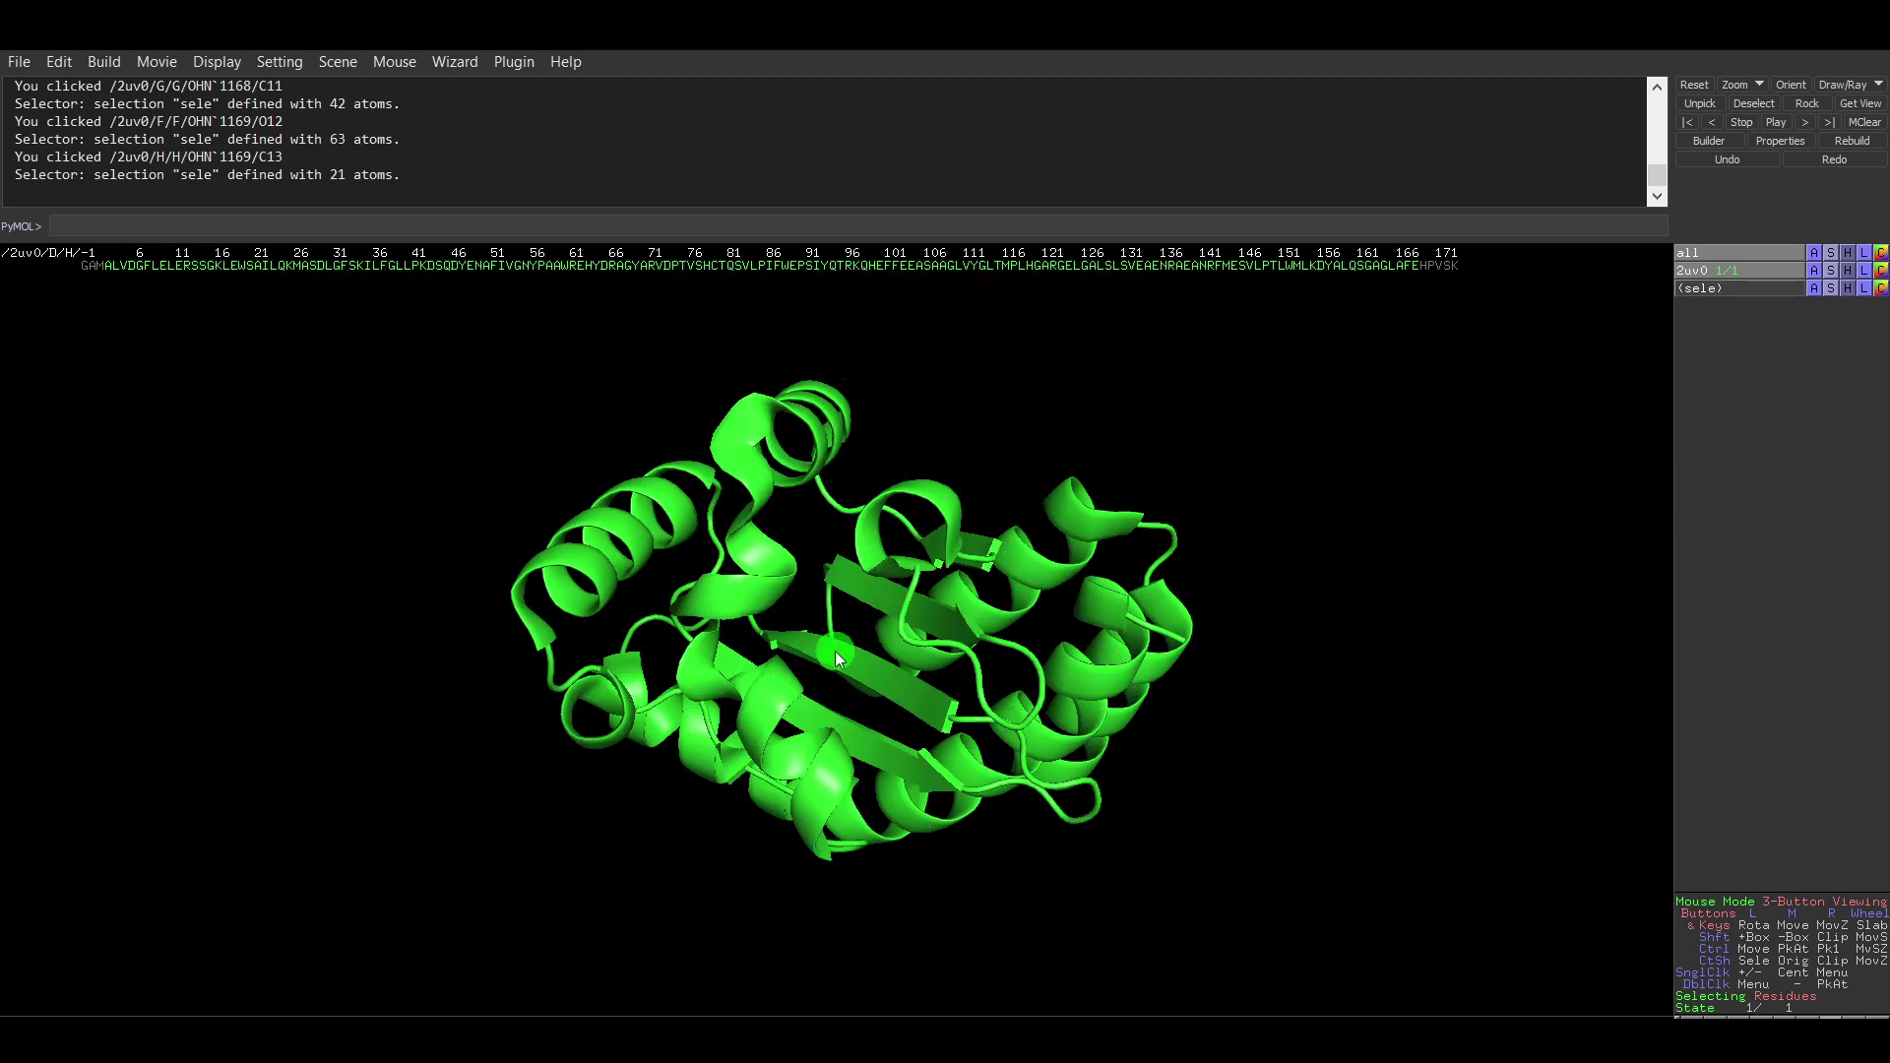
left_click(1374, 628)
left_click_drag(835, 803, 847, 754)
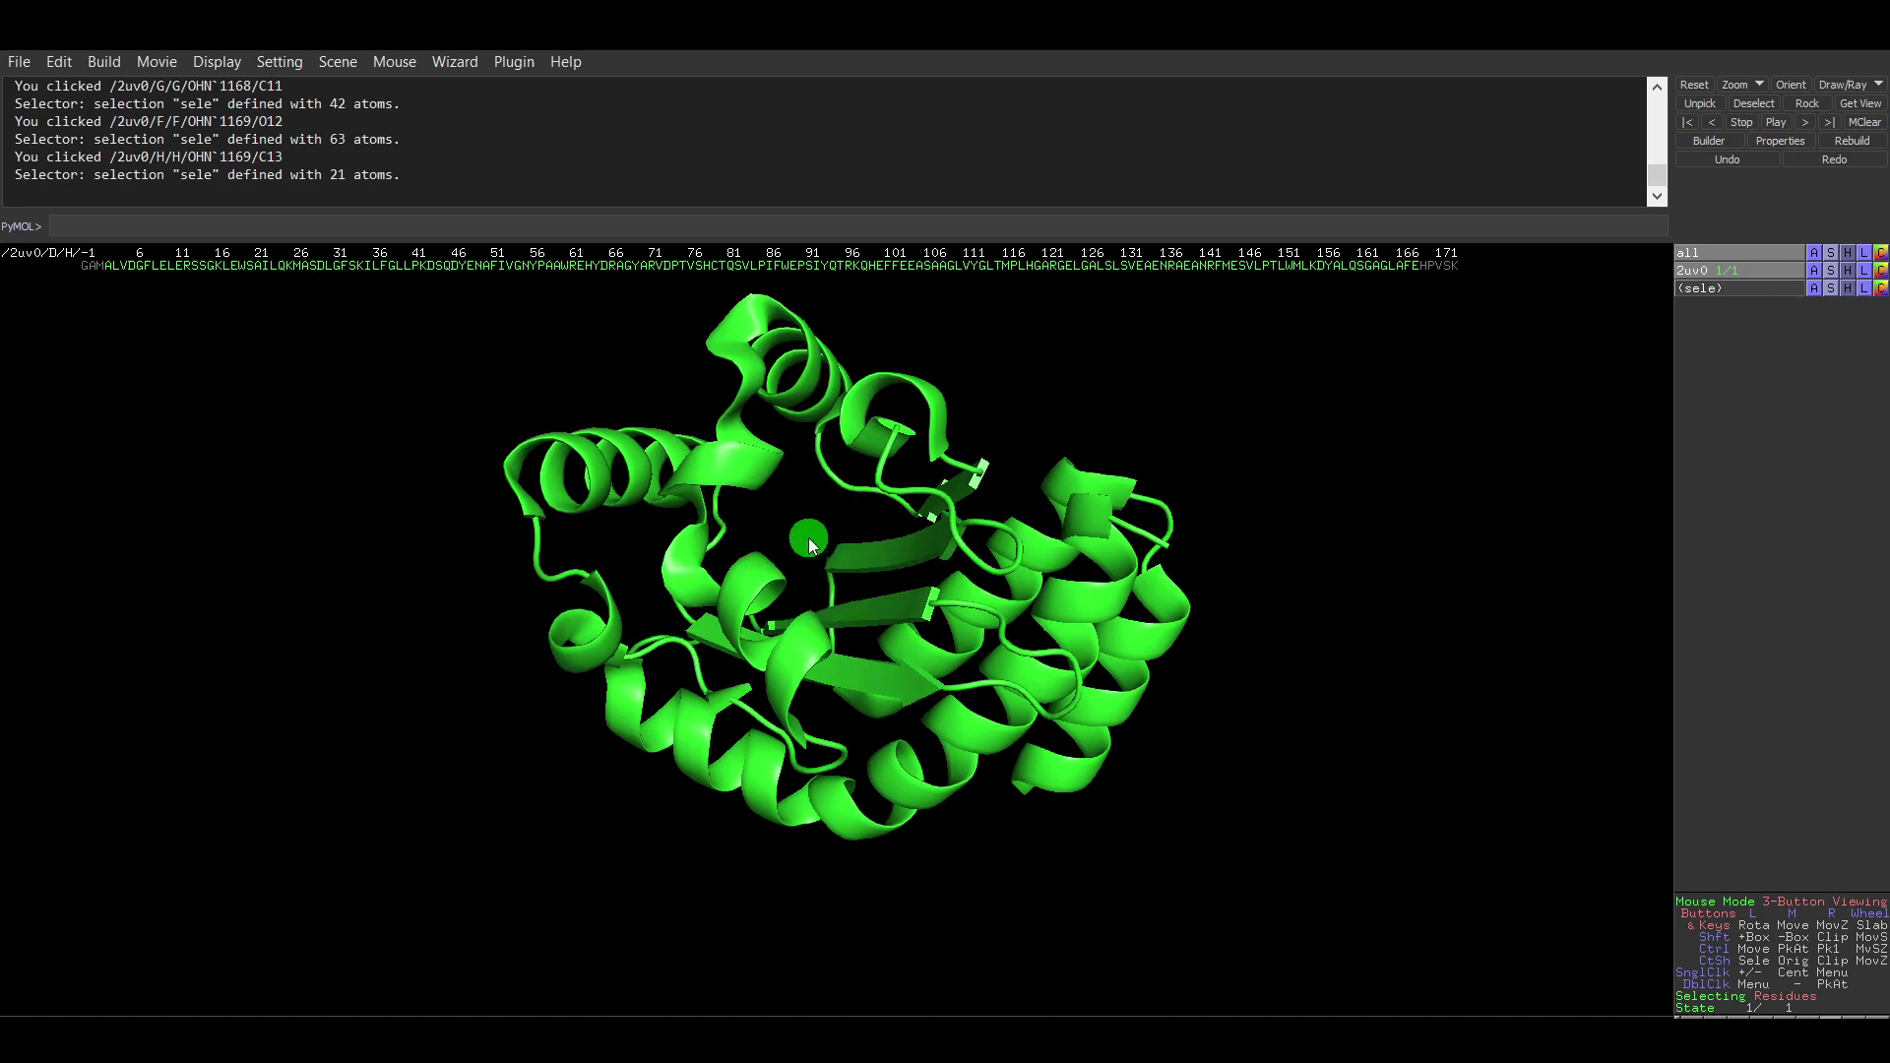
Select residue Leu36 on the central beta strand of the protein and show it as sticks.
middle_click(871, 593)
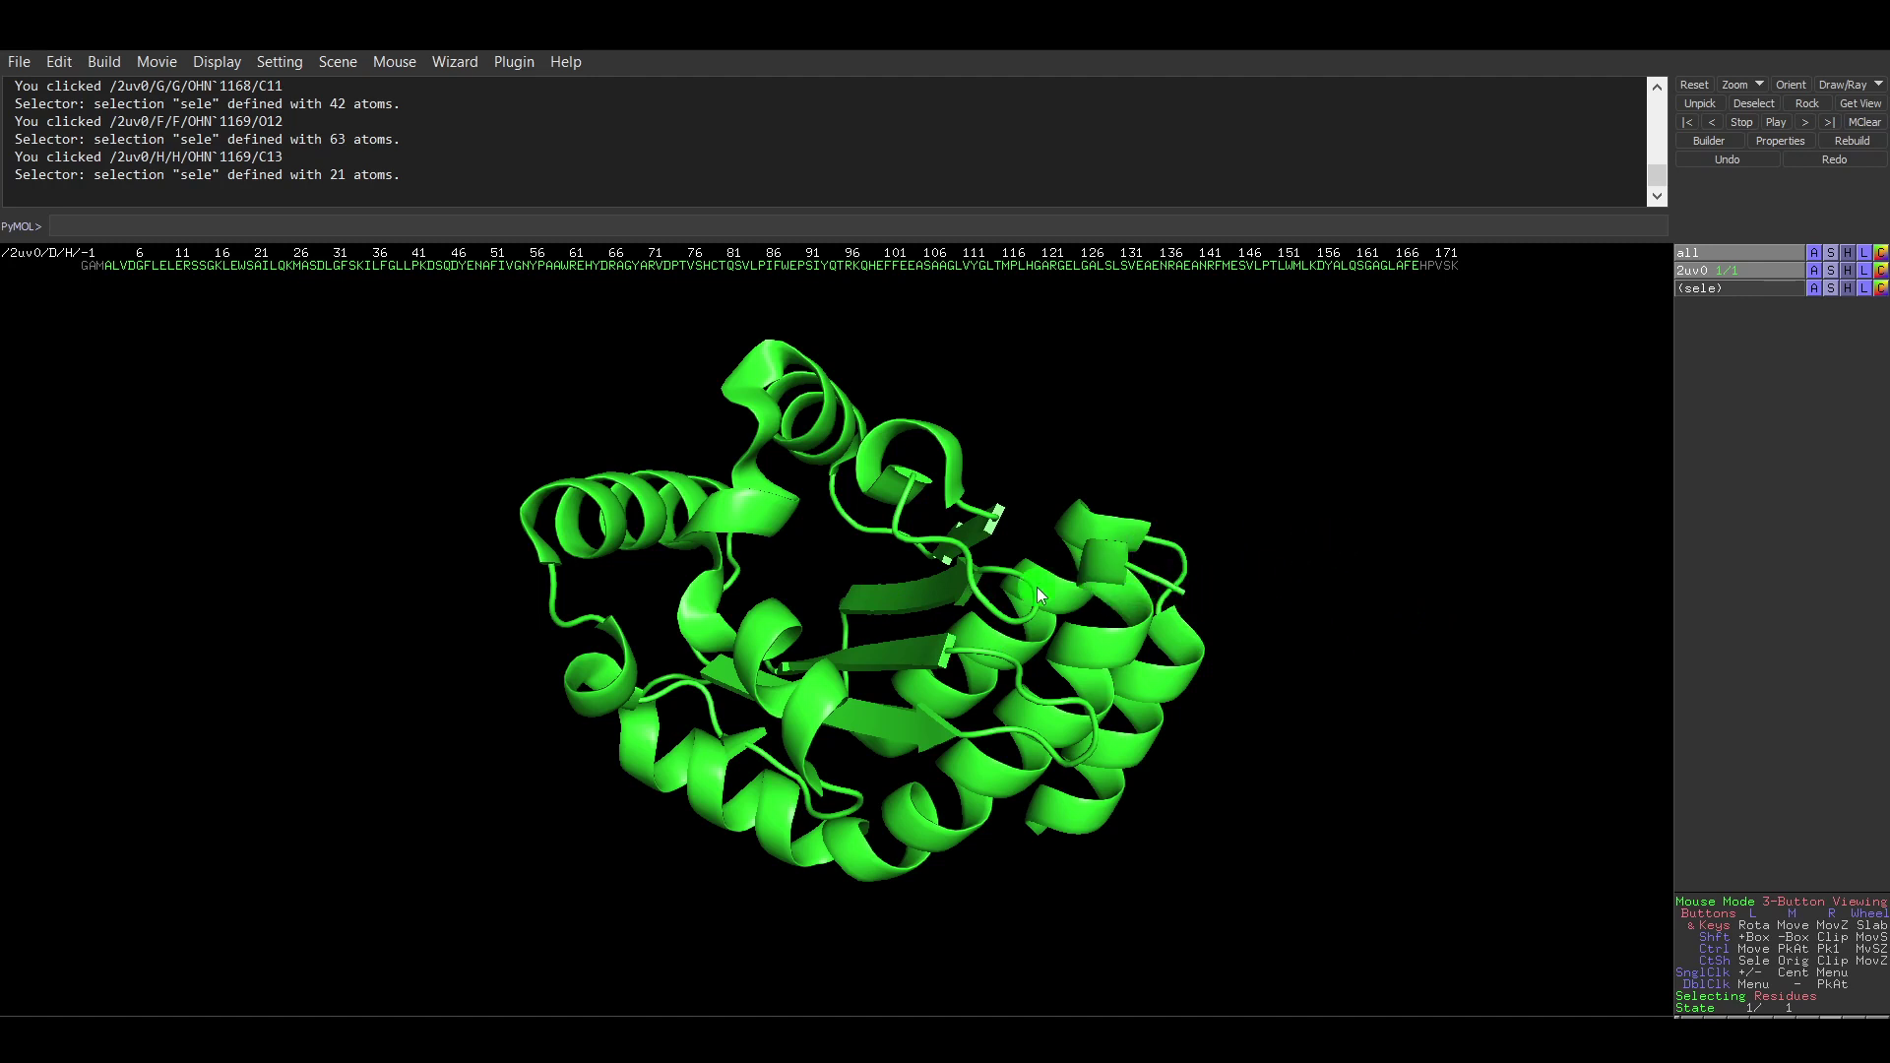
right_click_drag(1115, 587, 1166, 892)
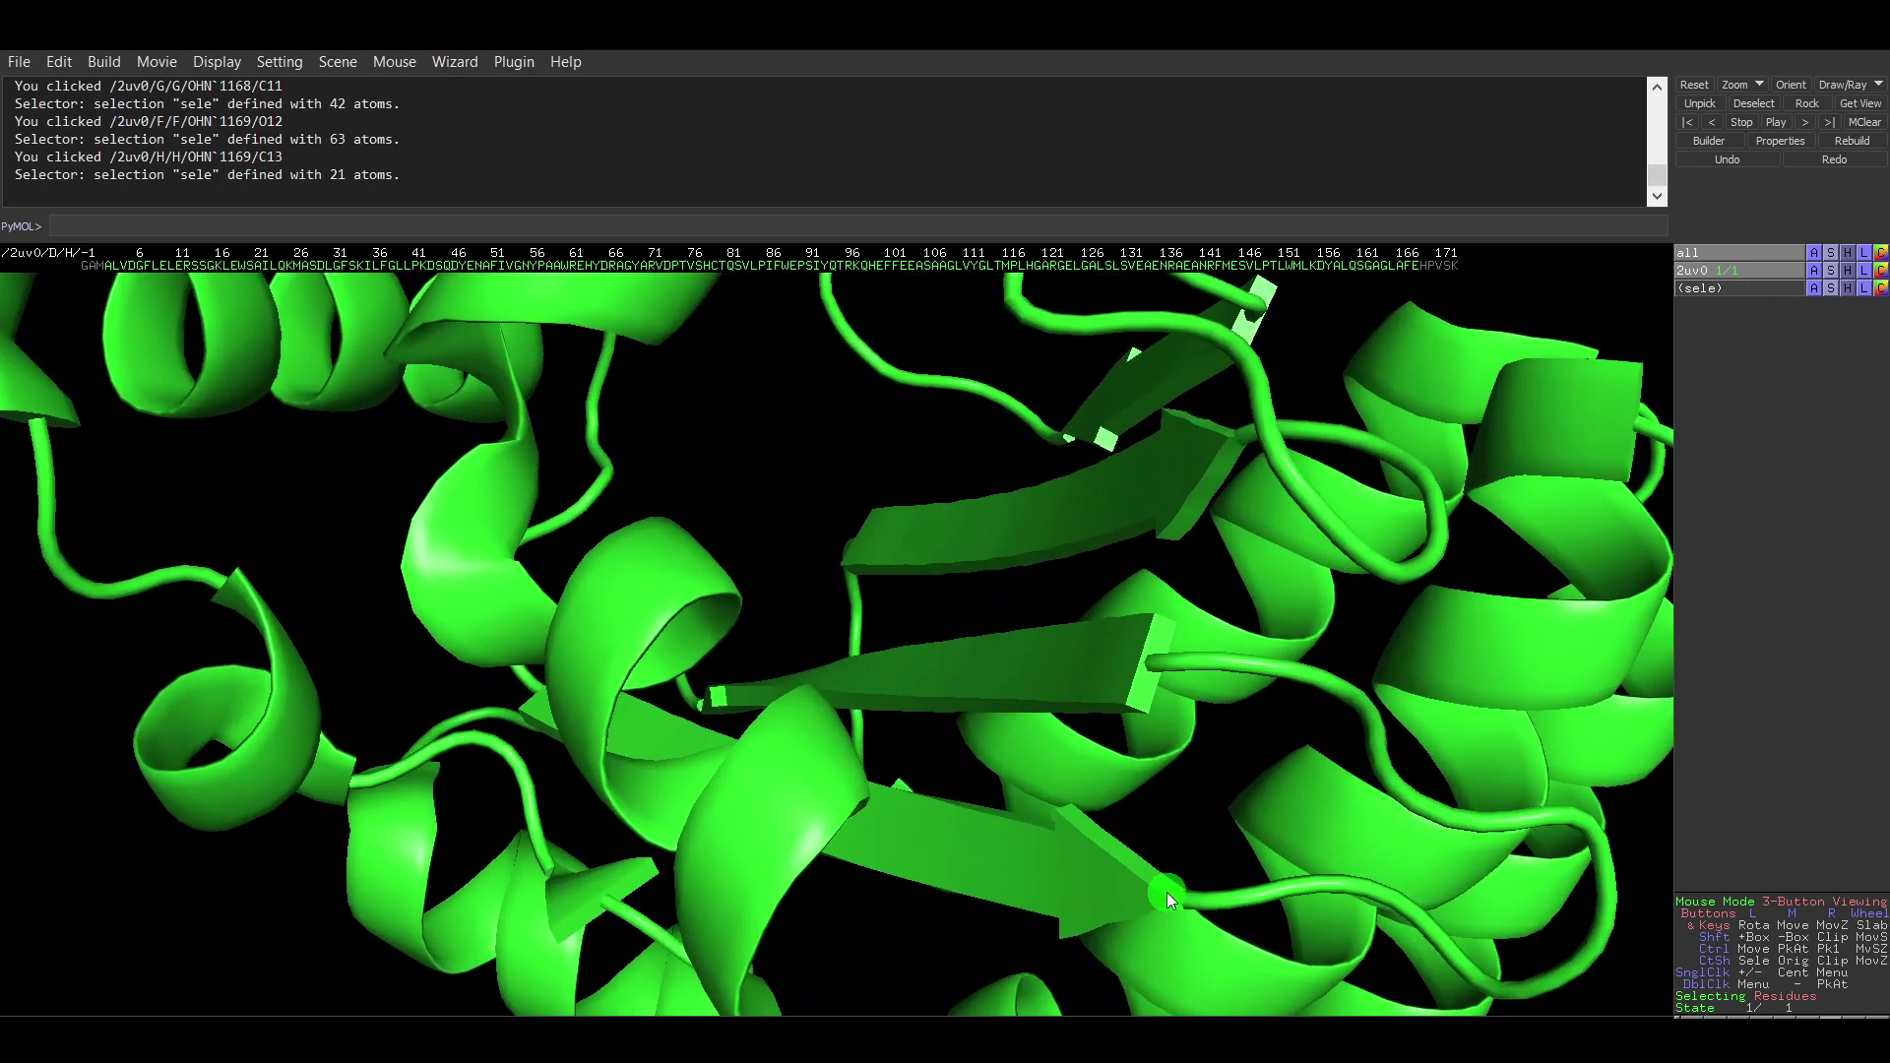
left_click(926, 416)
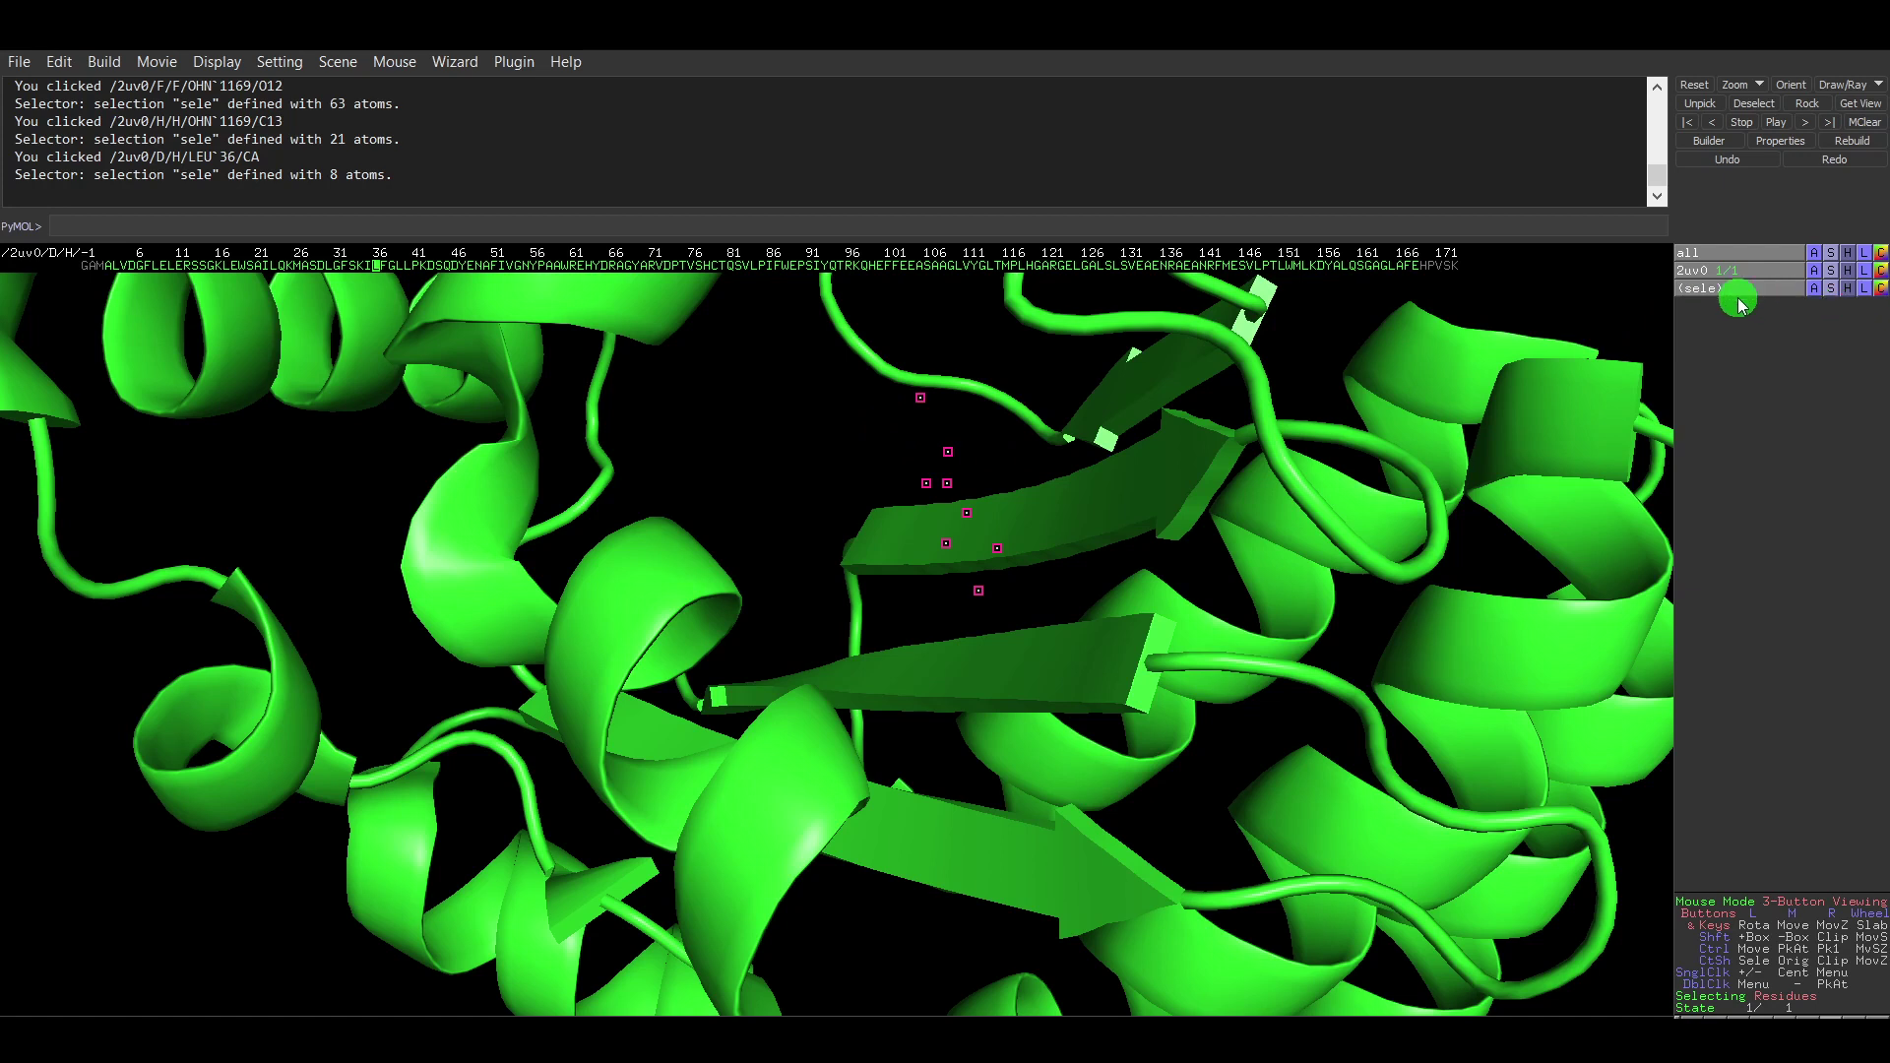
left_click(1832, 291)
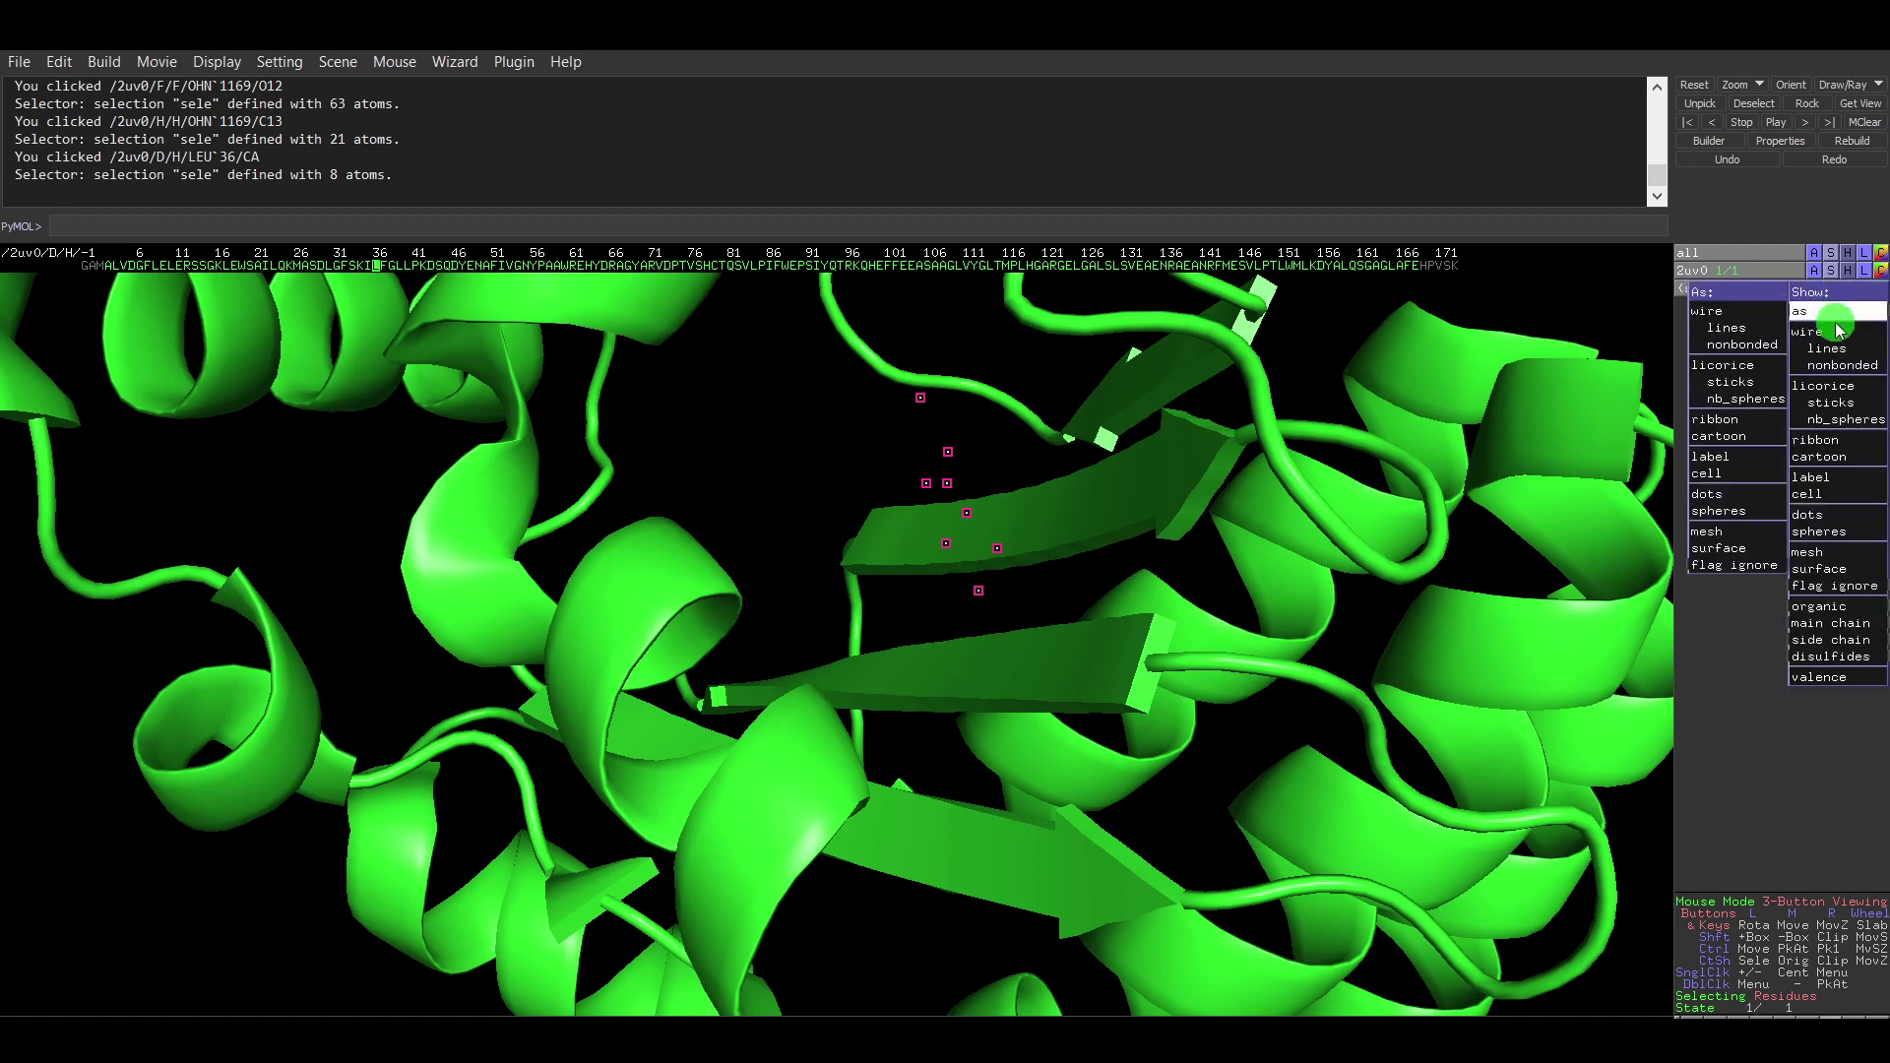
left_click(1831, 403)
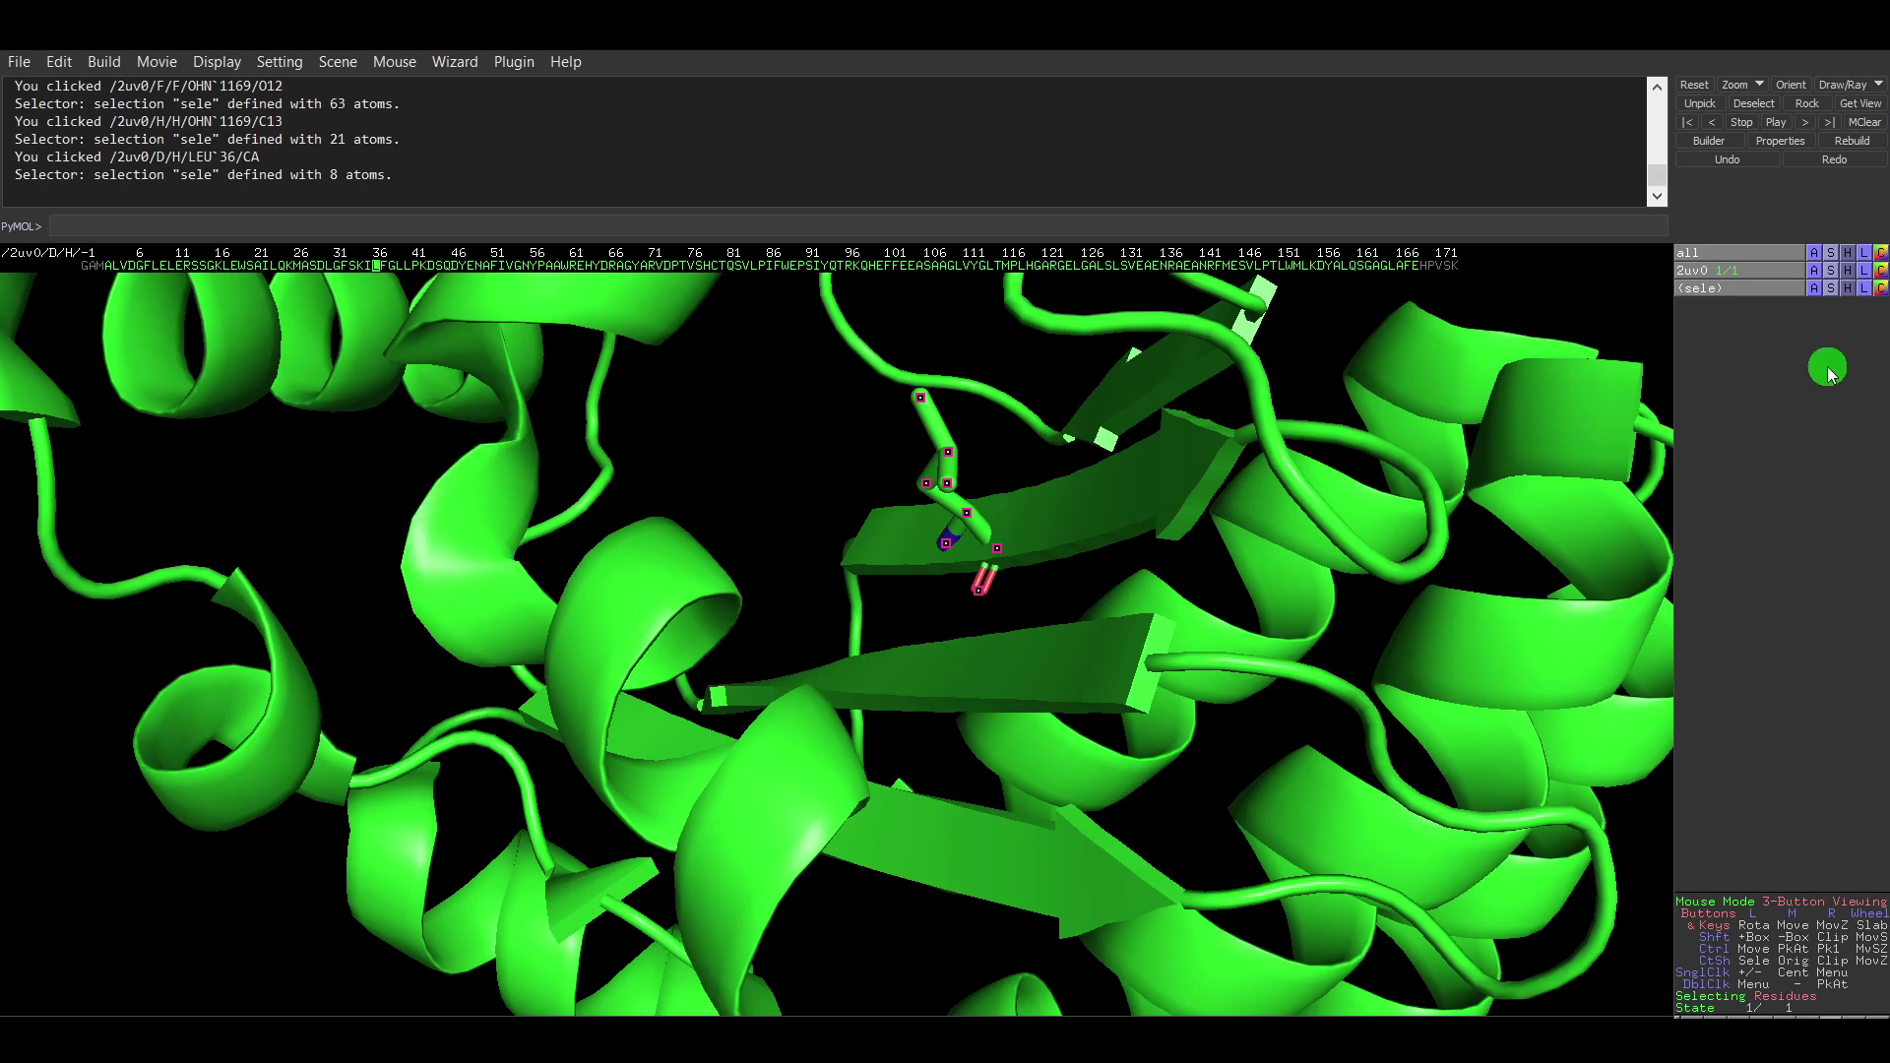
Set the display quality to Maximum Quality.
left_click(283, 63)
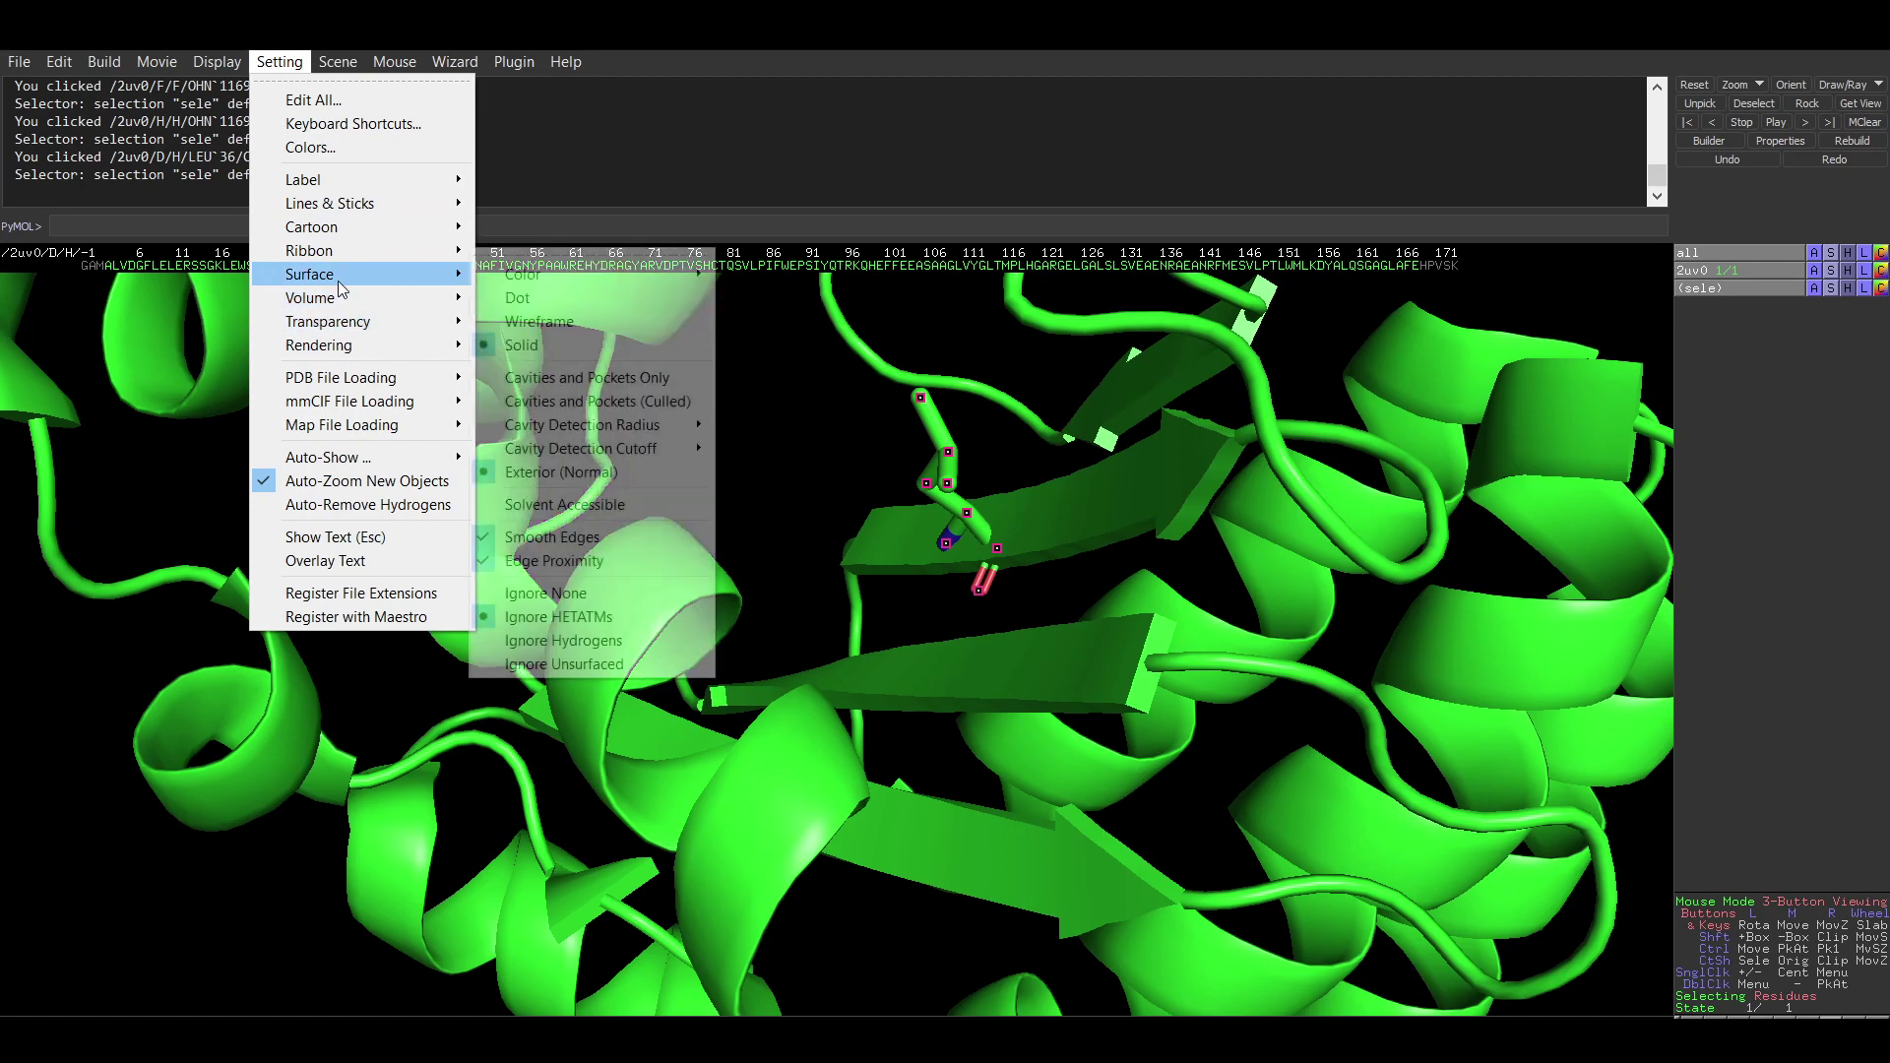
mouse_move(213, 71)
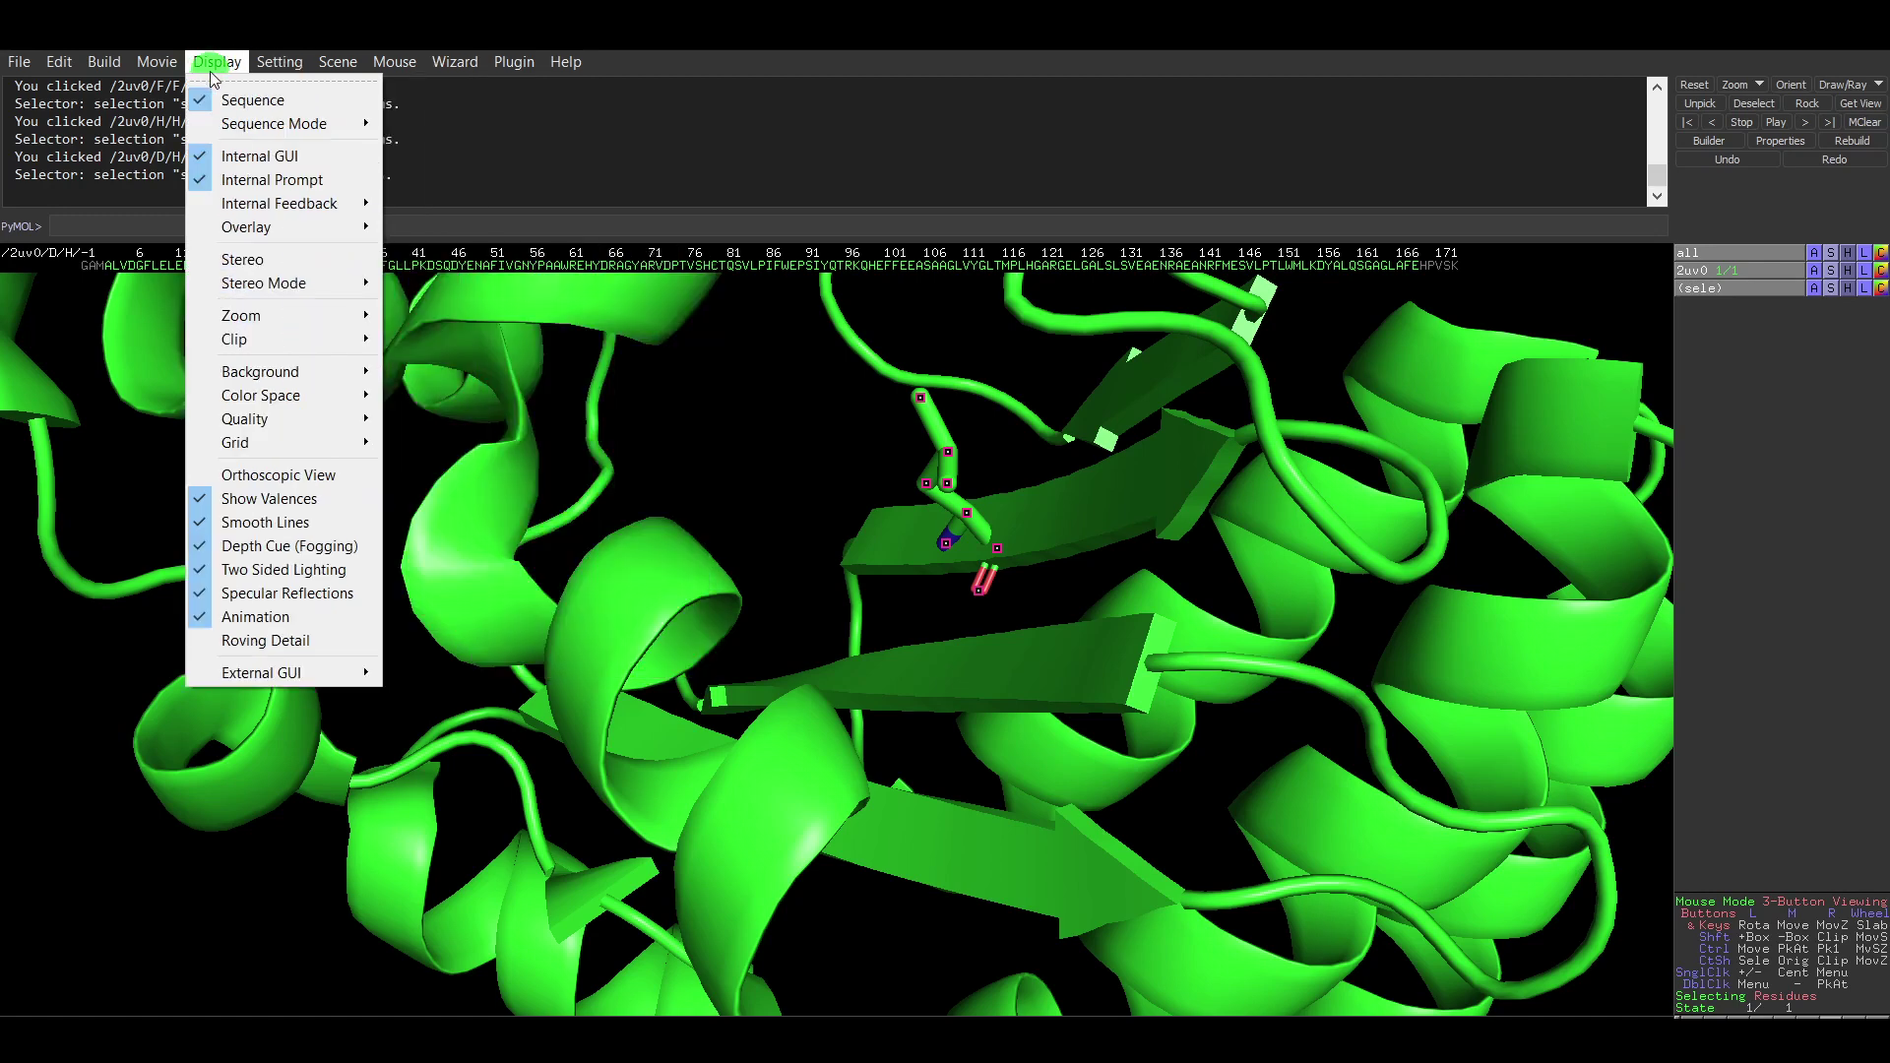
mouse_move(276, 419)
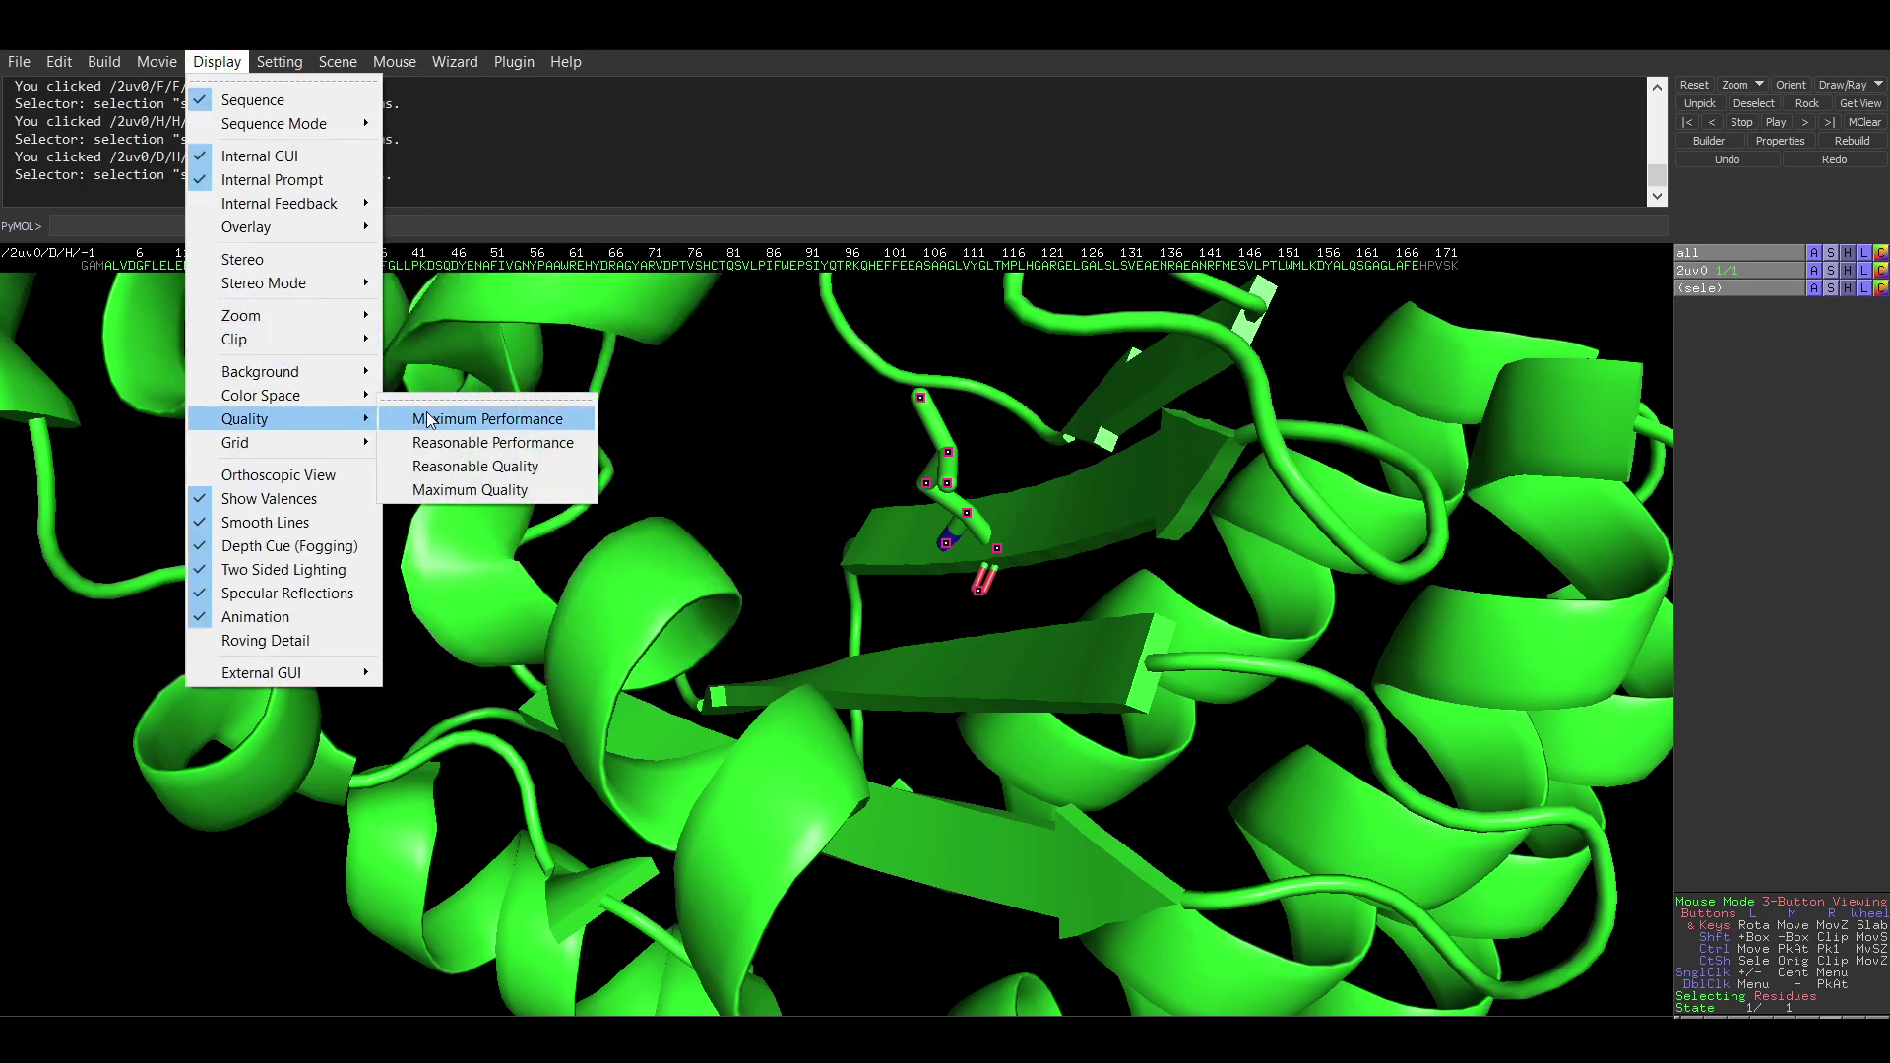
left_click(449, 493)
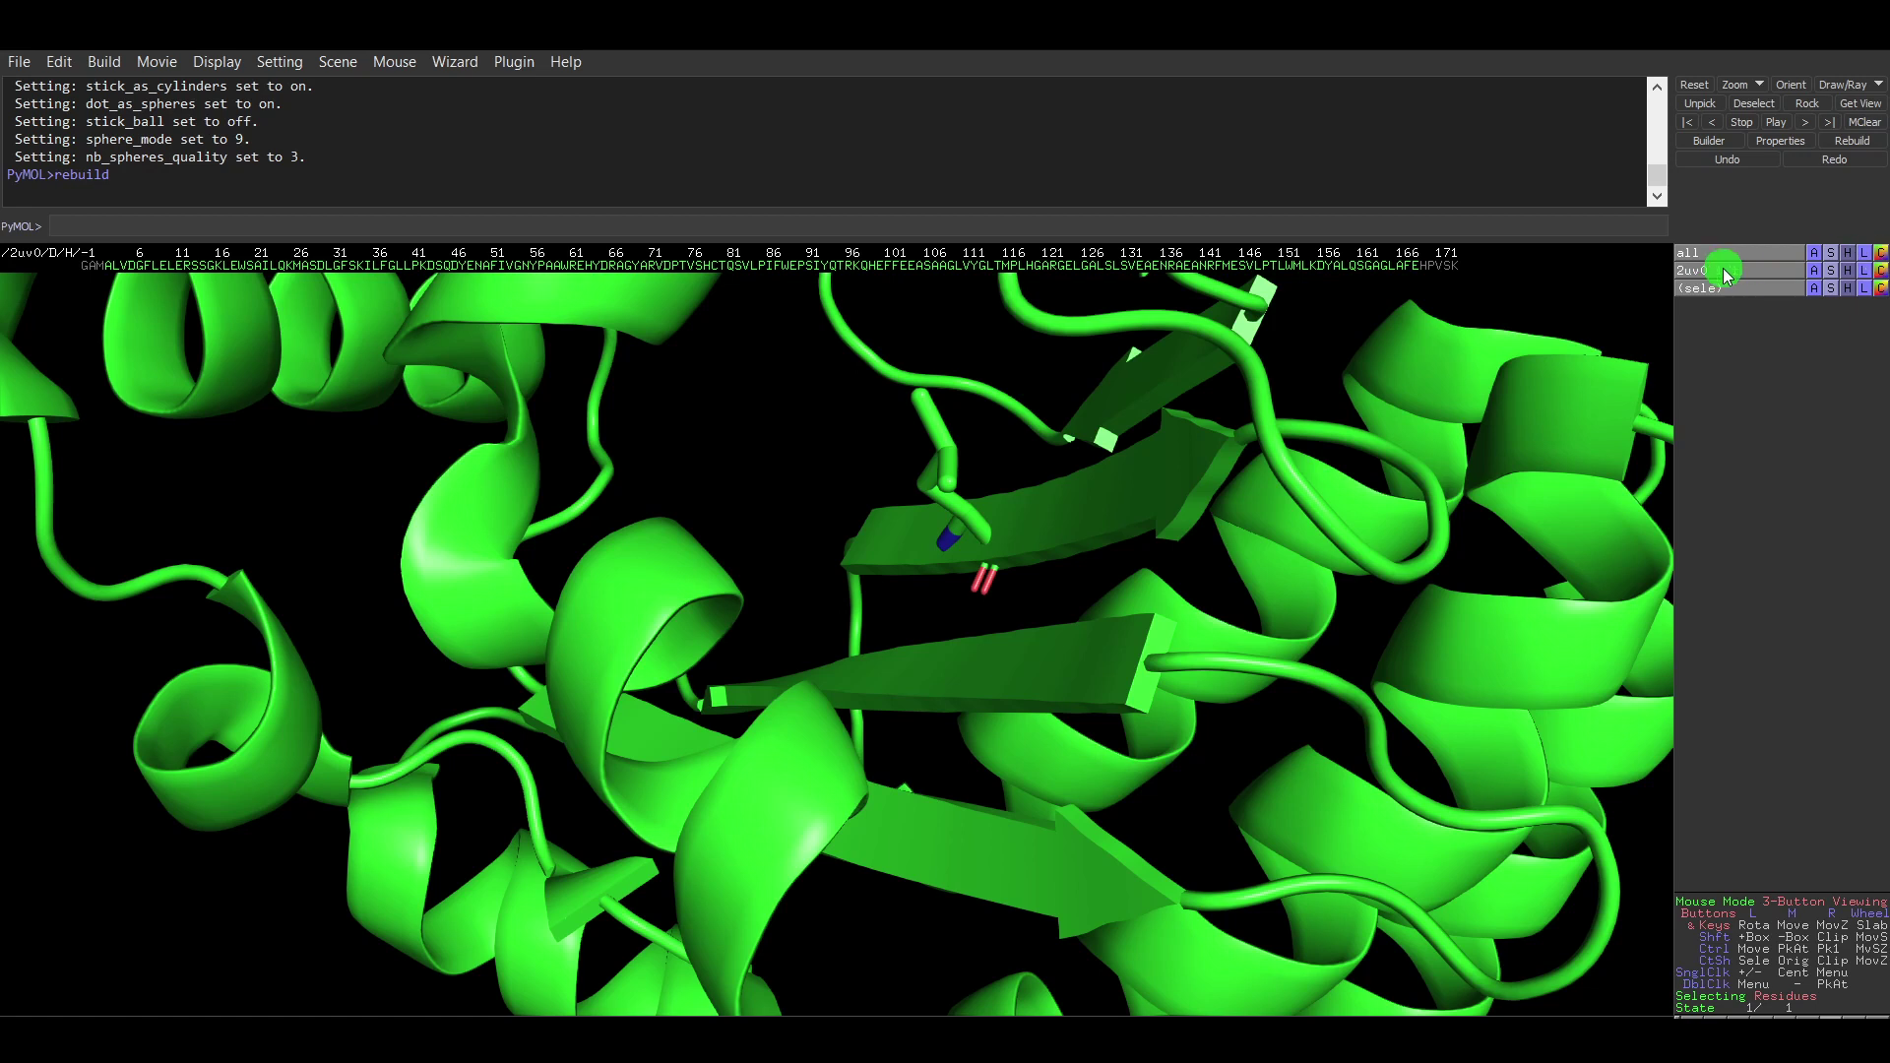
left_click(1881, 270)
mouse_move(1873, 291)
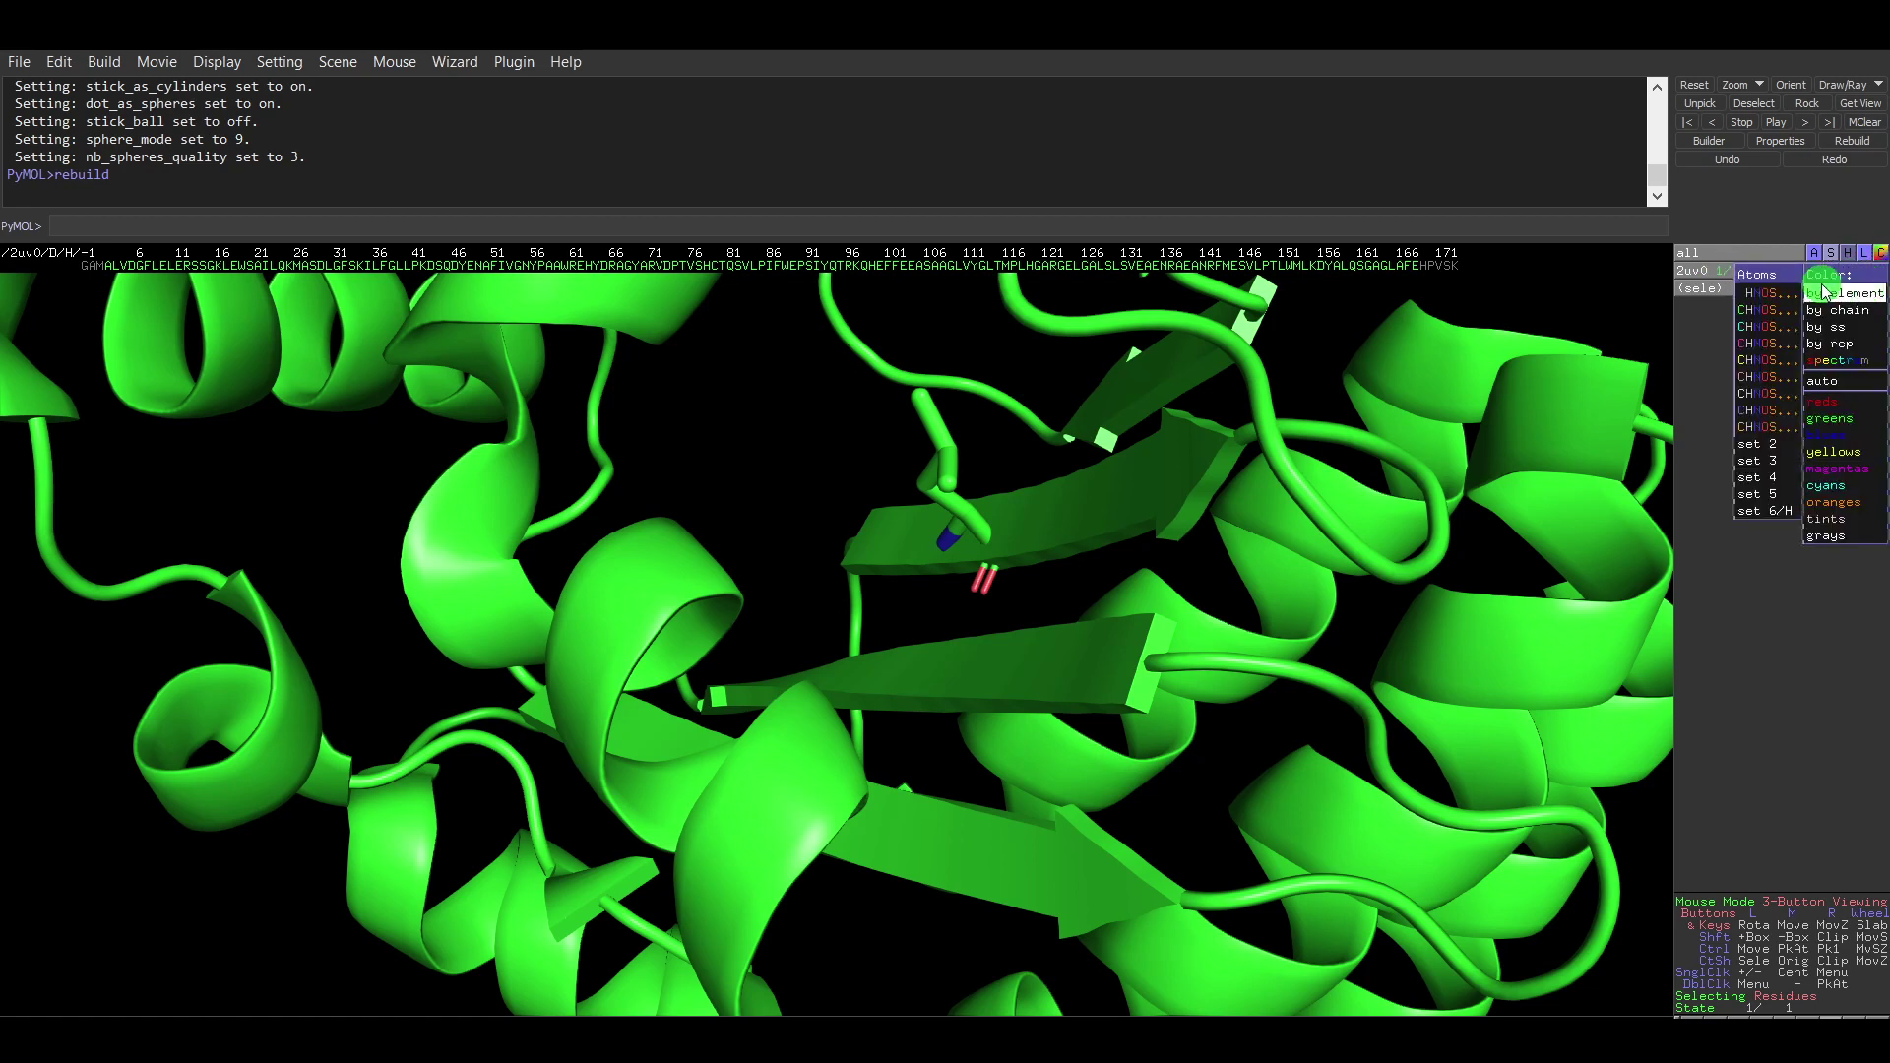
left_click(1716, 337)
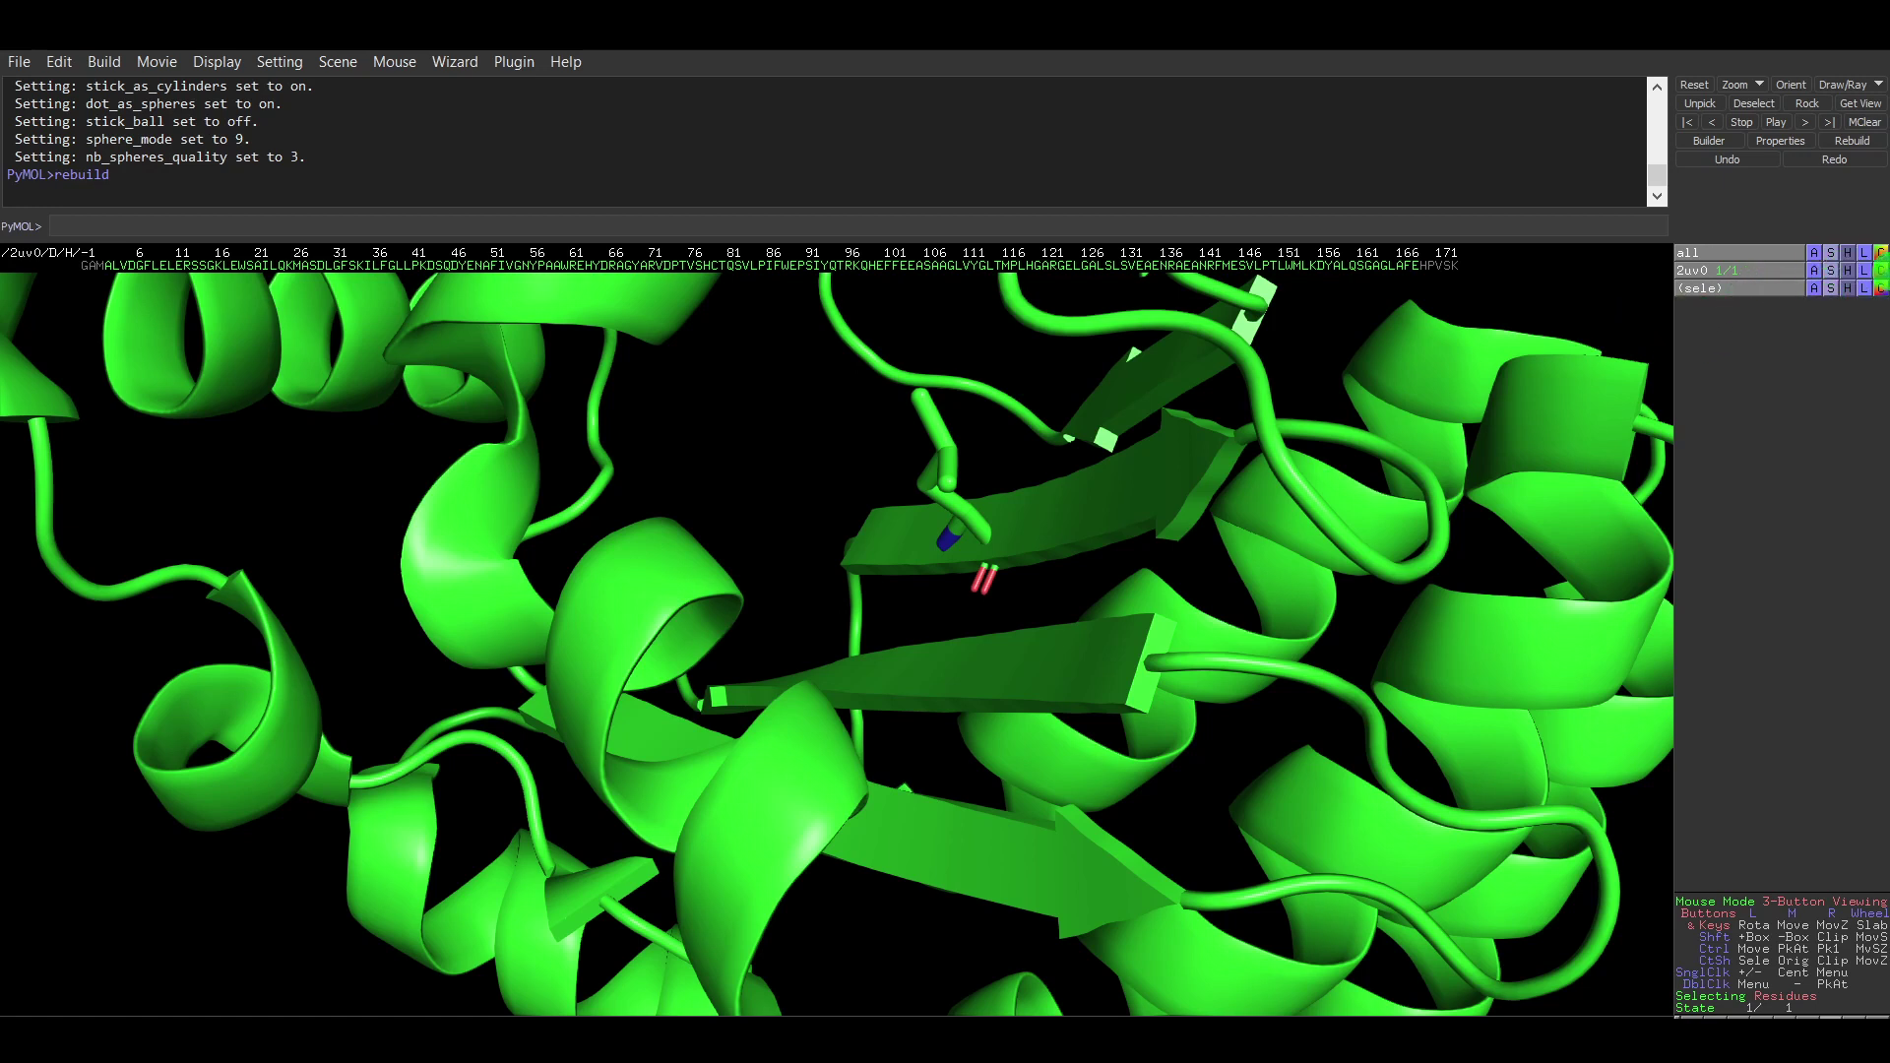
Color the whole 2uv0 protein object slate from the blue shades.
left_click(1882, 271)
mouse_move(1846, 440)
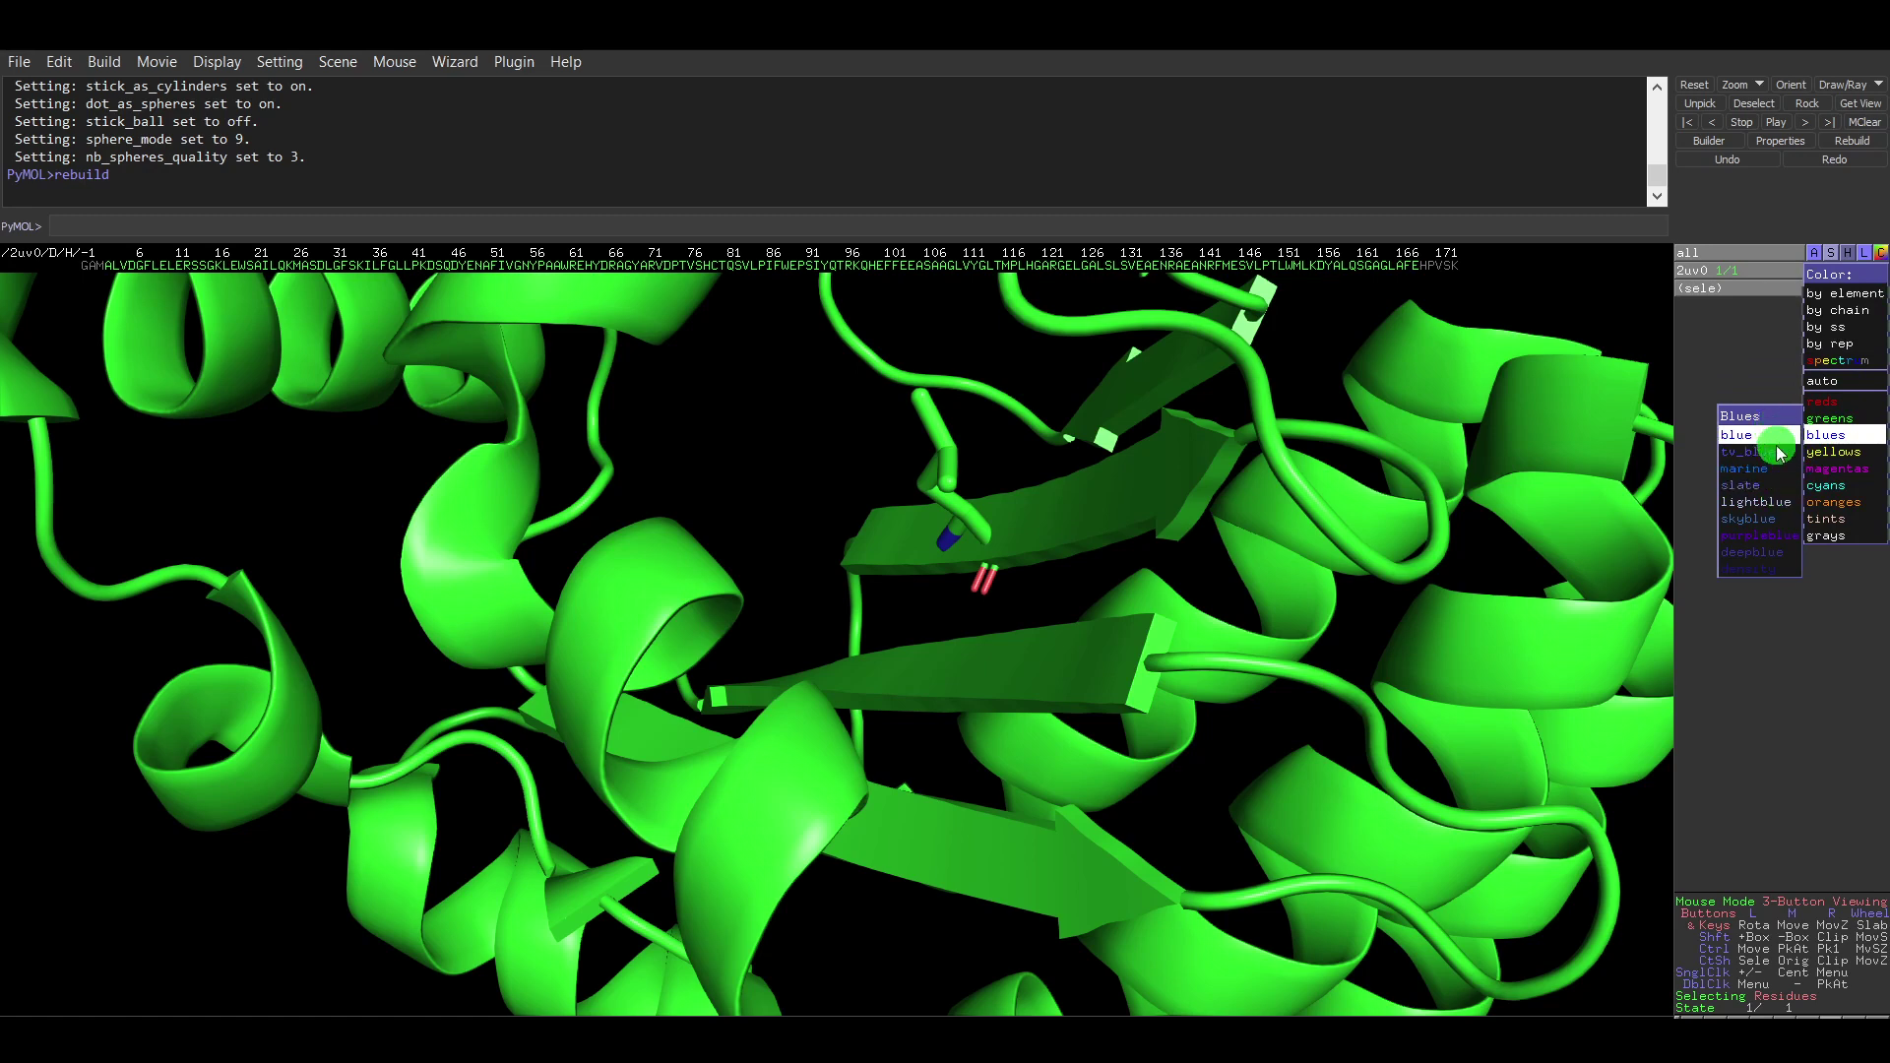
left_click(1767, 486)
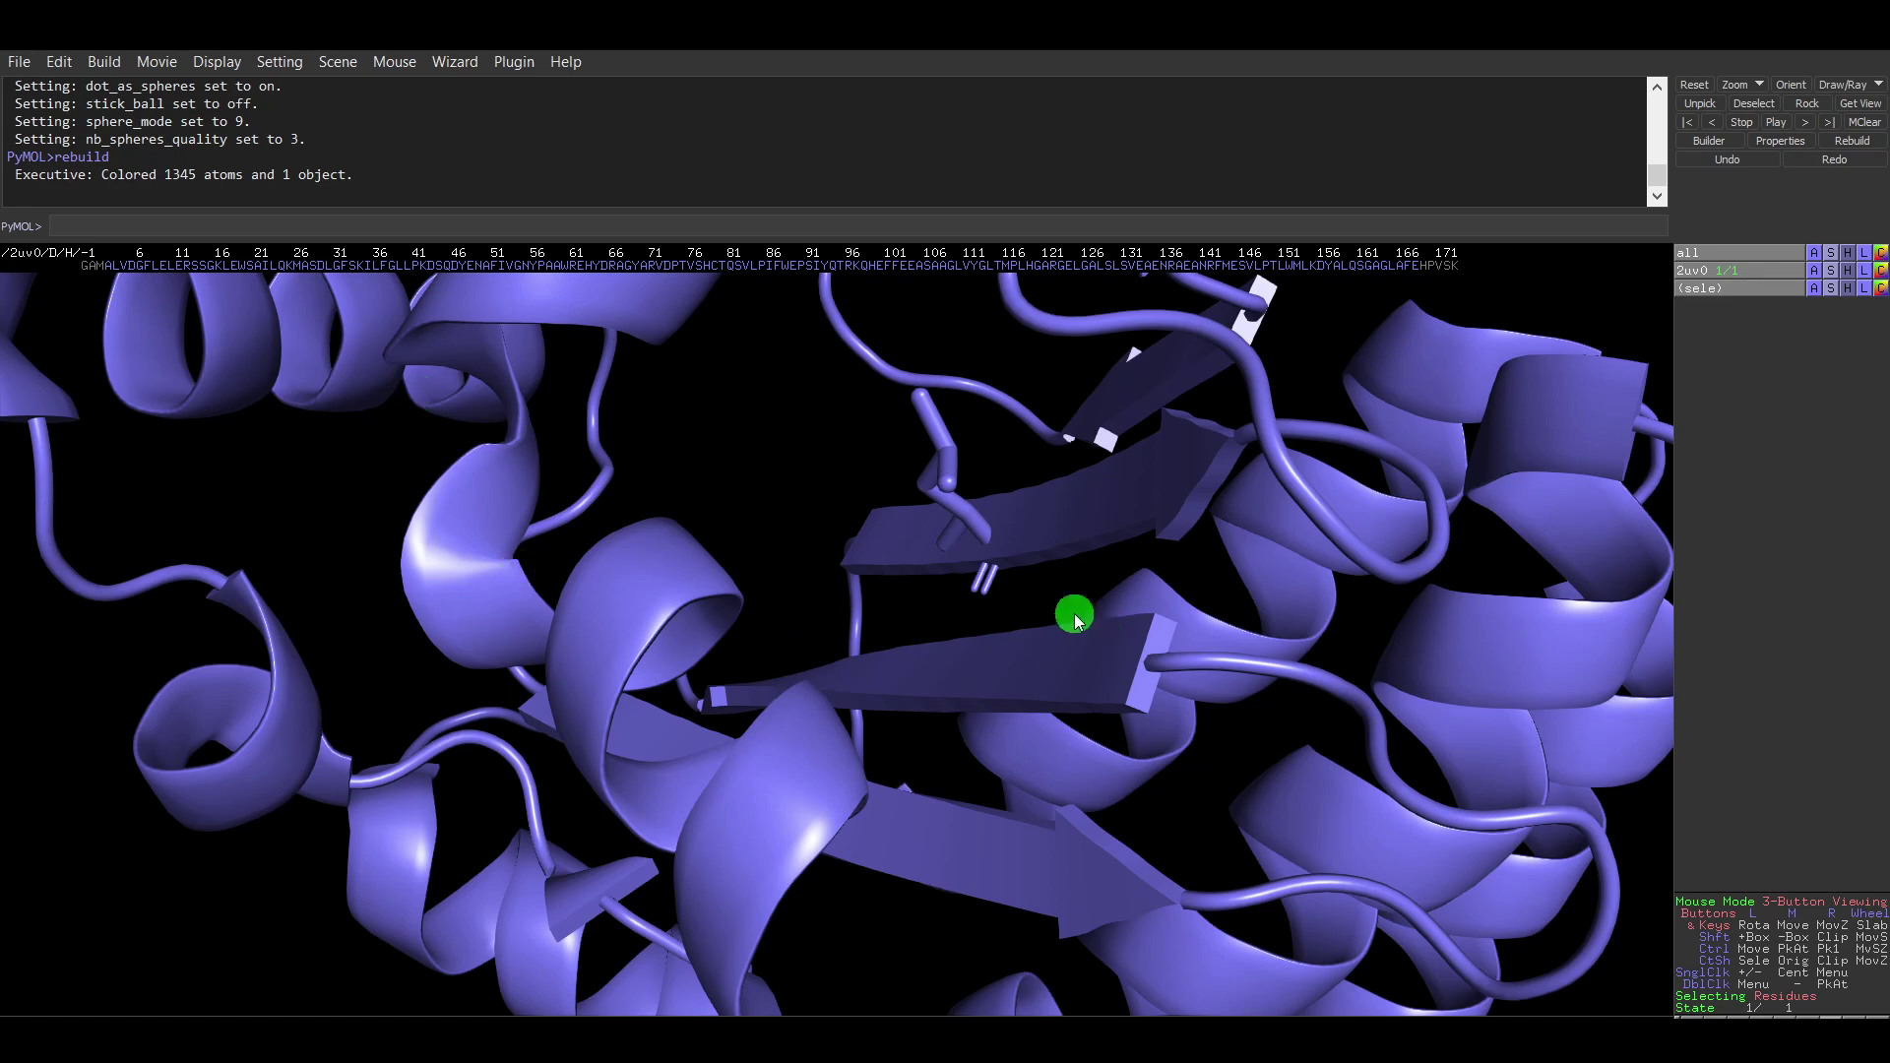
Reselect residue Leu36 and color it by element with cyan carbons.
left_click(948, 488)
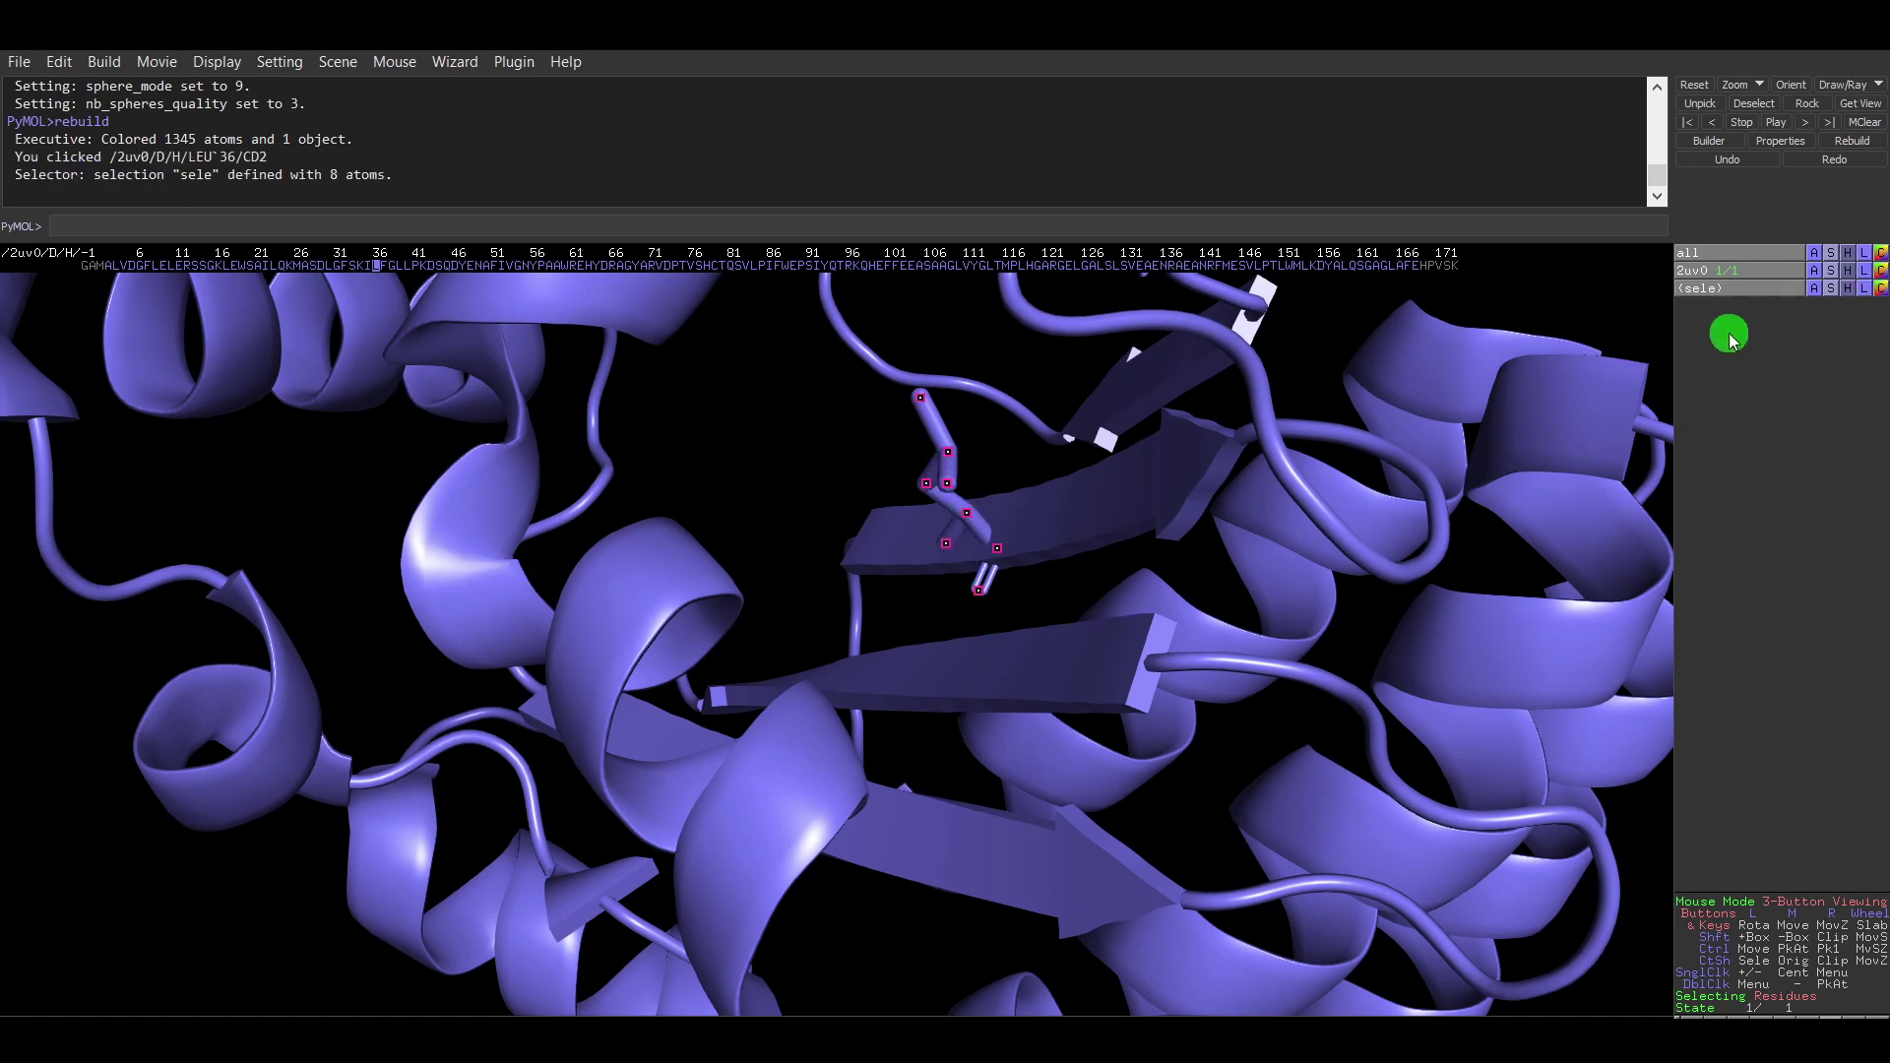
left_click(1883, 292)
mouse_move(1850, 310)
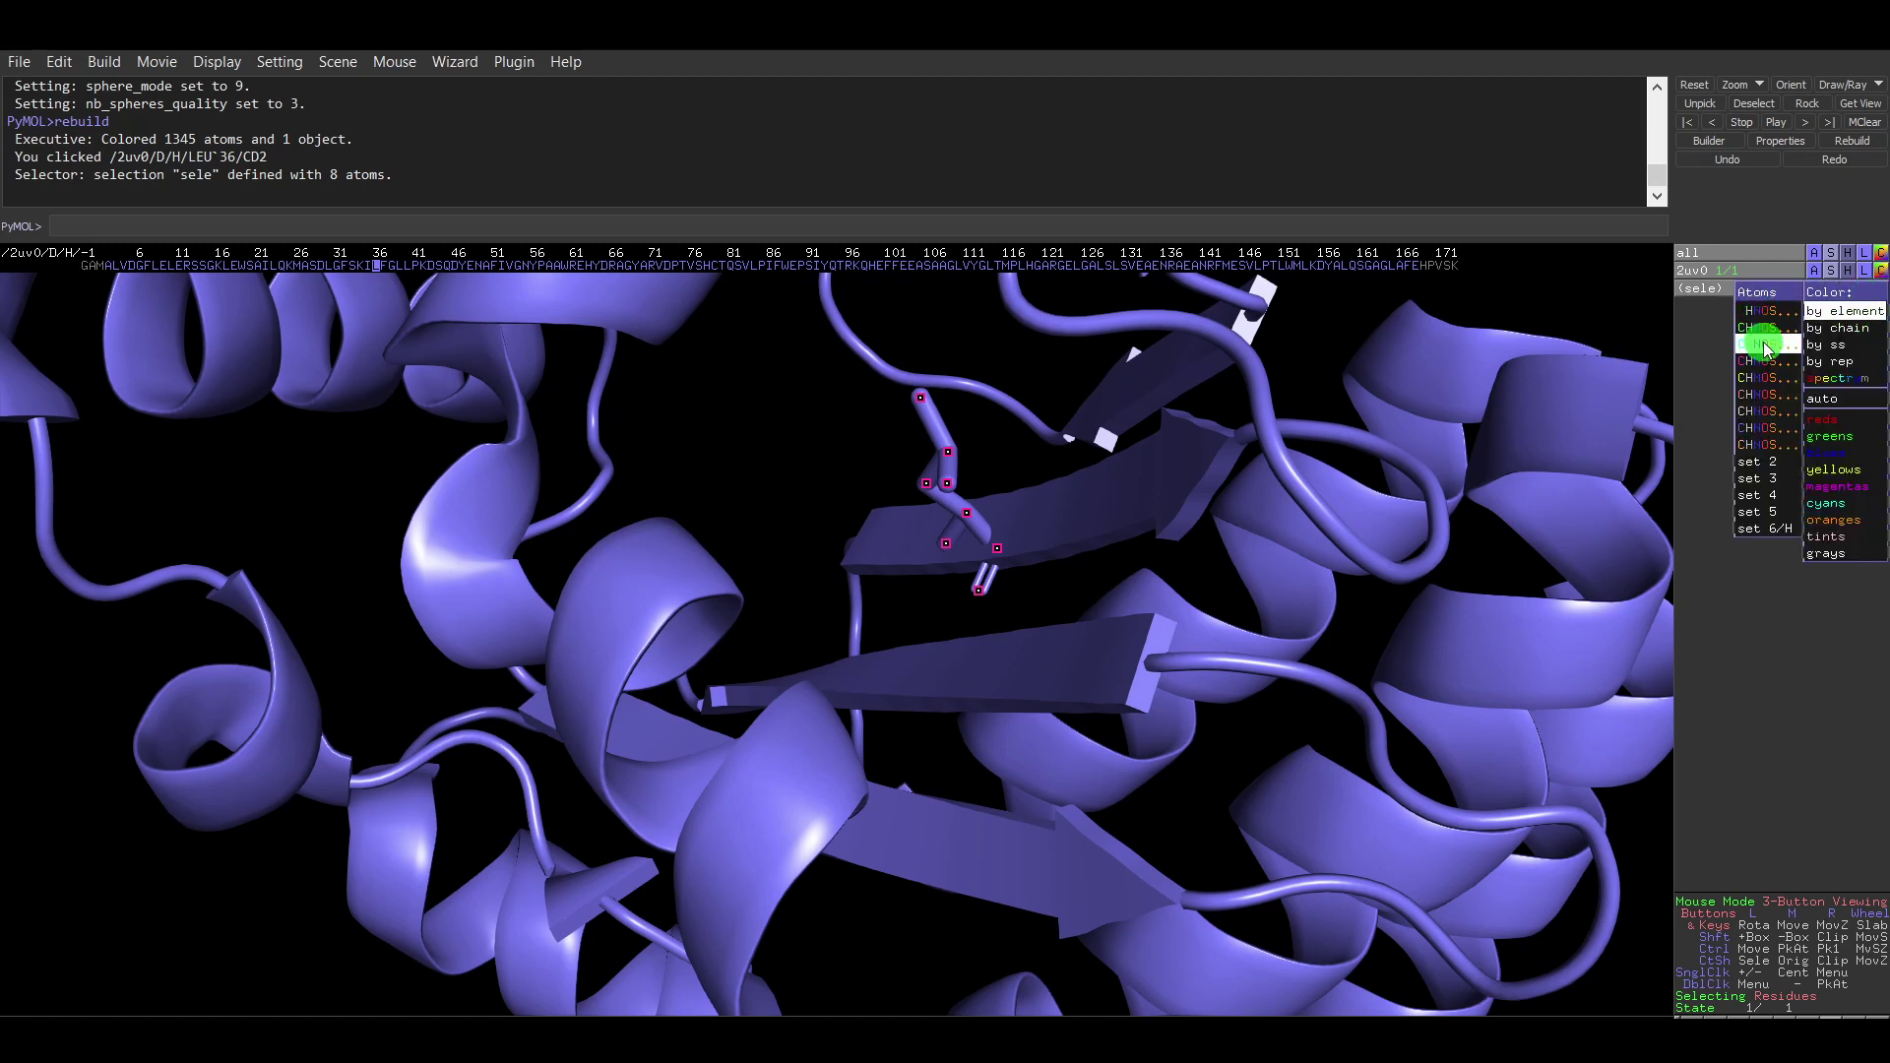
left_click(1764, 347)
Recolor Leu36 by element with the pink-carbon scheme from set 2 and clear the selection.
left_click(1882, 289)
mouse_move(1851, 310)
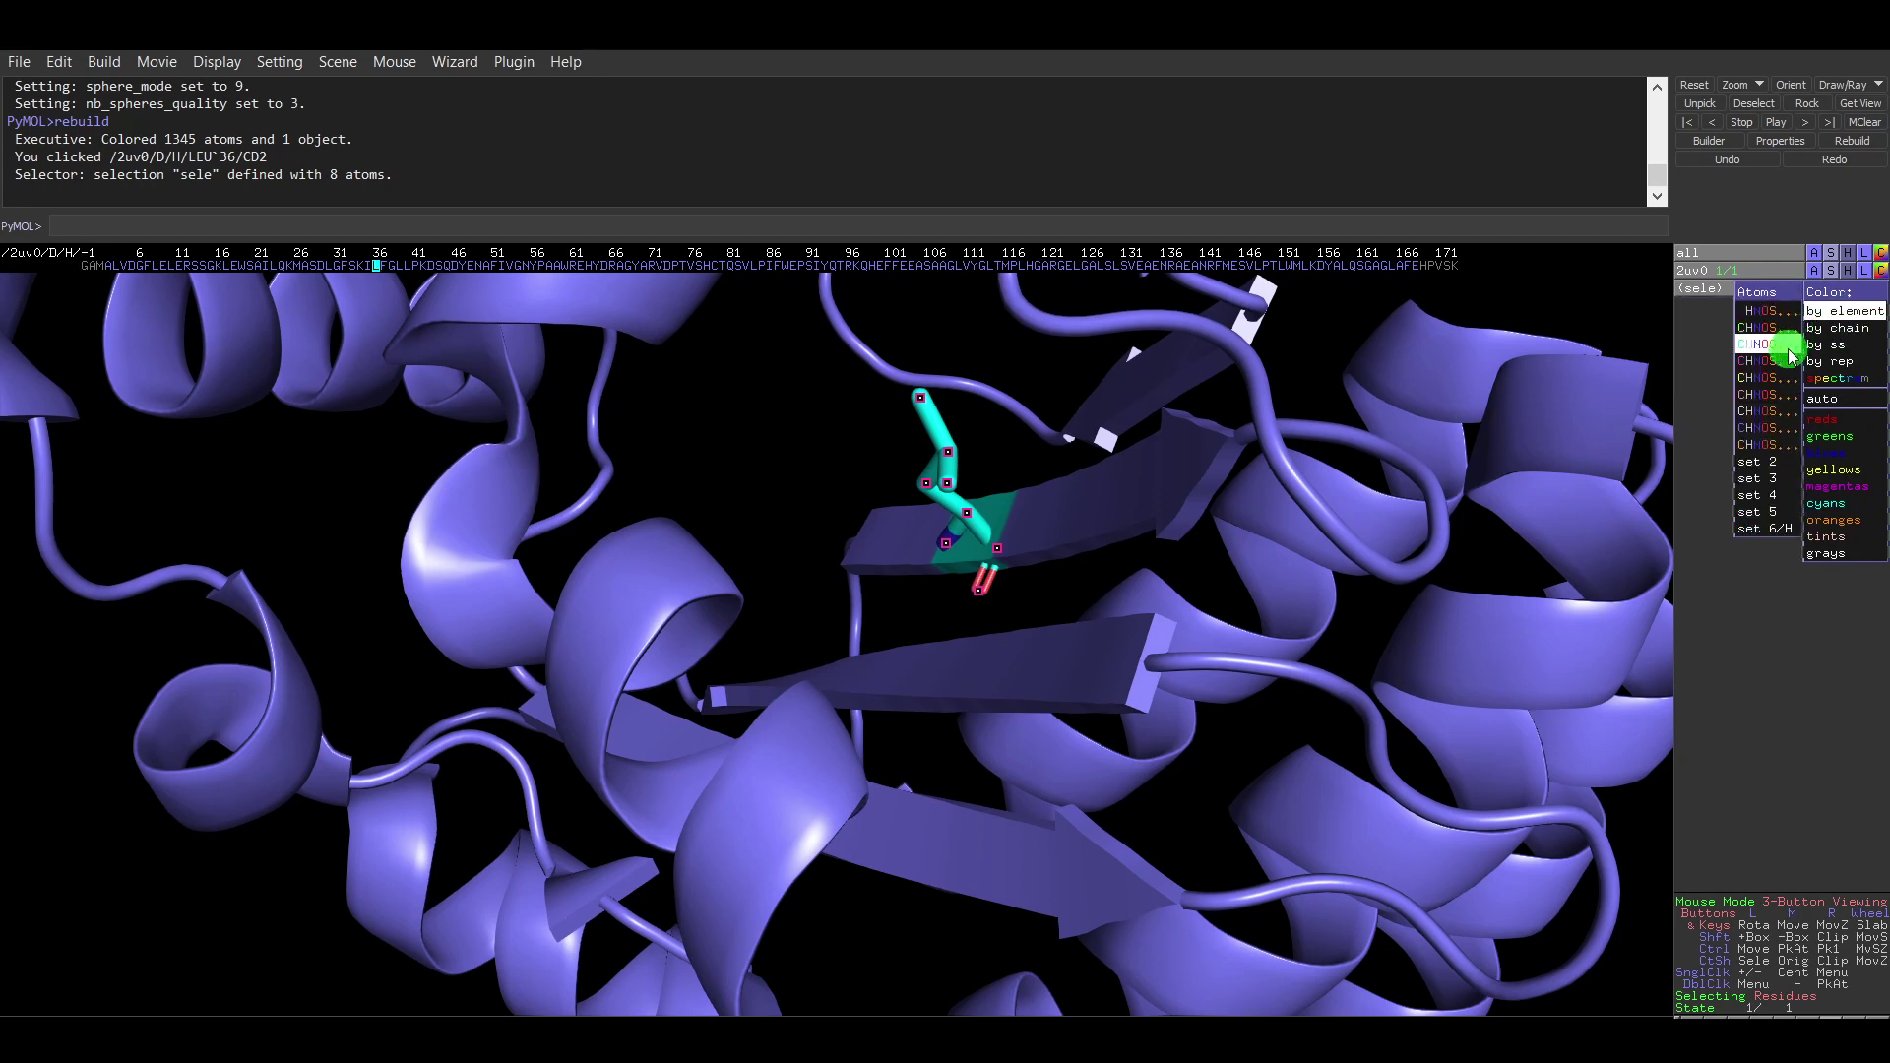
mouse_move(1757, 462)
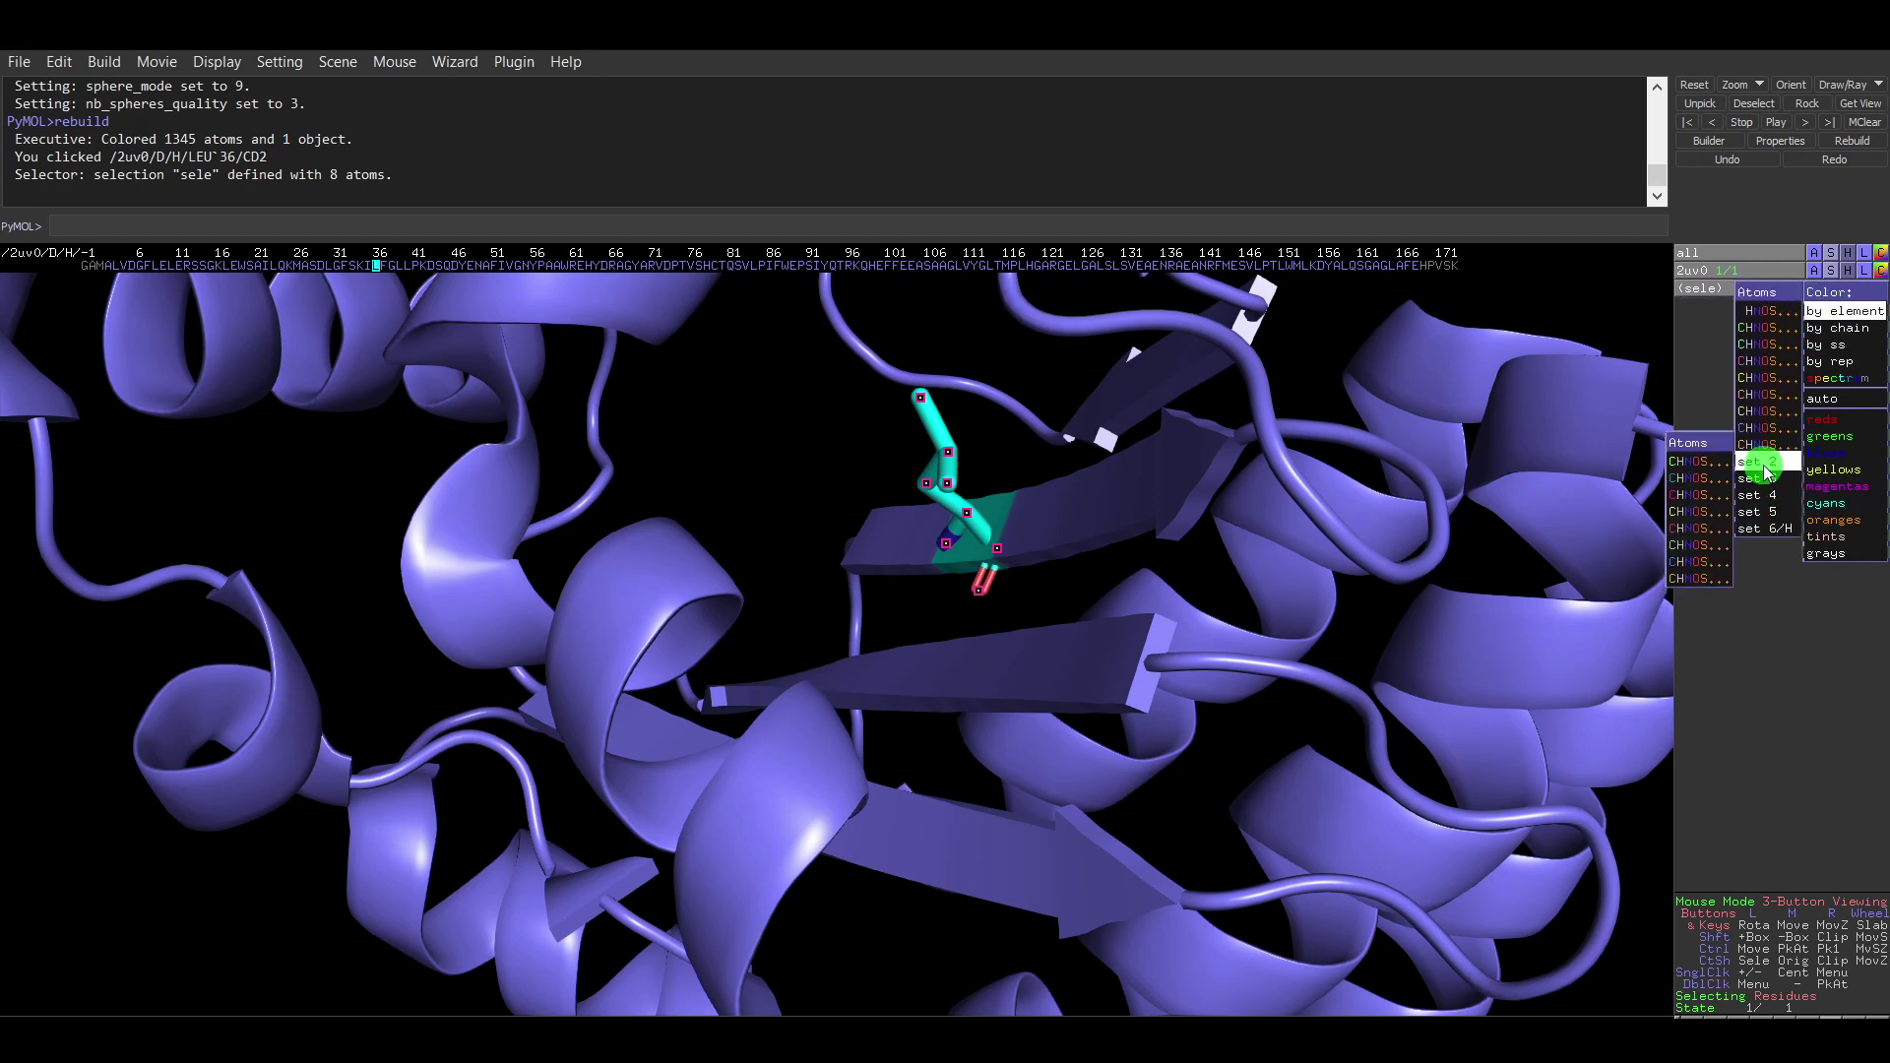
left_click(1691, 504)
left_click_drag(1135, 448, 1074, 574)
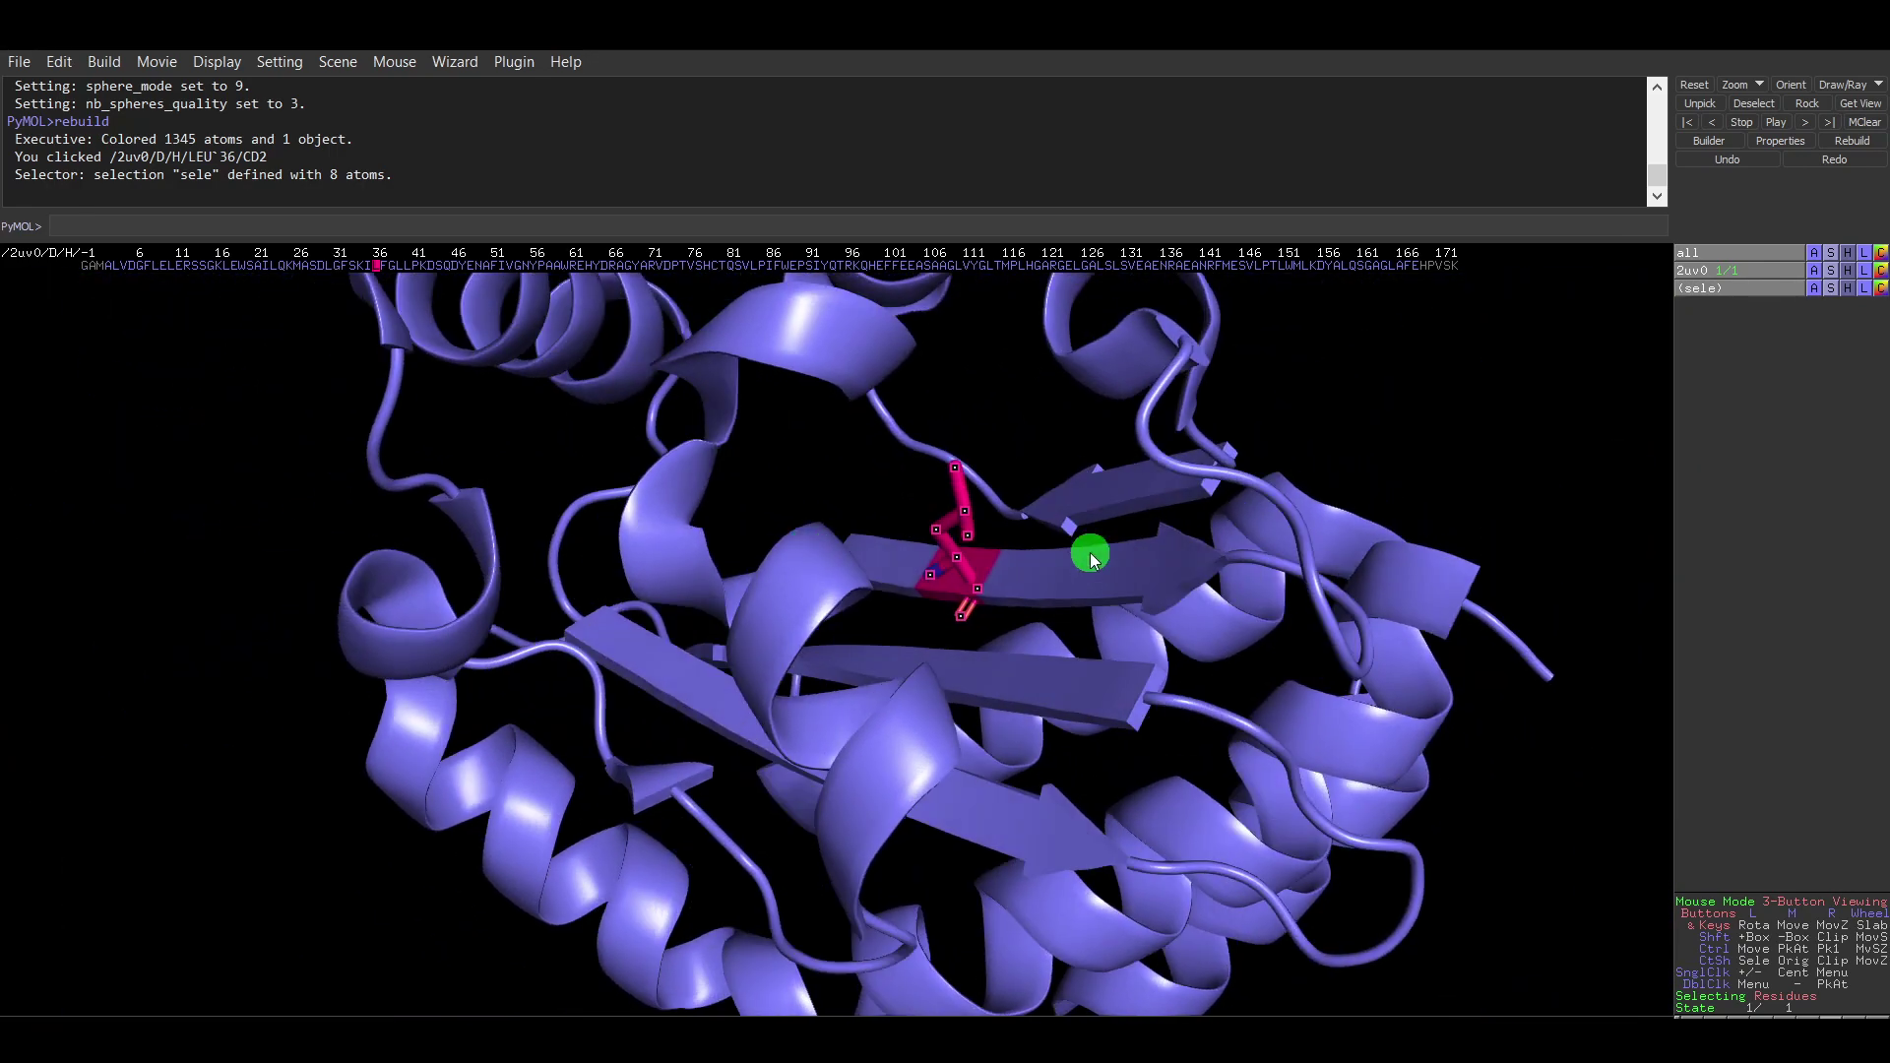
right_click_drag(1181, 511, 1139, 582)
left_click_drag(1139, 581, 683, 548)
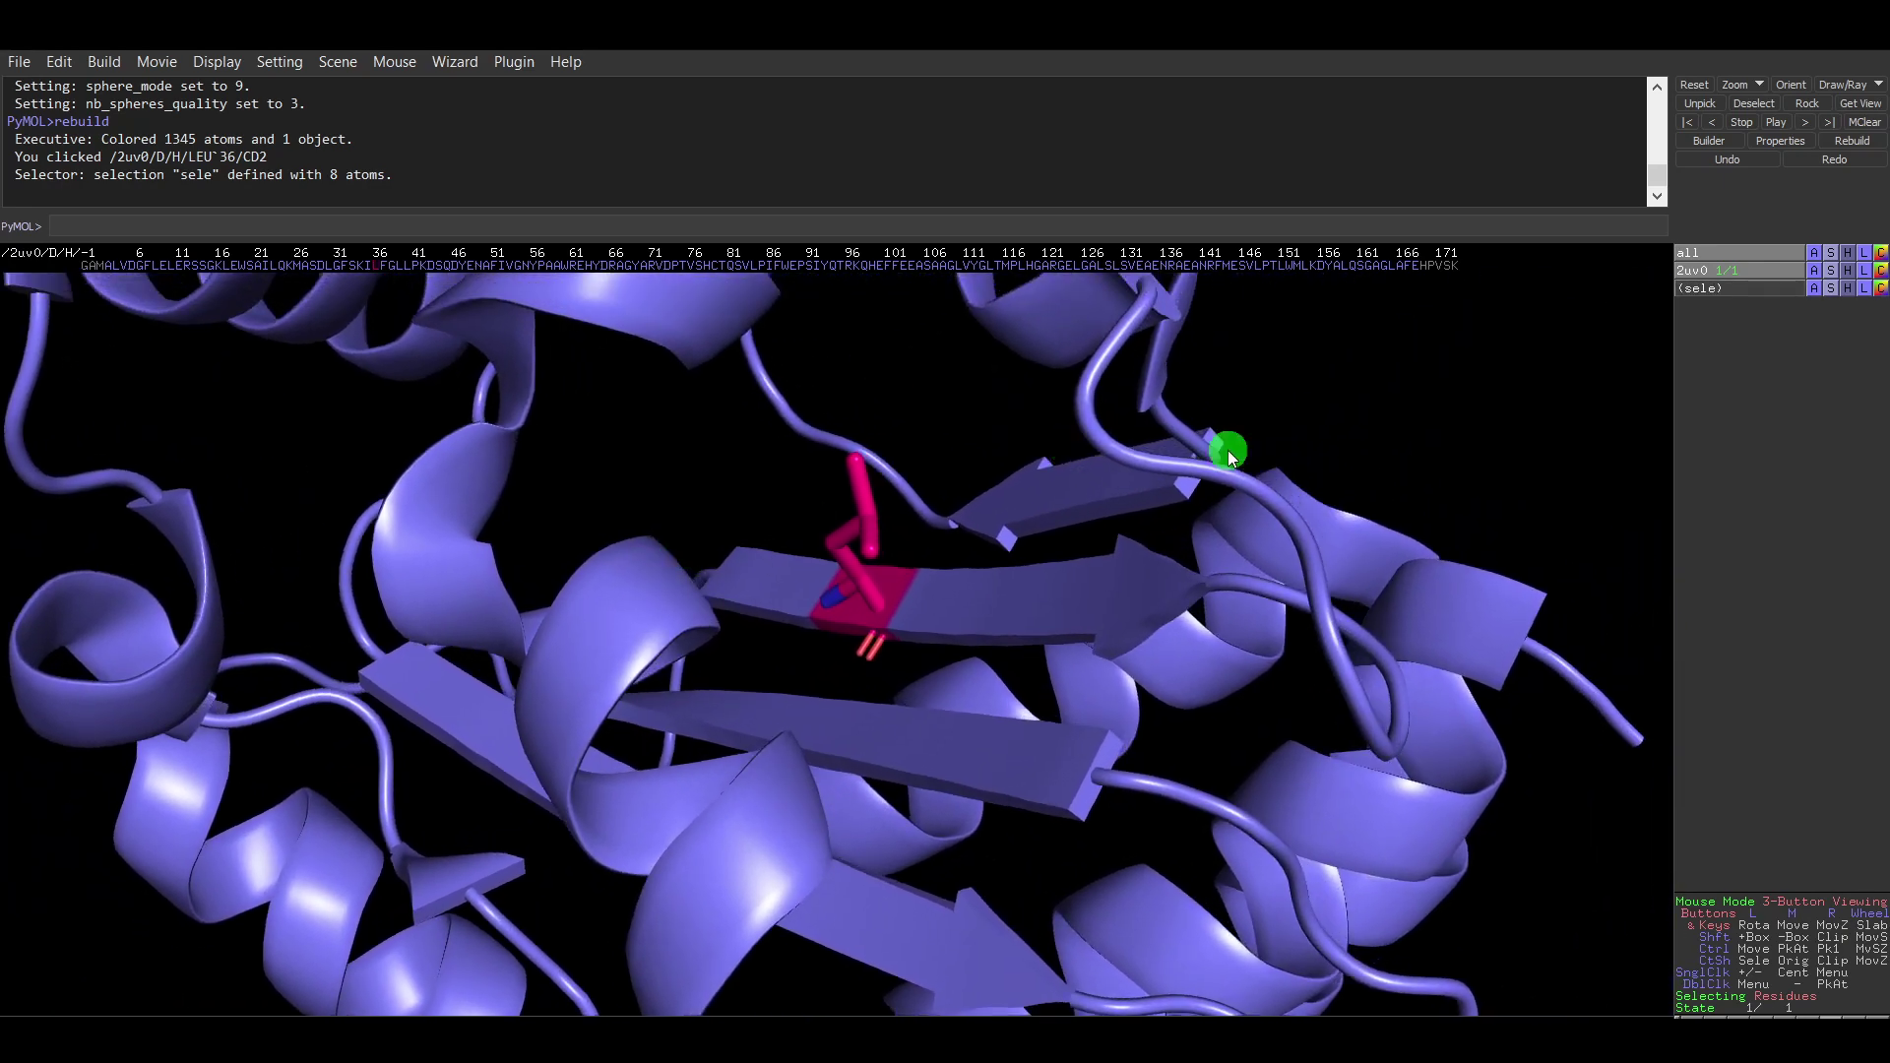
Start the Mutagenesis wizard for proteins, keep the mutant at No change and pick Leu36 as the residue.
left_click(459, 65)
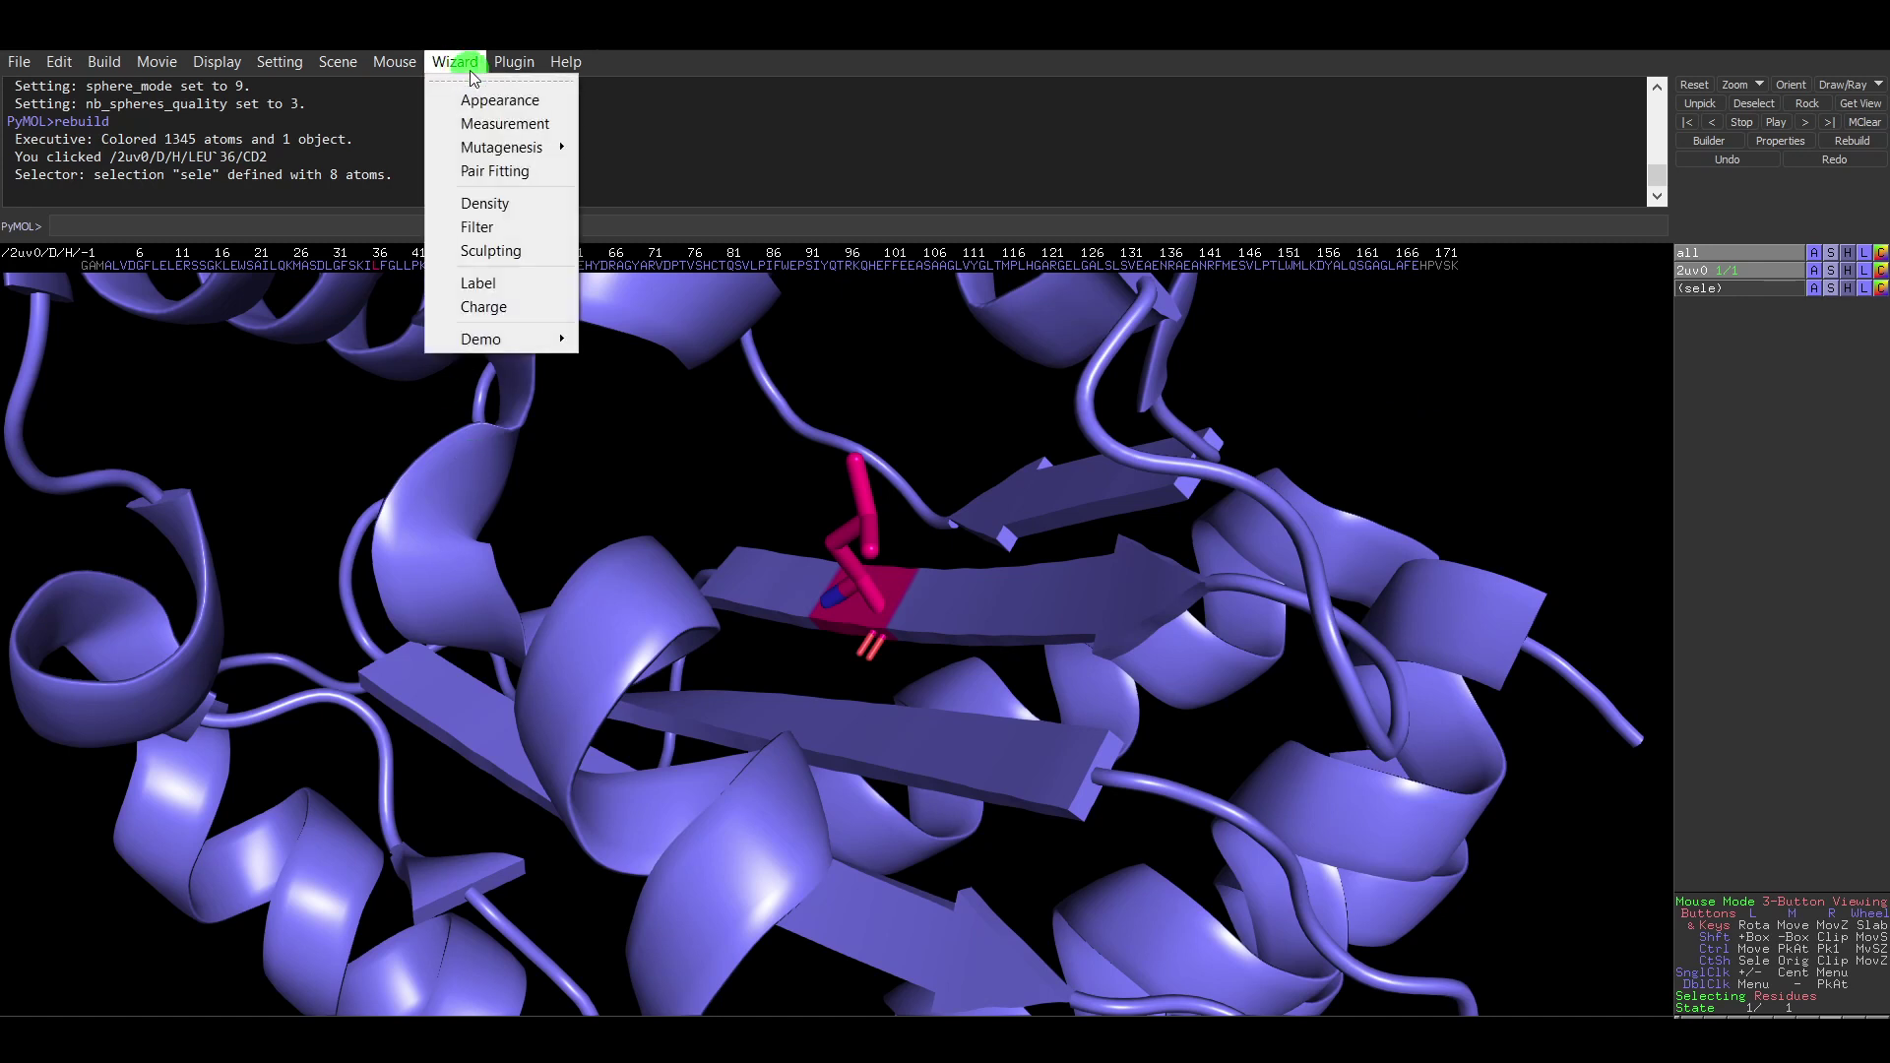
mouse_move(480, 158)
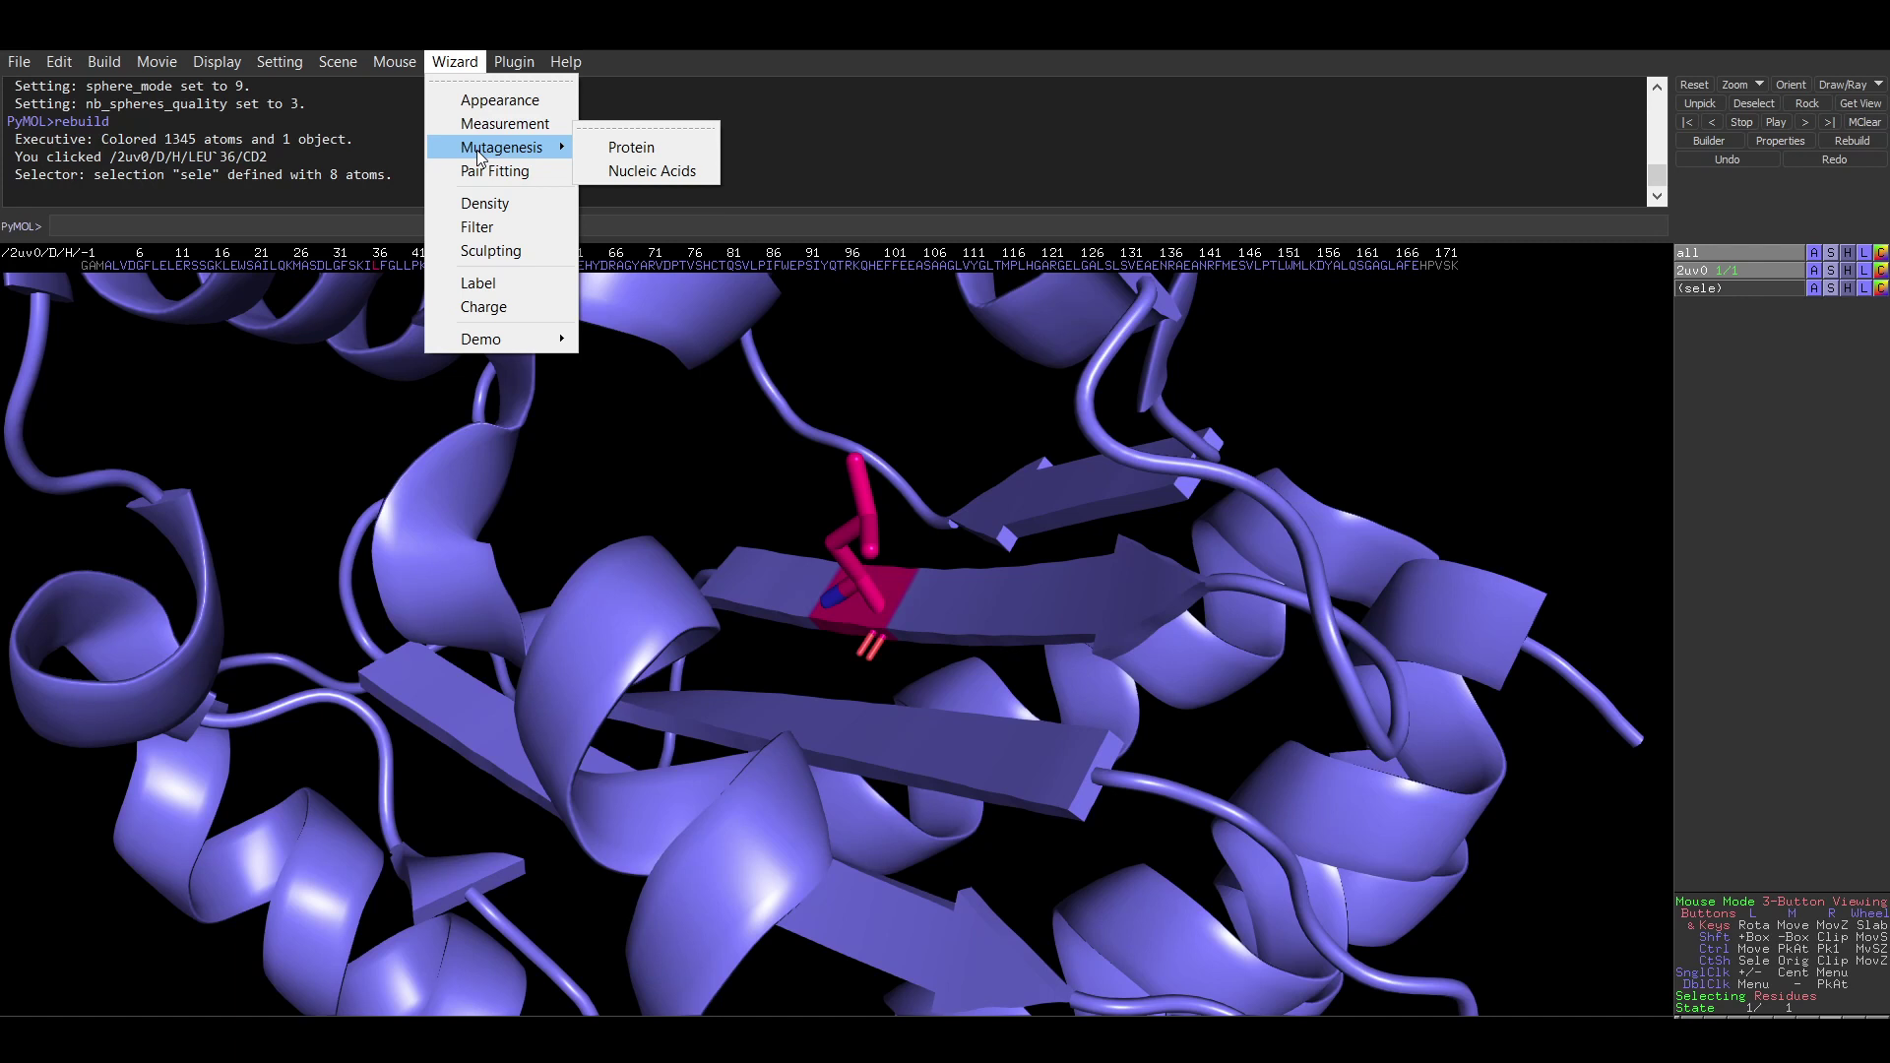
left_click(629, 145)
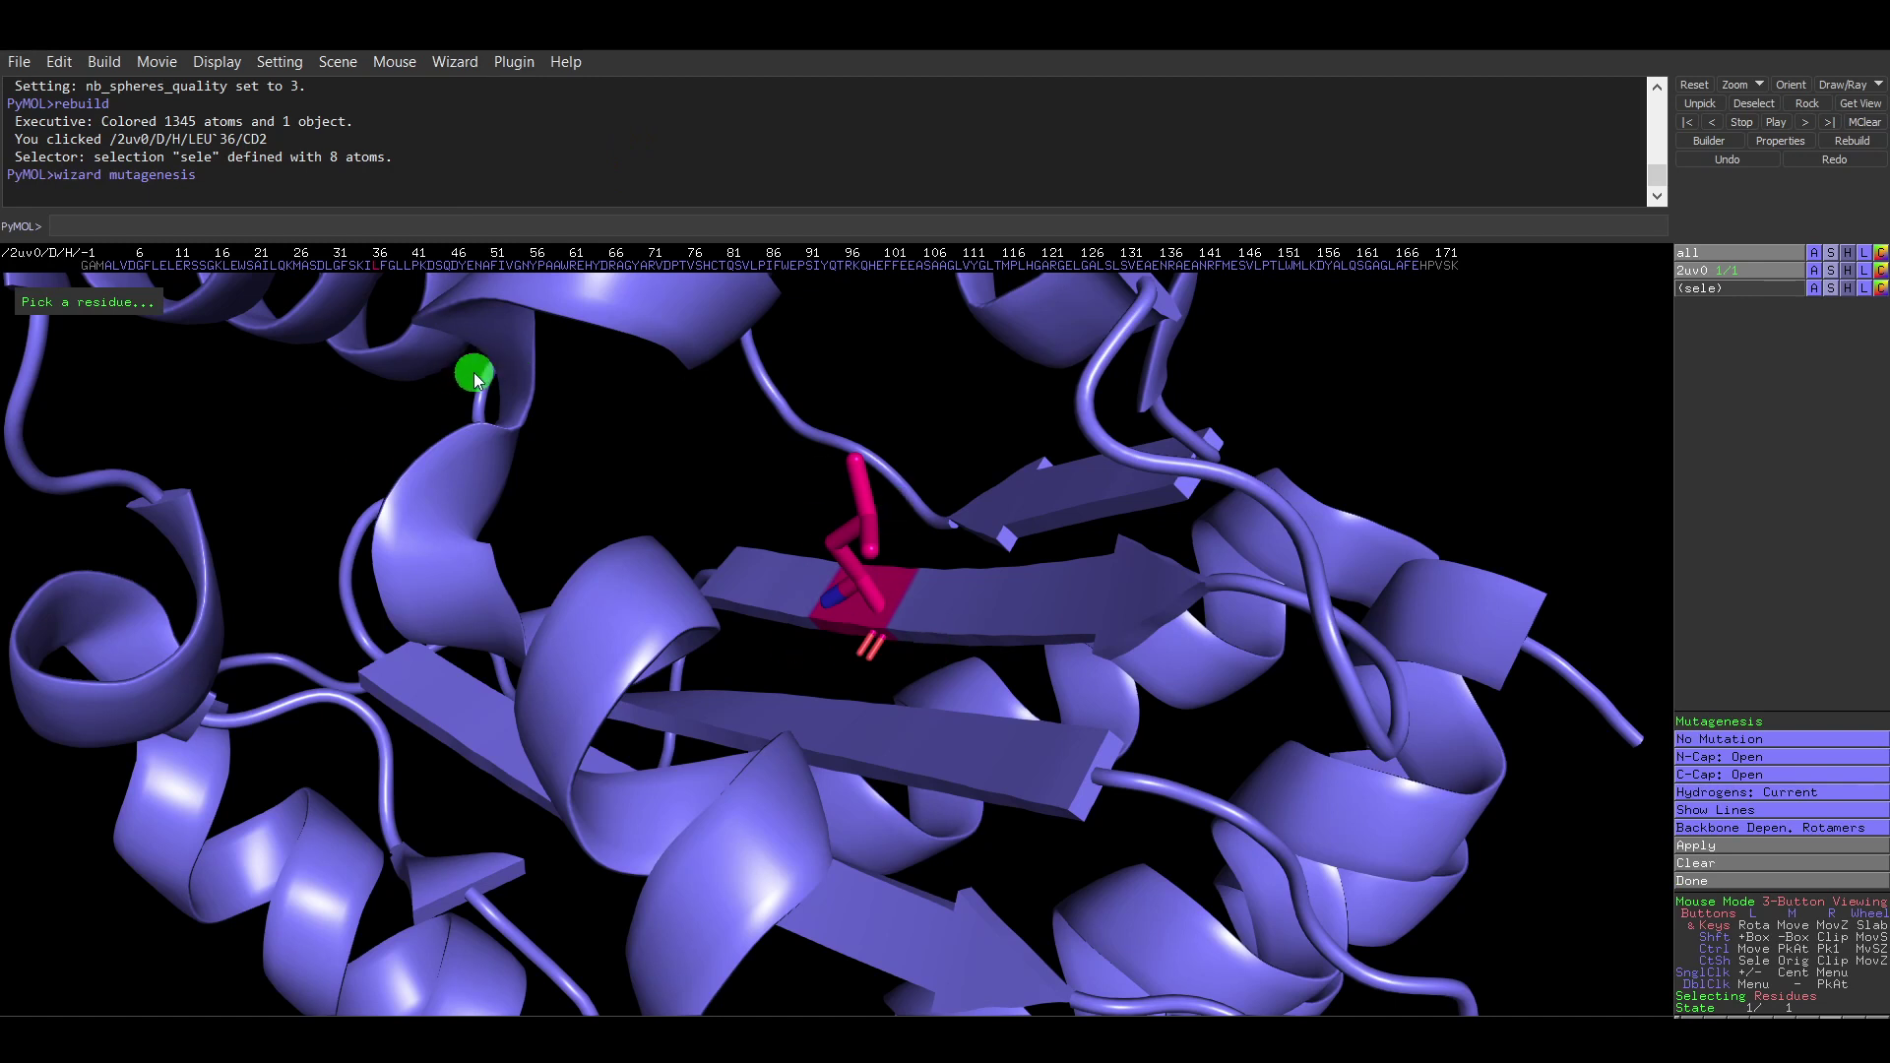
left_click(1732, 745)
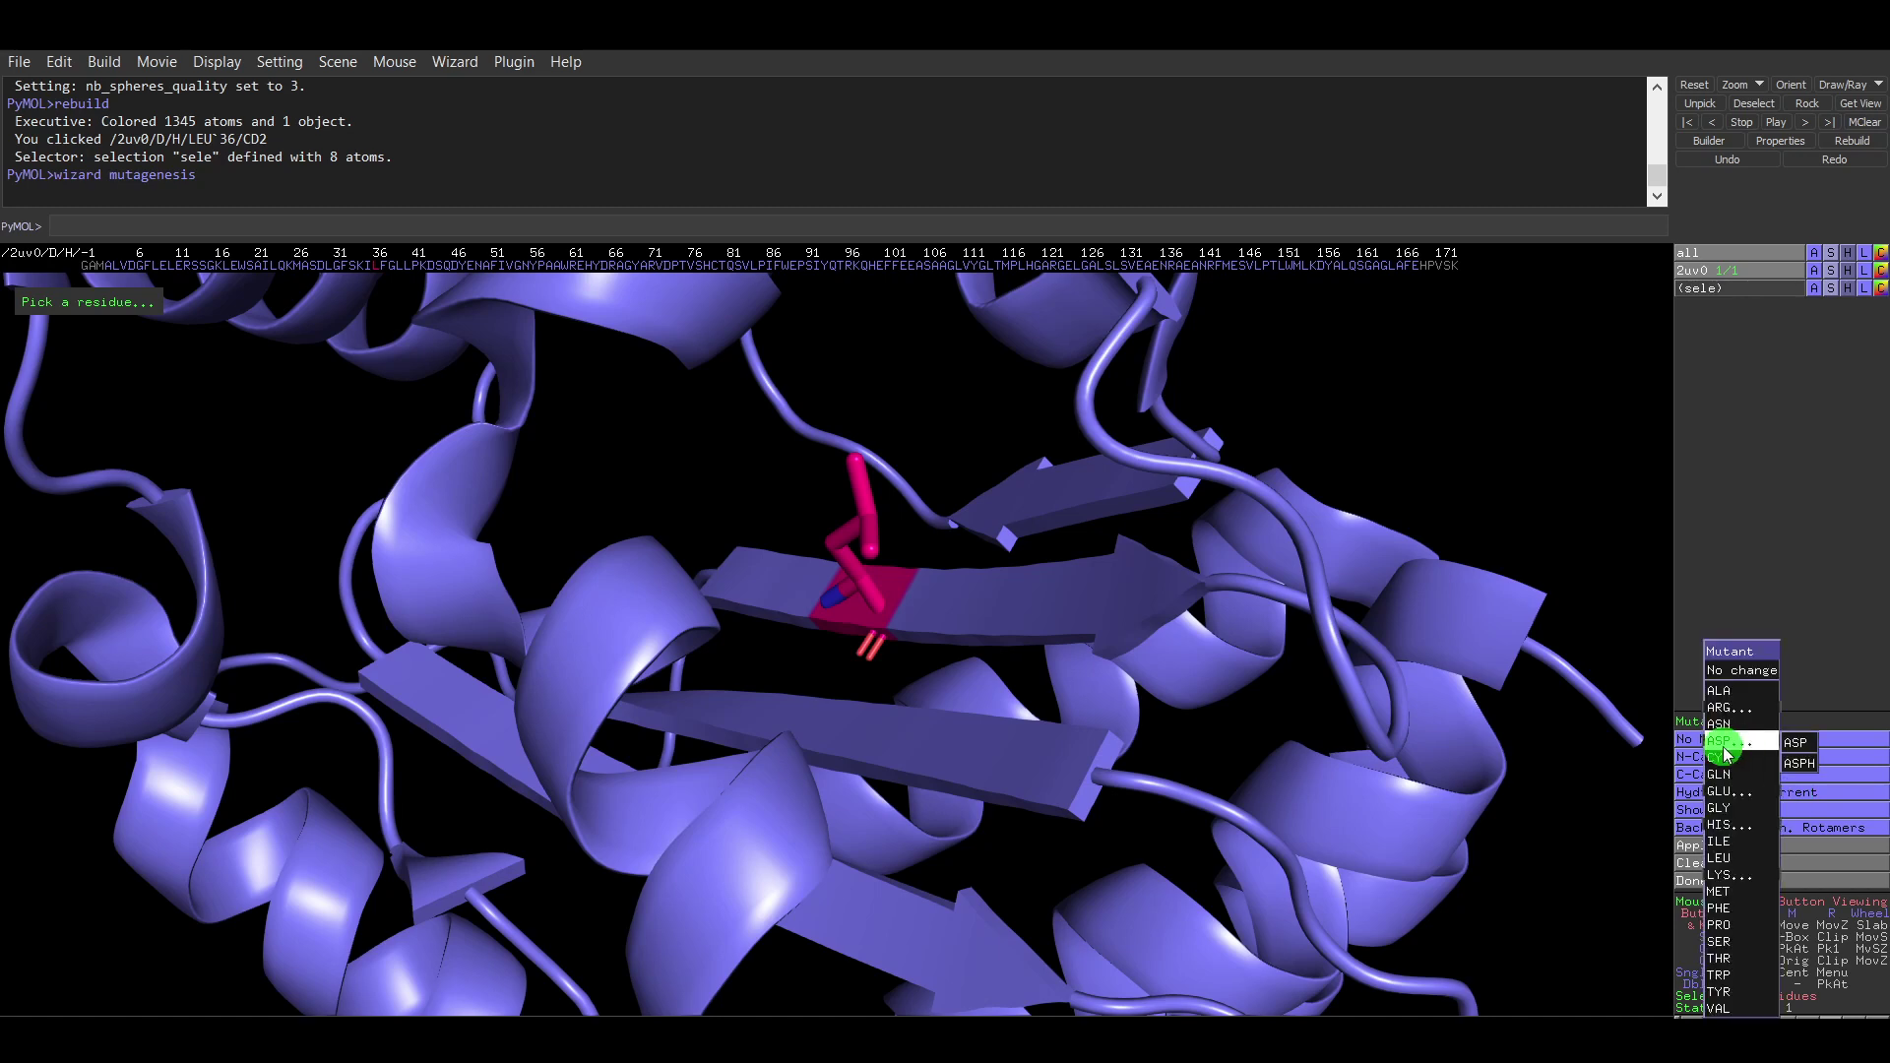
left_click(1748, 672)
left_click(866, 536)
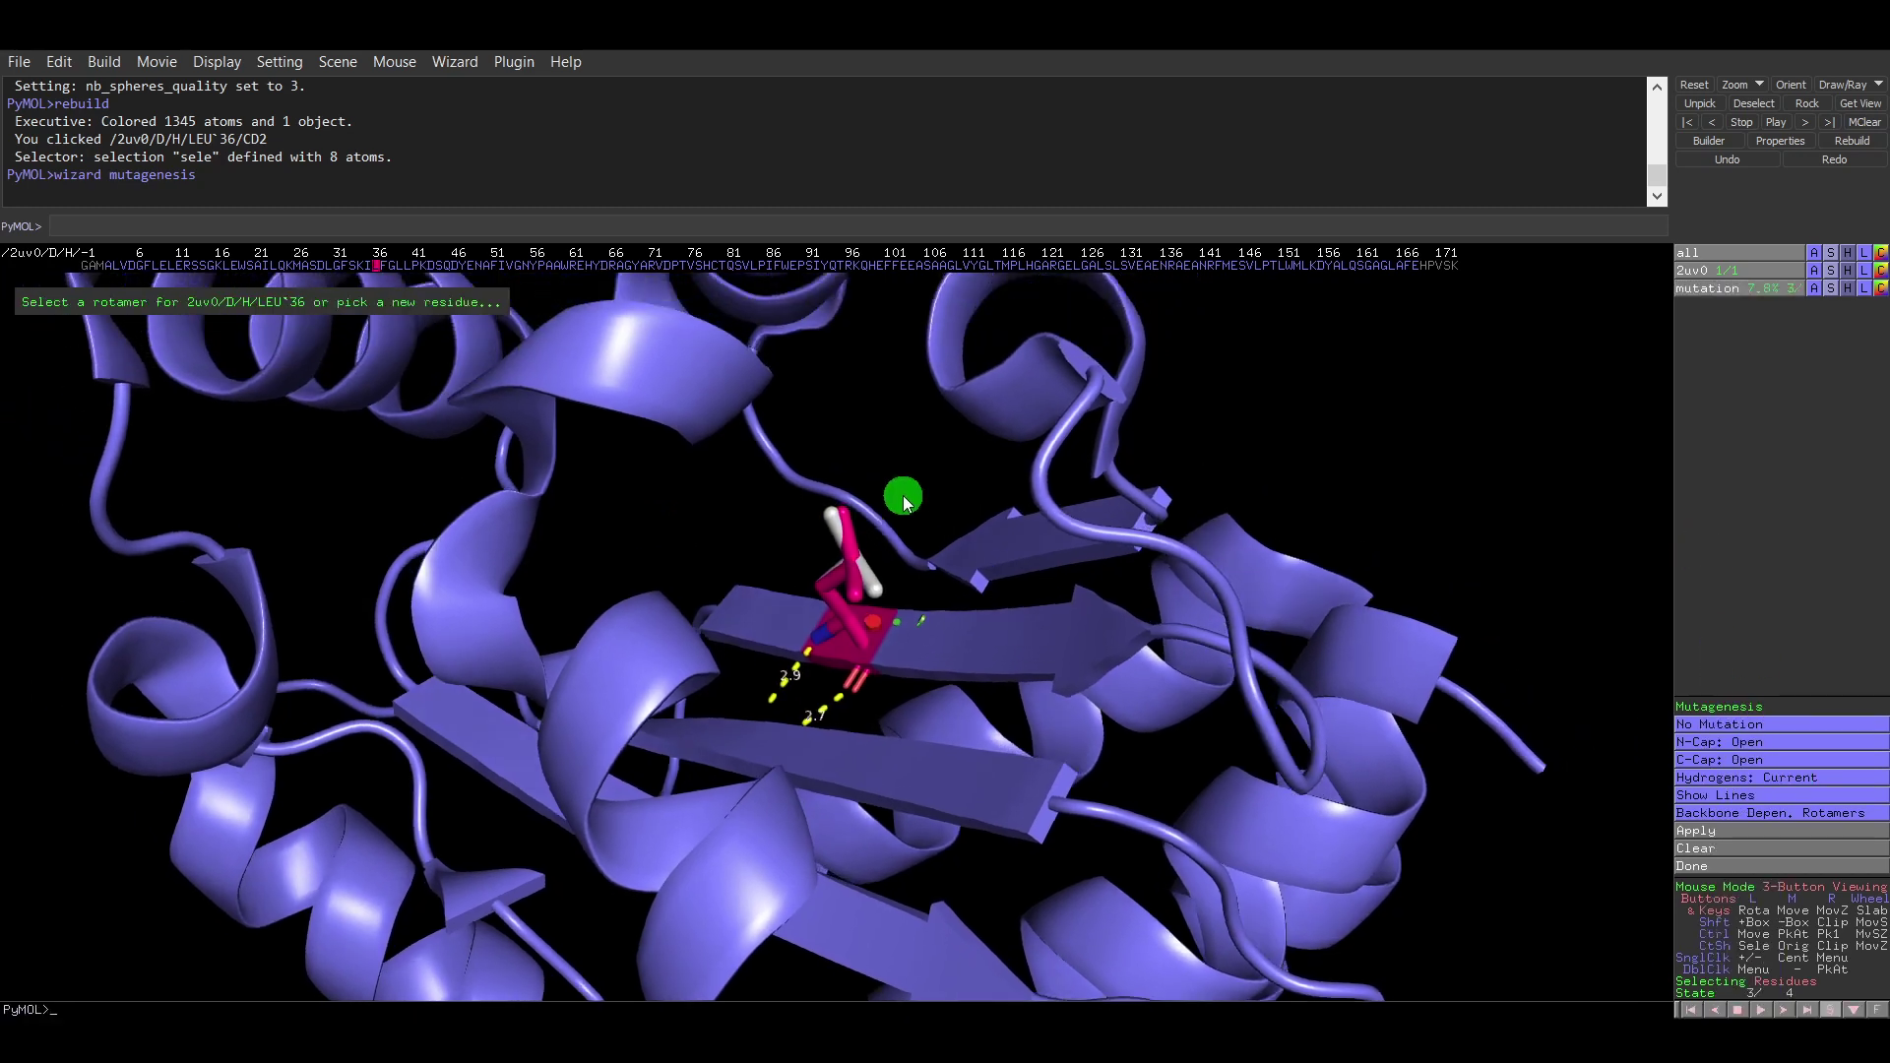
Set the mutant residue for Leu36 to histidine (HIS).
right_click_drag(1076, 532, 1151, 830)
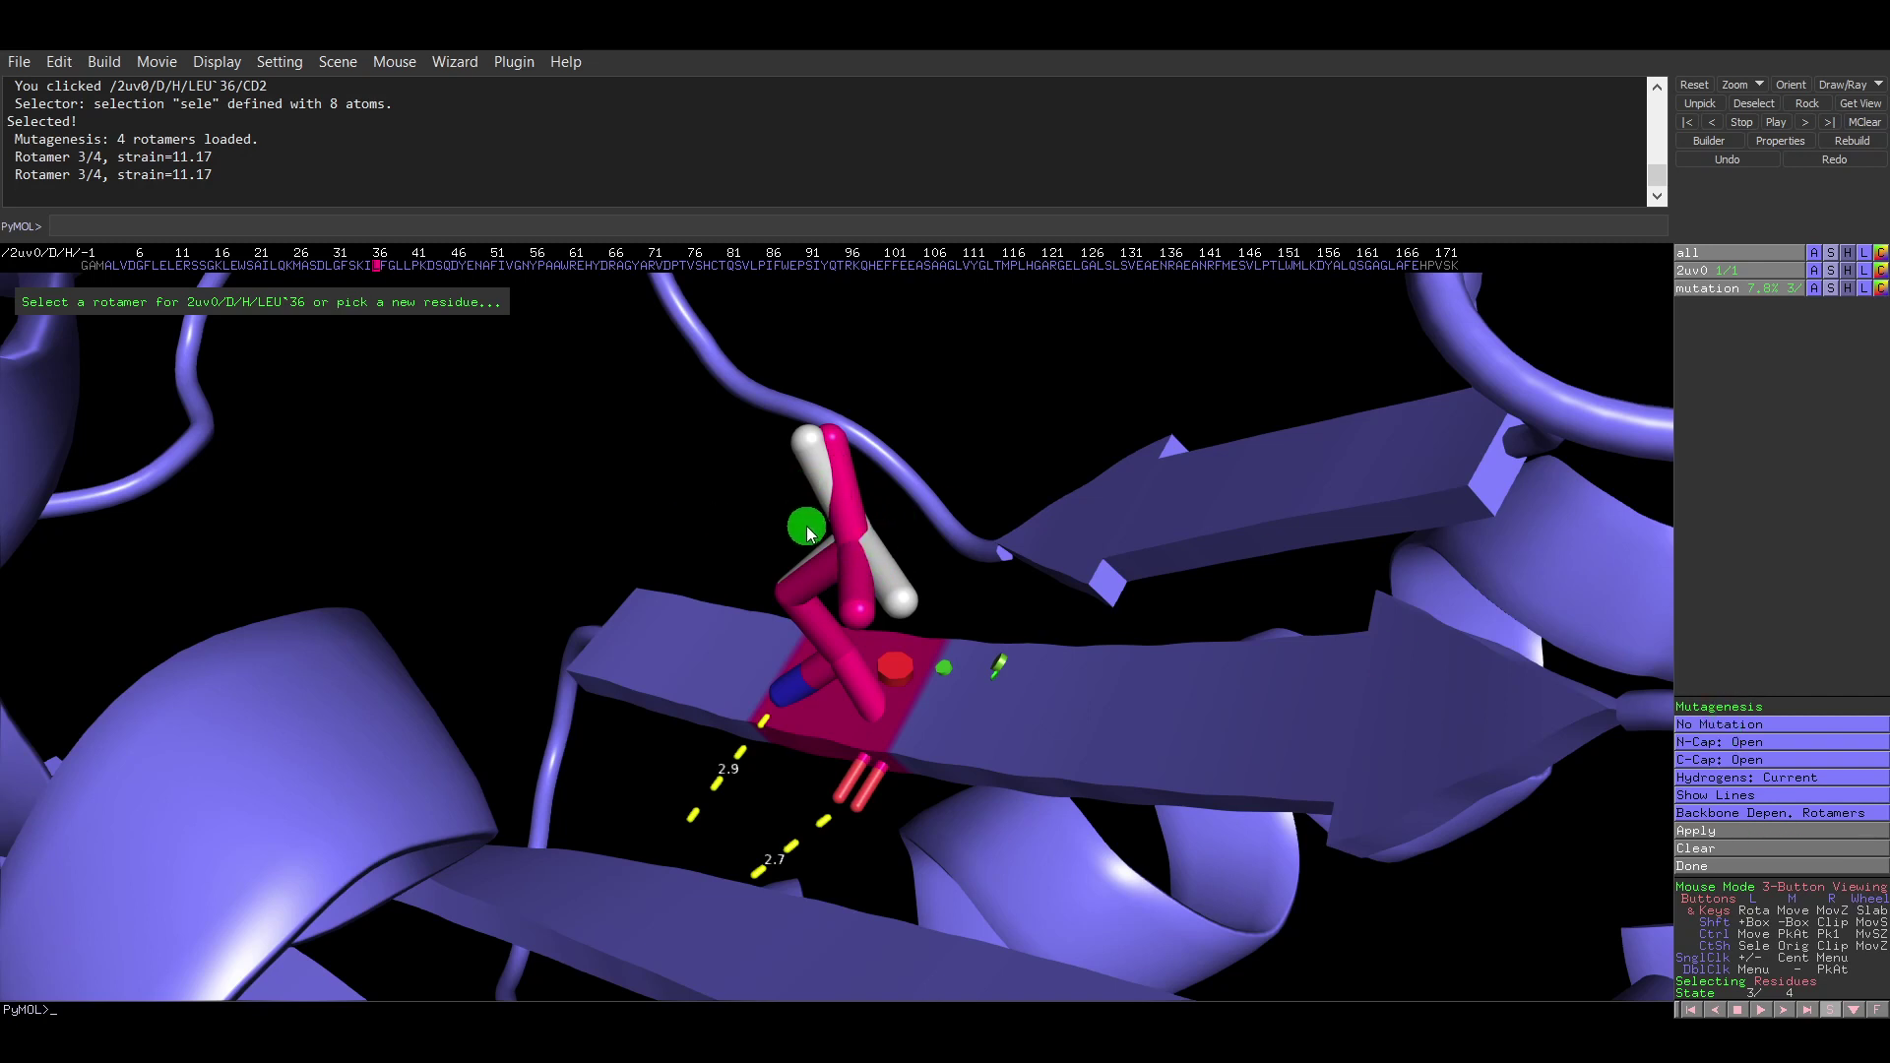
left_click(1770, 729)
mouse_move(1762, 745)
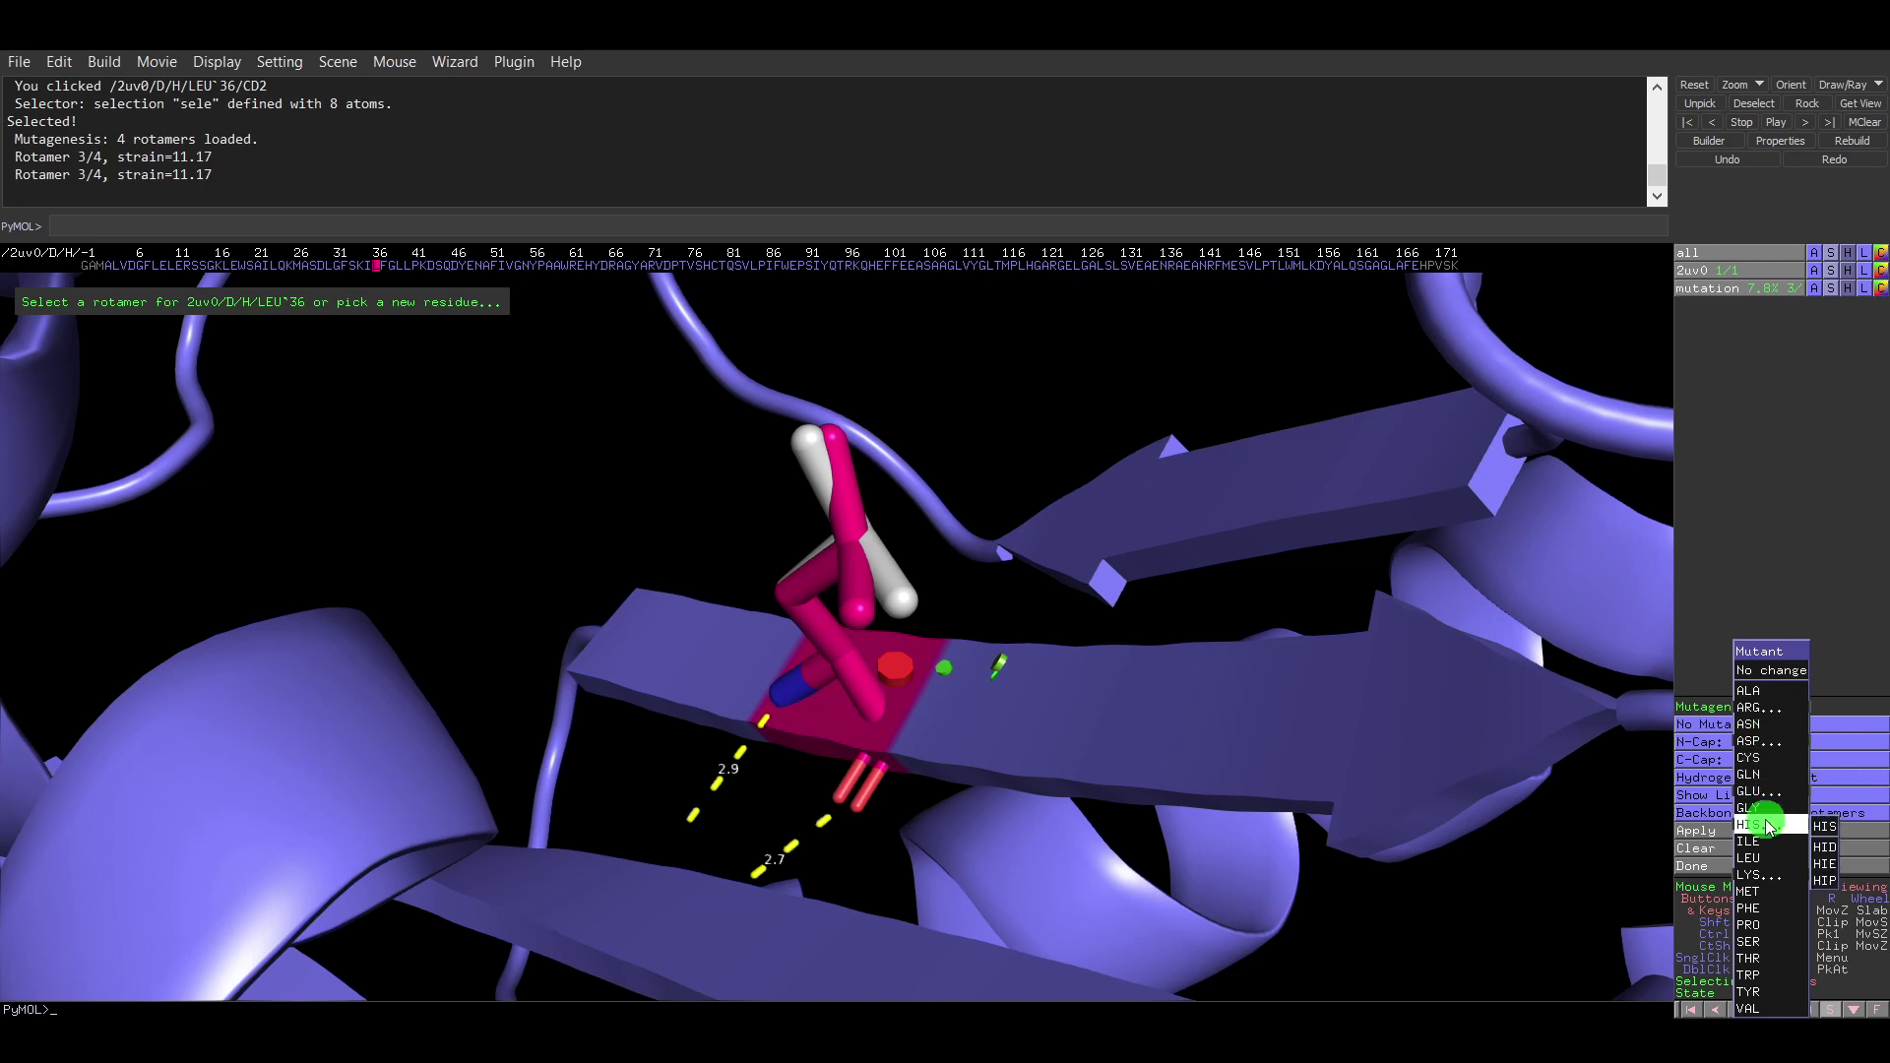
mouse_move(1767, 833)
left_click(1824, 827)
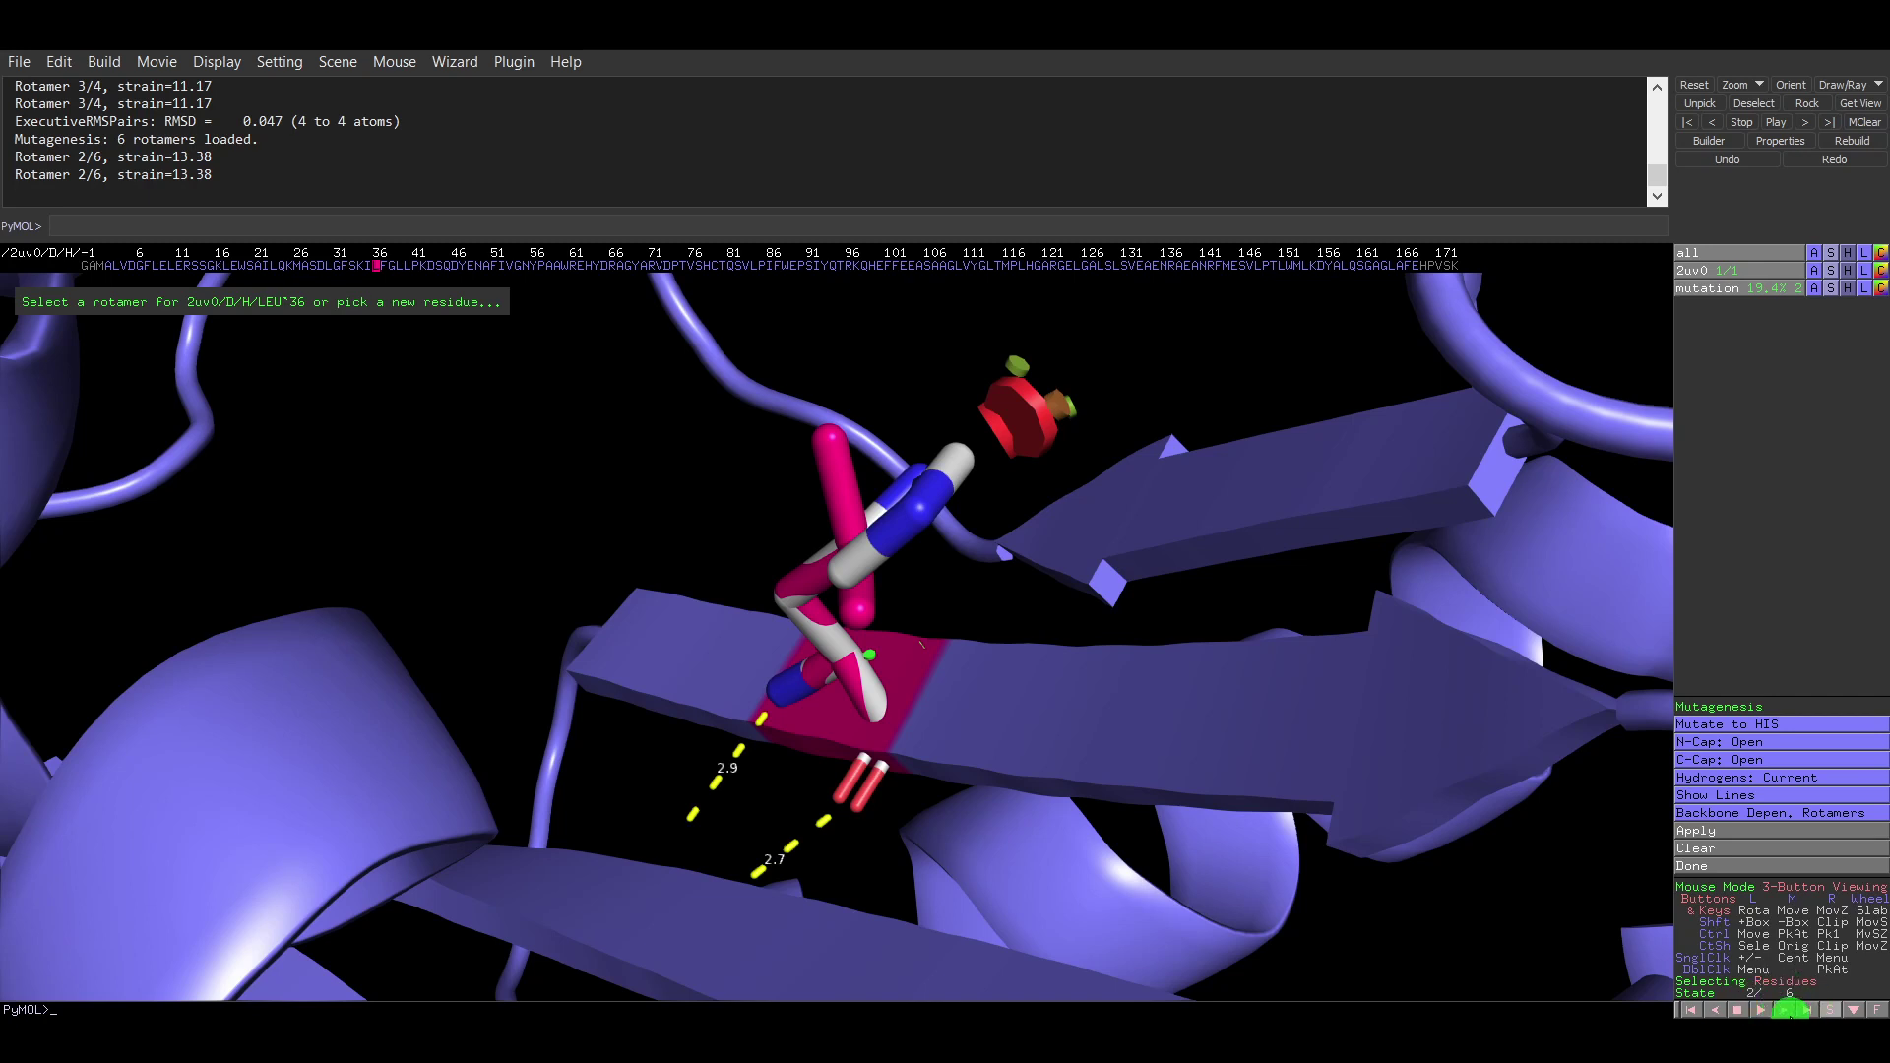
Step through the histidine rotamers at position 36, compare their clashes and strain, and return to rotamer 2.
left_click(1785, 1009)
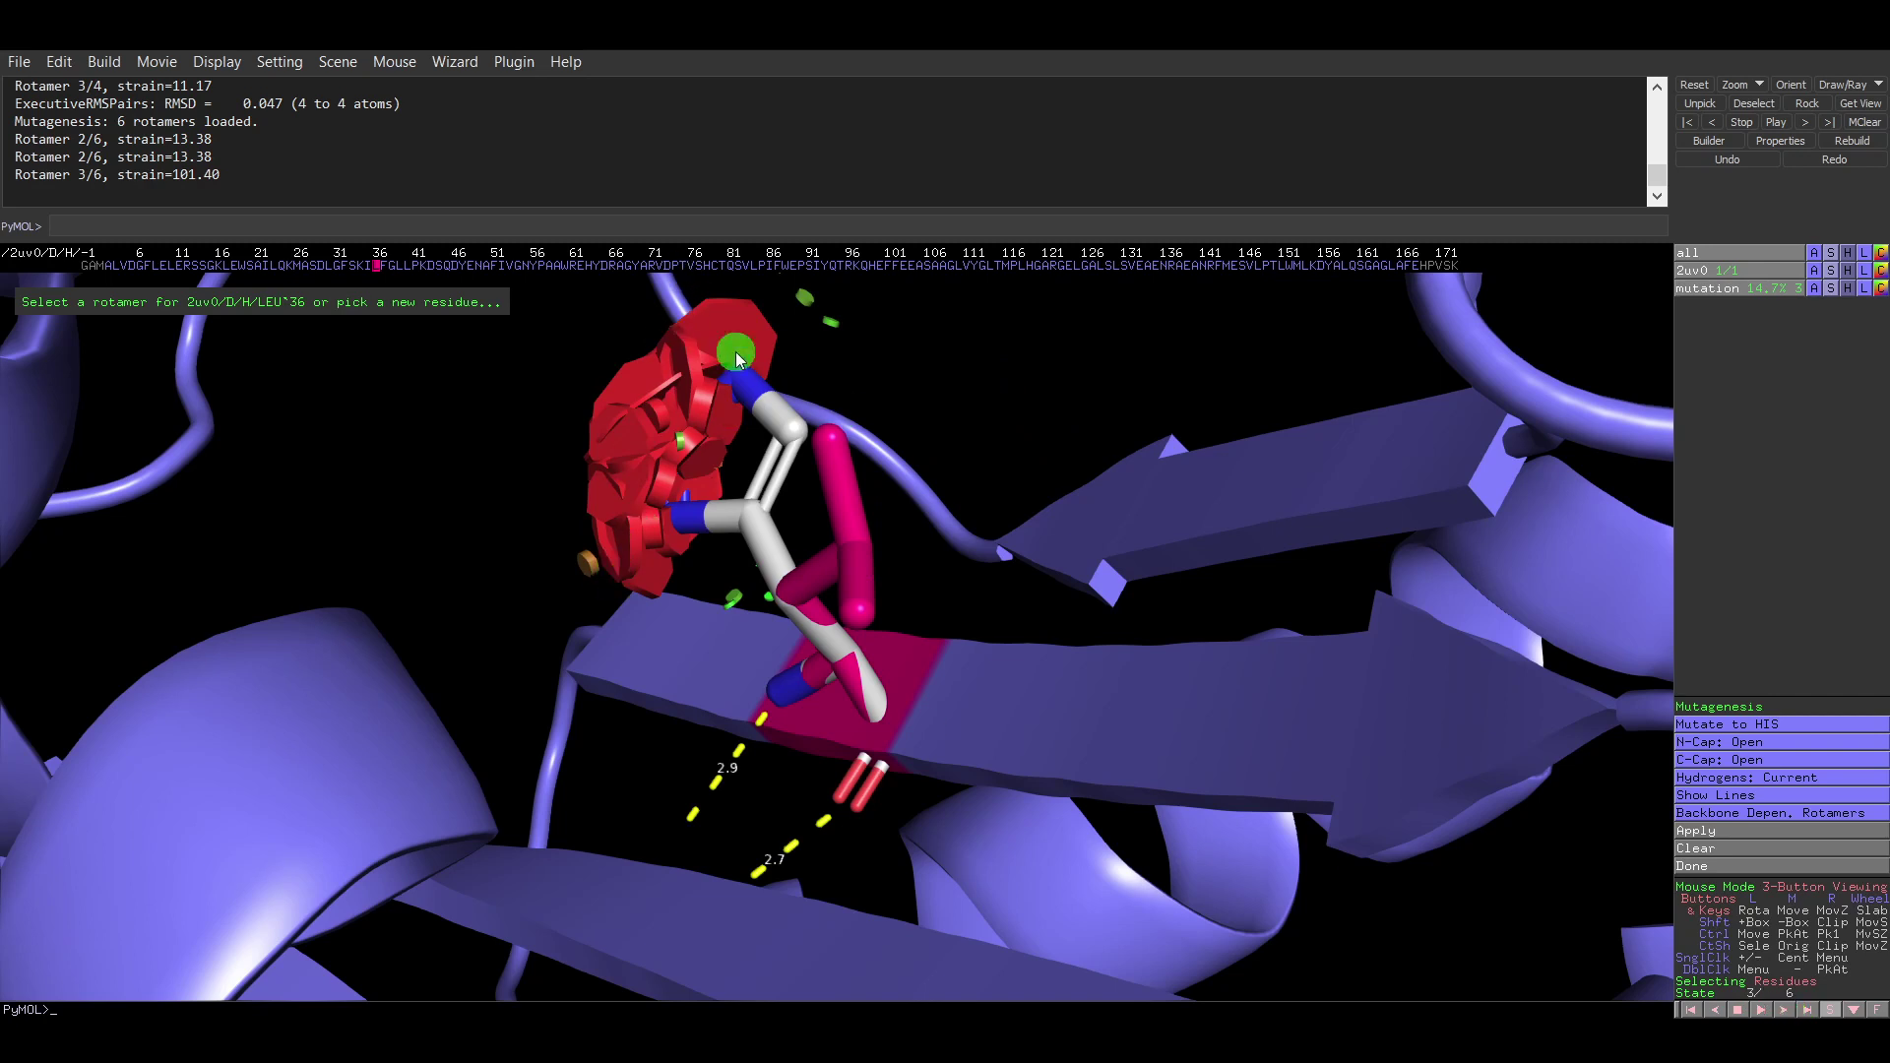
left_click(1785, 1009)
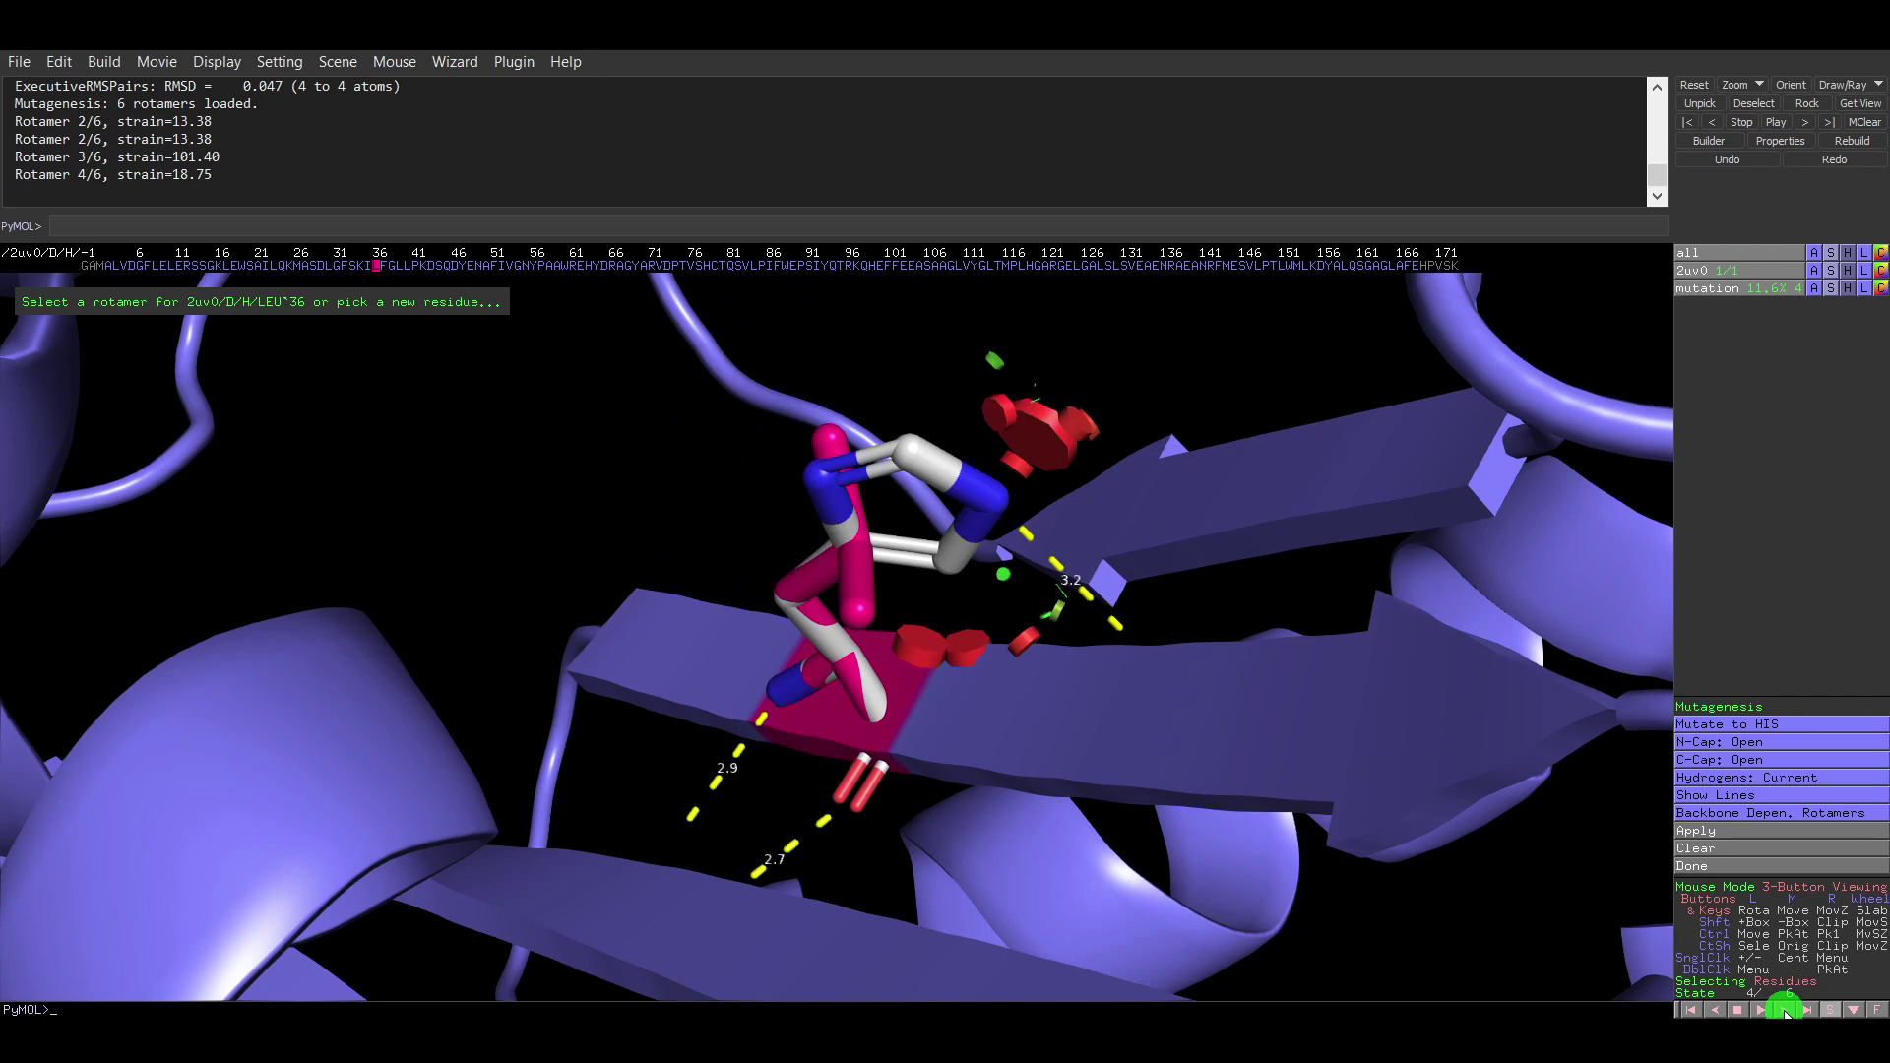
left_click(1785, 1009)
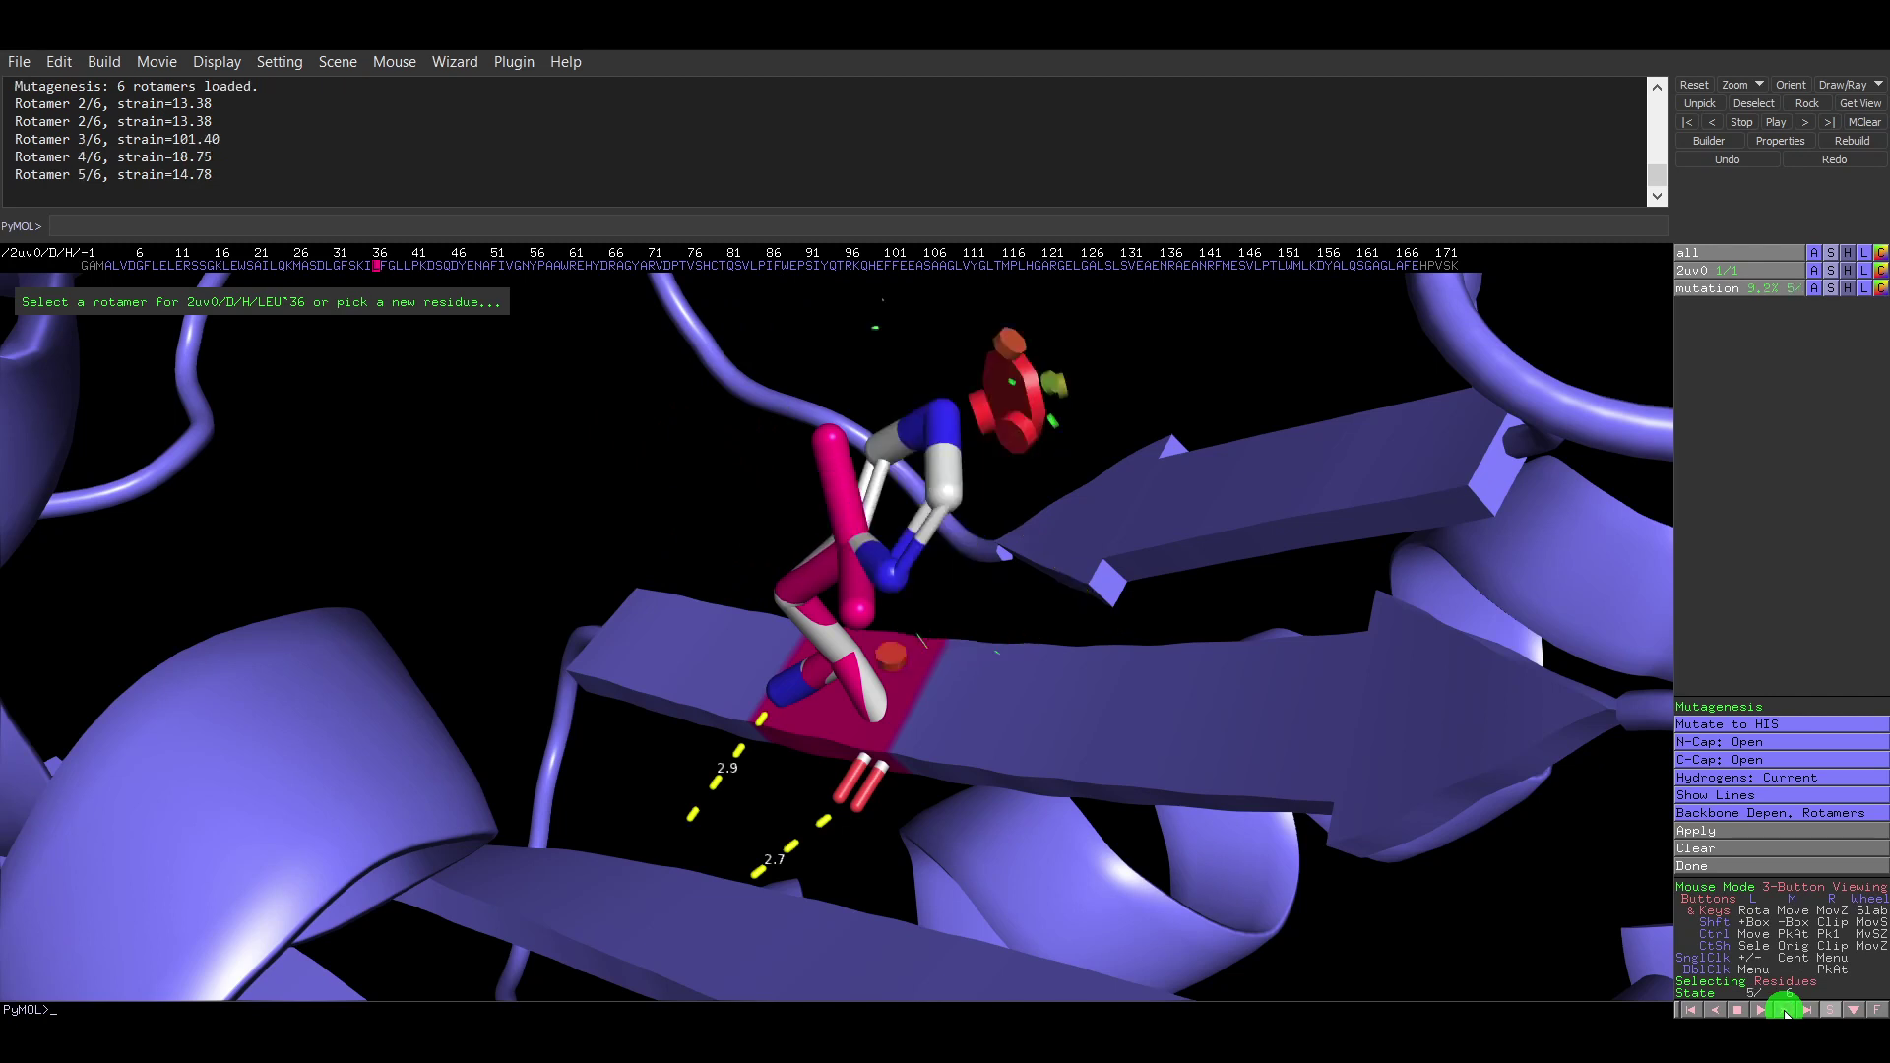
left_click(1784, 1009)
left_click(1761, 1009)
left_click(1713, 1009)
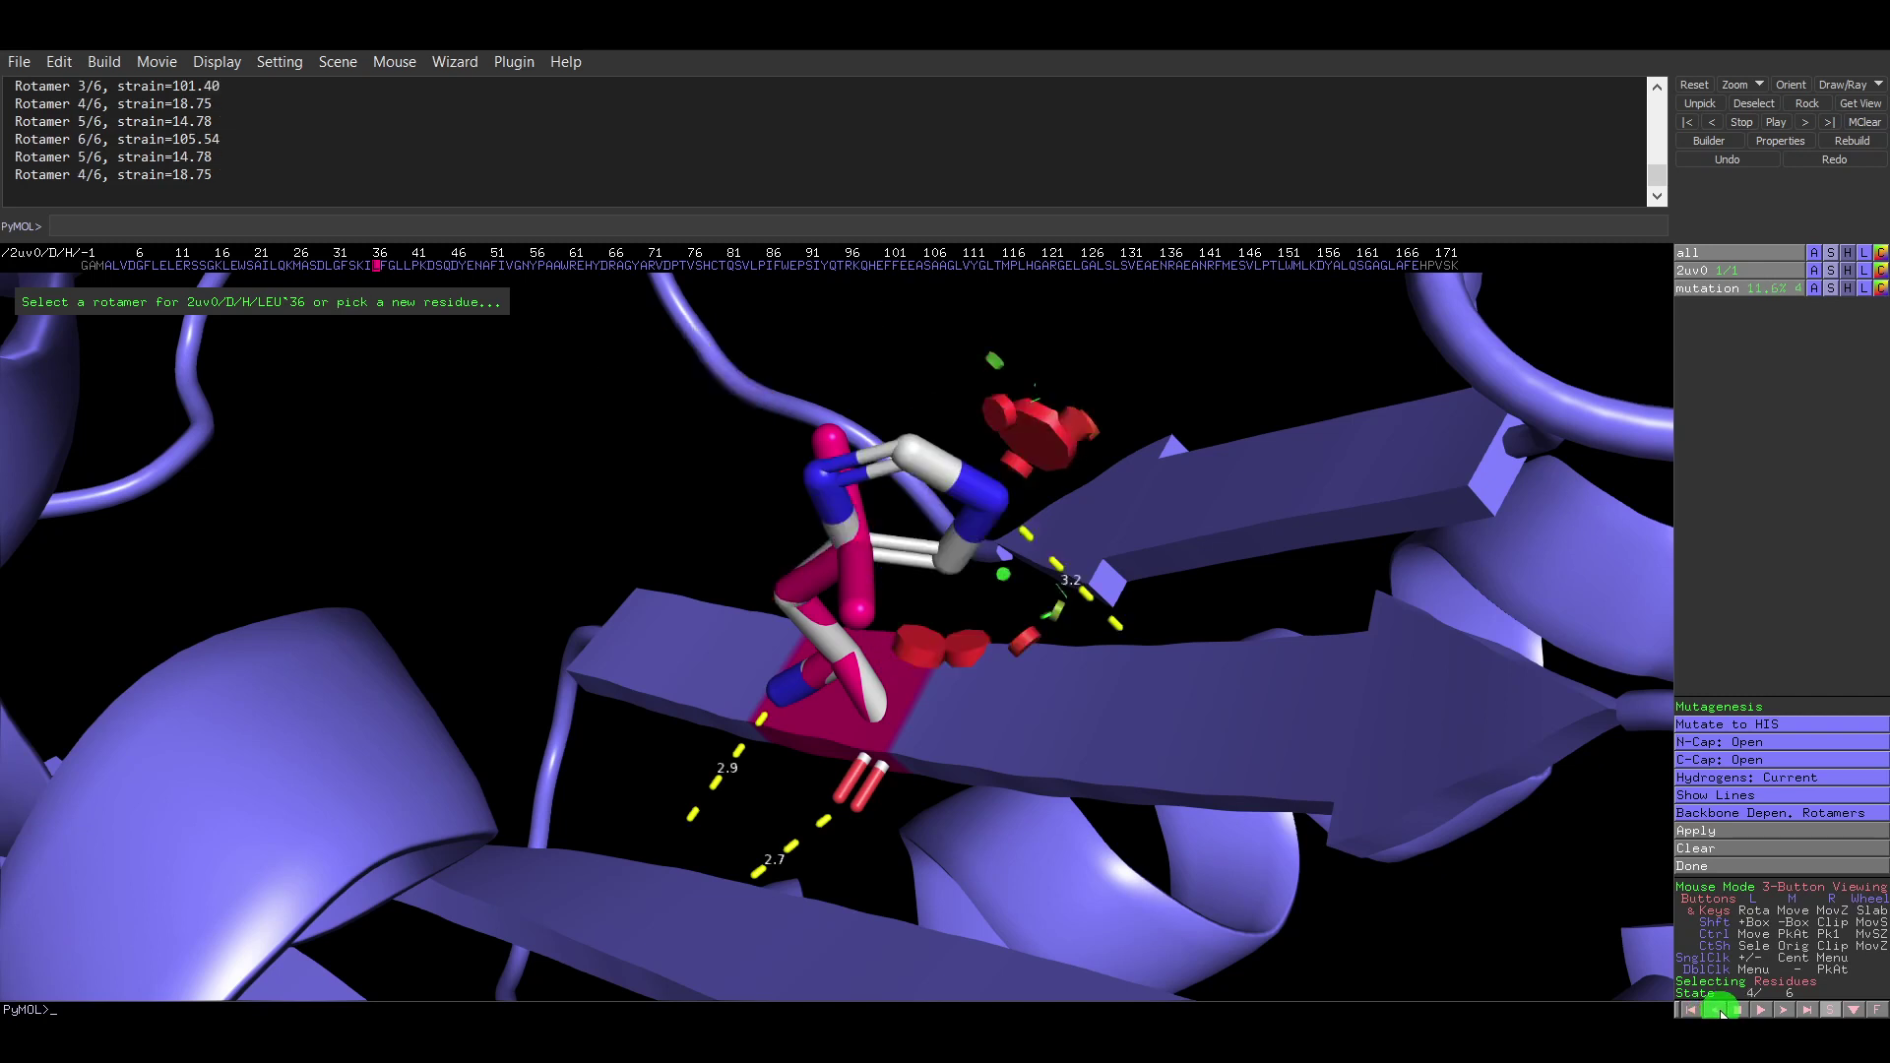
left_click(1784, 1009)
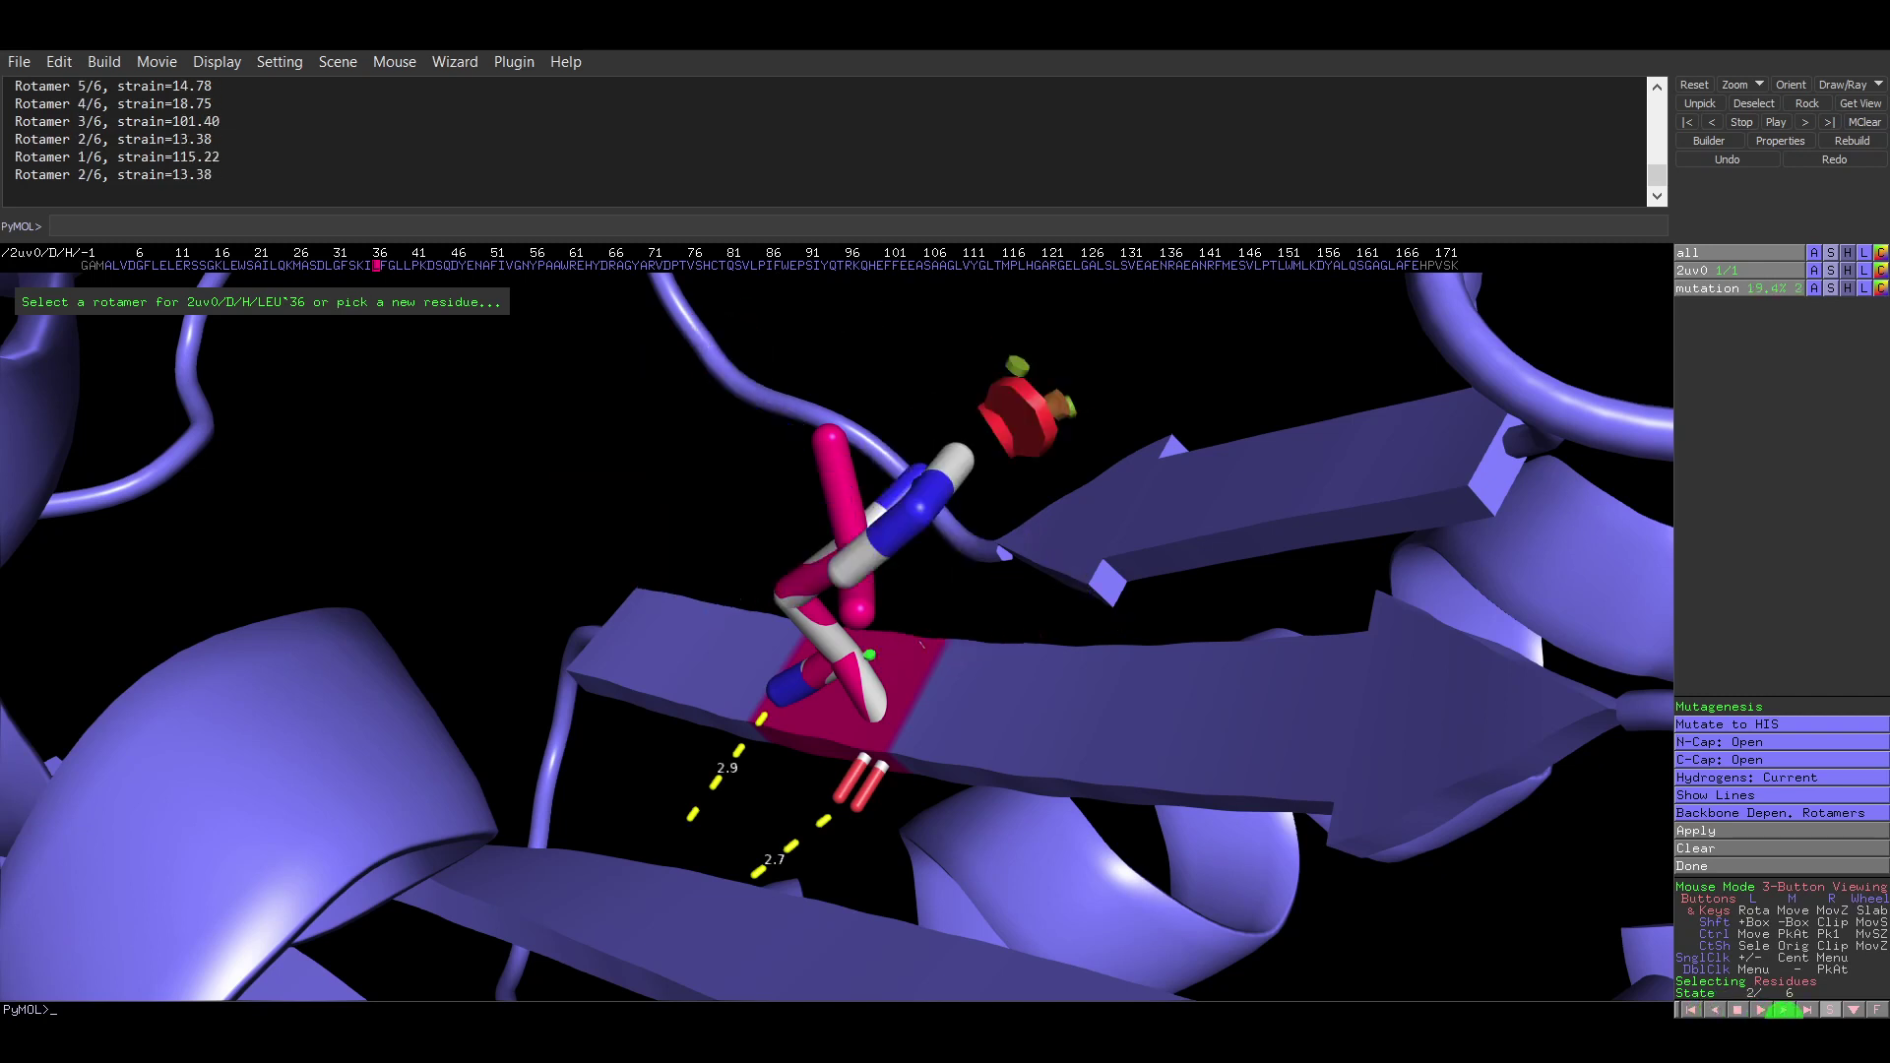
left_click(1718, 1010)
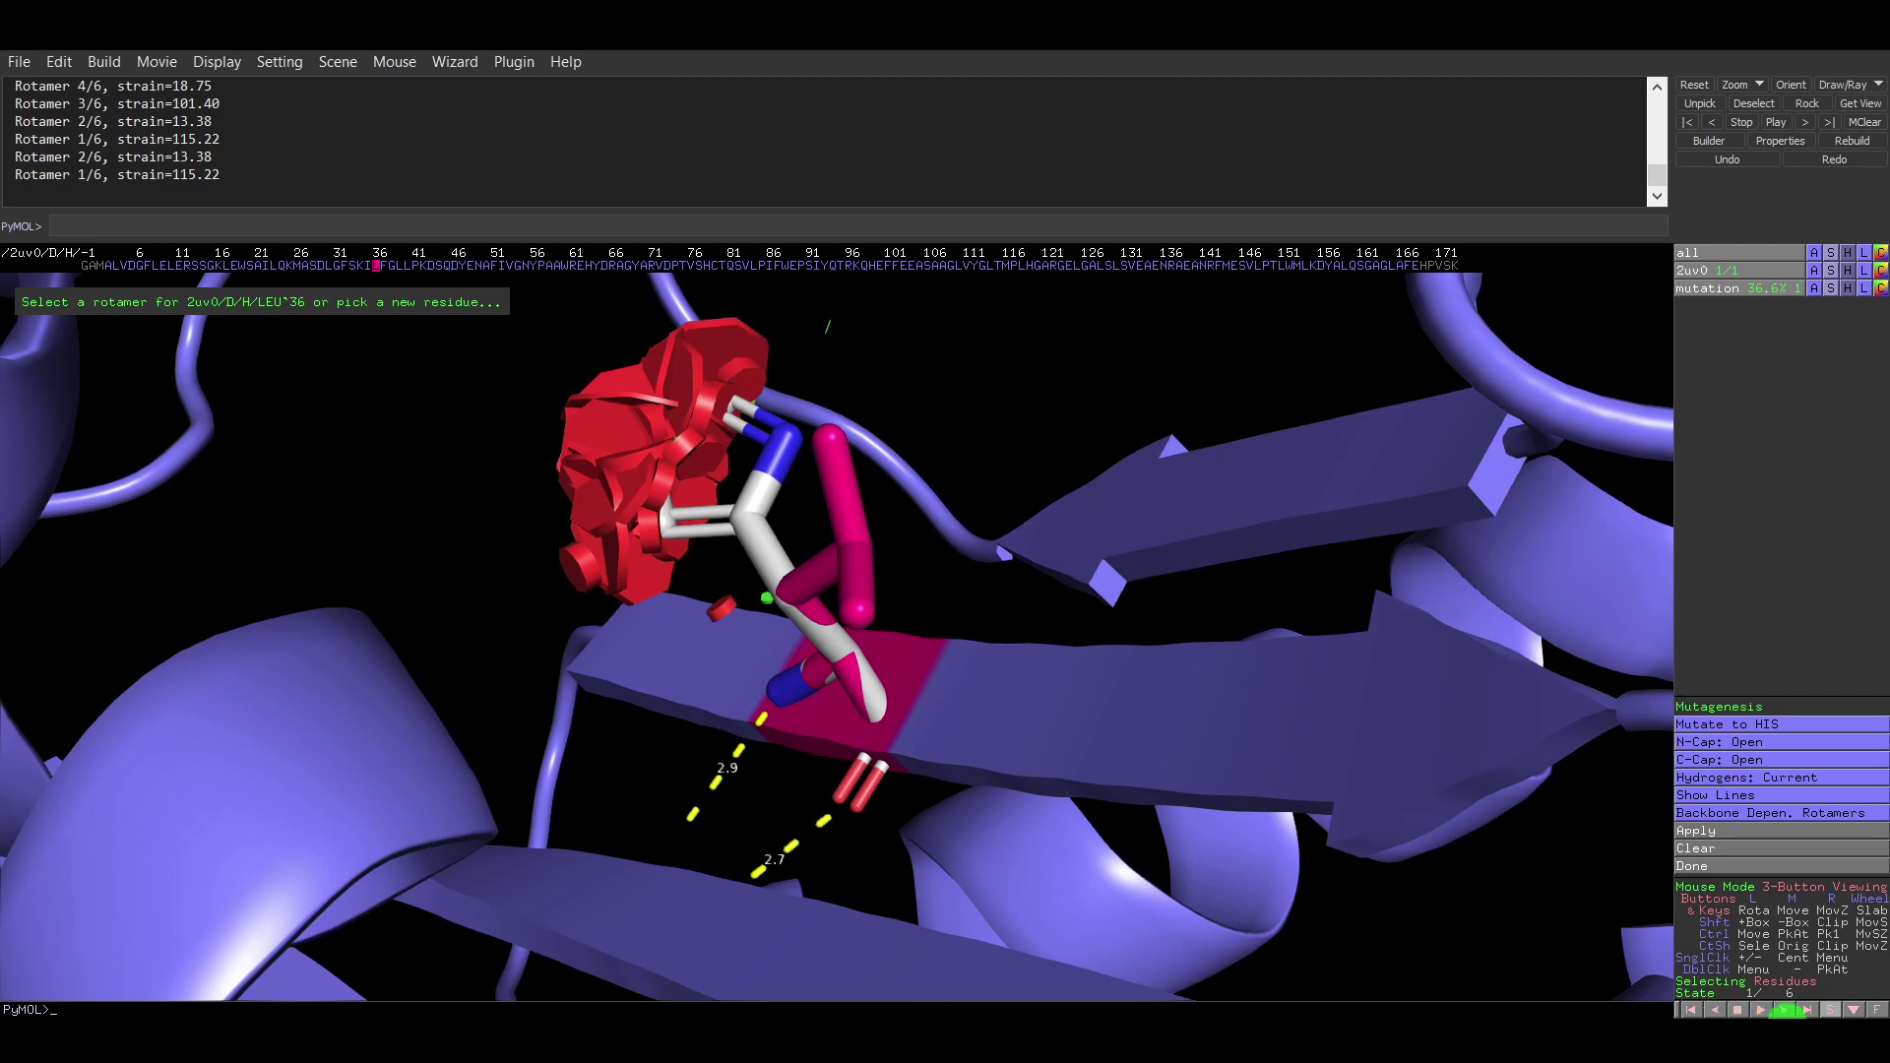
left_click(1785, 1009)
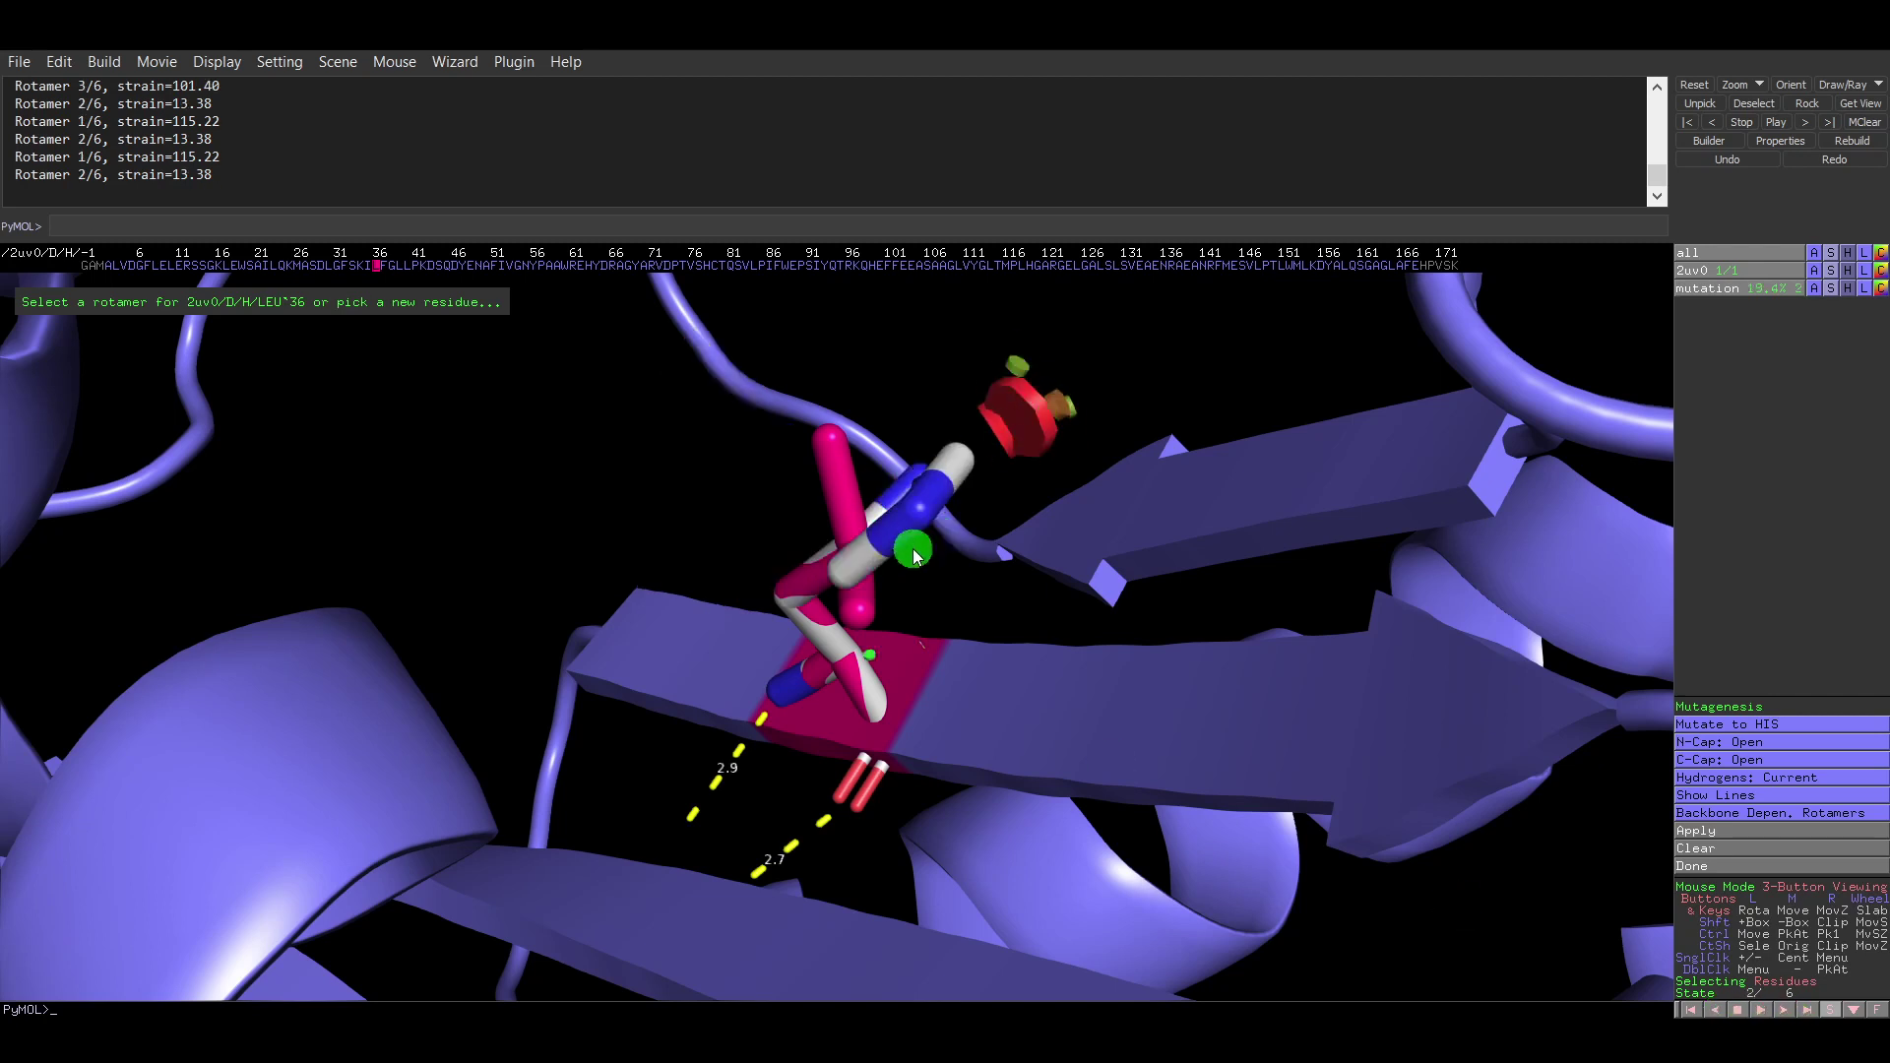
Set the mutant residue at position 36 to serine (SER) and step through its rotamers to rotamer 1.
left_click(1726, 724)
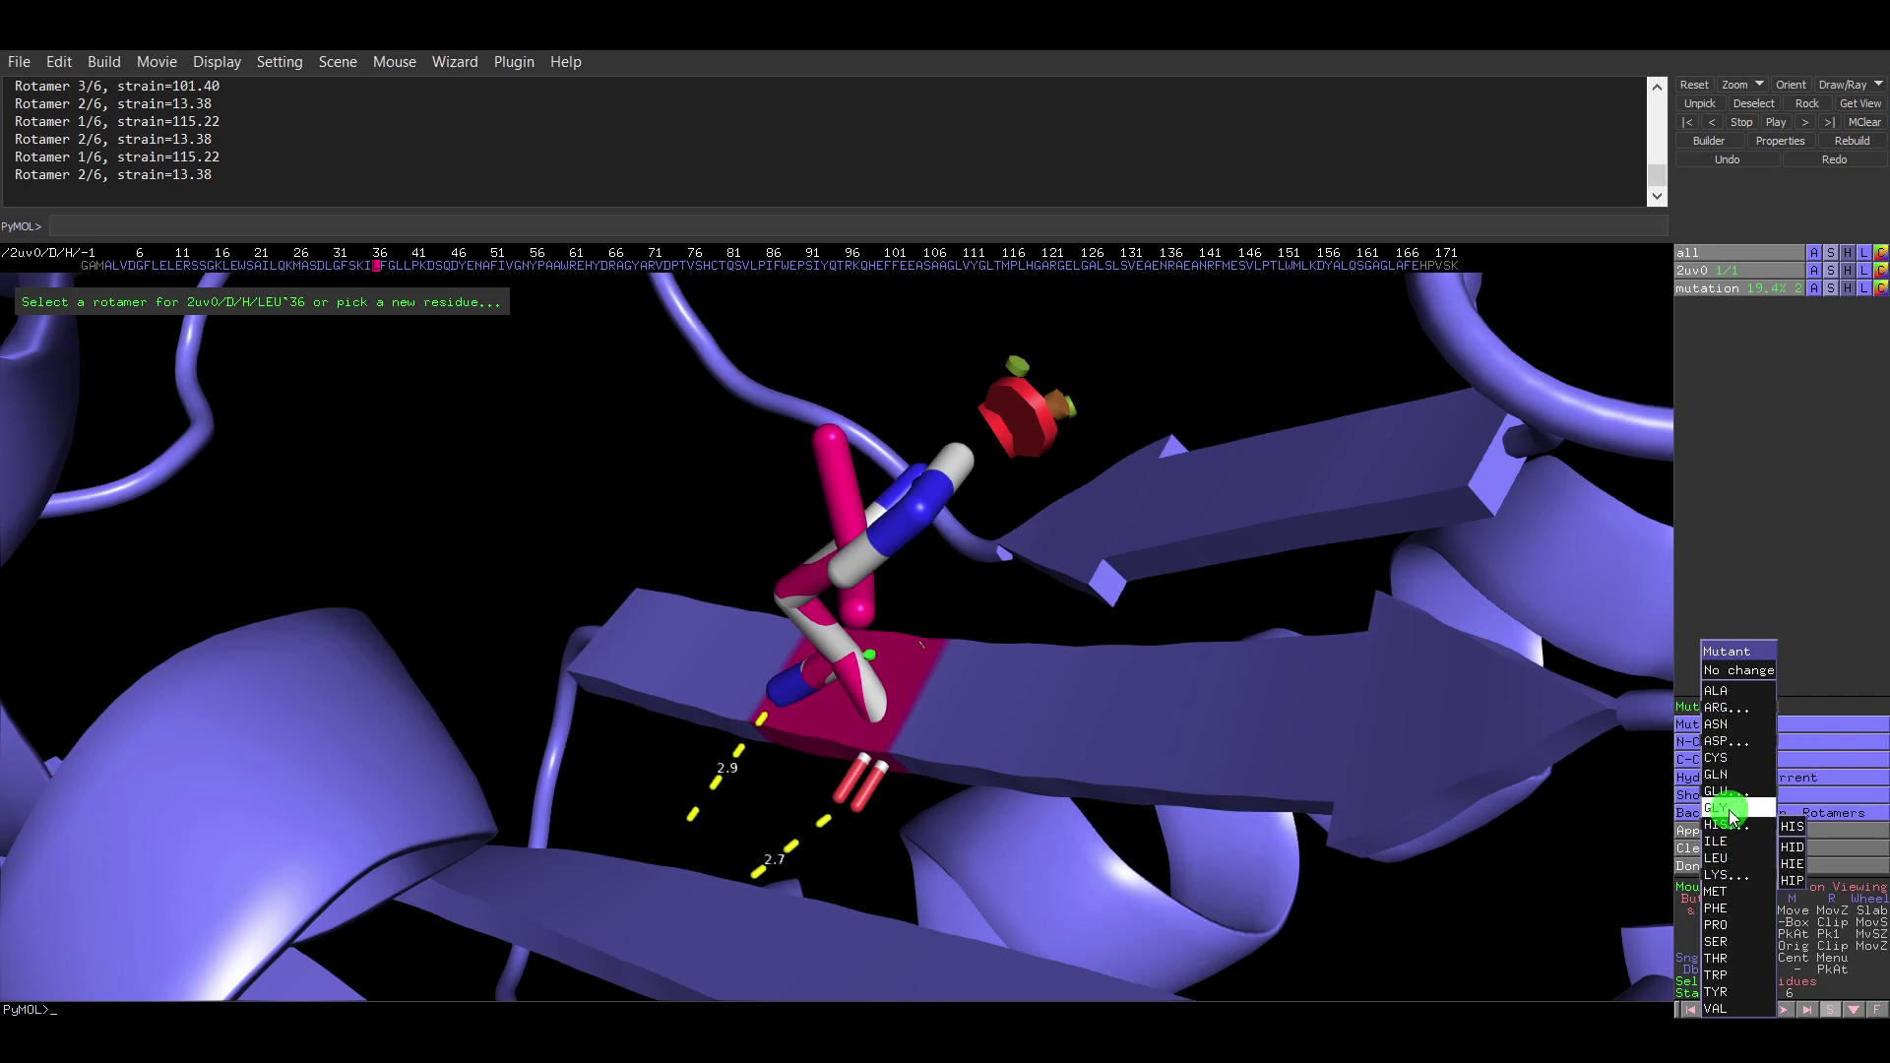
left_click(1737, 943)
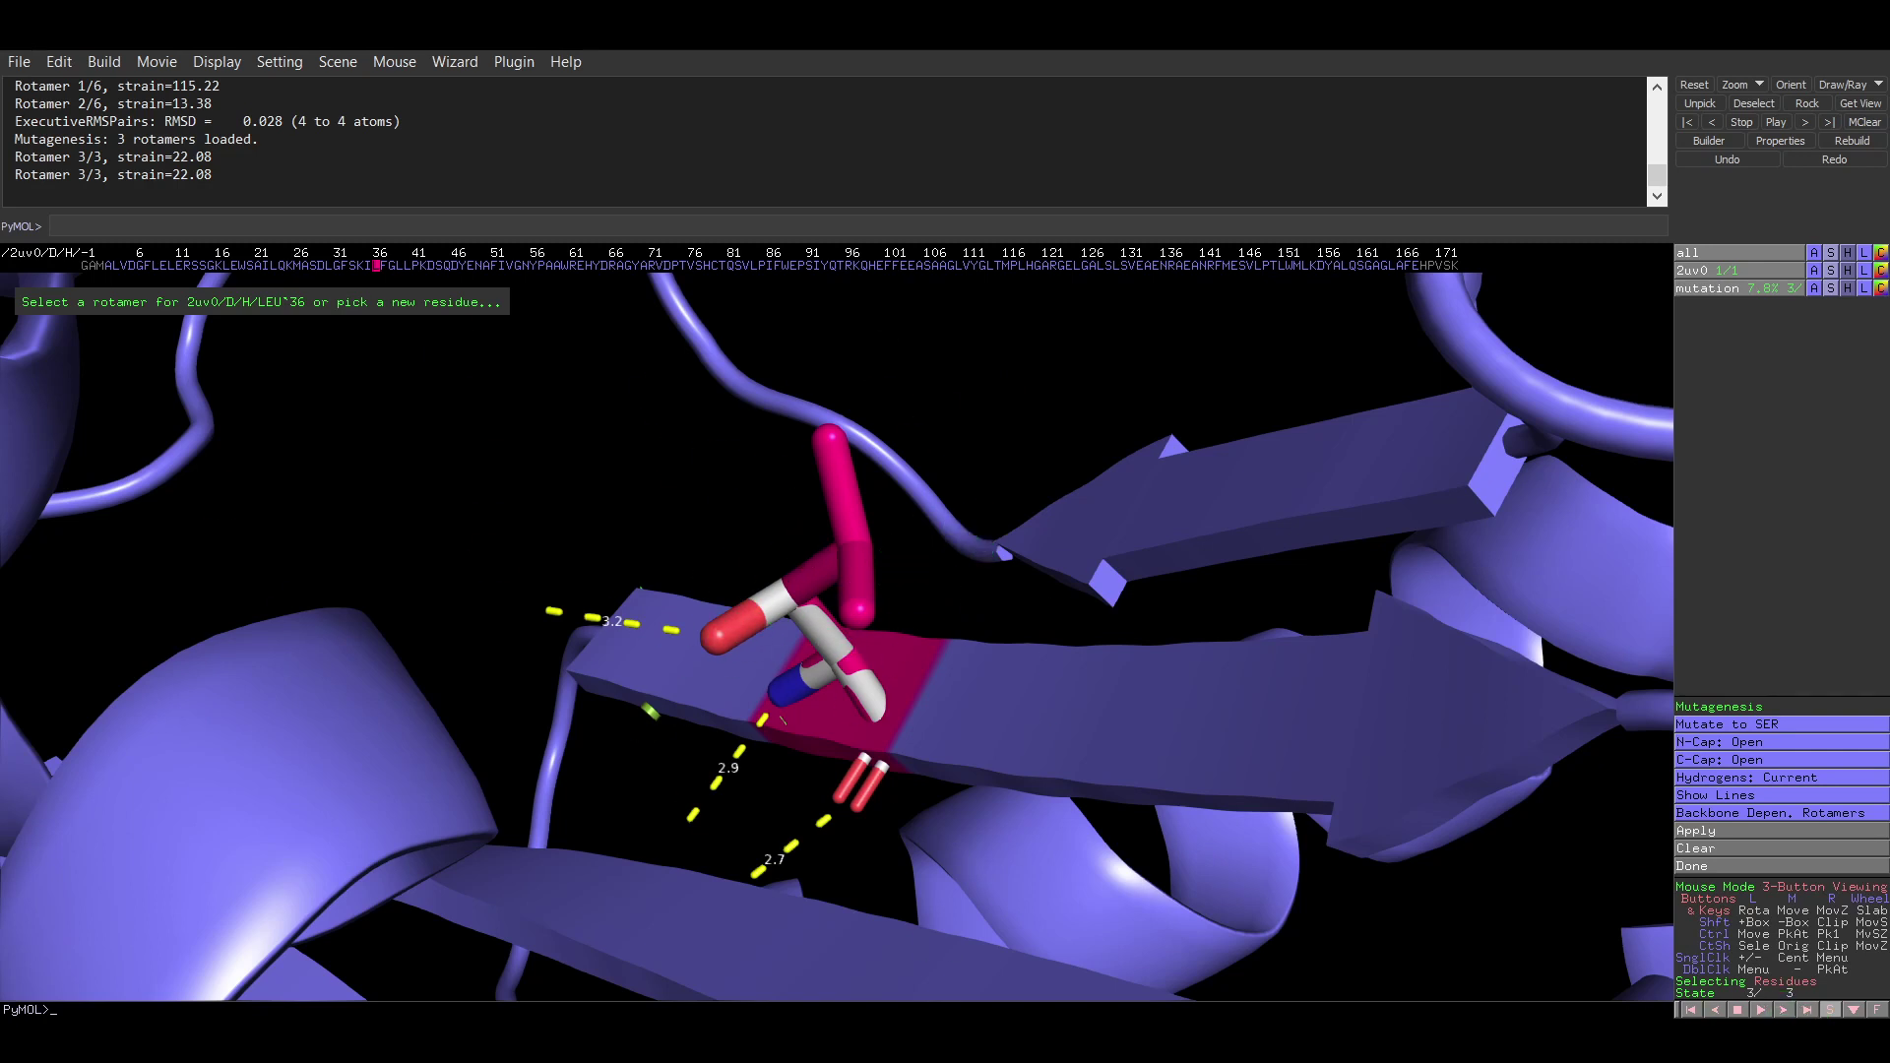
left_click(1718, 1010)
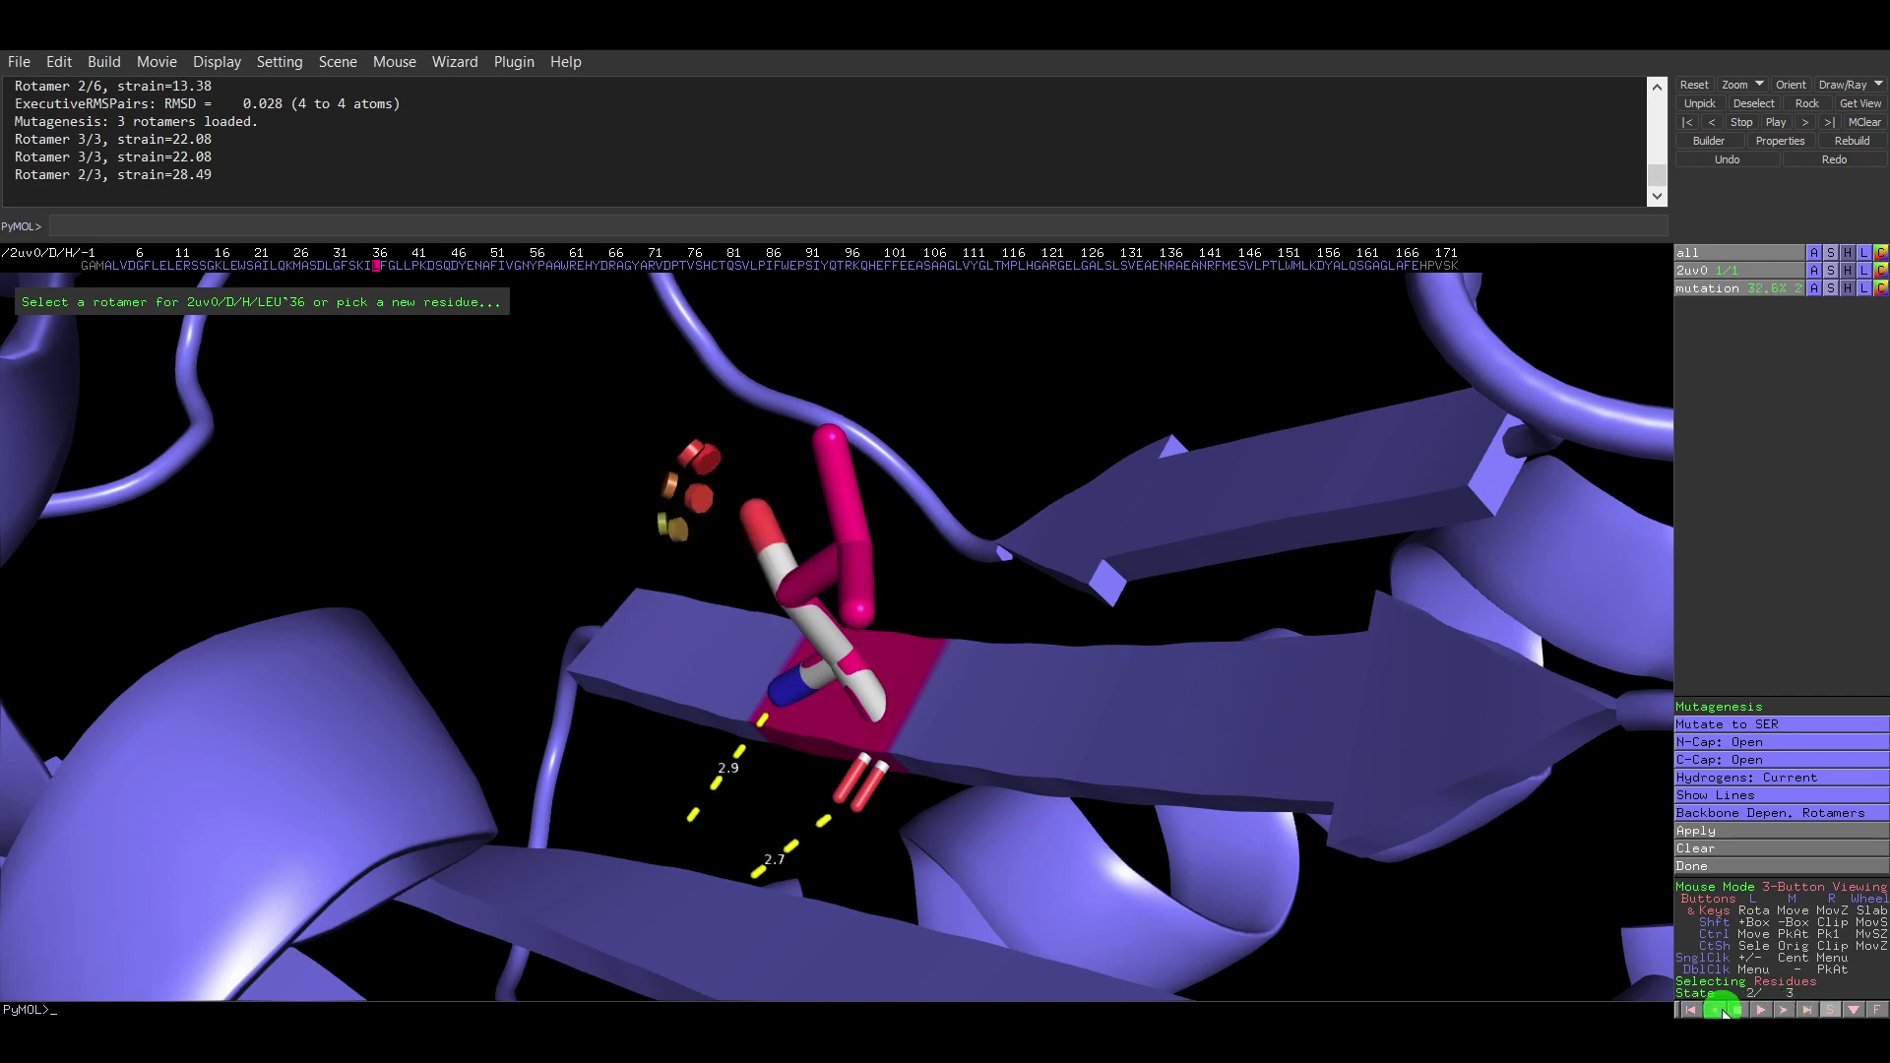
left_click(1721, 1010)
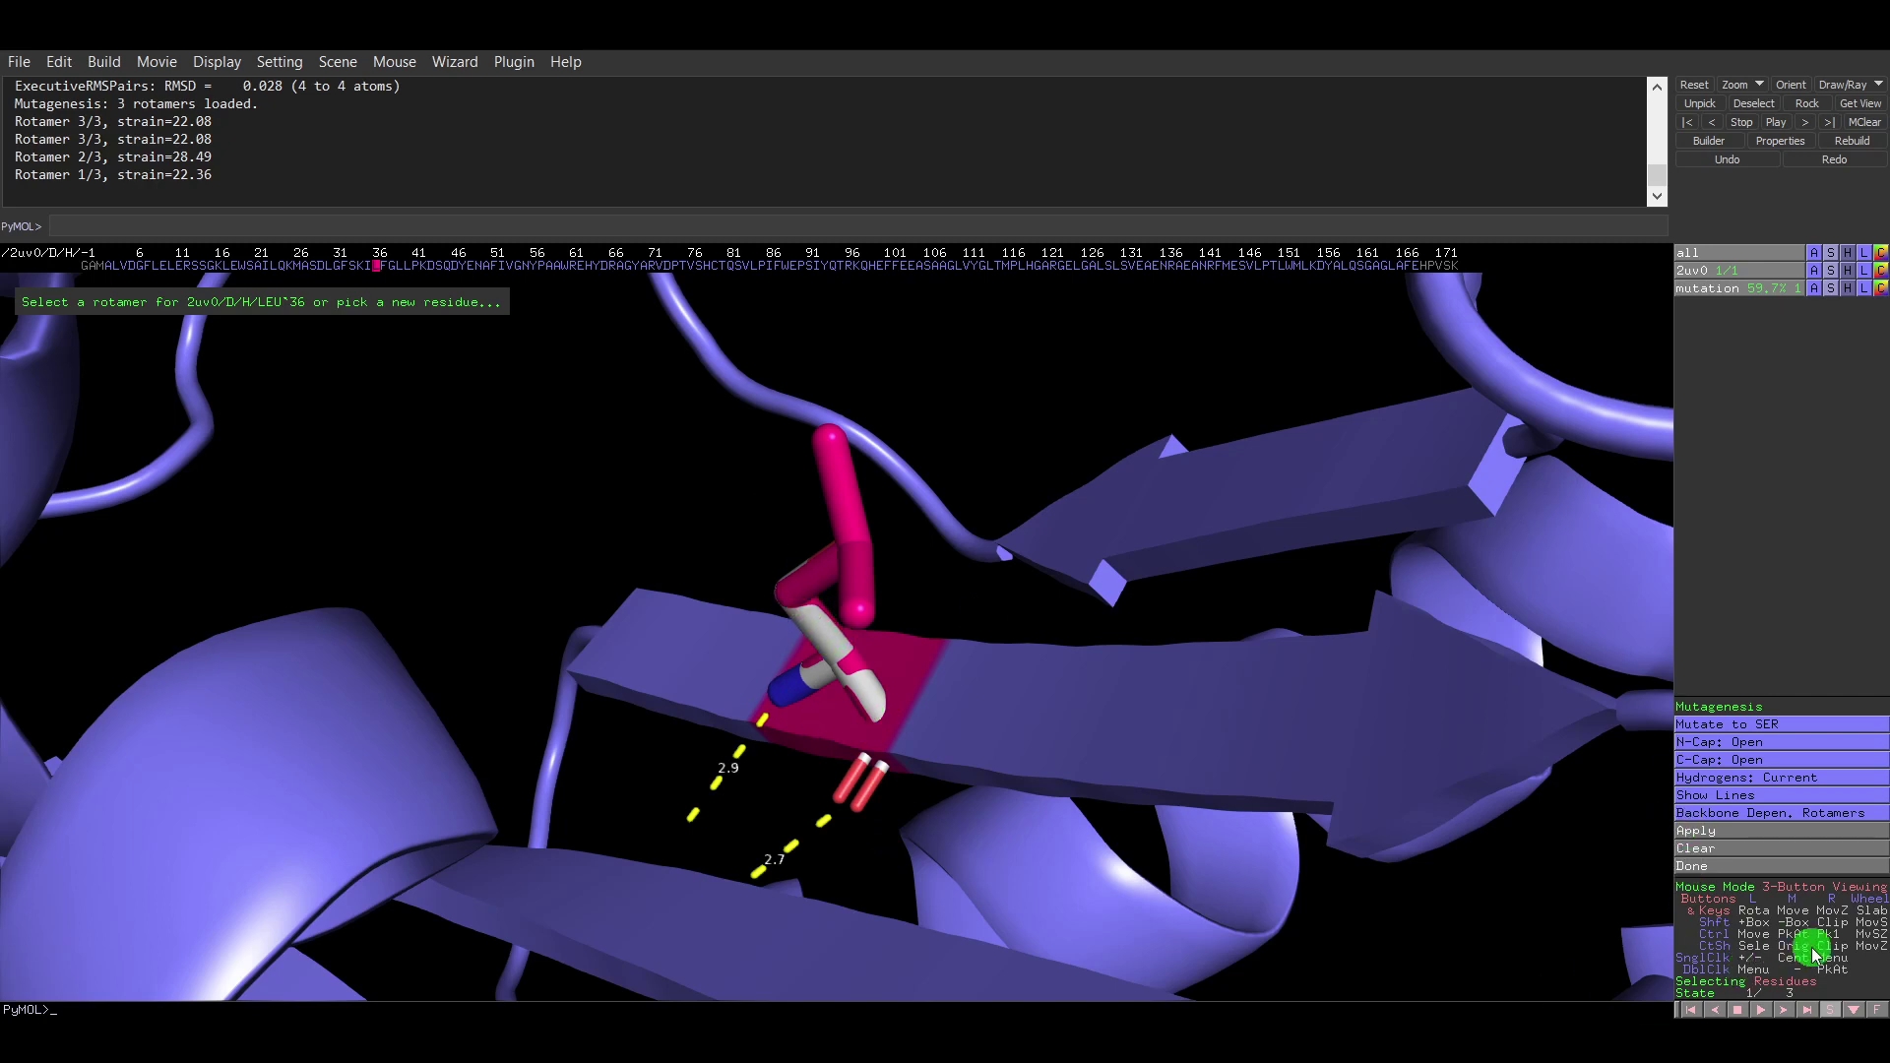
Change the mutant residue to proline (PRO) and compare its two rotamers, ending on rotamer 2.
left_click(1751, 724)
mouse_move(1752, 709)
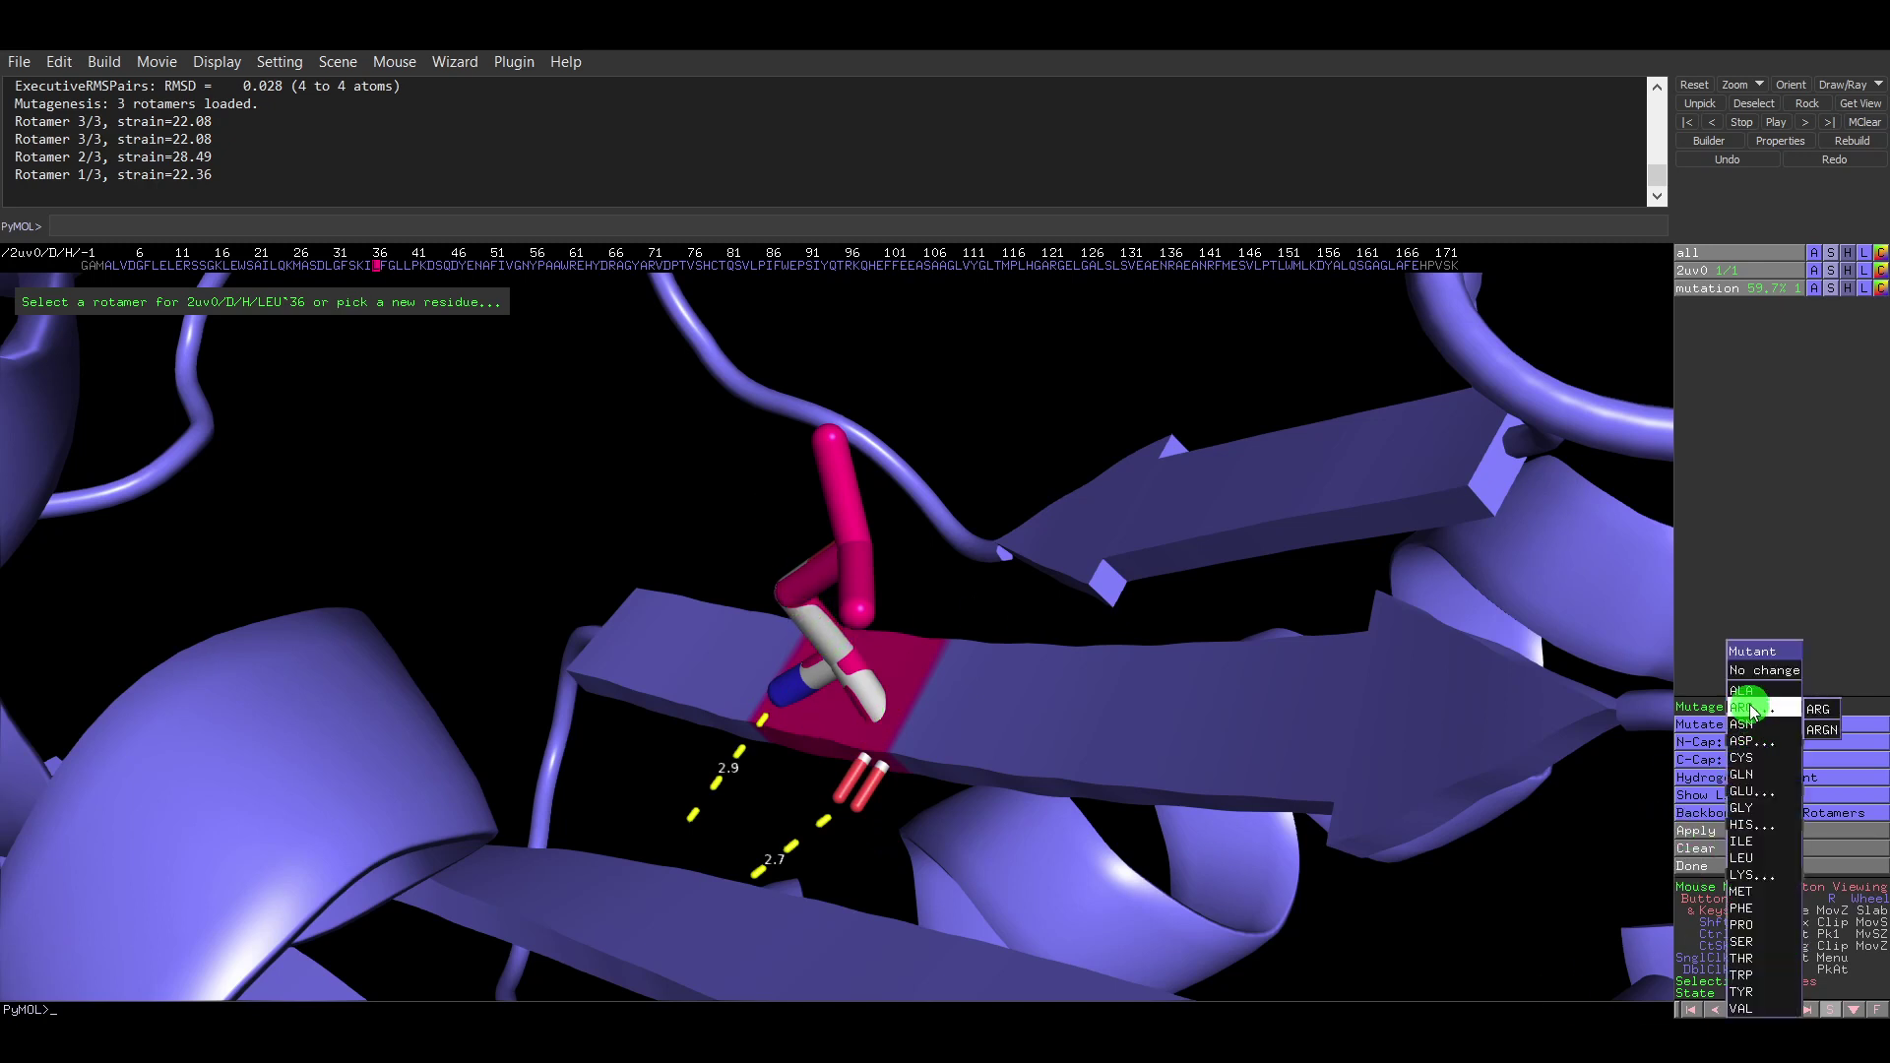
left_click(1760, 927)
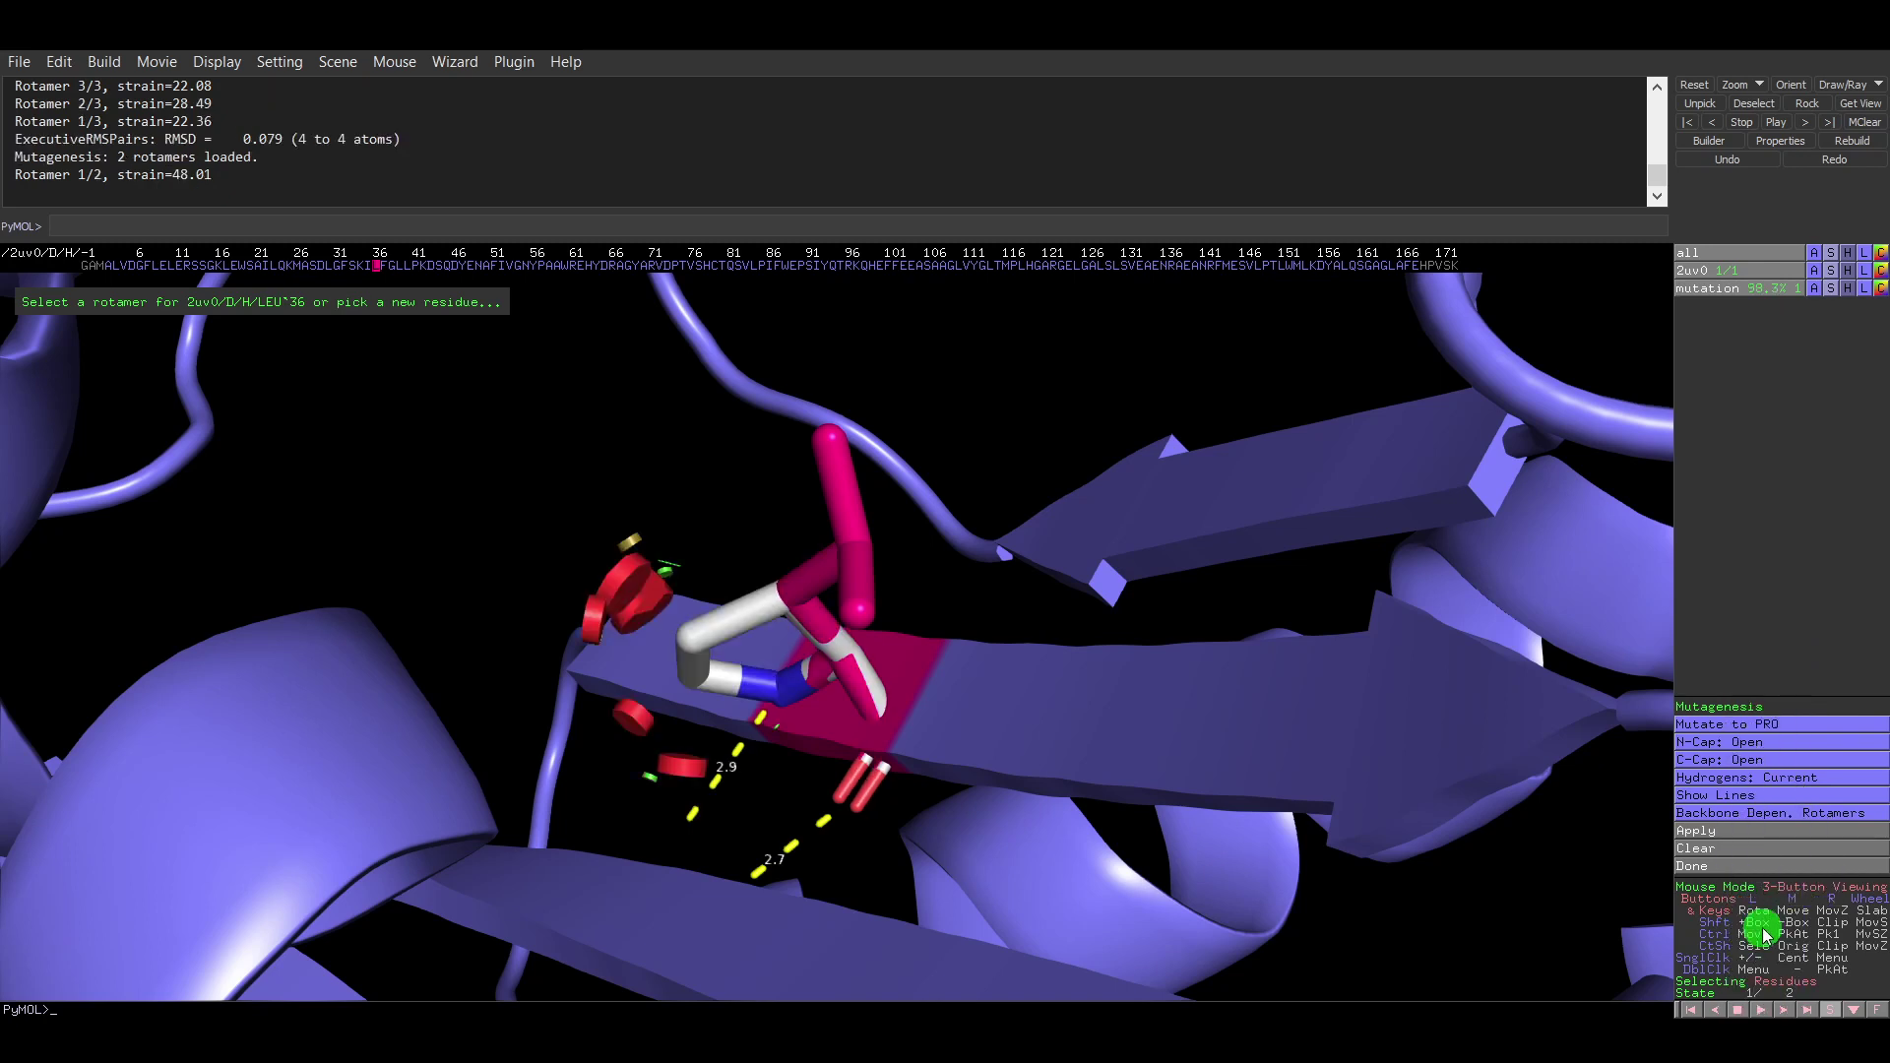
left_click(1783, 1010)
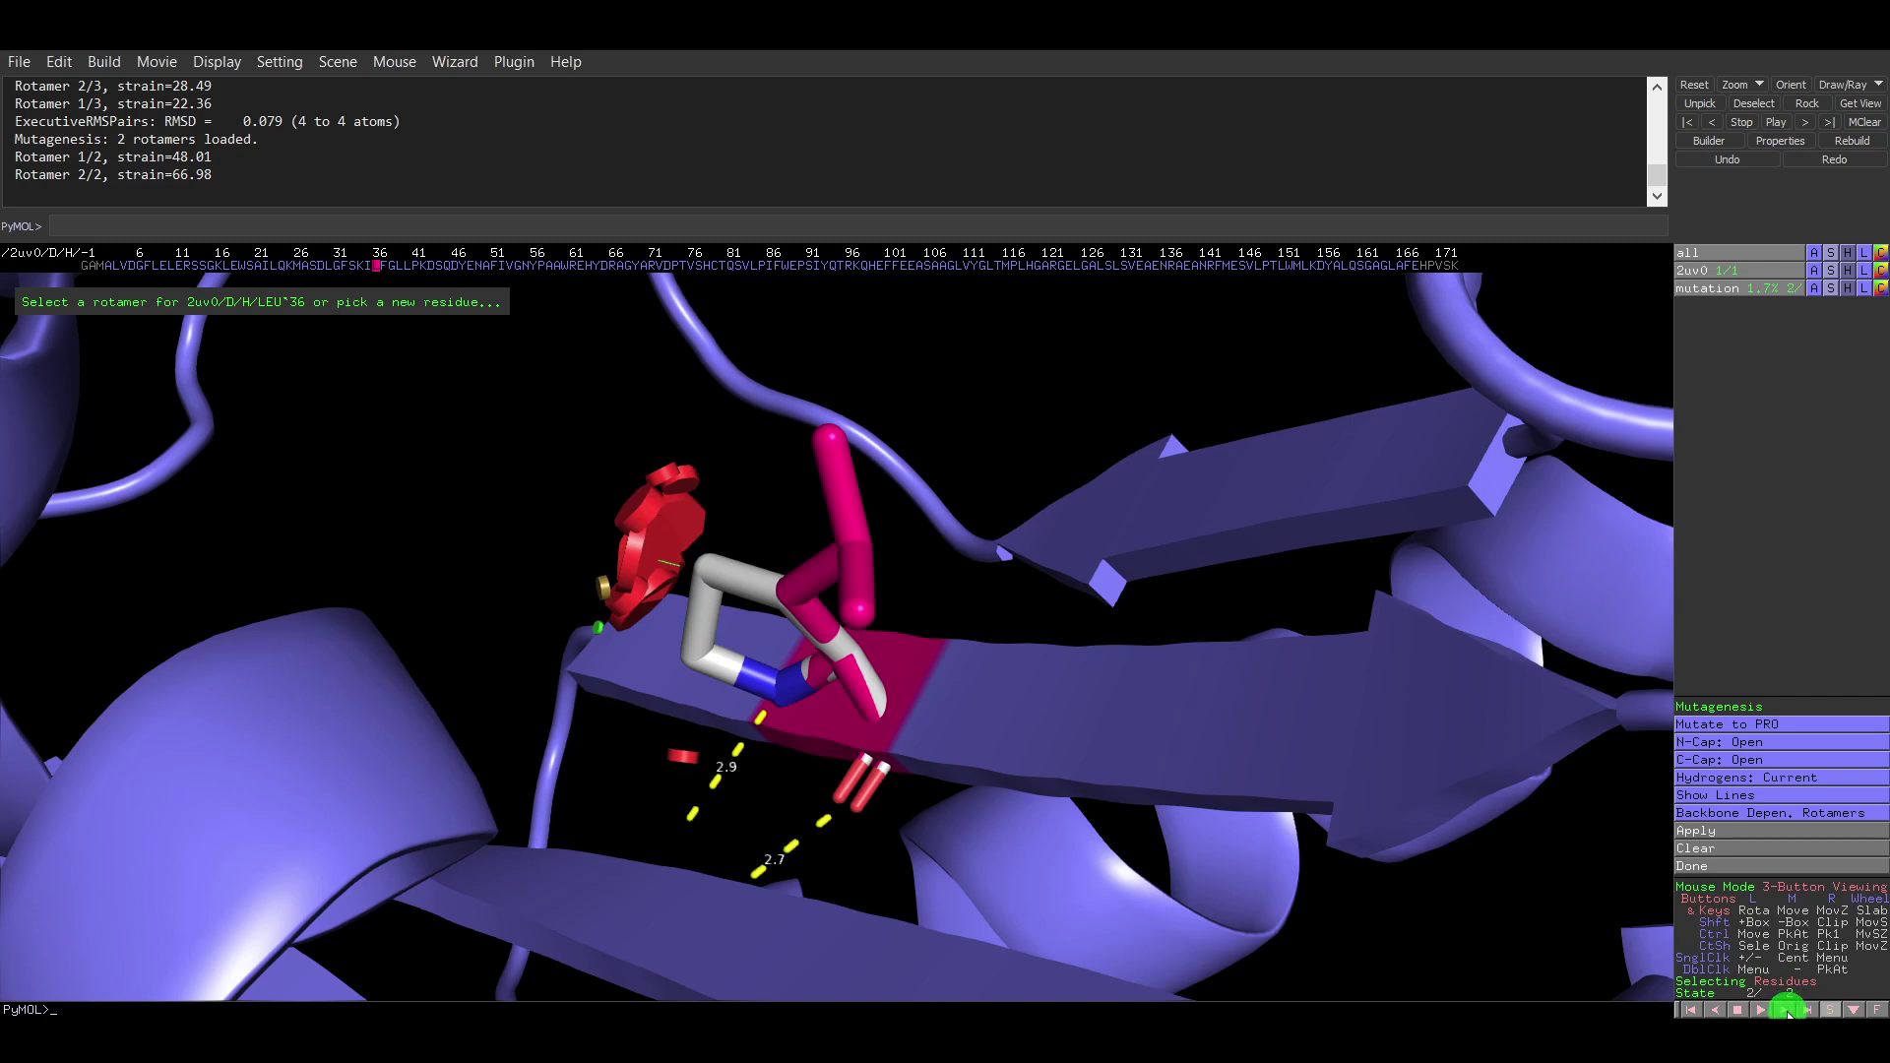
left_click(1715, 1010)
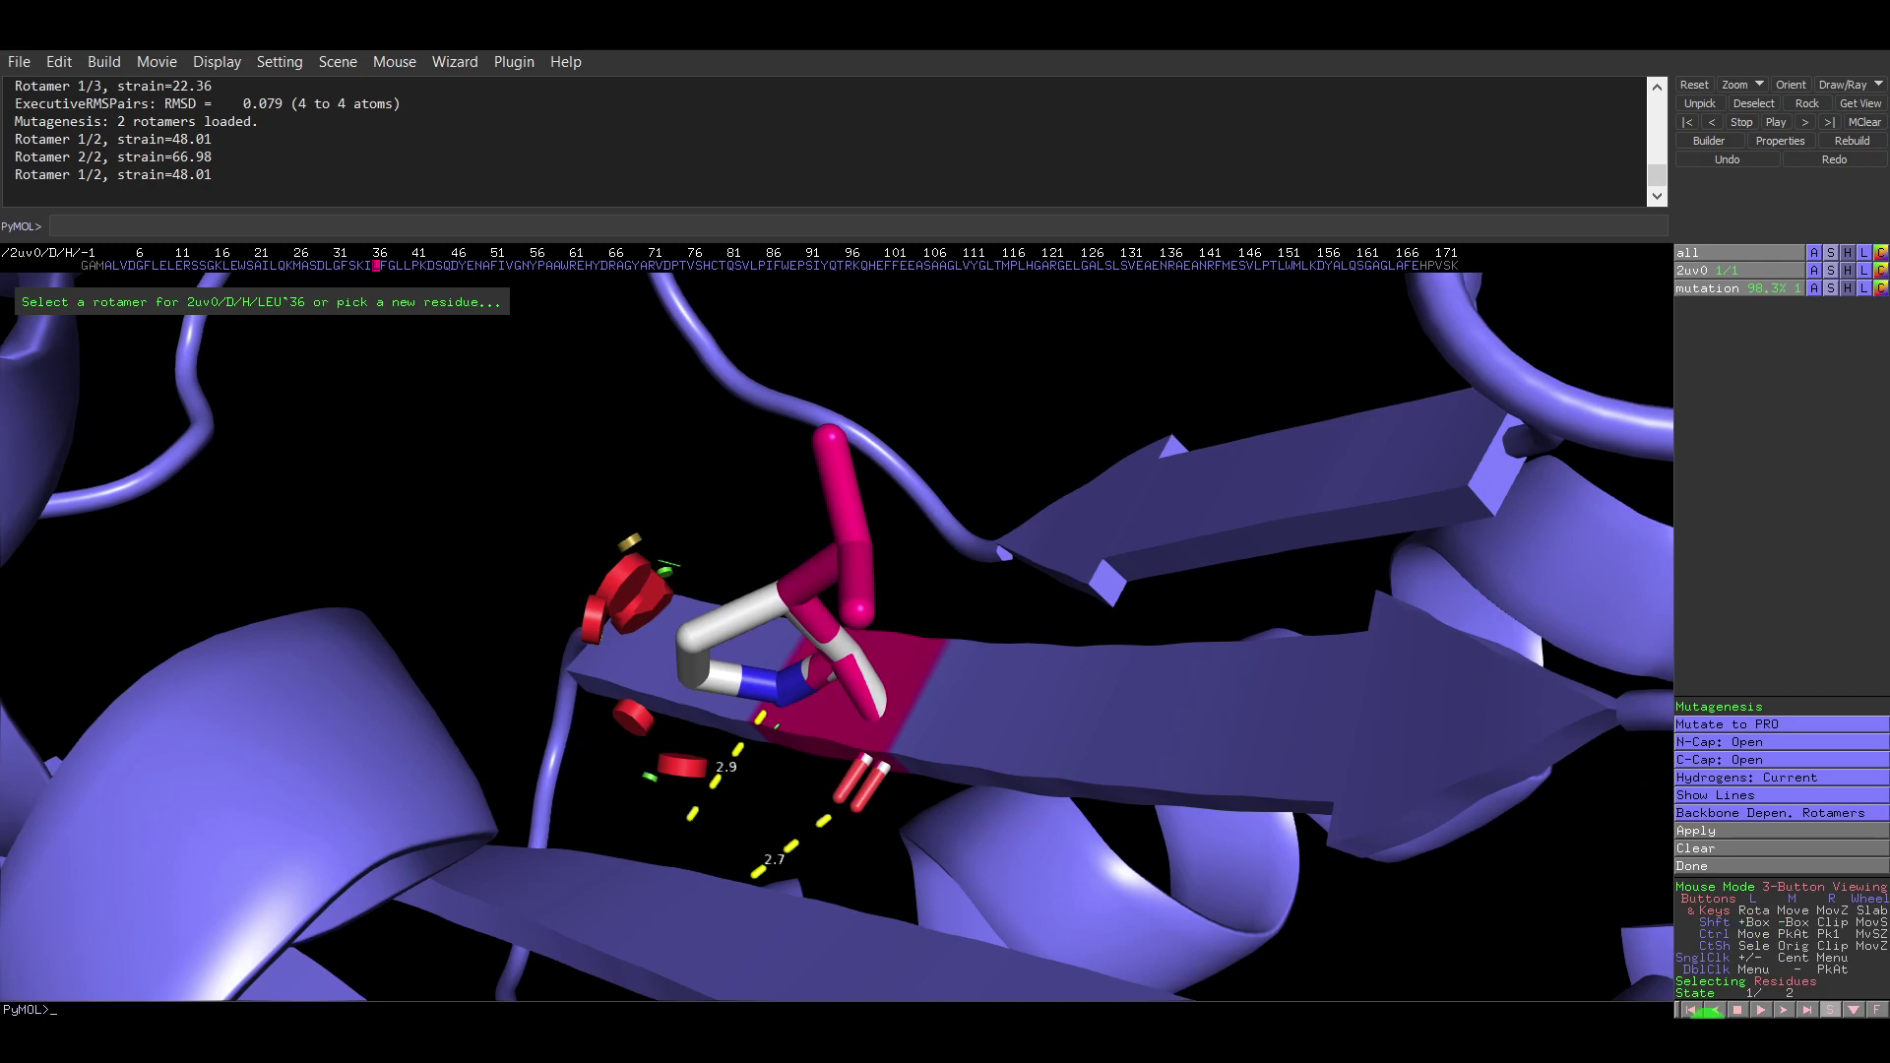
left_click(1785, 1010)
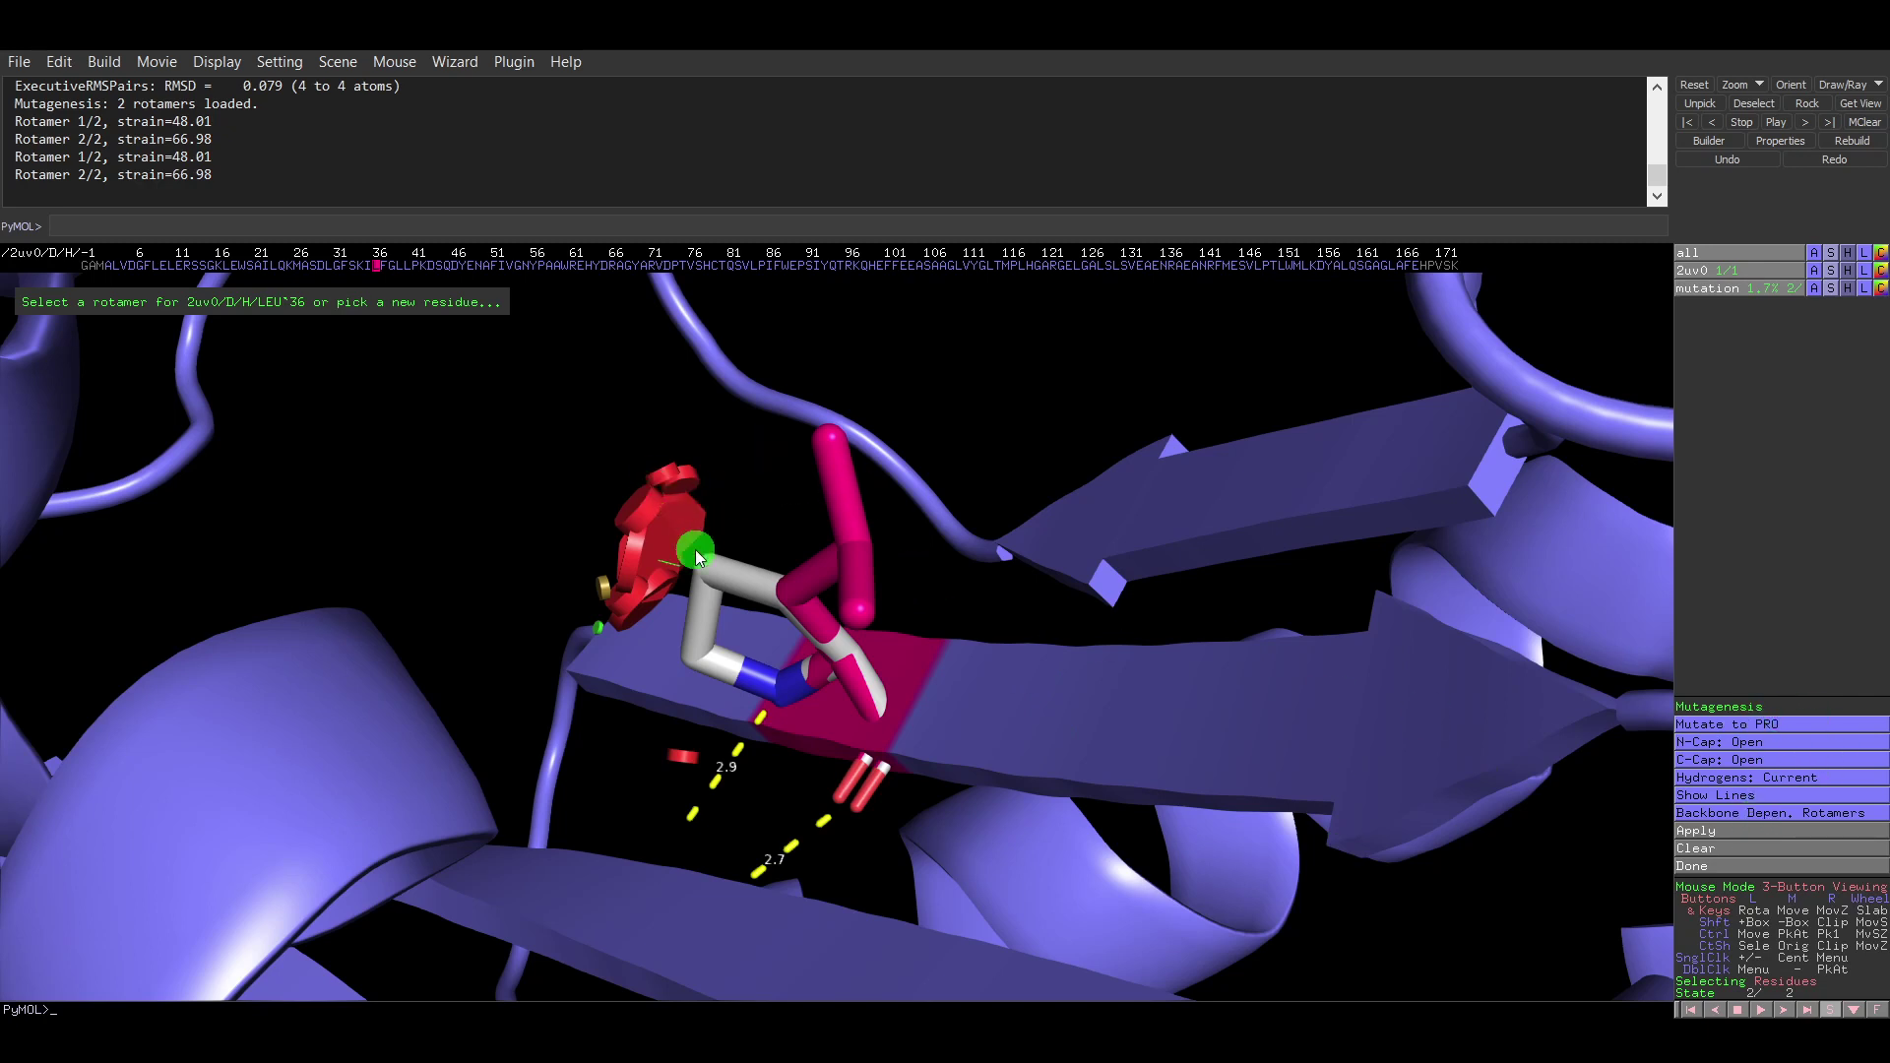
Set the mutant residue back to histidine (HIS), choose rotamer 1 and apply the mutation.
left_click(1794, 731)
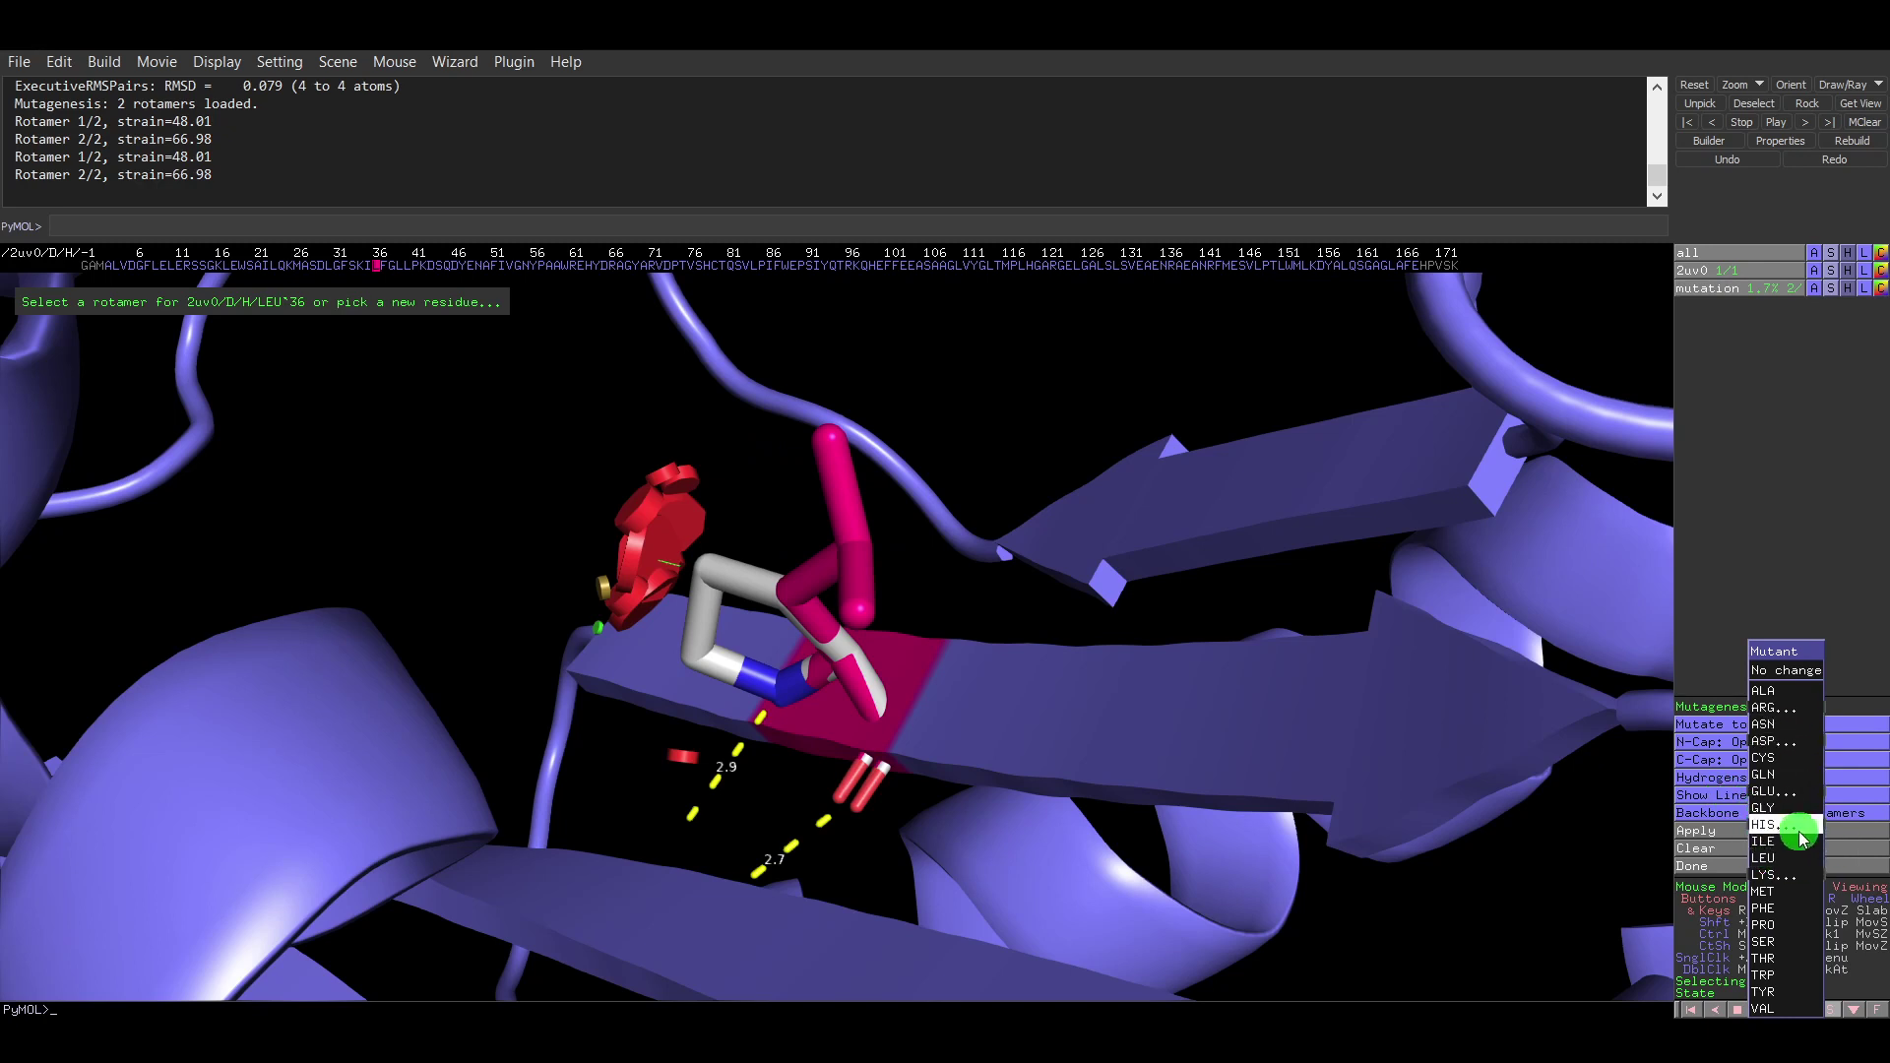
mouse_move(1777, 825)
left_click(1864, 835)
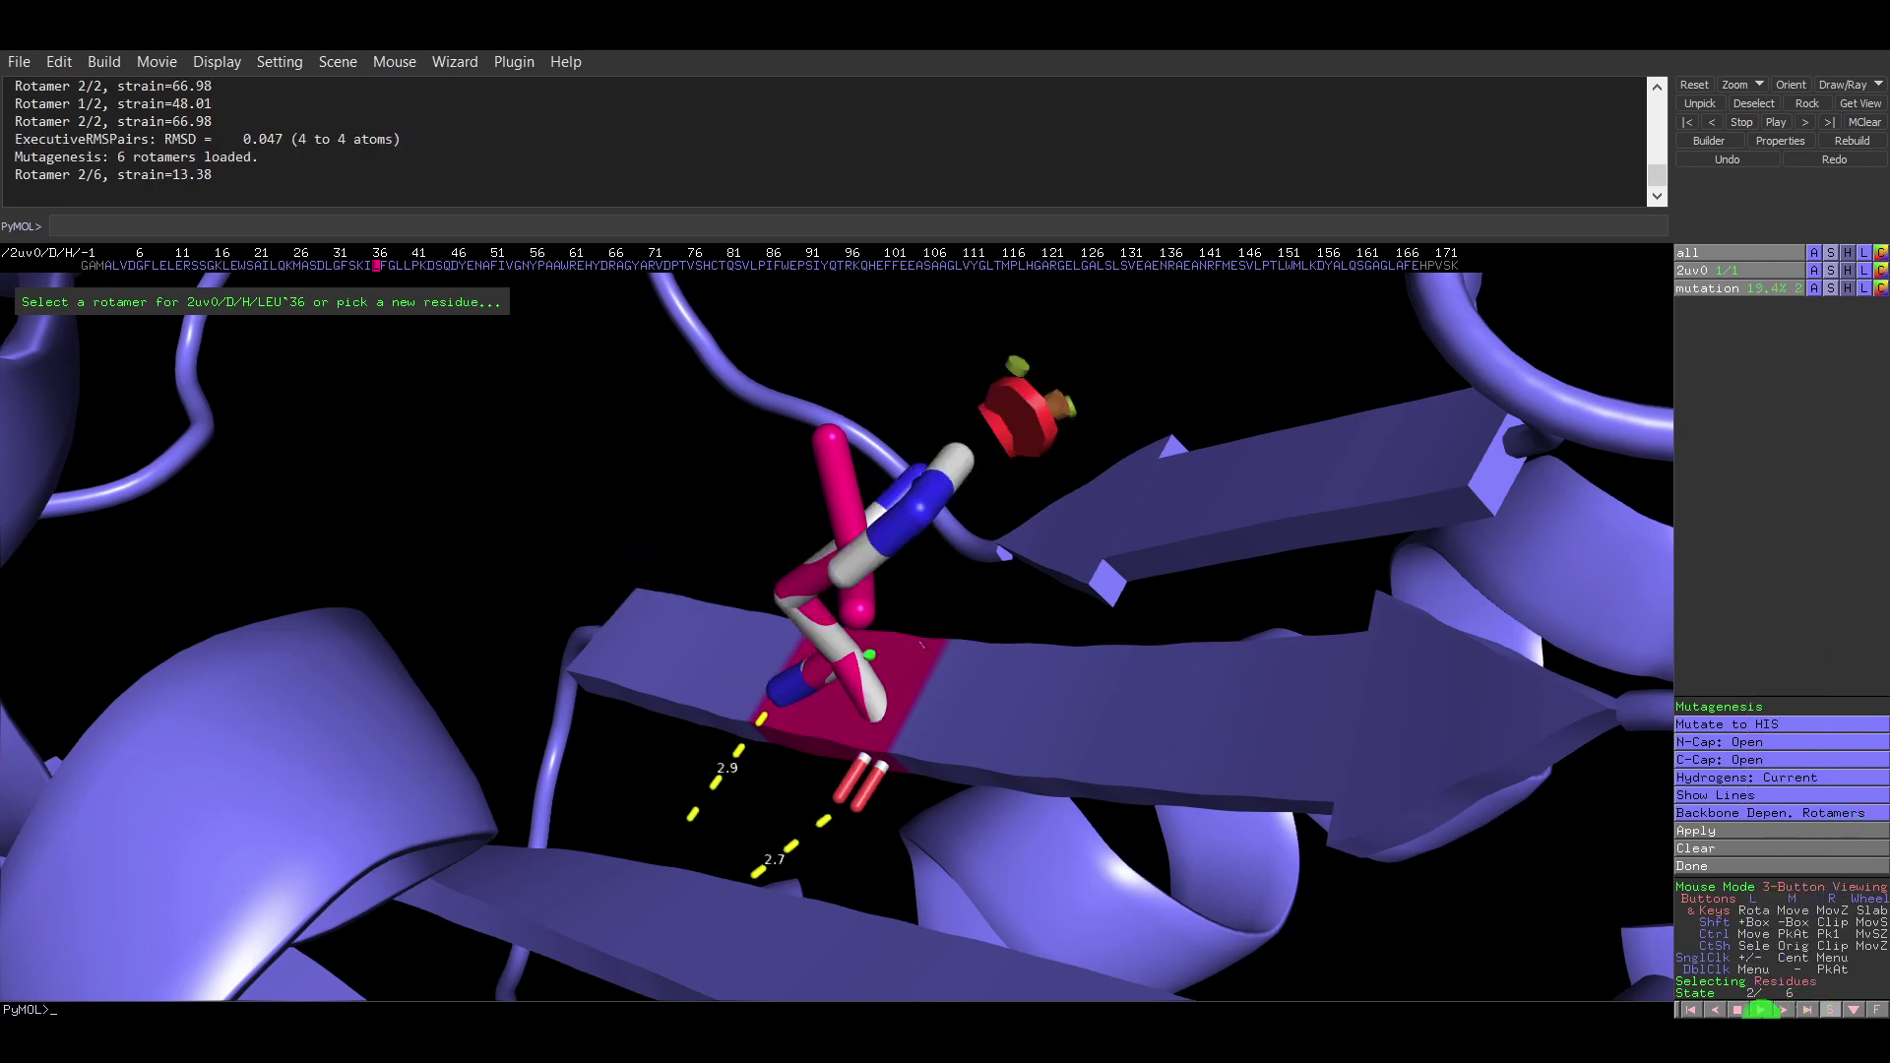
left_click(1718, 1011)
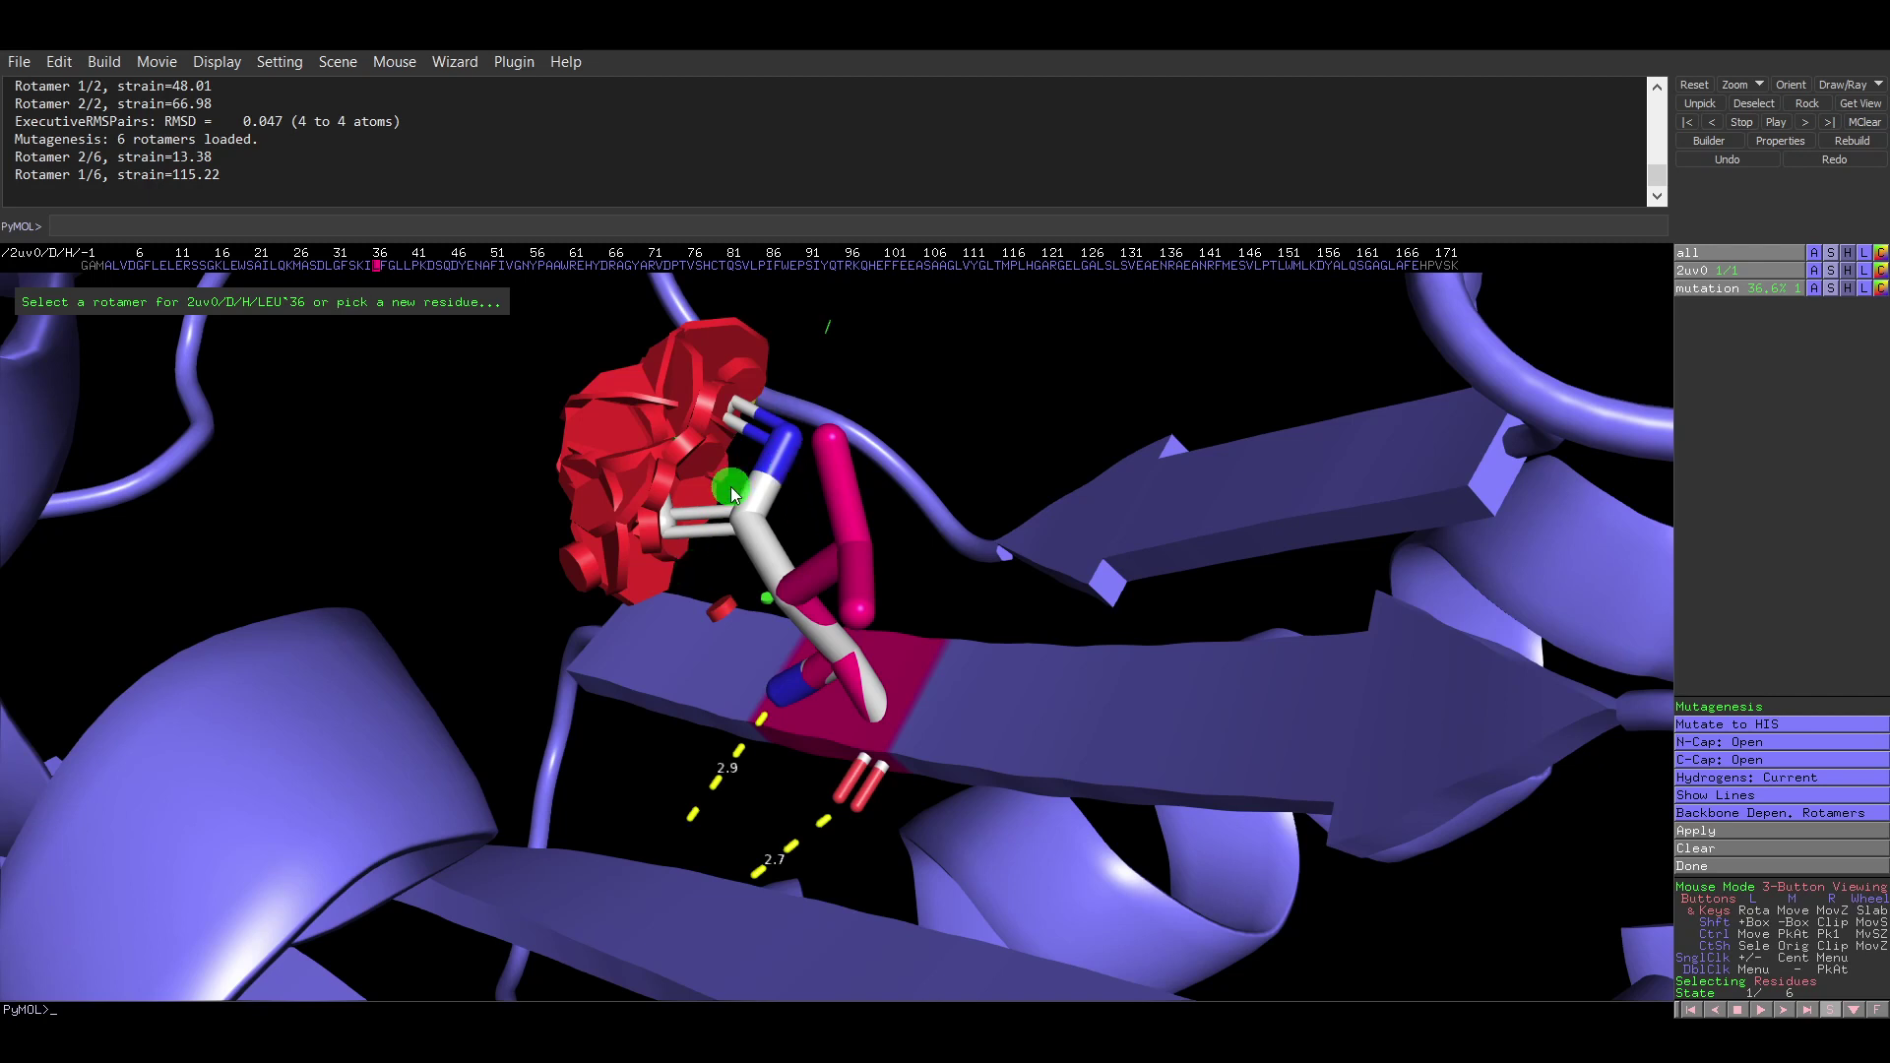
left_click(1723, 834)
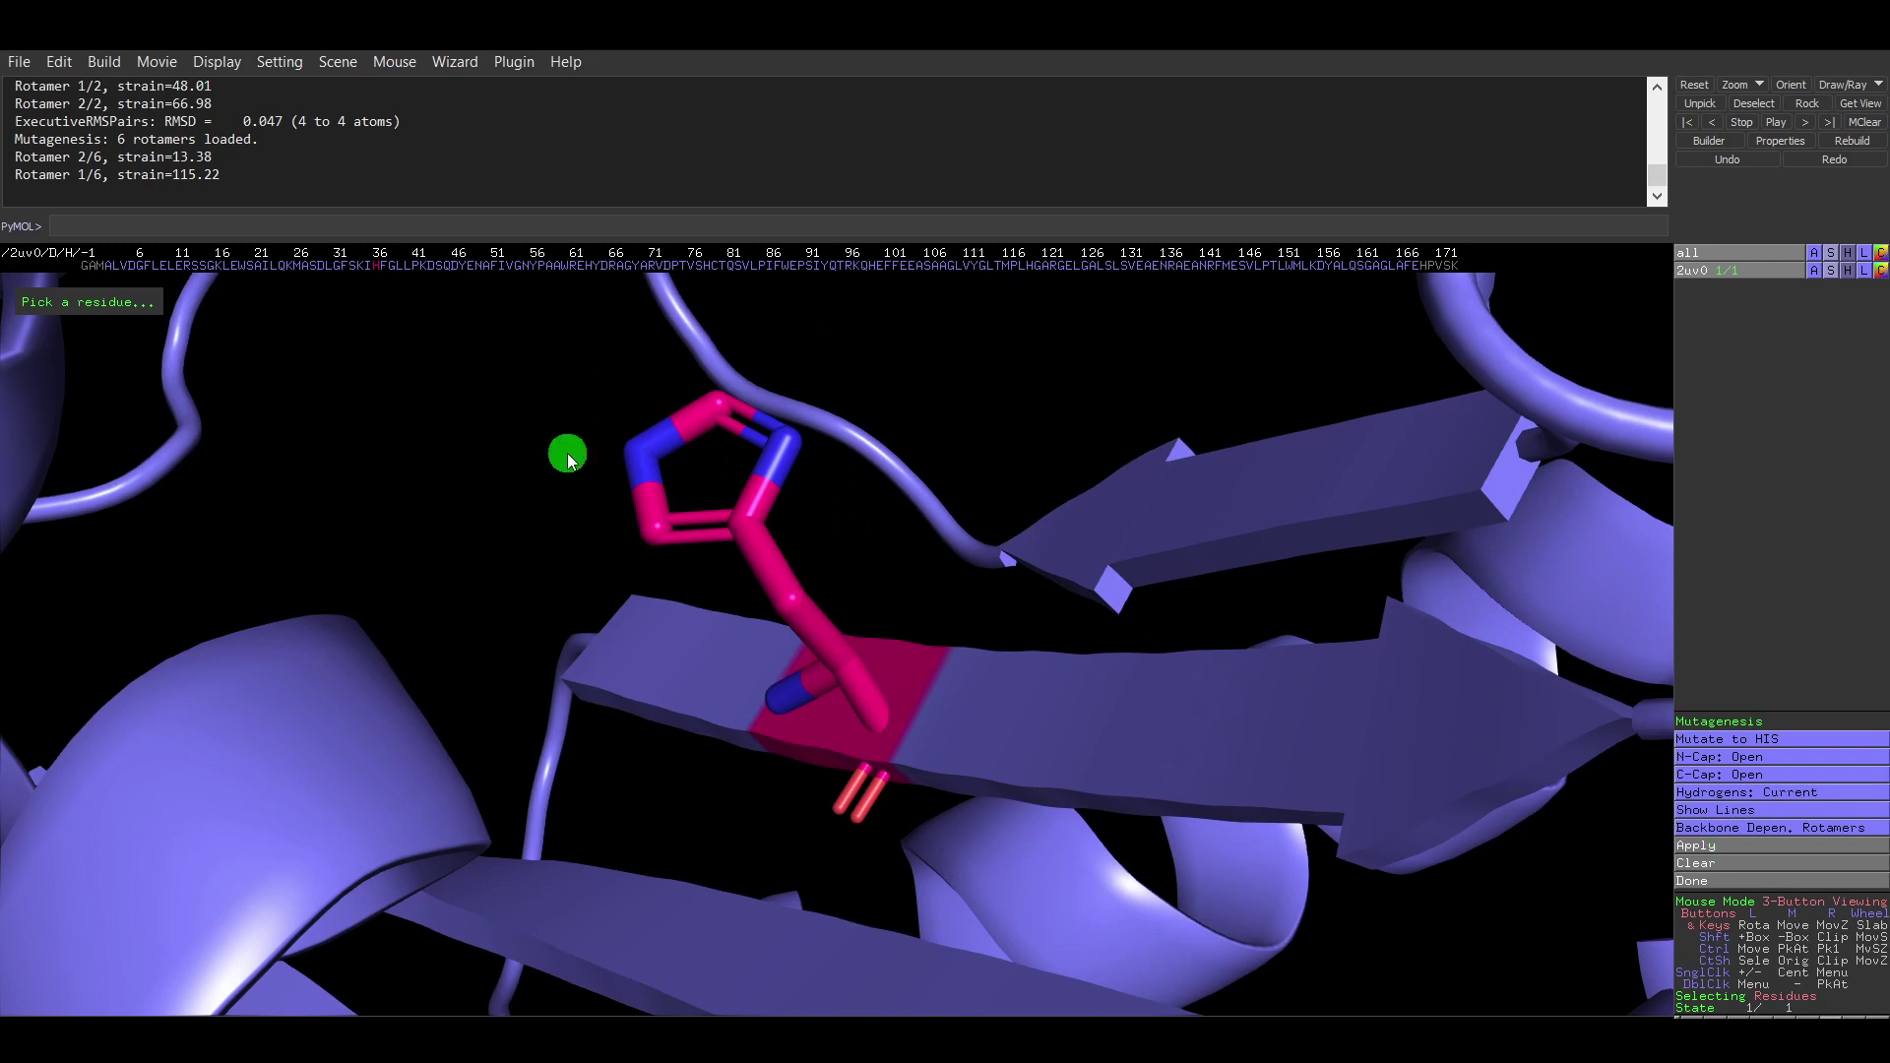
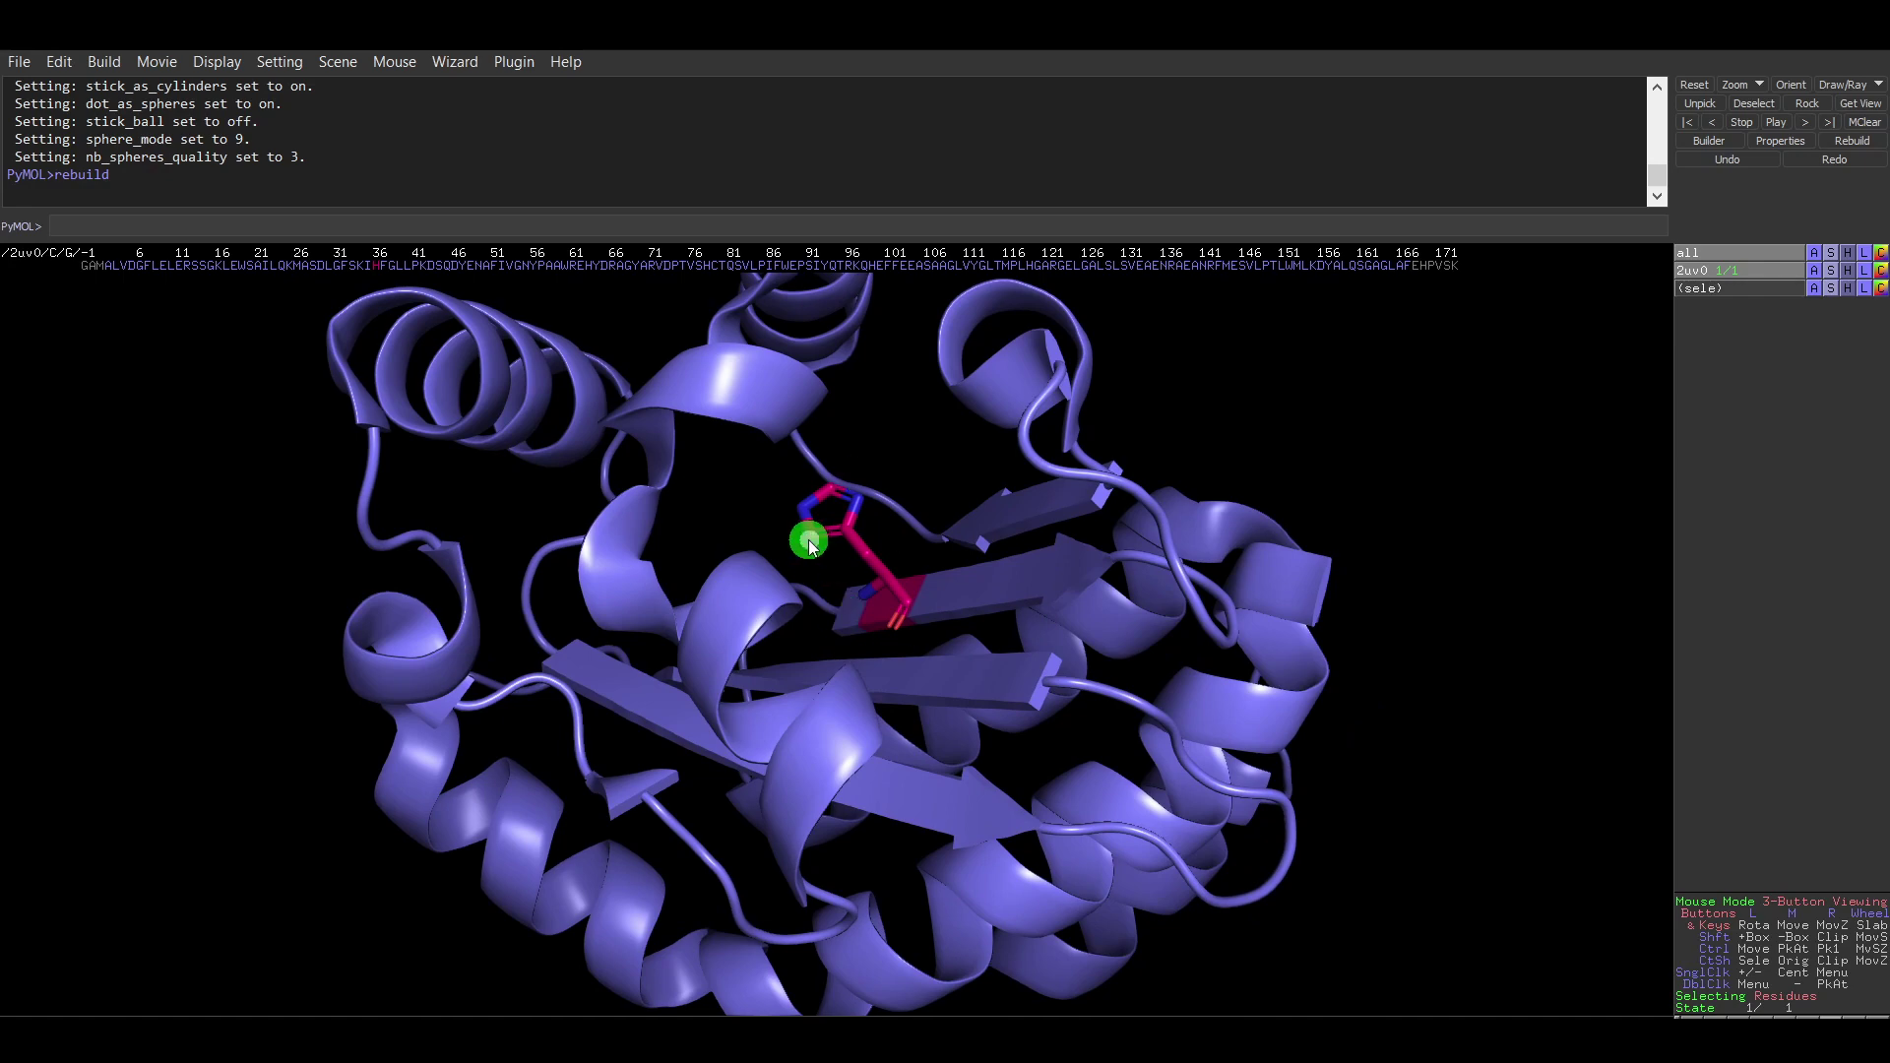
Select the mutated residue His36 and expand the selection to include the atoms surrounding it.
left_click_drag(806, 540, 785, 548)
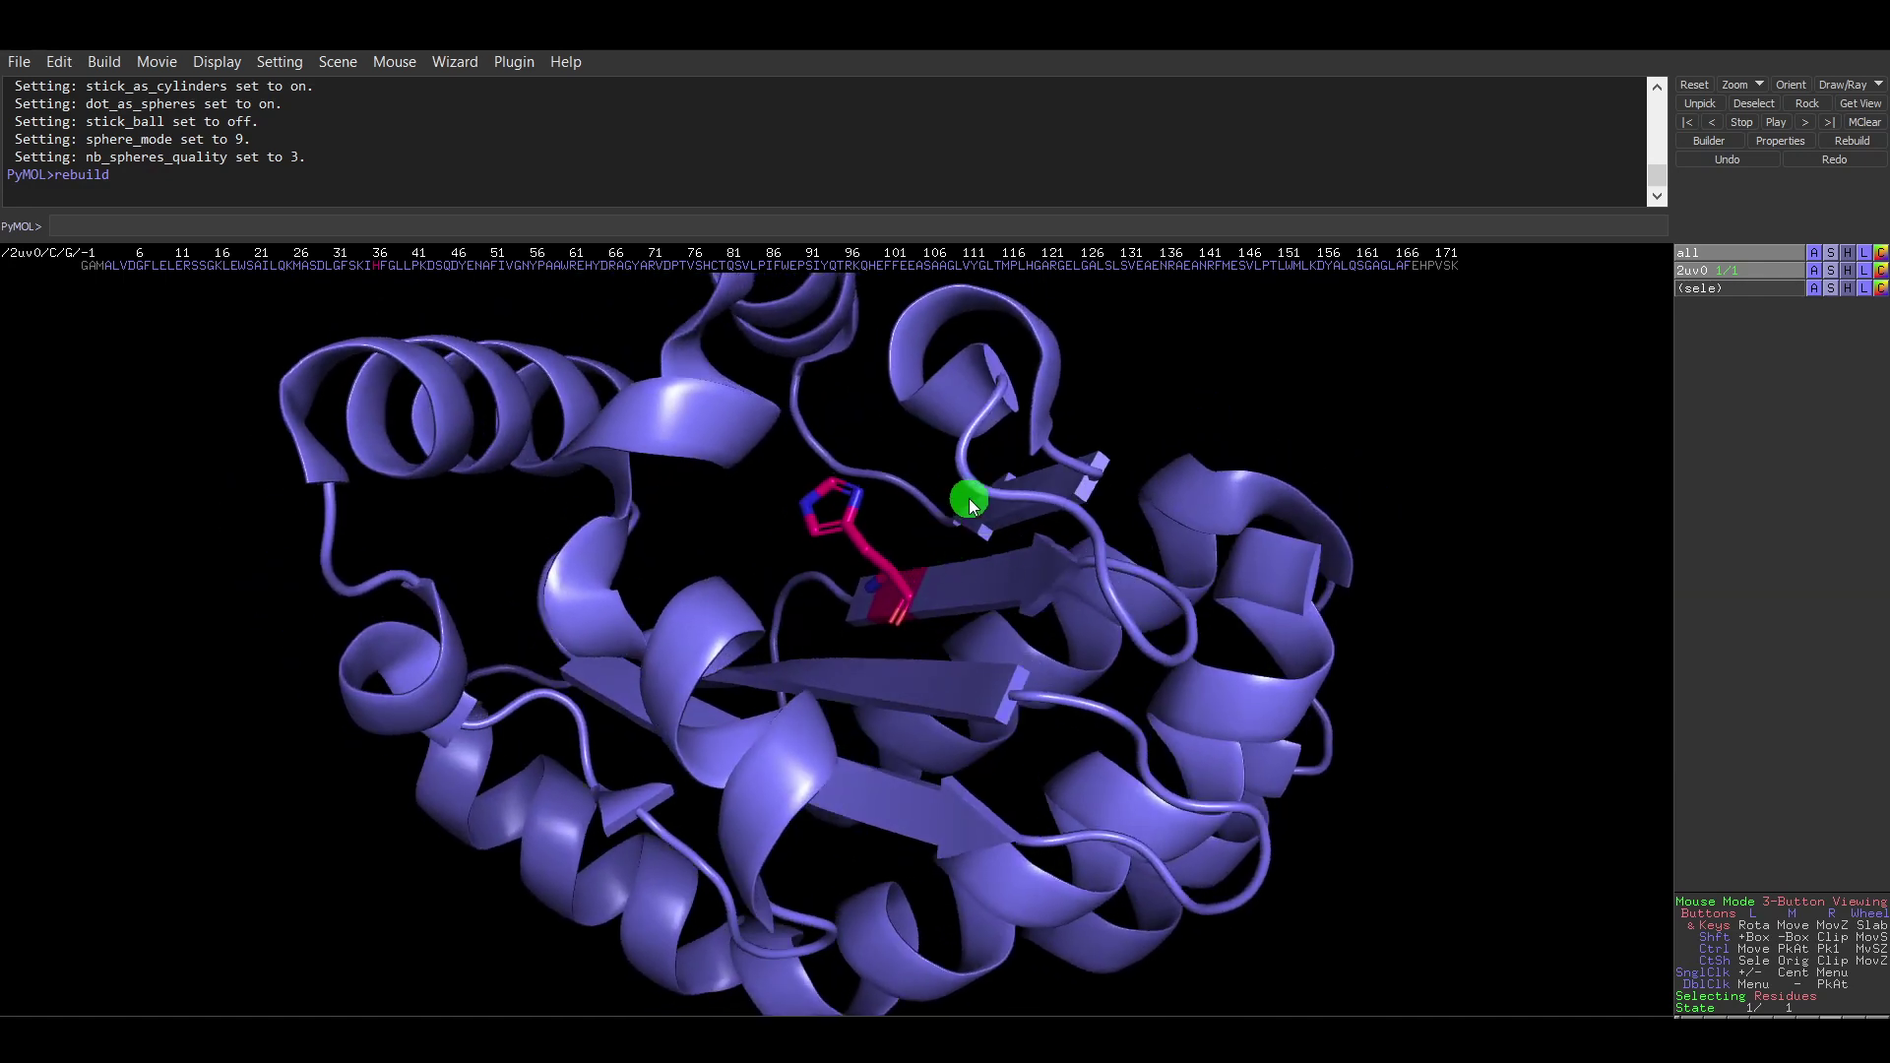
right_click_drag(971, 498, 1161, 620)
middle_click_drag(674, 512, 591, 604)
left_click_drag(1263, 399, 1178, 472)
mouse_move(905, 586)
left_mouse_down()
mouse_move(945, 553)
mouse_move(938, 601)
mouse_move(780, 638)
left_mouse_up()
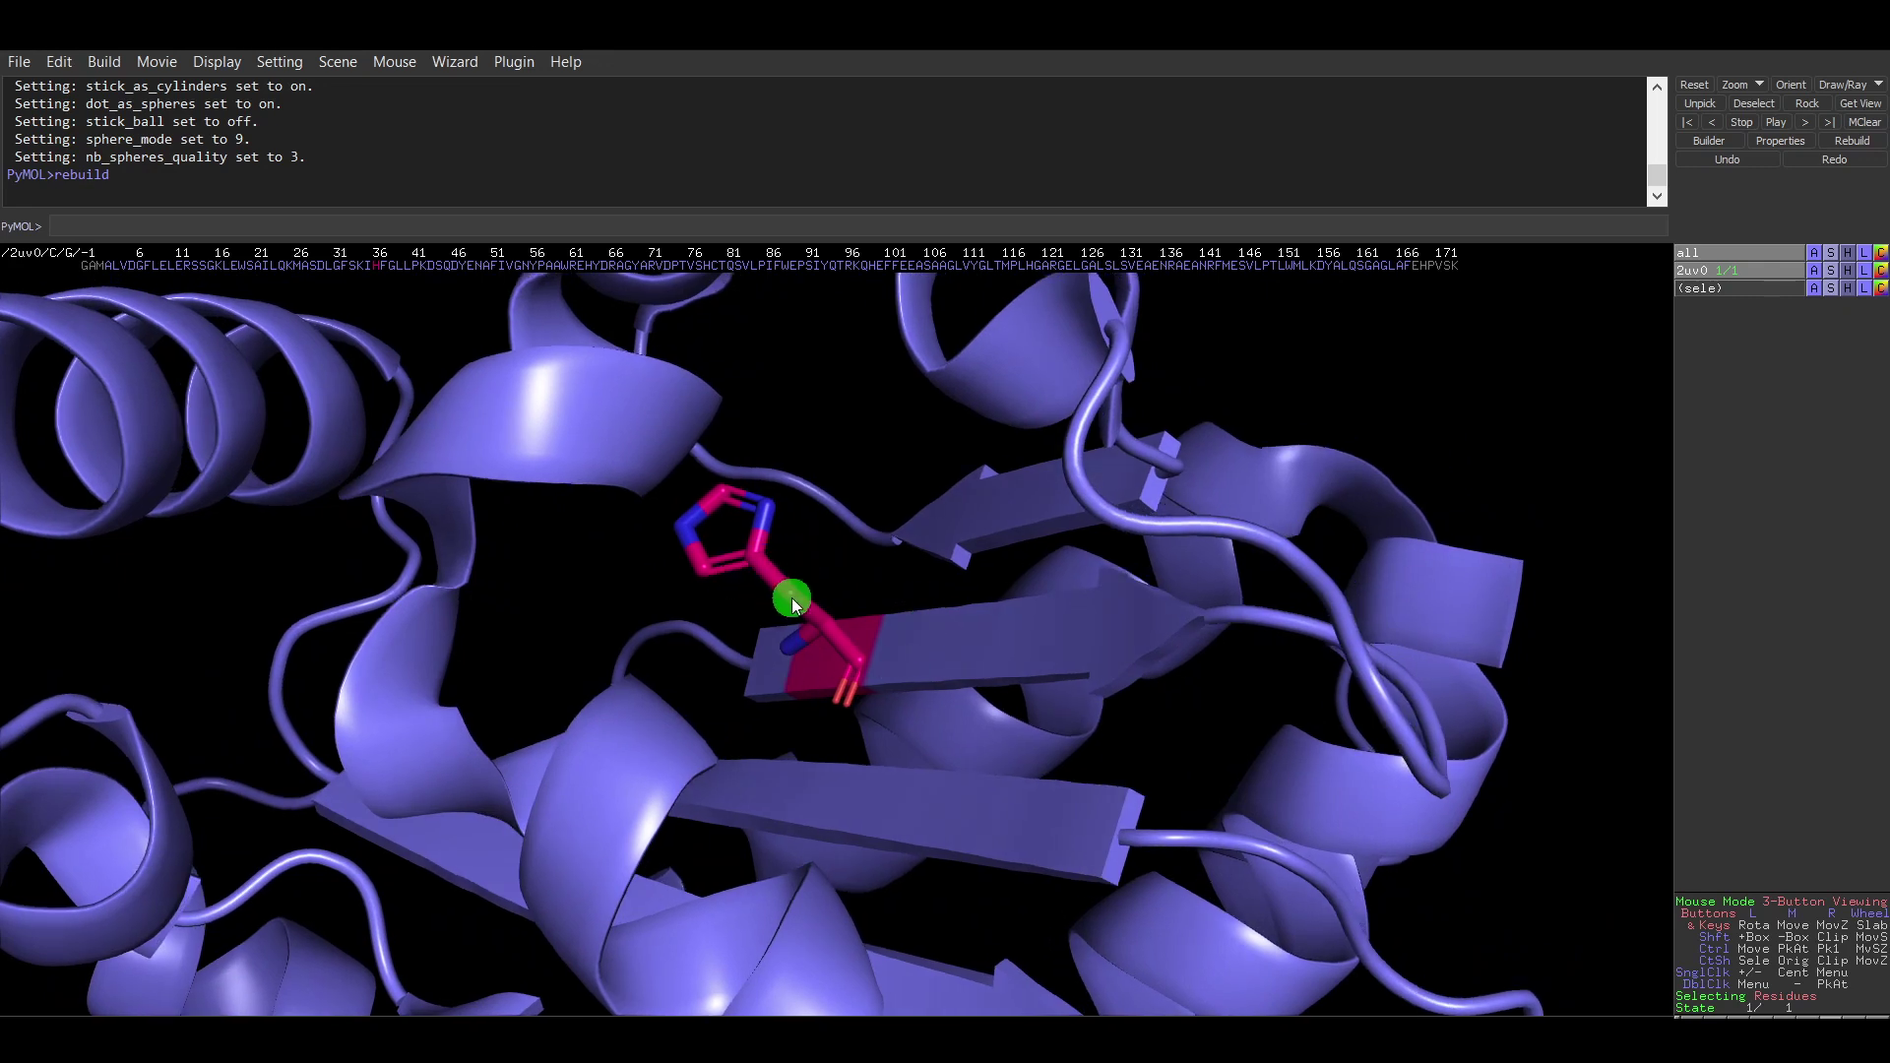
left_click(788, 595)
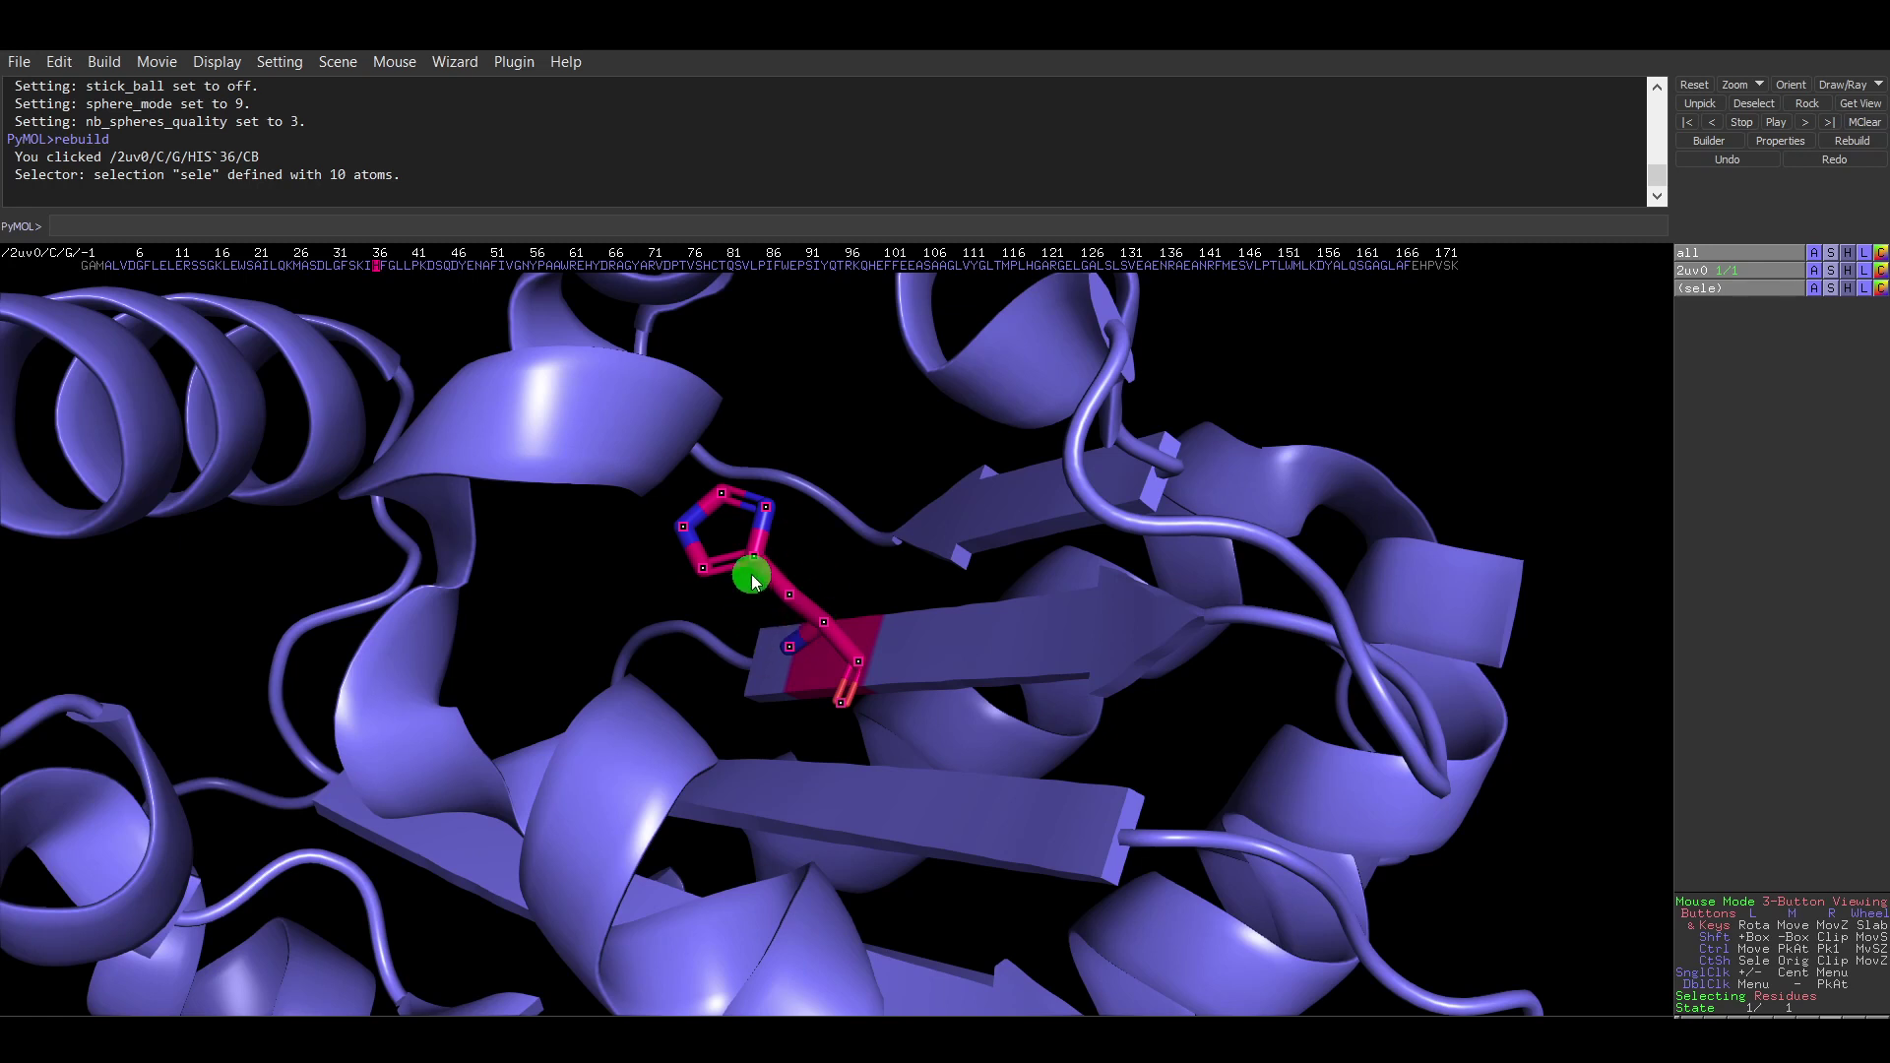
left_click(1814, 288)
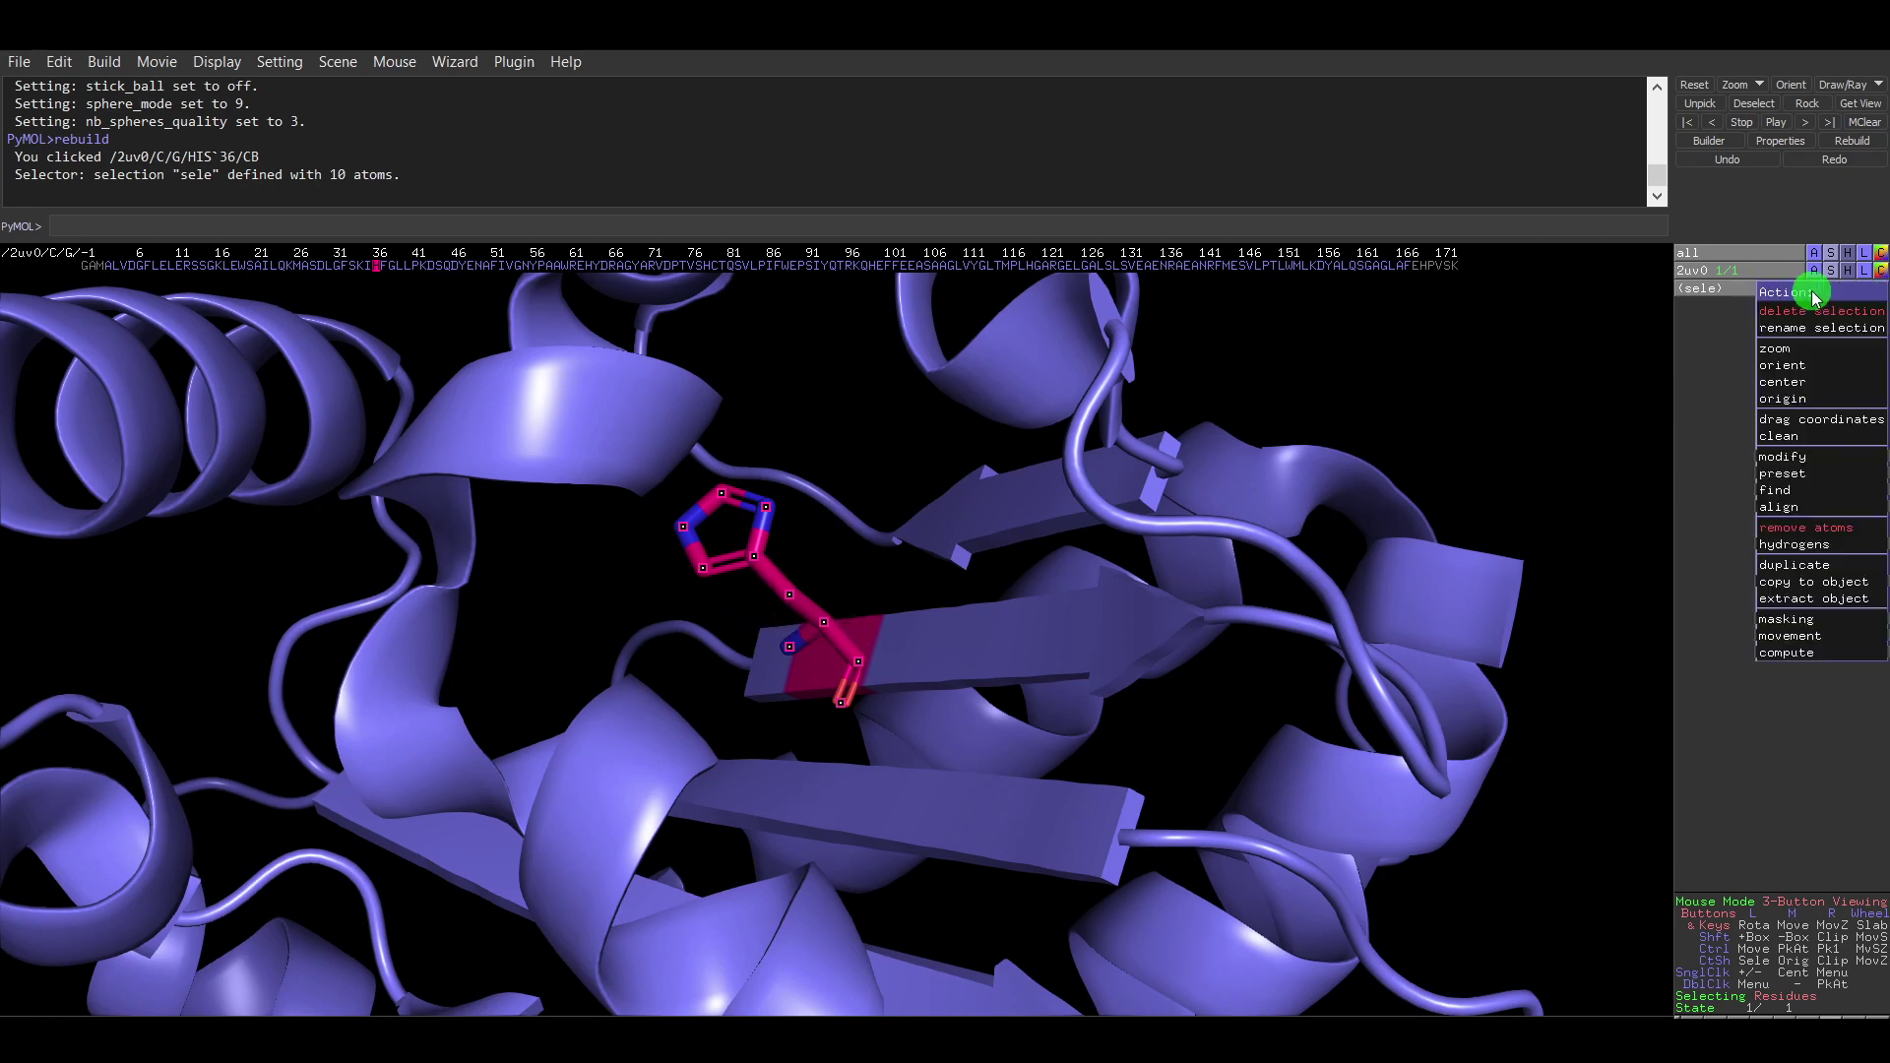
left_click(1807, 458)
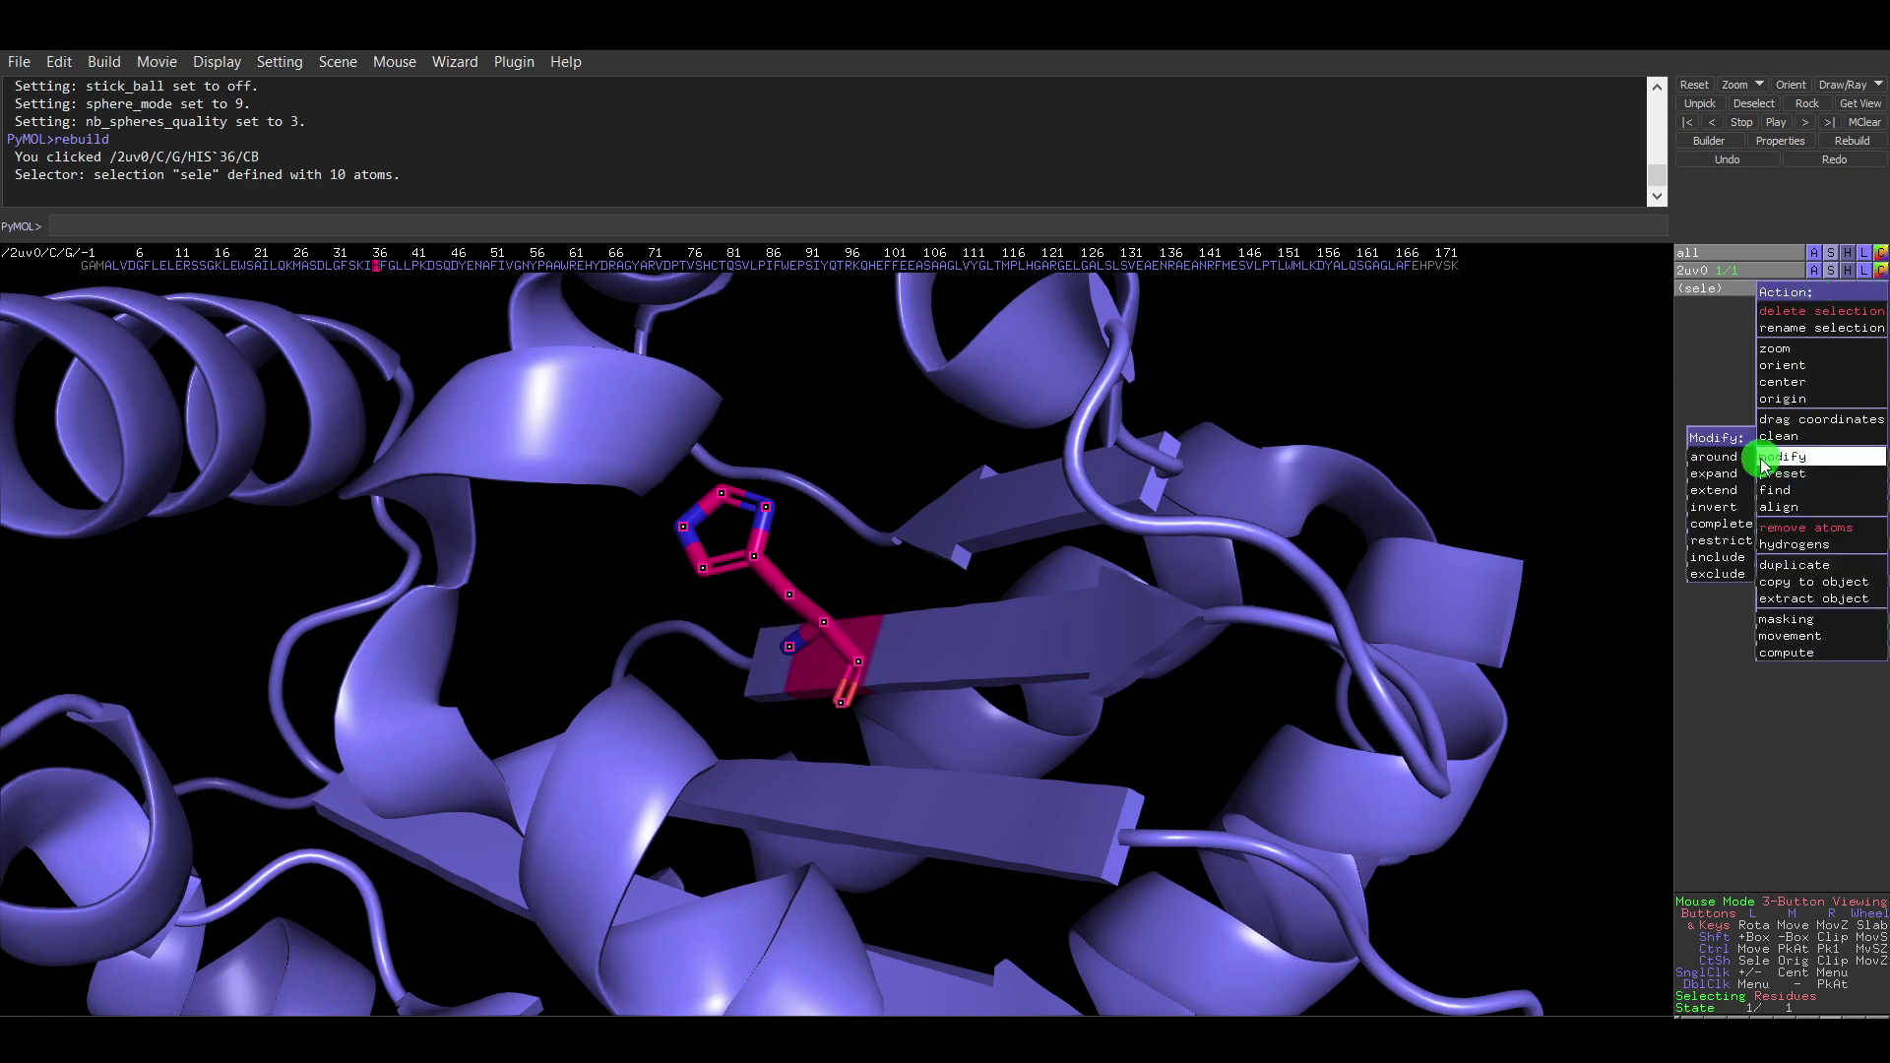
mouse_move(1718, 477)
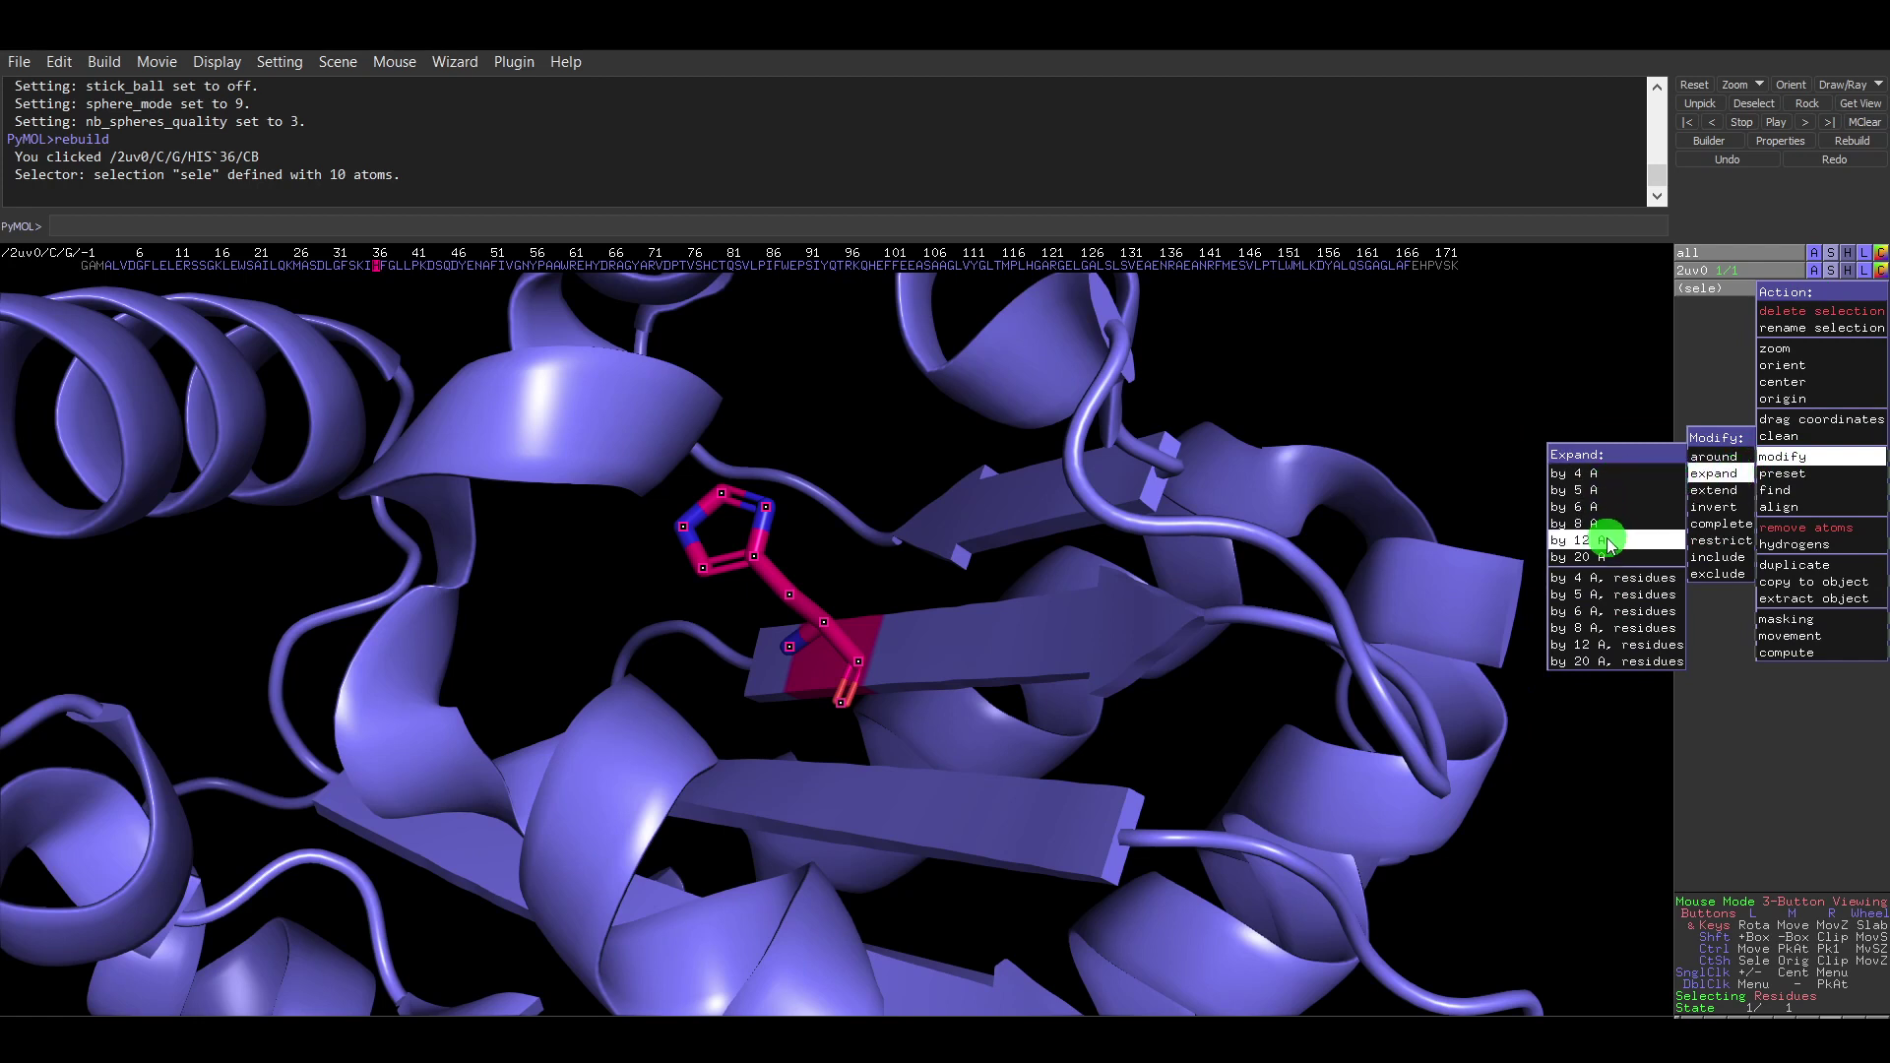
left_click(1610, 498)
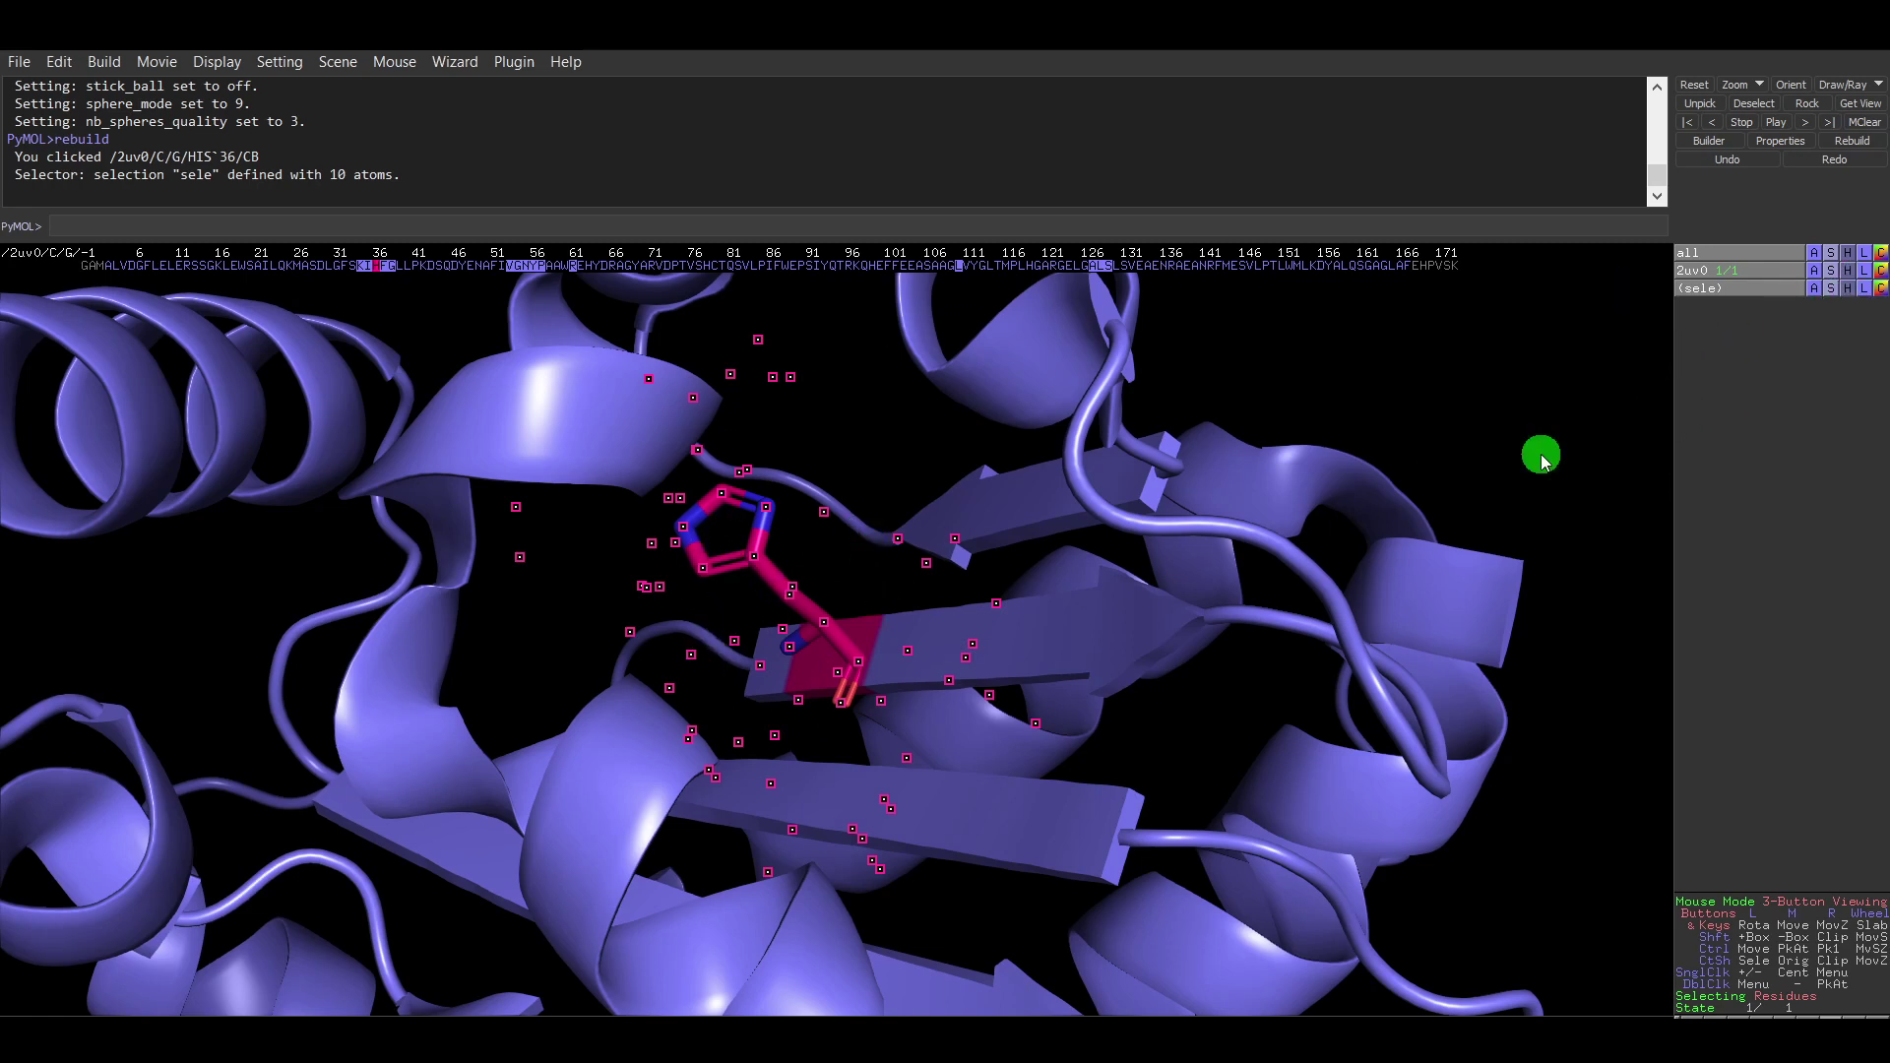
Show the expanded selection around His36 as sticks and color it by element with the cyan-carbon scheme.
left_click(1833, 294)
left_click(1814, 418)
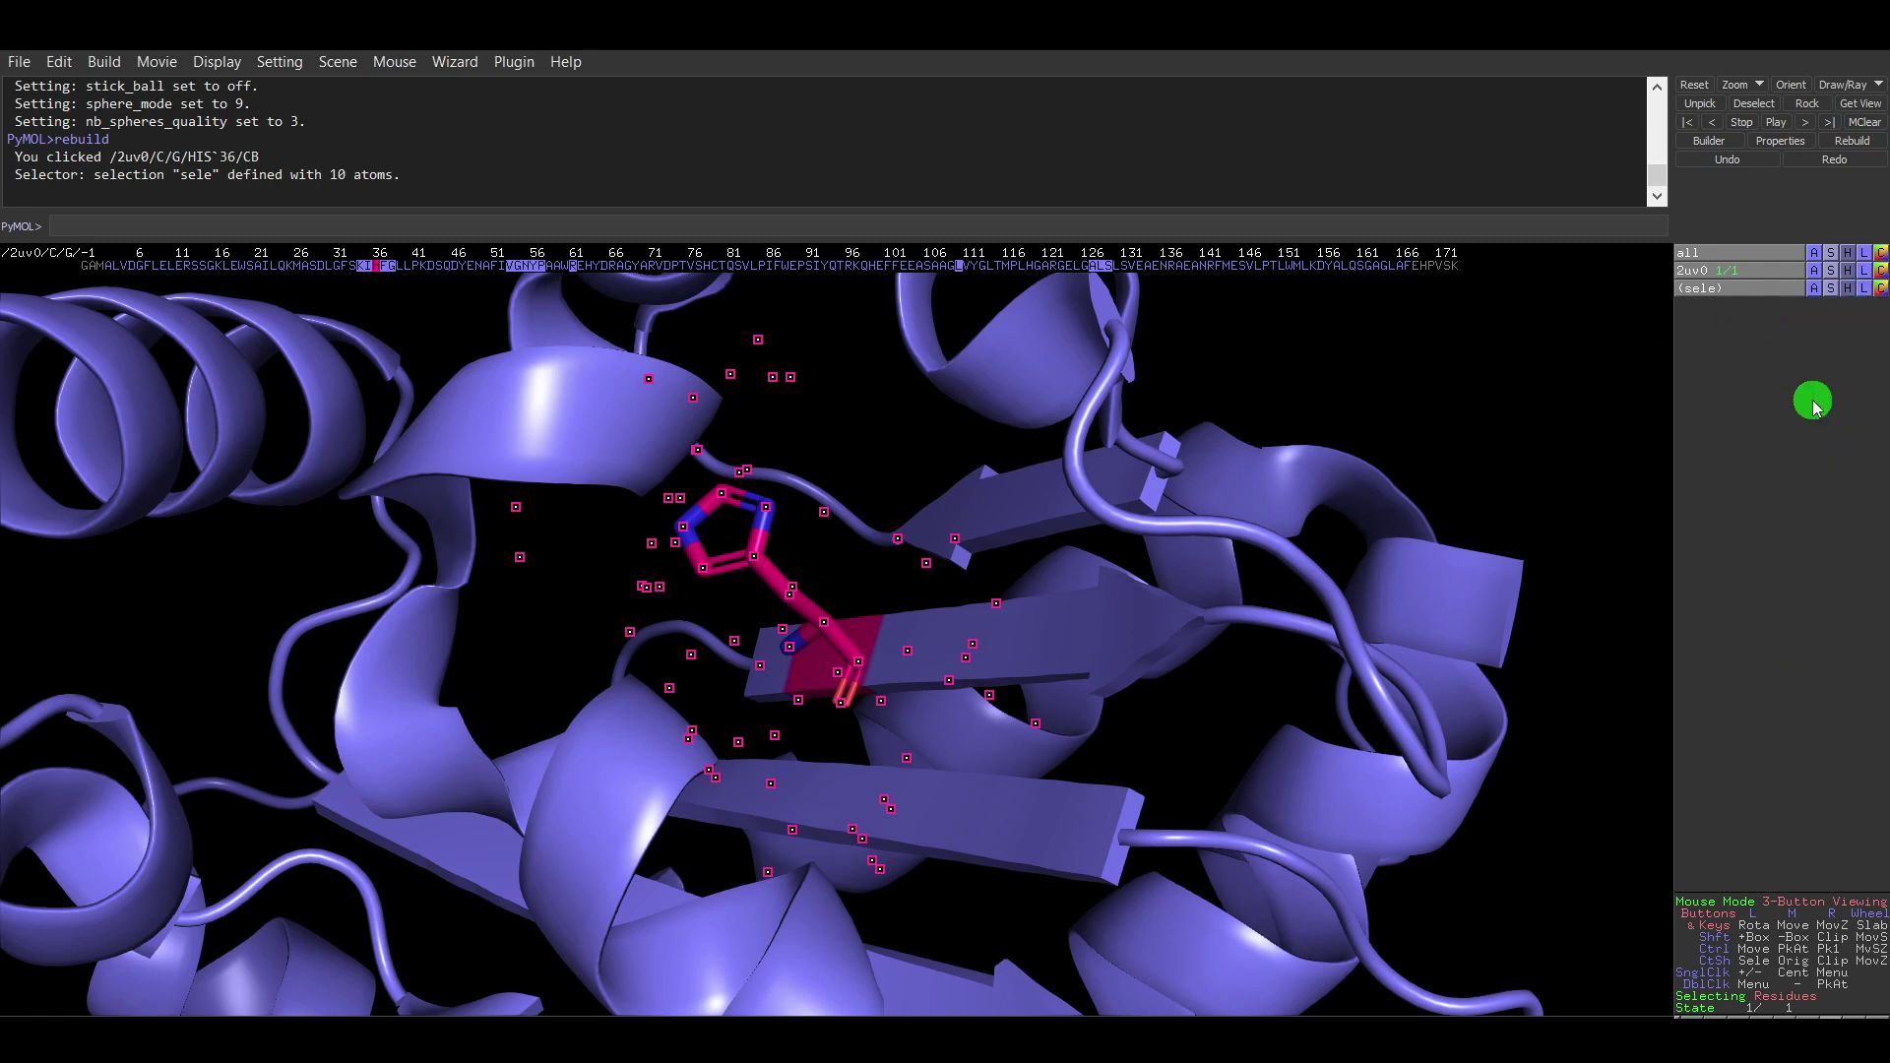
left_click(1830, 288)
left_click(1833, 404)
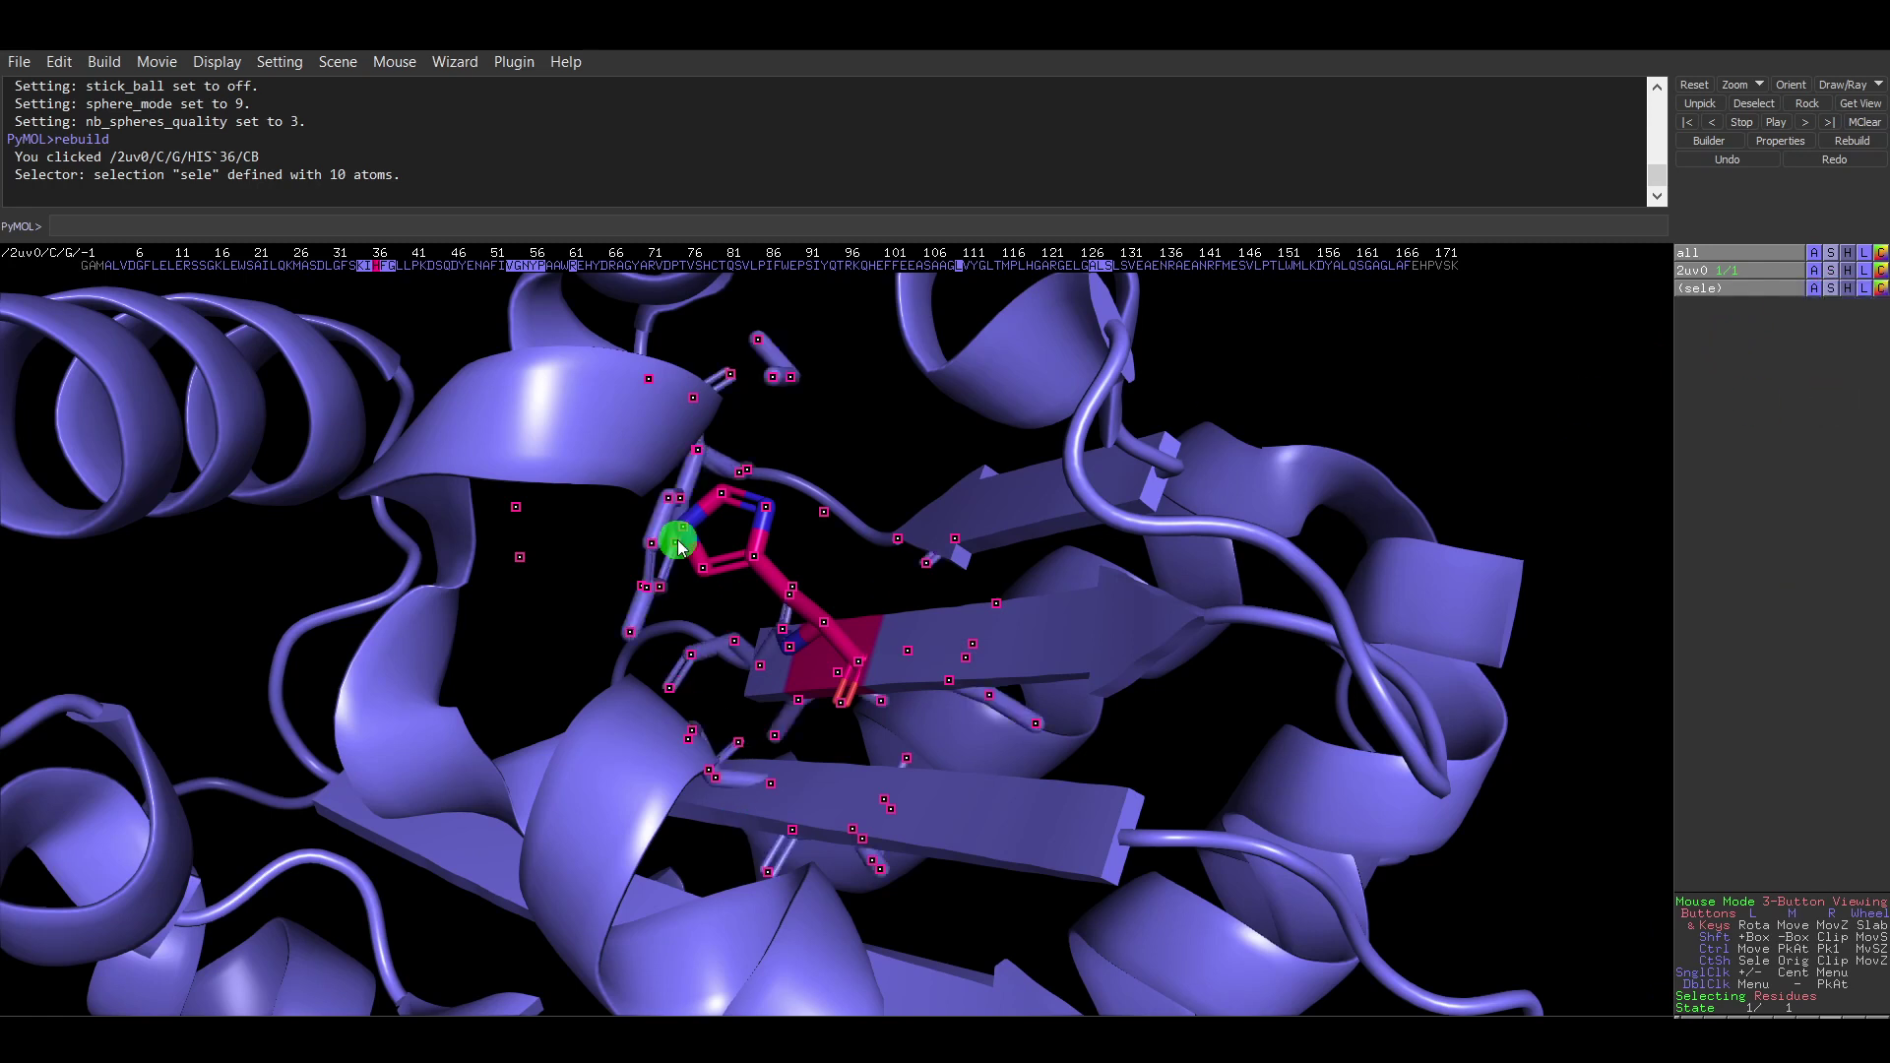
left_click(1881, 292)
mouse_move(1865, 310)
left_click(1767, 347)
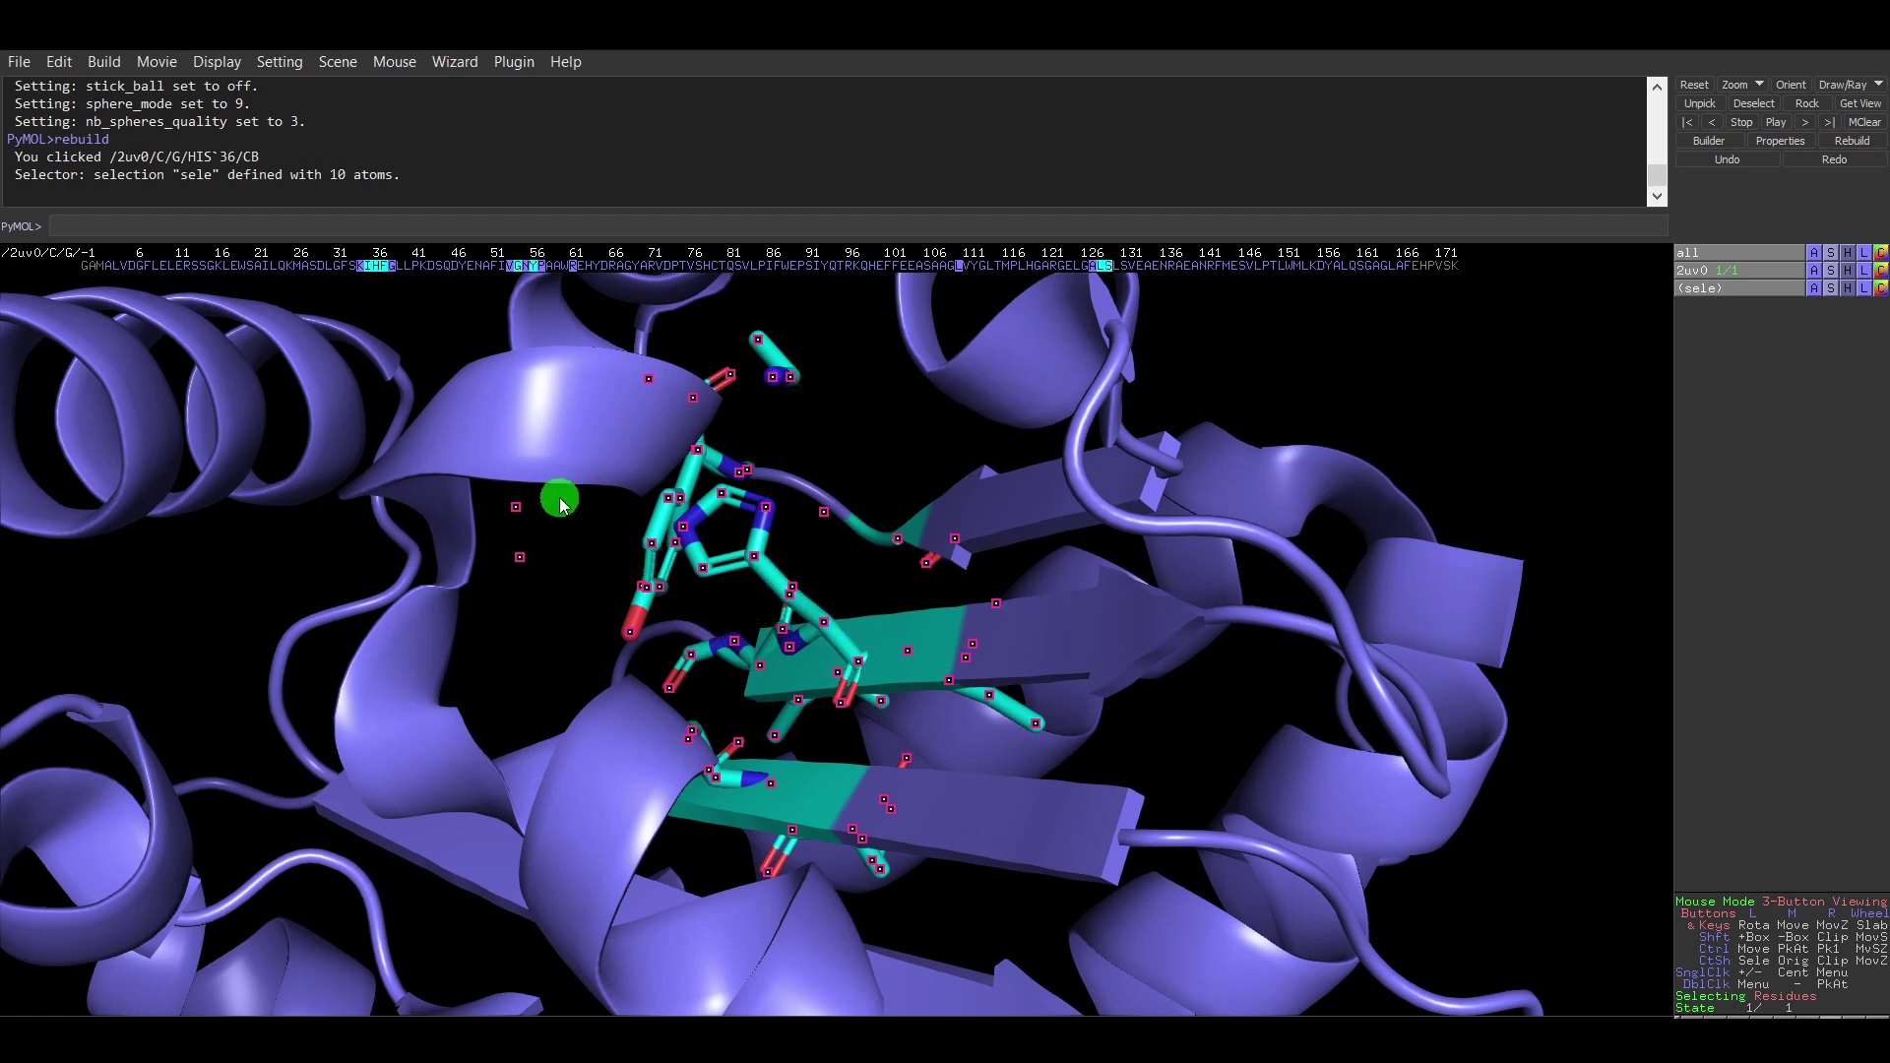
Run the clean action on the expanded selection to relax His36 and its surrounding atoms.
left_click_drag(670, 566, 658, 604)
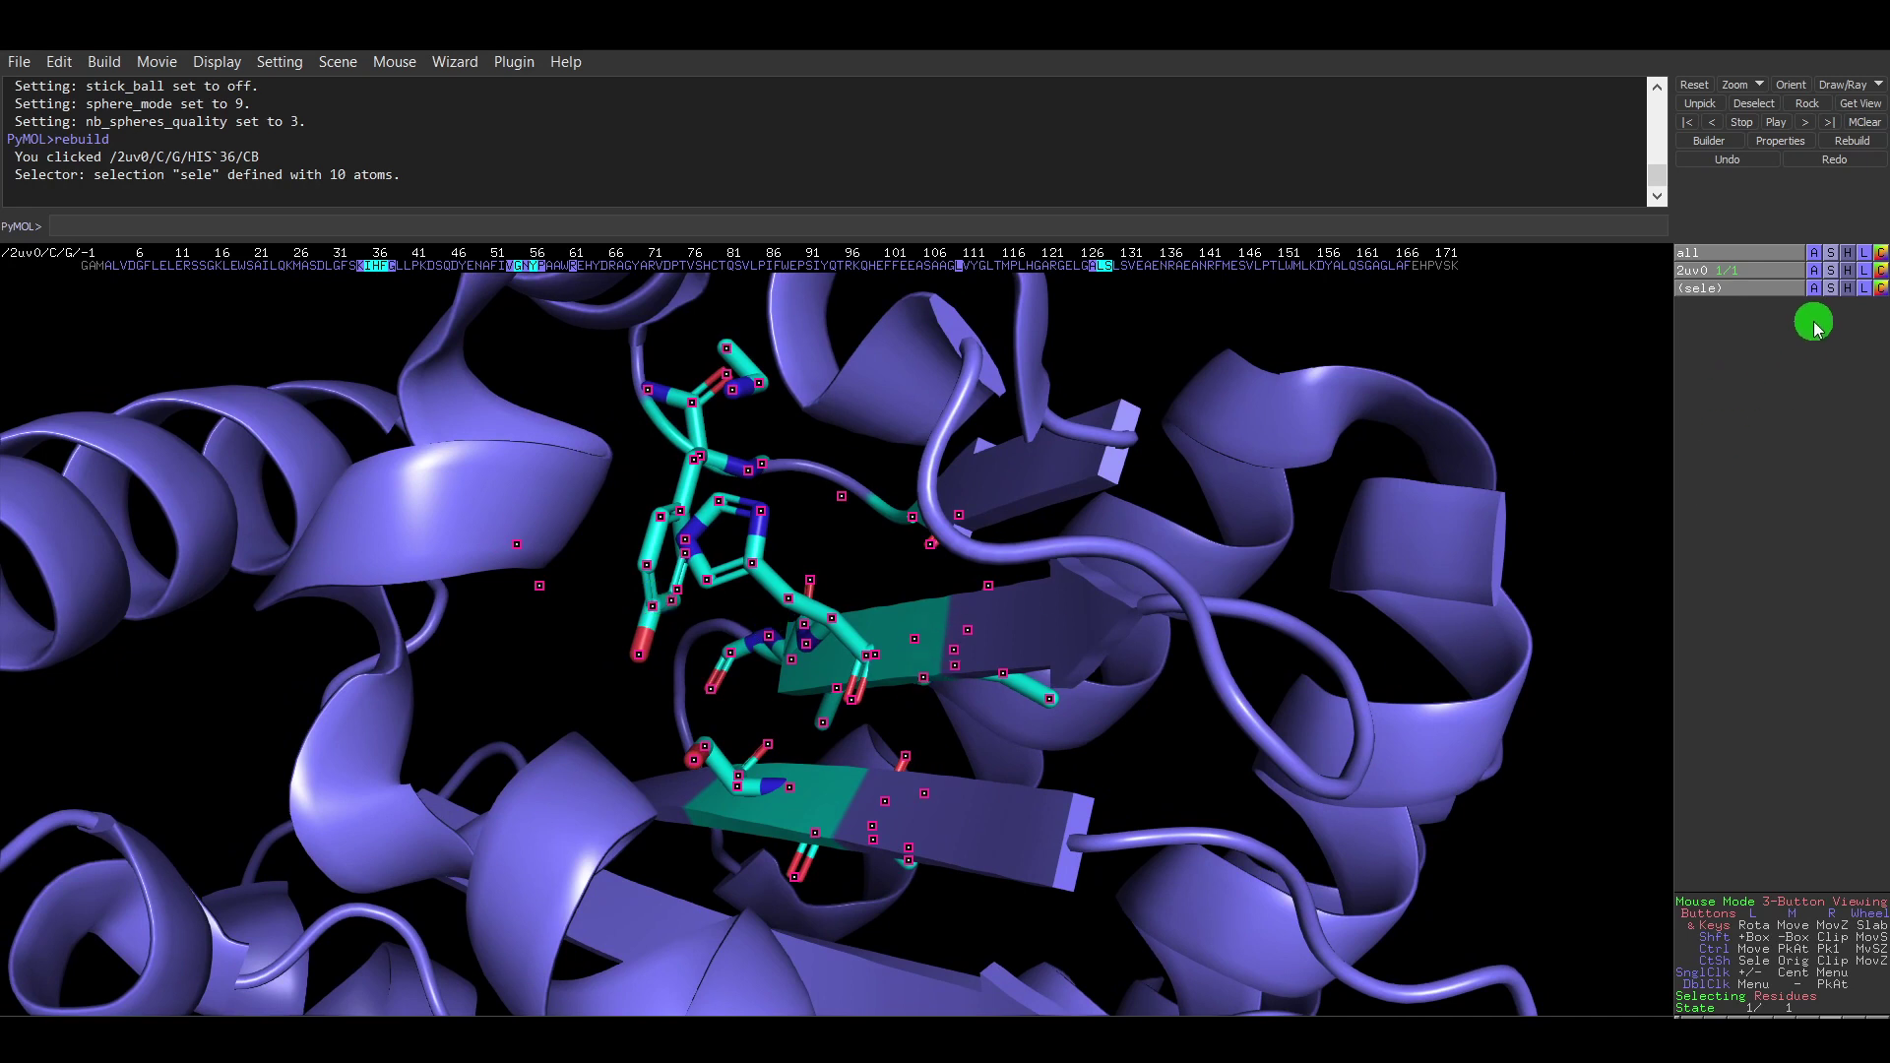
left_click(1820, 290)
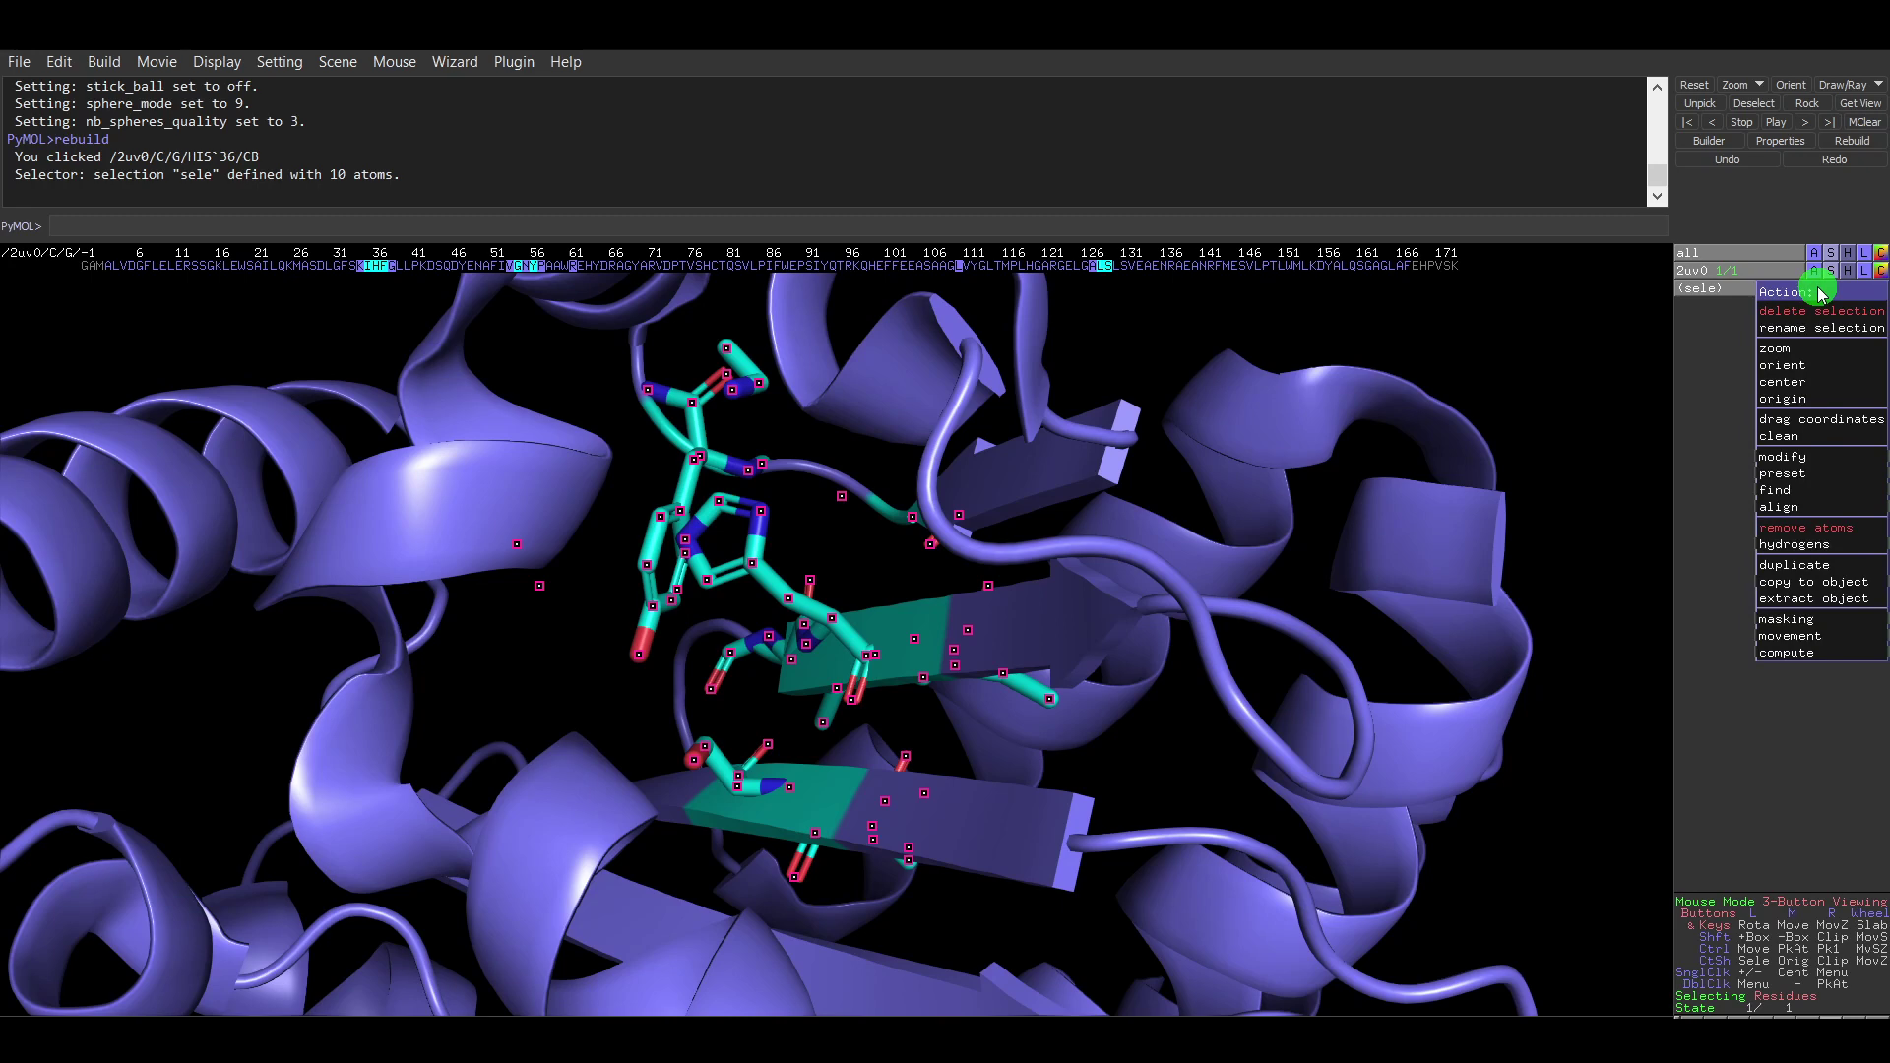
left_click(1784, 436)
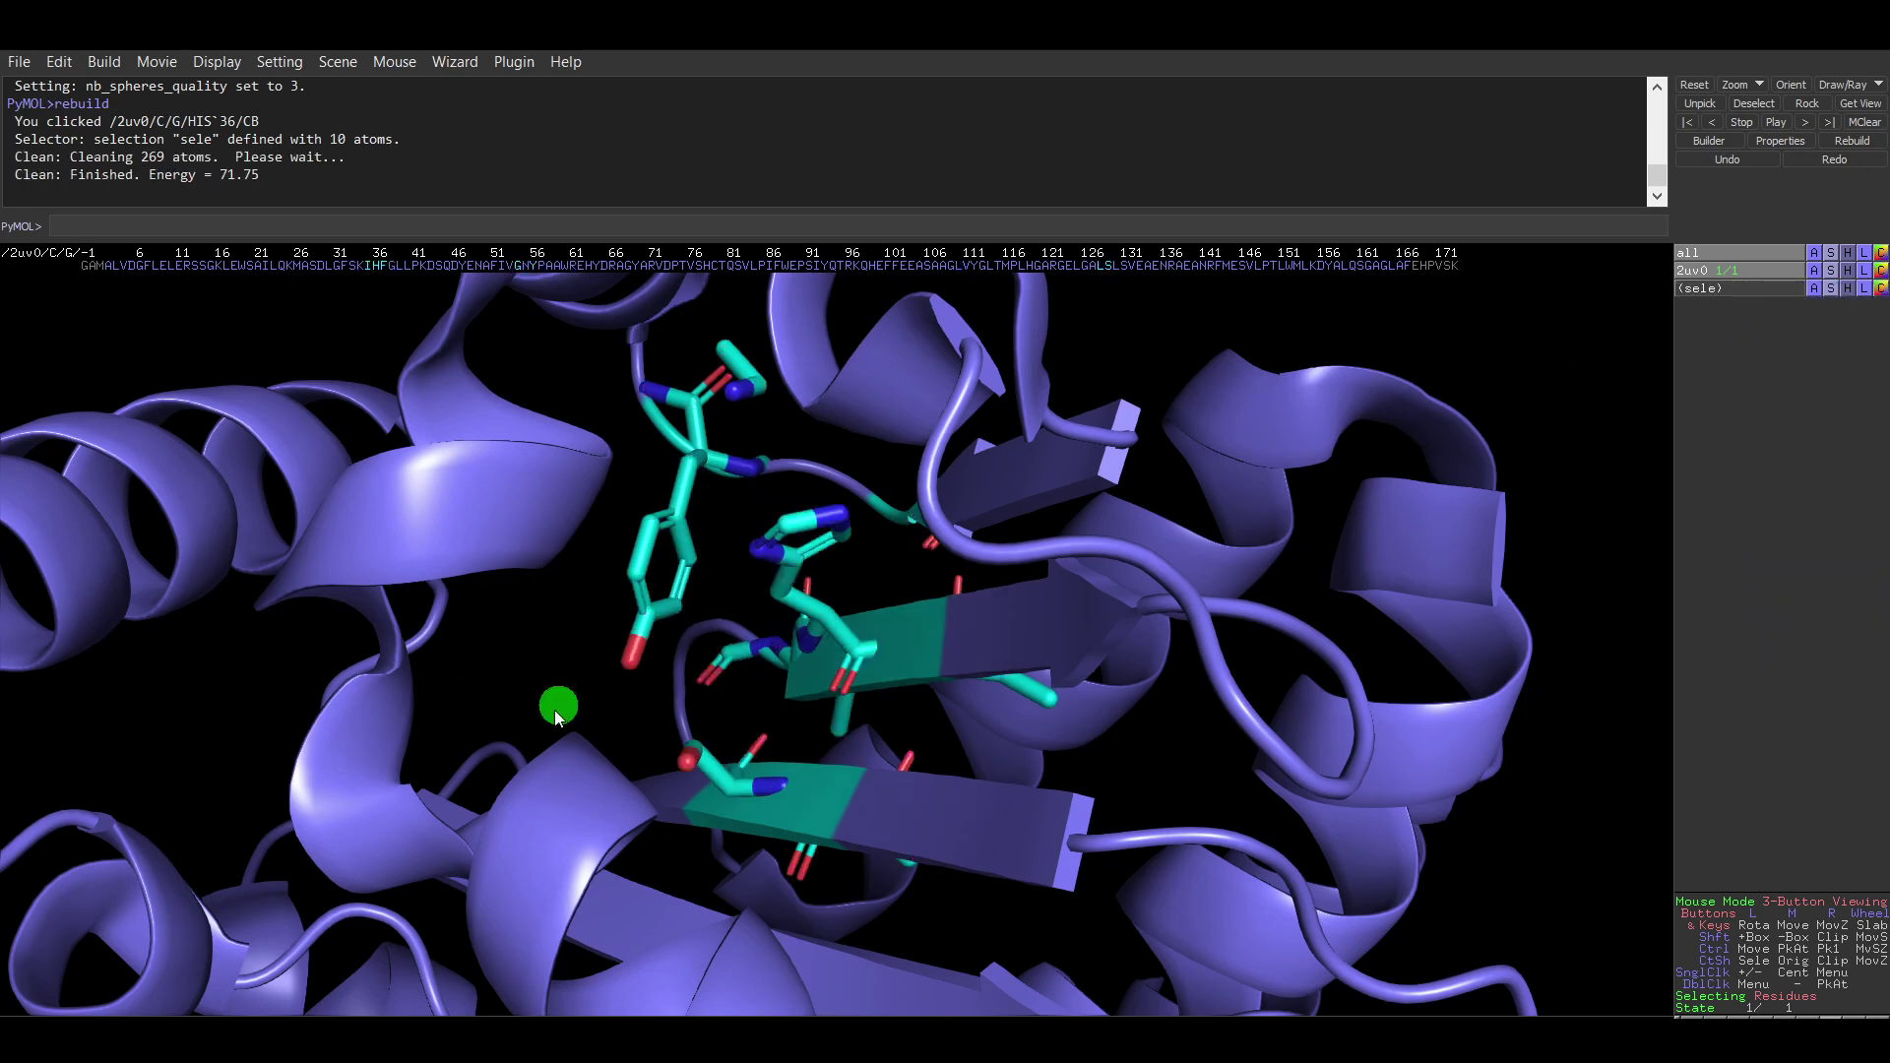
Inspect the cleaned surroundings of His36 and hide the sticks of the whole 2uv0 object.
right_click_drag(992, 460, 995, 618)
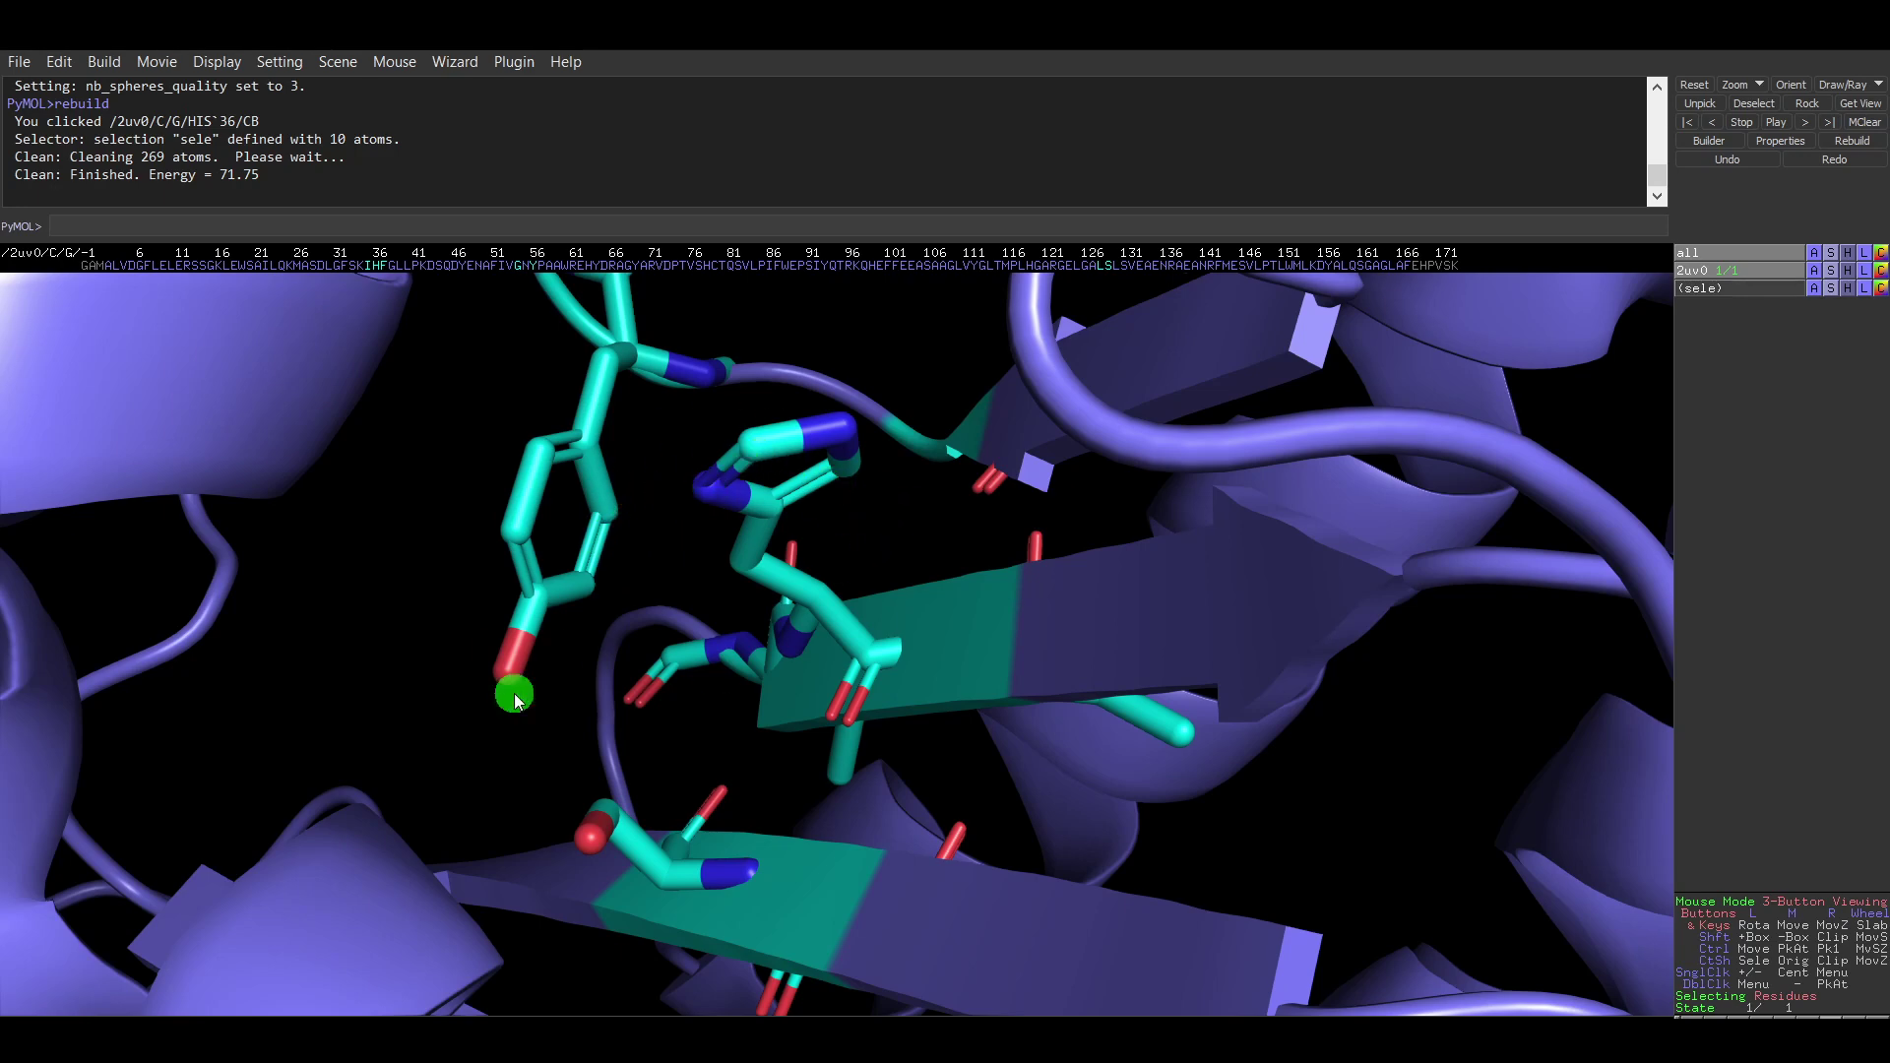
right_click_drag(796, 511, 957, 580)
mouse_move(958, 580)
left_mouse_down()
mouse_move(949, 519)
mouse_move(962, 549)
left_mouse_up()
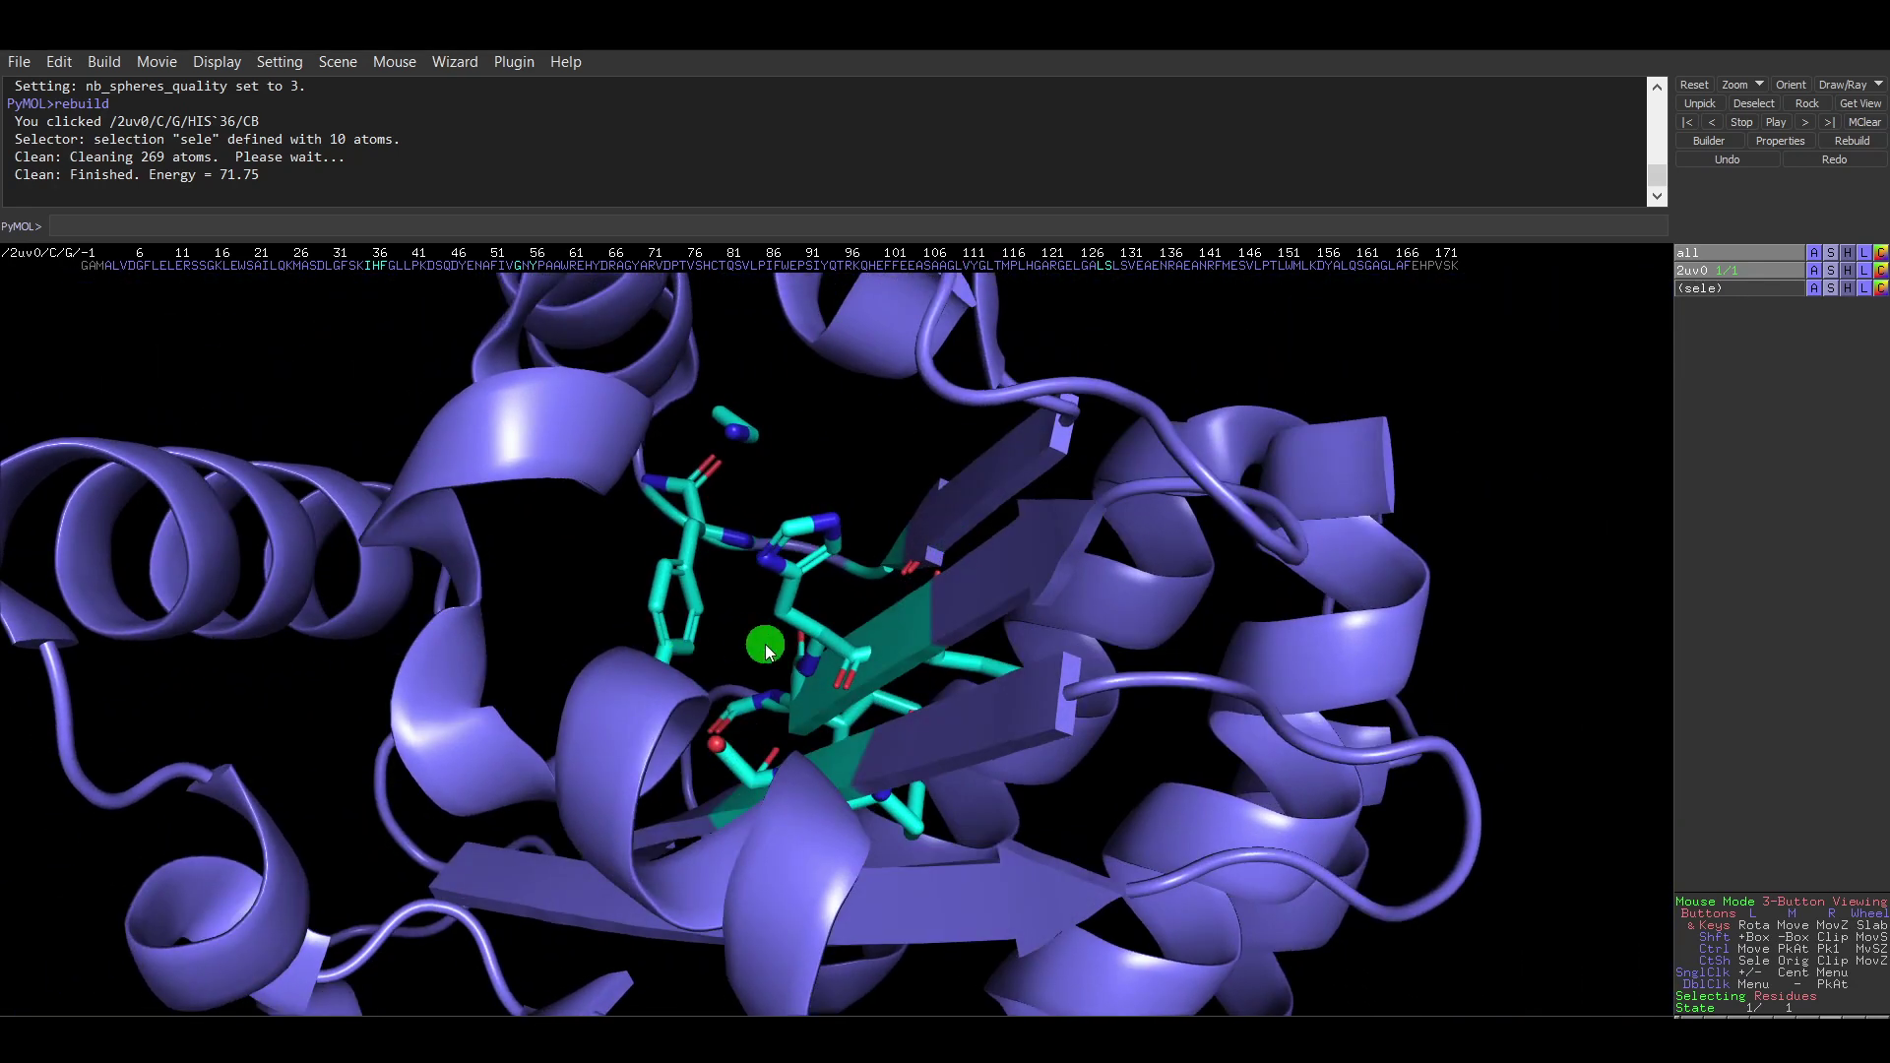
mouse_move(877, 468)
left_mouse_down()
mouse_move(890, 583)
mouse_move(890, 418)
mouse_move(867, 463)
left_mouse_up()
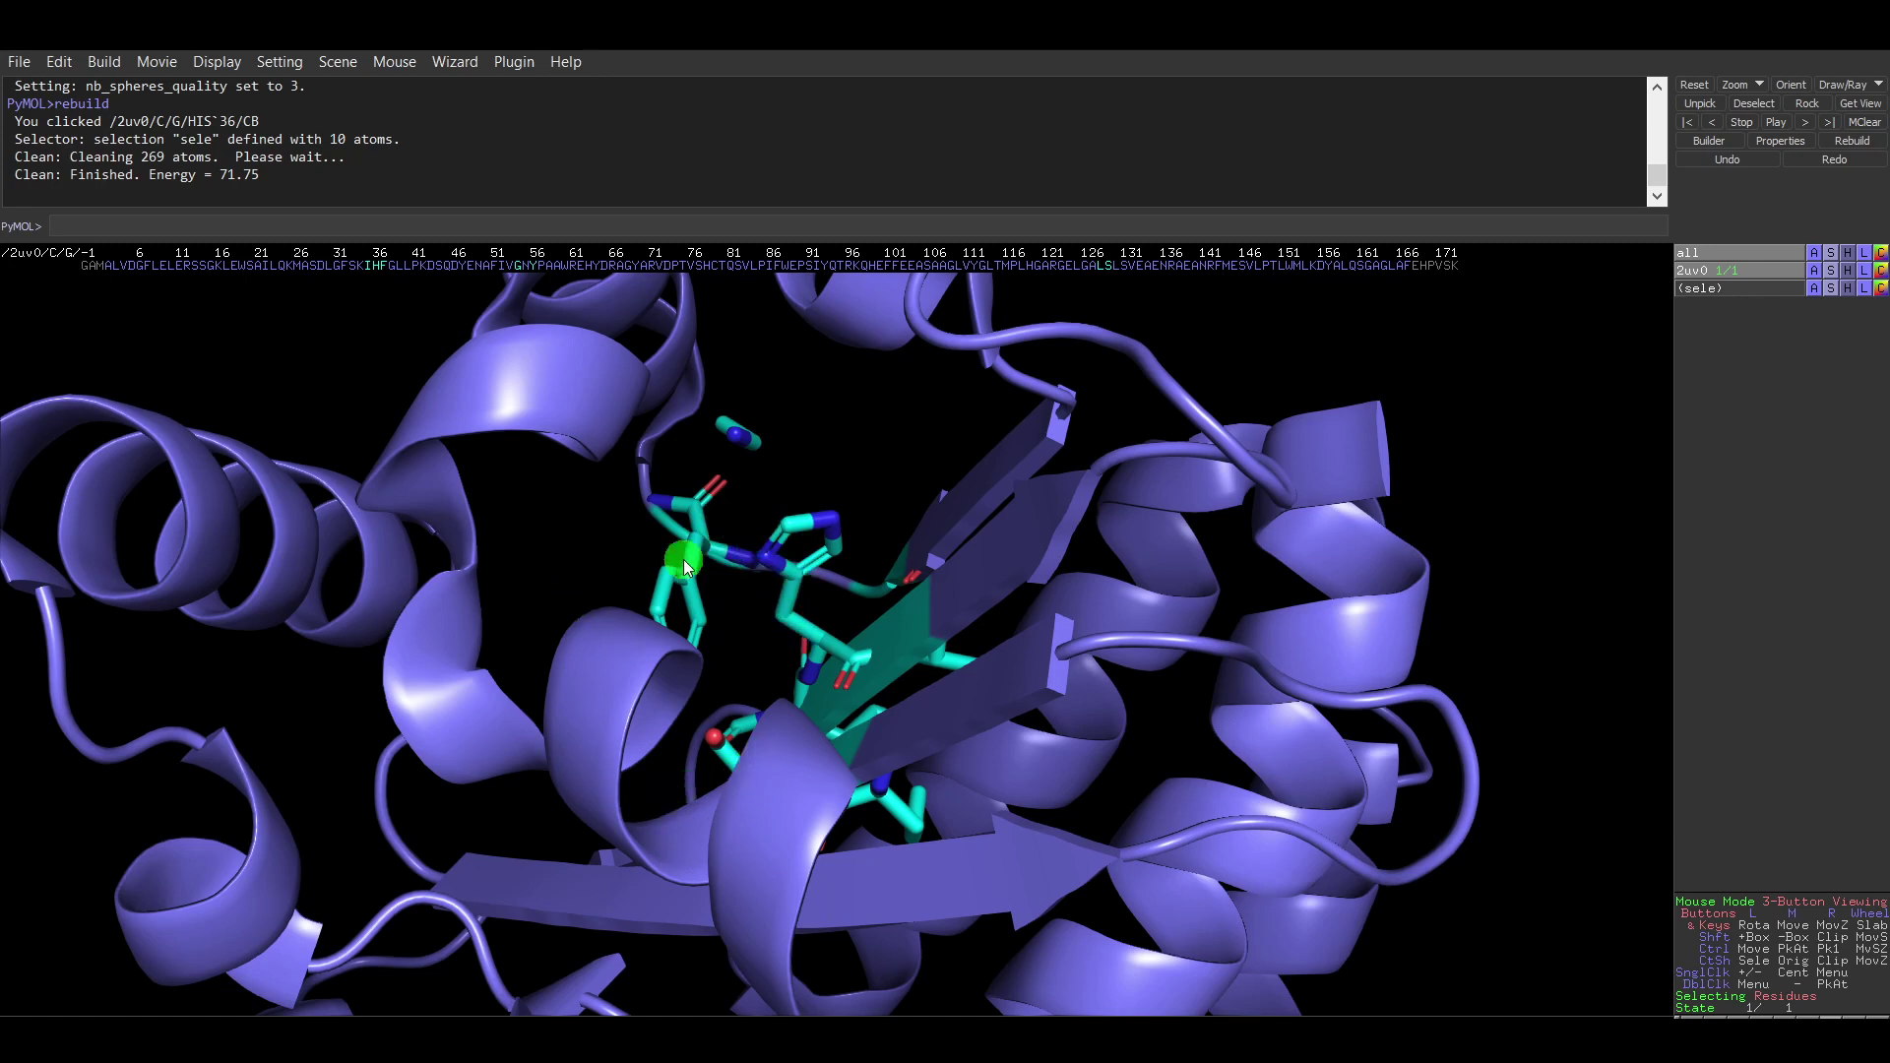
left_click(1848, 271)
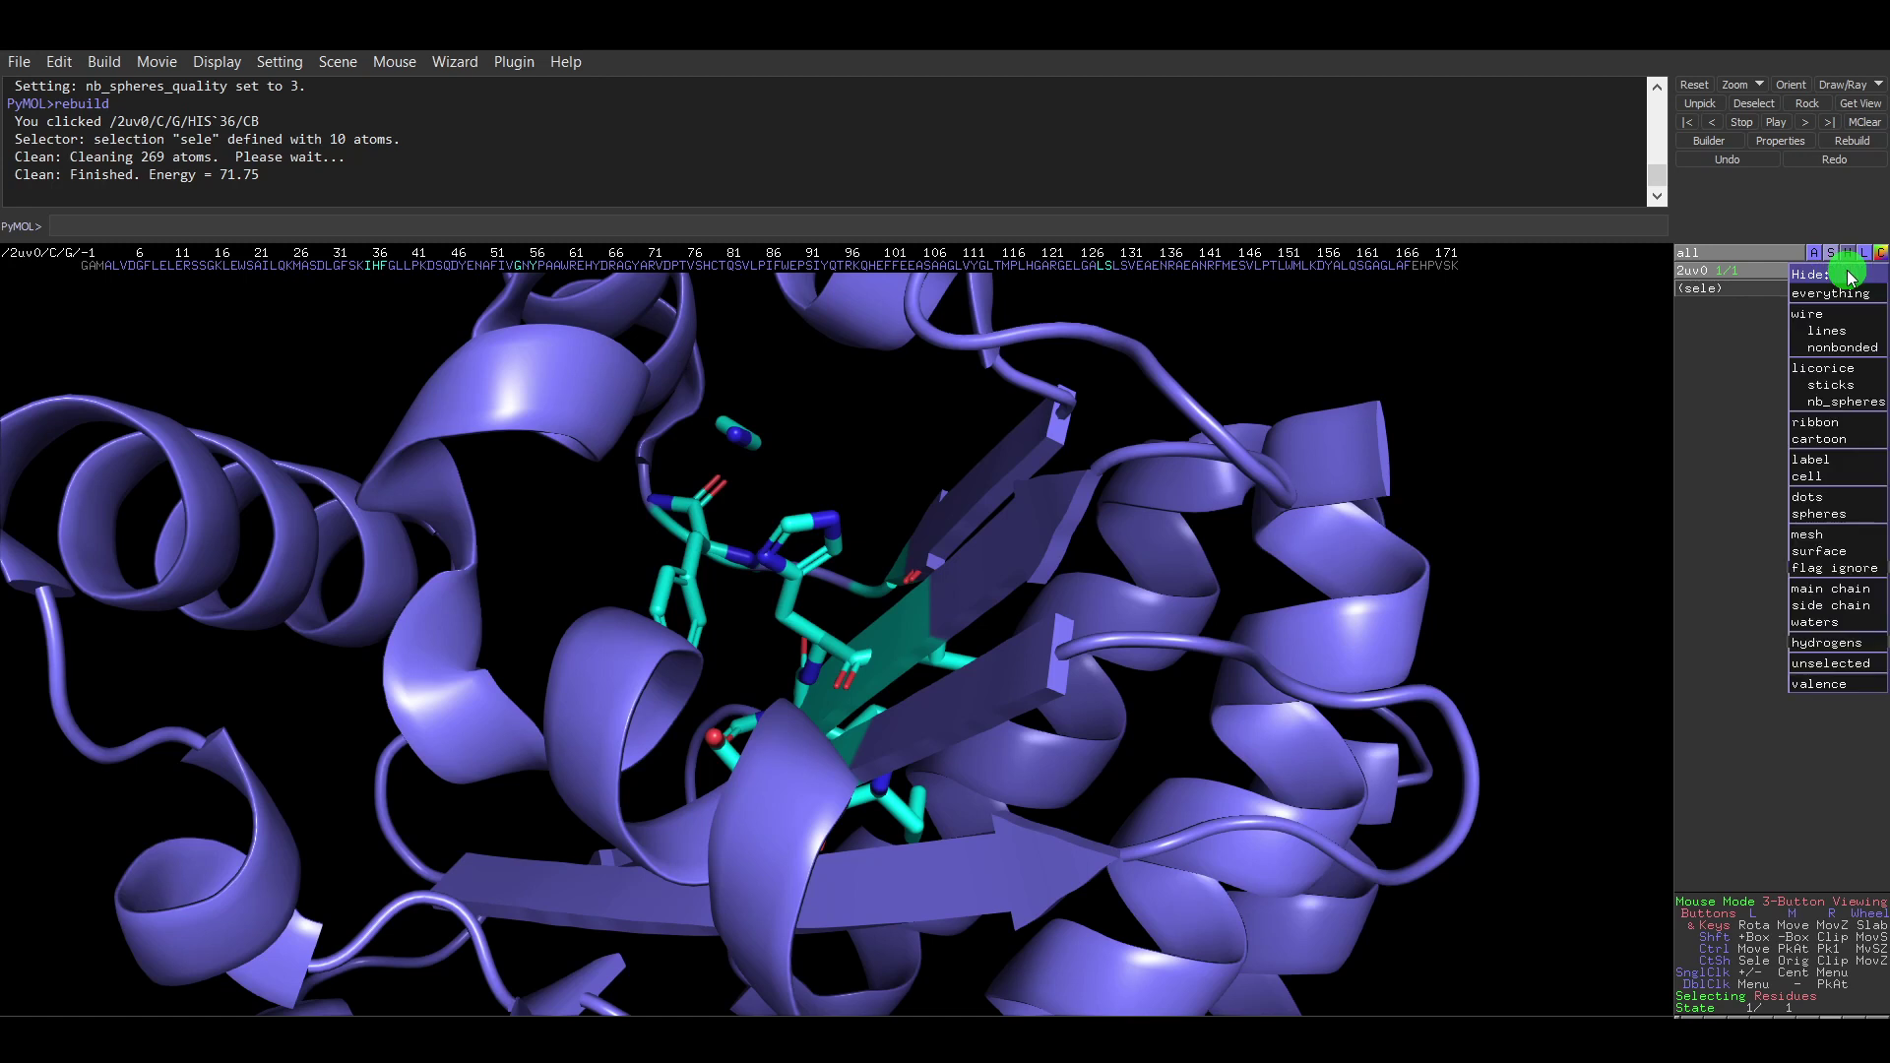
left_click(1831, 385)
Select only His36, show it as sticks and color it by element with the pink-carbon scheme from set 2.
left_click(813, 534)
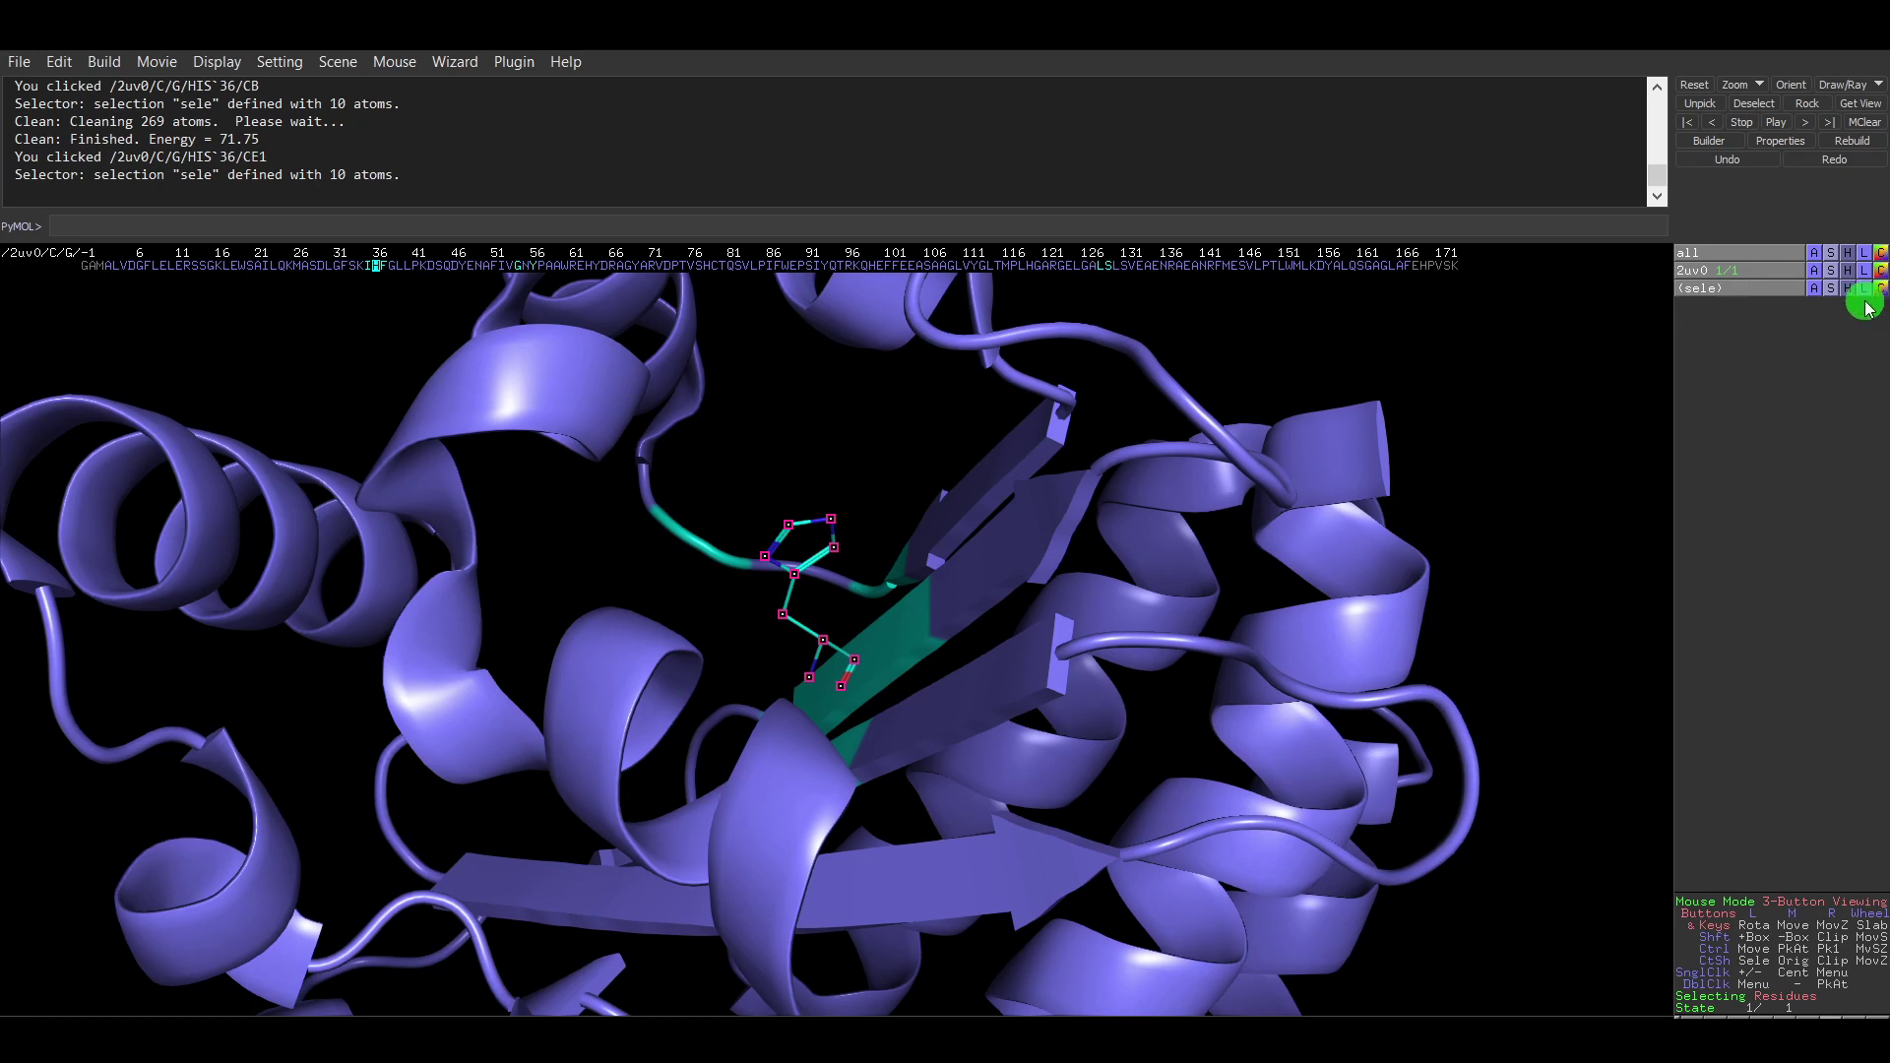
left_click(1831, 288)
left_click(1834, 408)
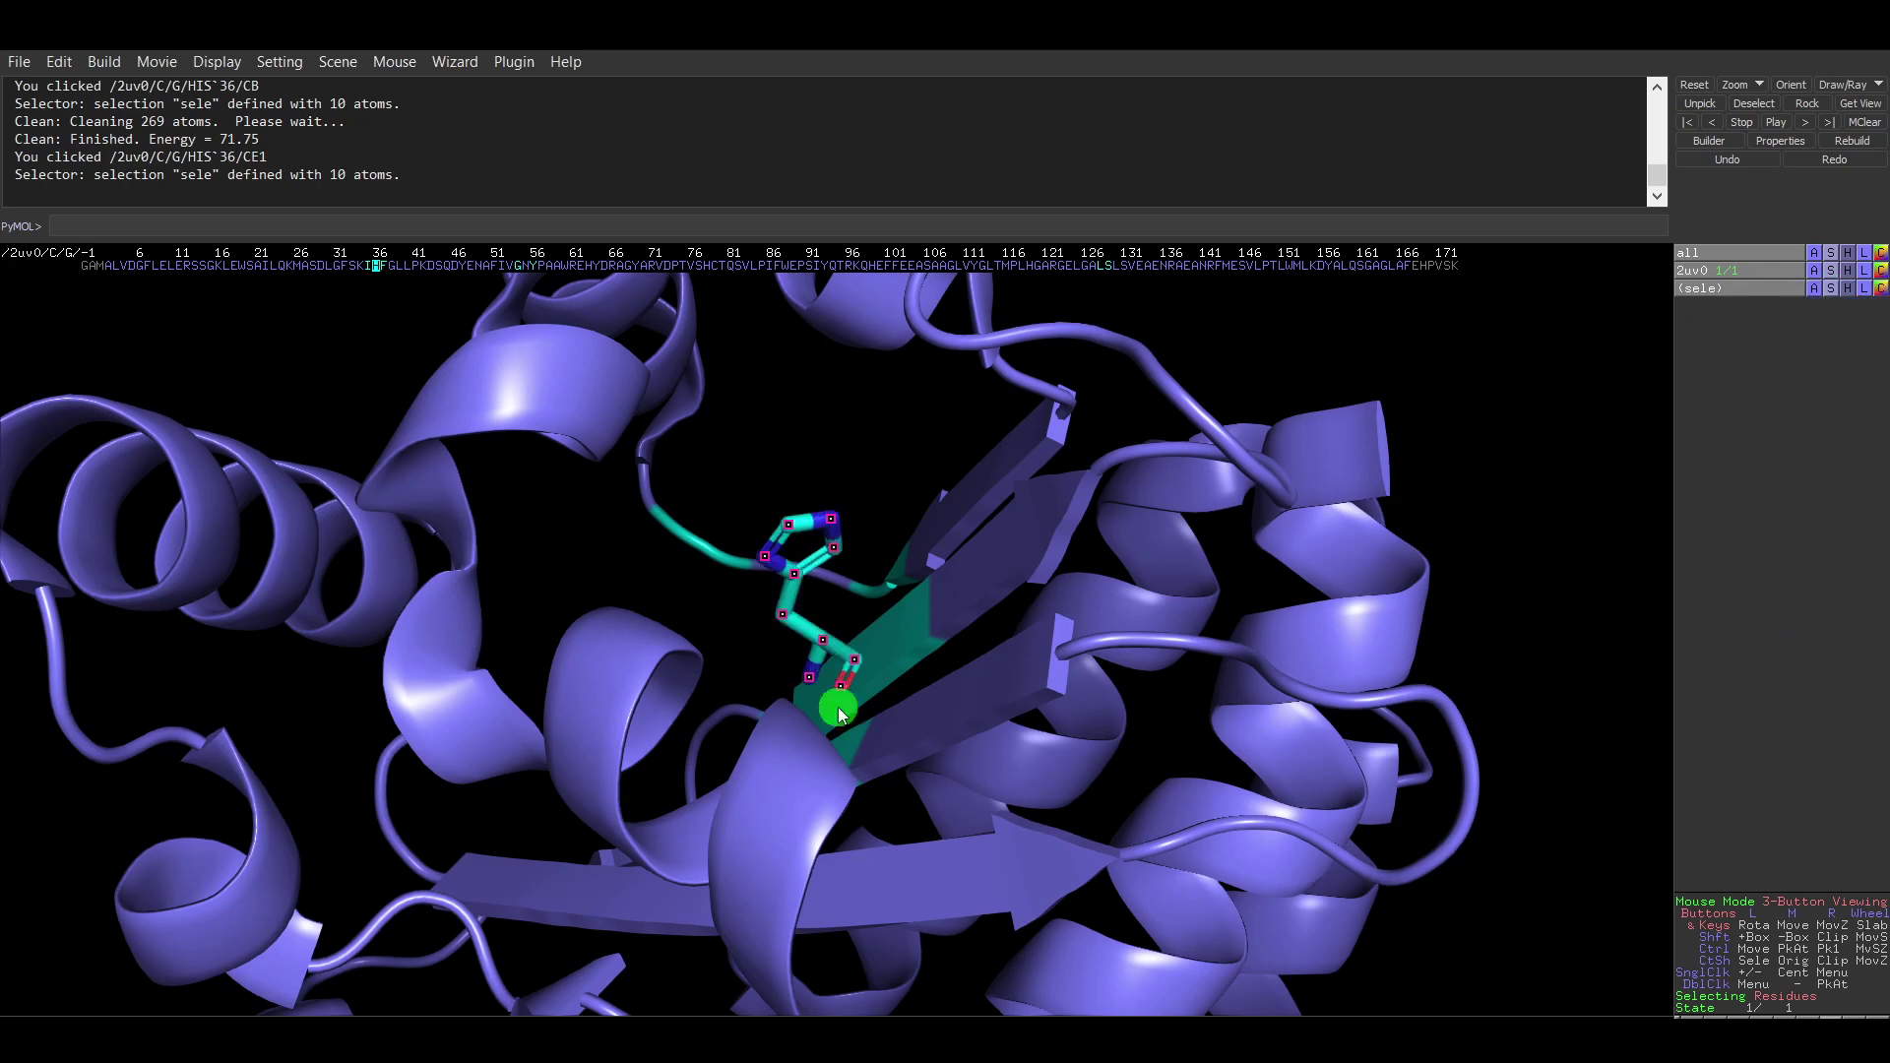
left_click(1881, 290)
mouse_move(1845, 312)
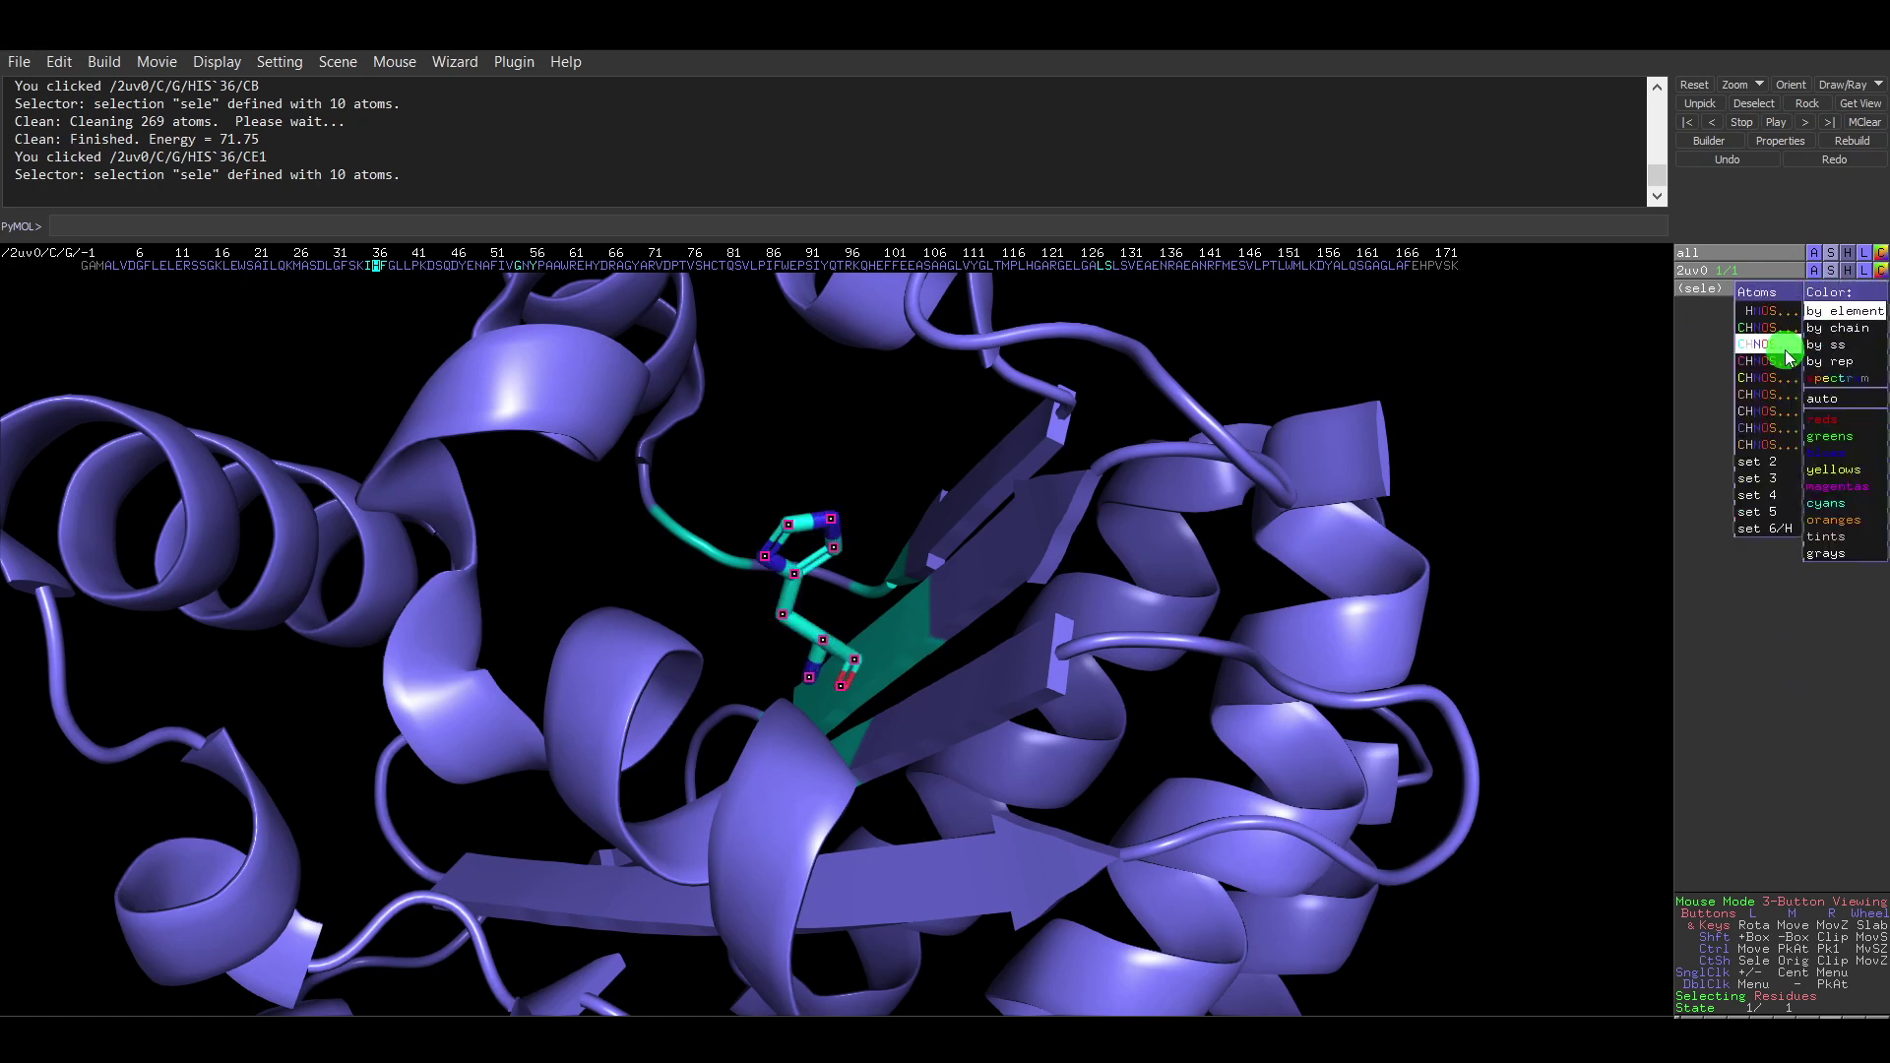
mouse_move(1771, 463)
left_click(1693, 492)
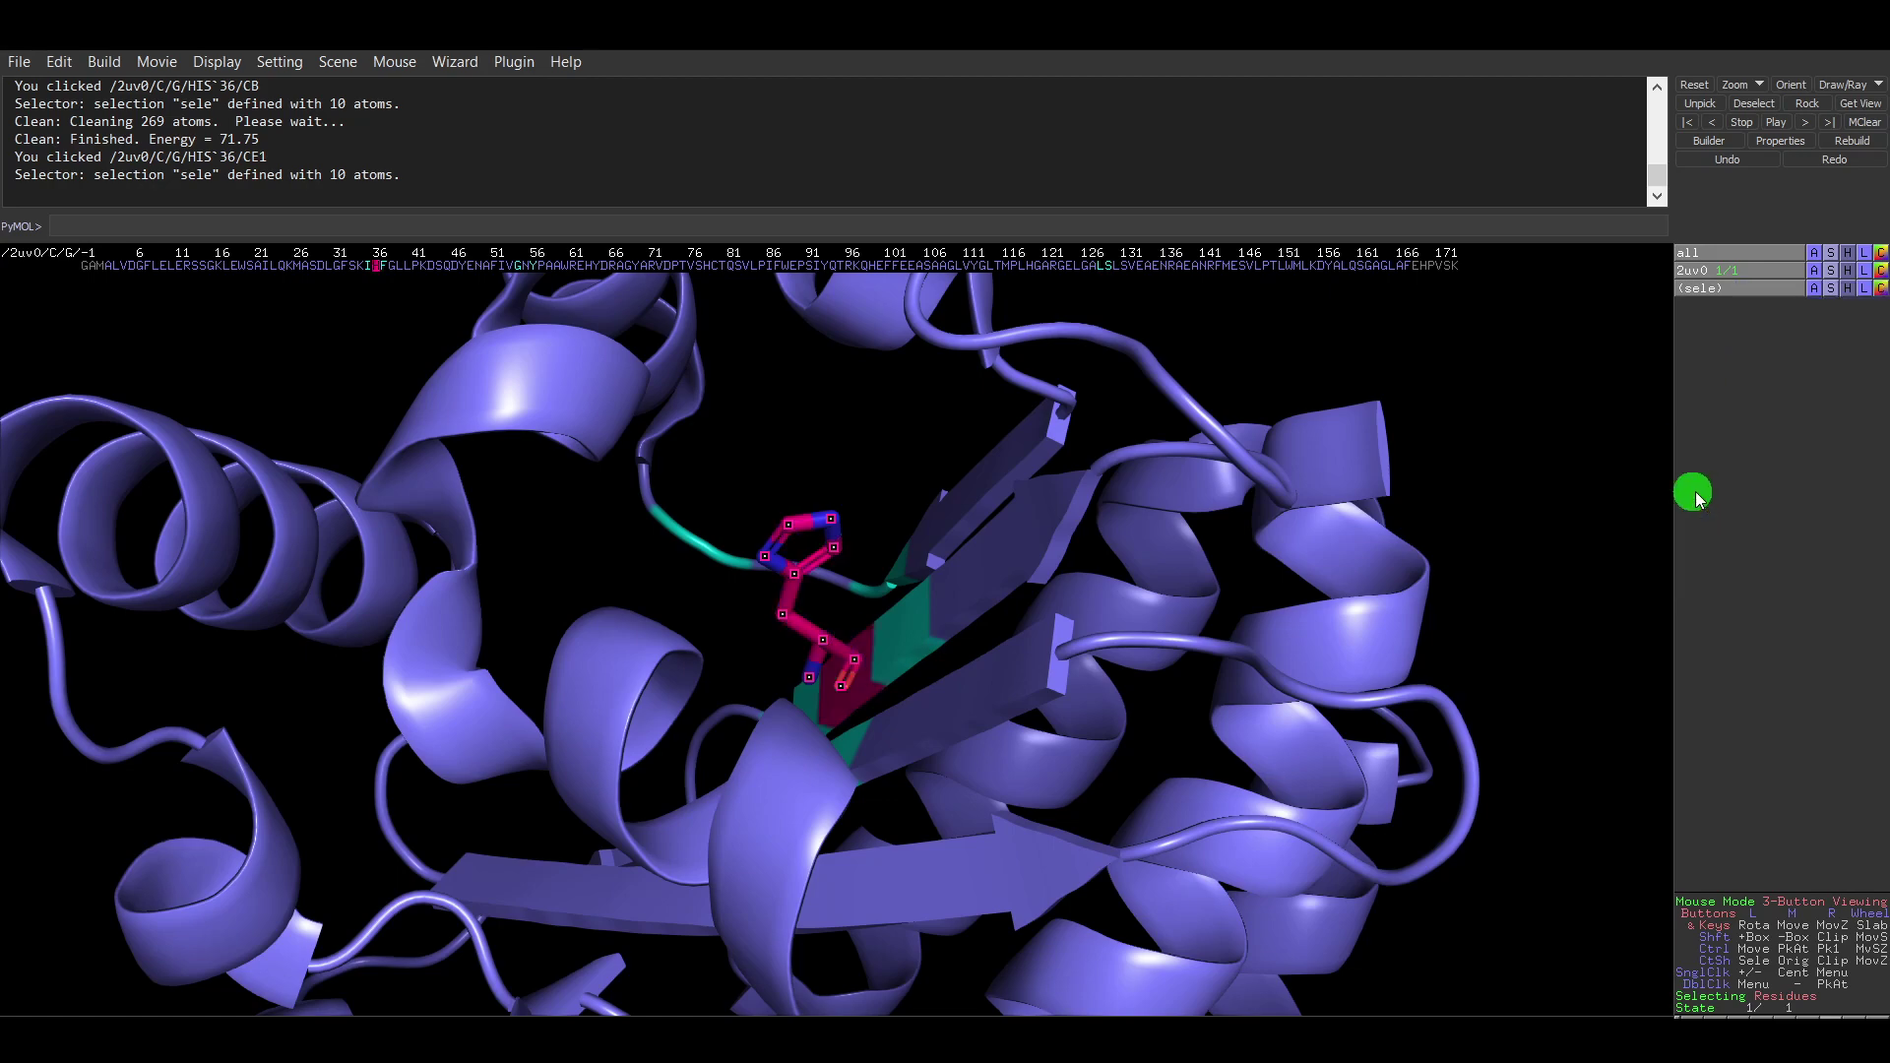
Examine the pink His36 sticks and their position within the cartoon structure from several angles and distances.
mouse_move(797, 789)
left_mouse_down()
mouse_move(841, 822)
mouse_move(764, 751)
mouse_move(806, 797)
left_mouse_up()
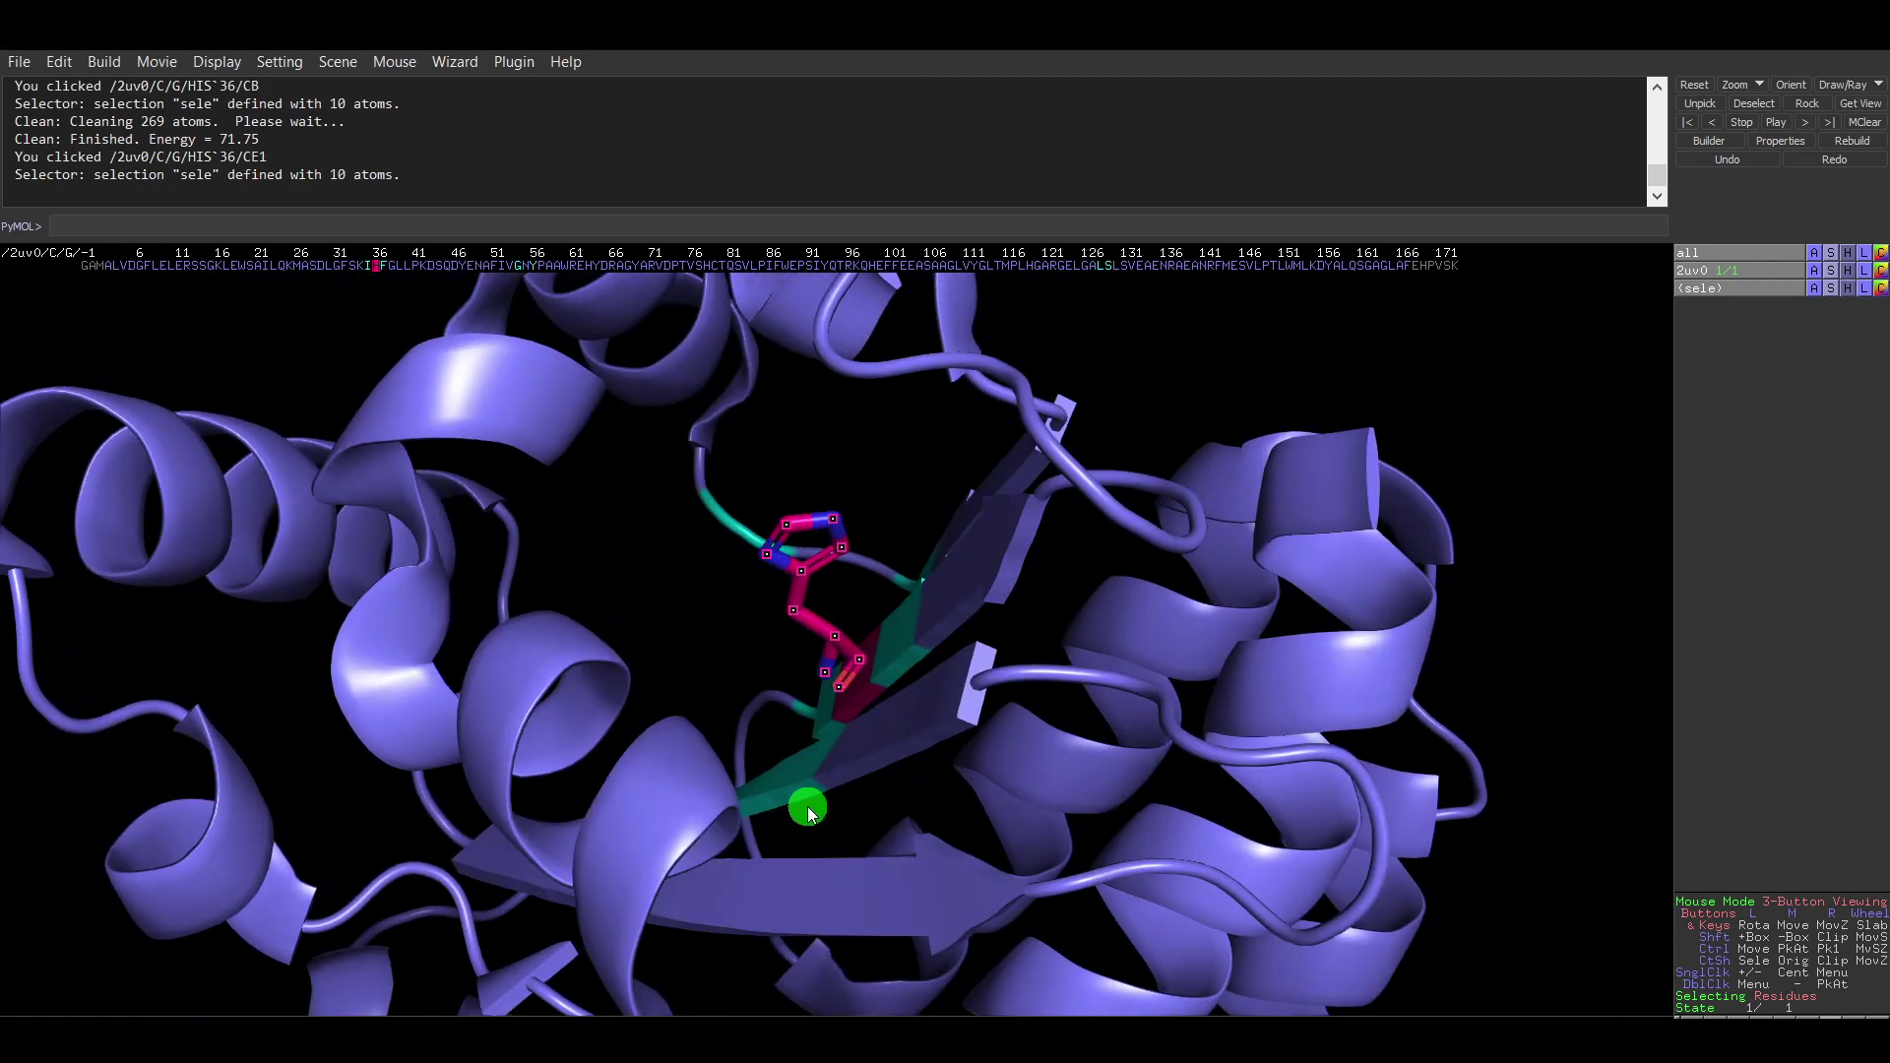
mouse_move(1079, 423)
right_mouse_down()
mouse_move(1114, 654)
mouse_move(925, 784)
mouse_move(1033, 646)
mouse_move(1073, 443)
right_mouse_up()
left_click_drag(722, 734, 832, 686)
right_click_drag(1308, 453, 1089, 409)
left_click_drag(664, 640, 919, 739)
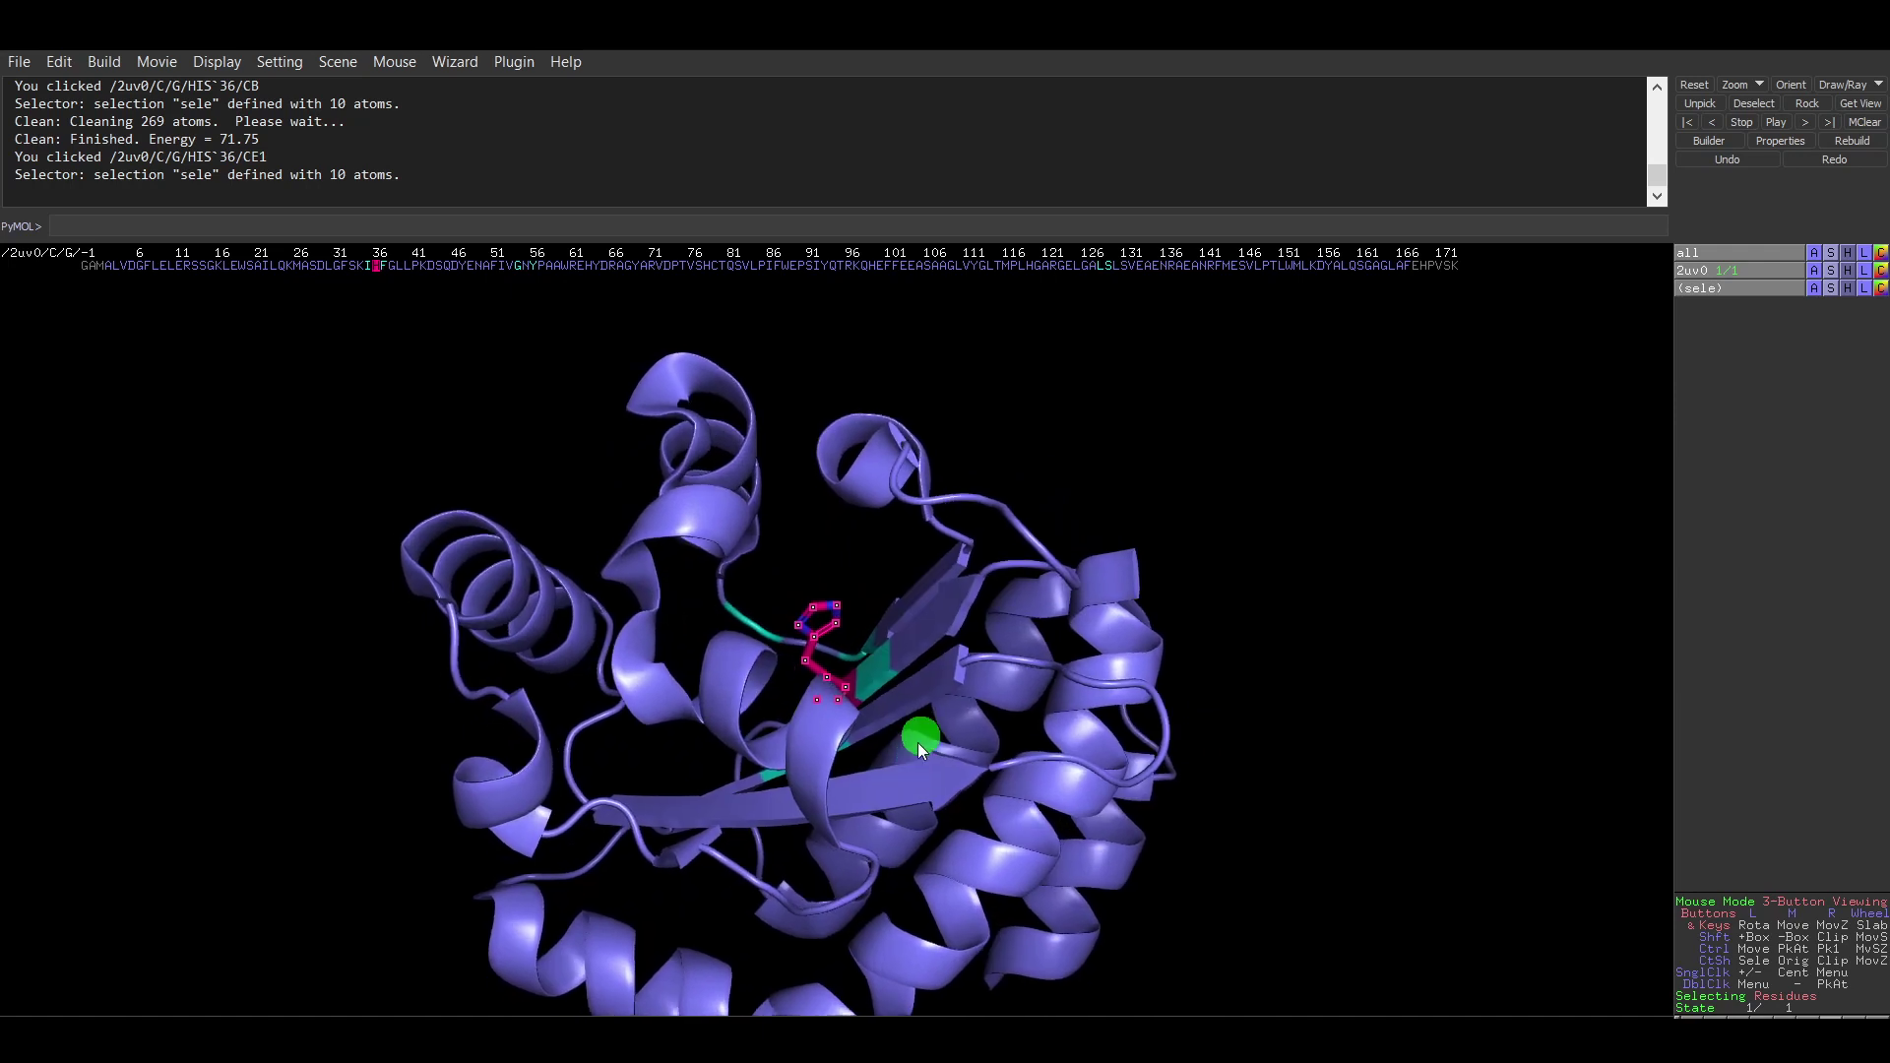
right_click_drag(920, 739, 1329, 552)
left_click_drag(764, 600, 788, 679)
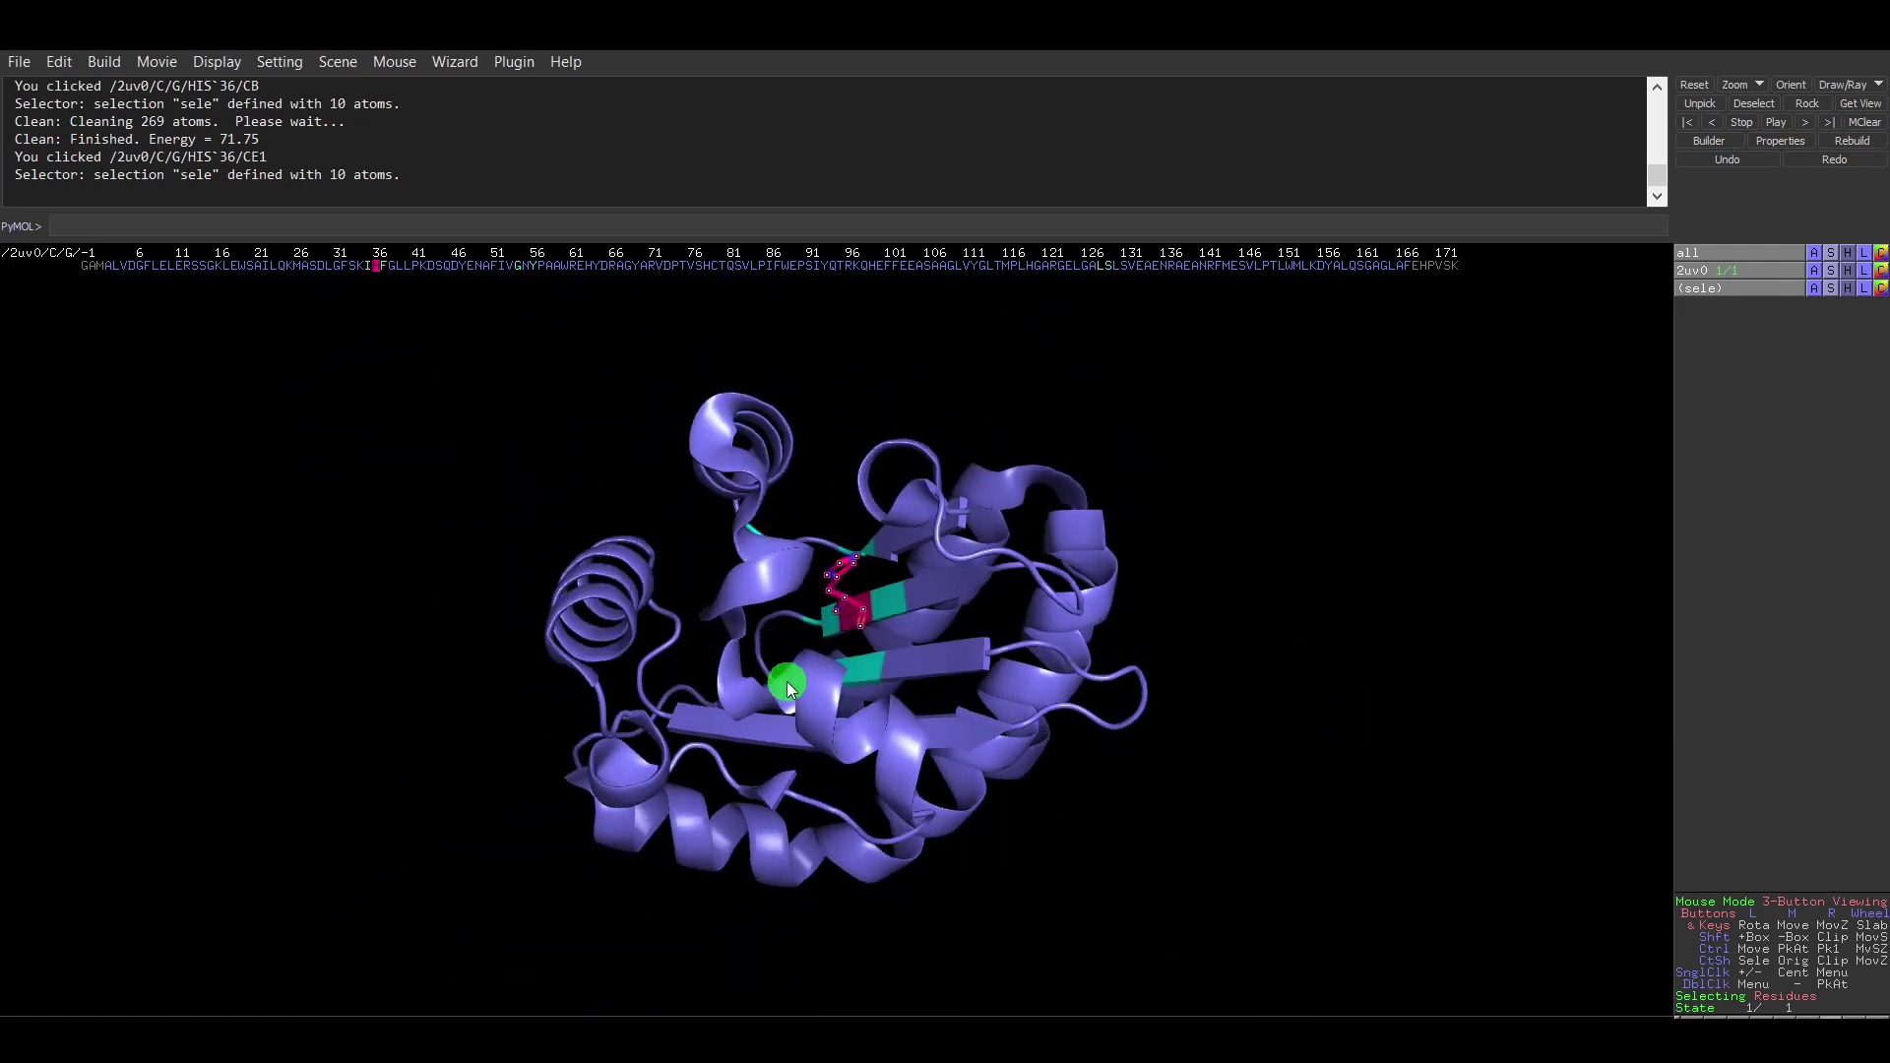
right_click_drag(1190, 511, 787, 689)
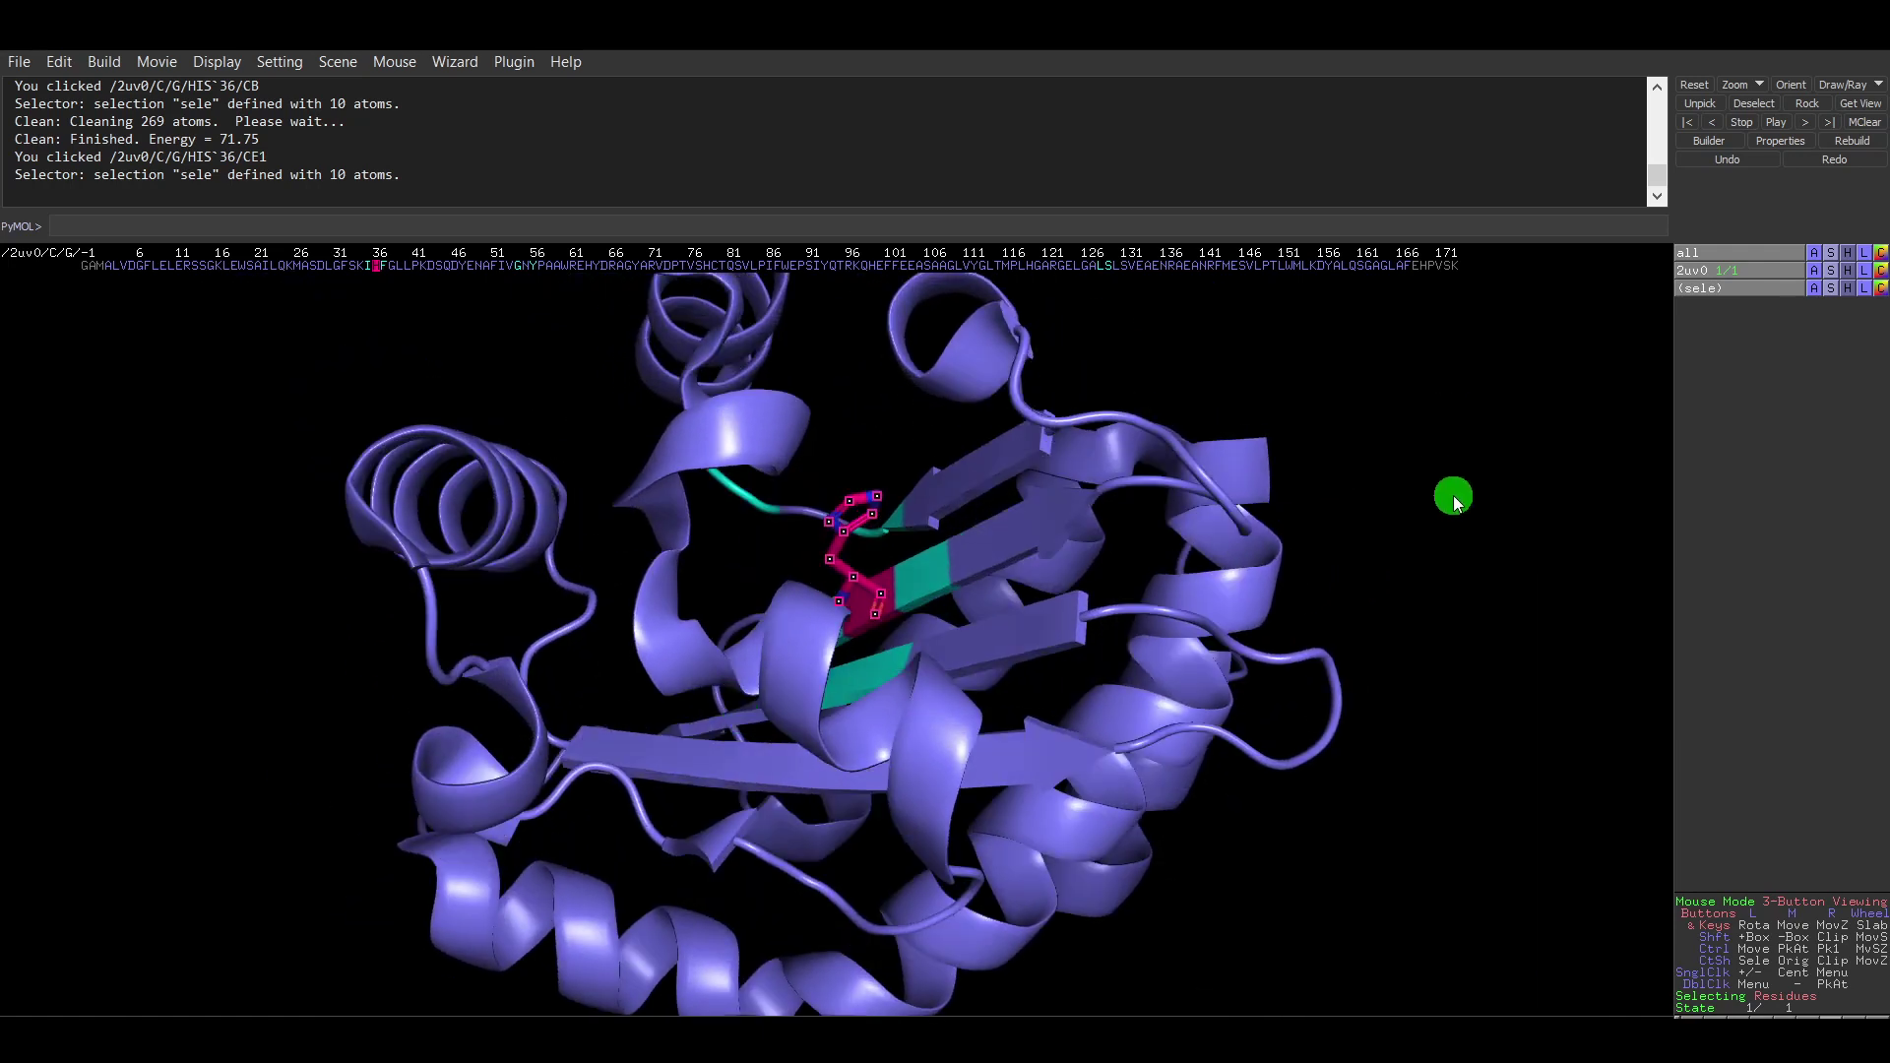
Hide everything for all objects, clear the active His36 selection and show the whole structure as cartoon only.
left_click(1850, 254)
left_click(1843, 287)
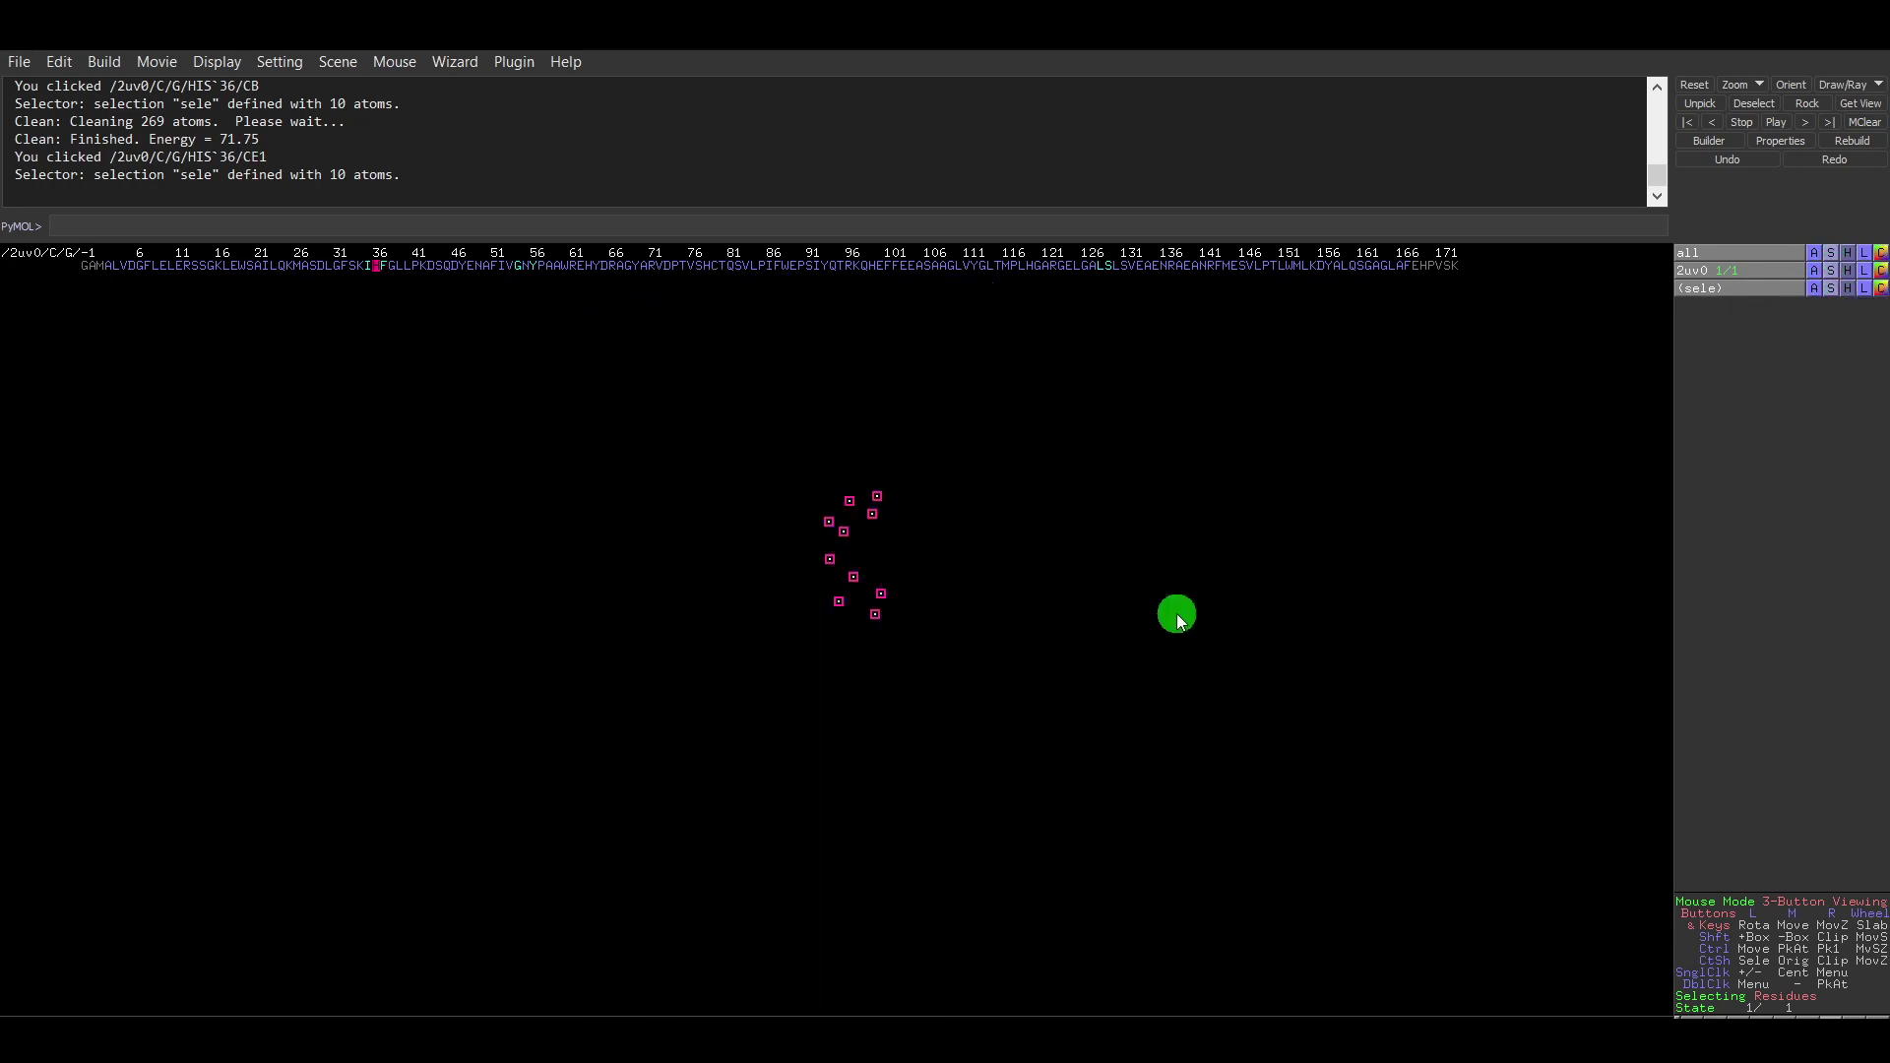
left_click(1178, 612)
left_click(1837, 254)
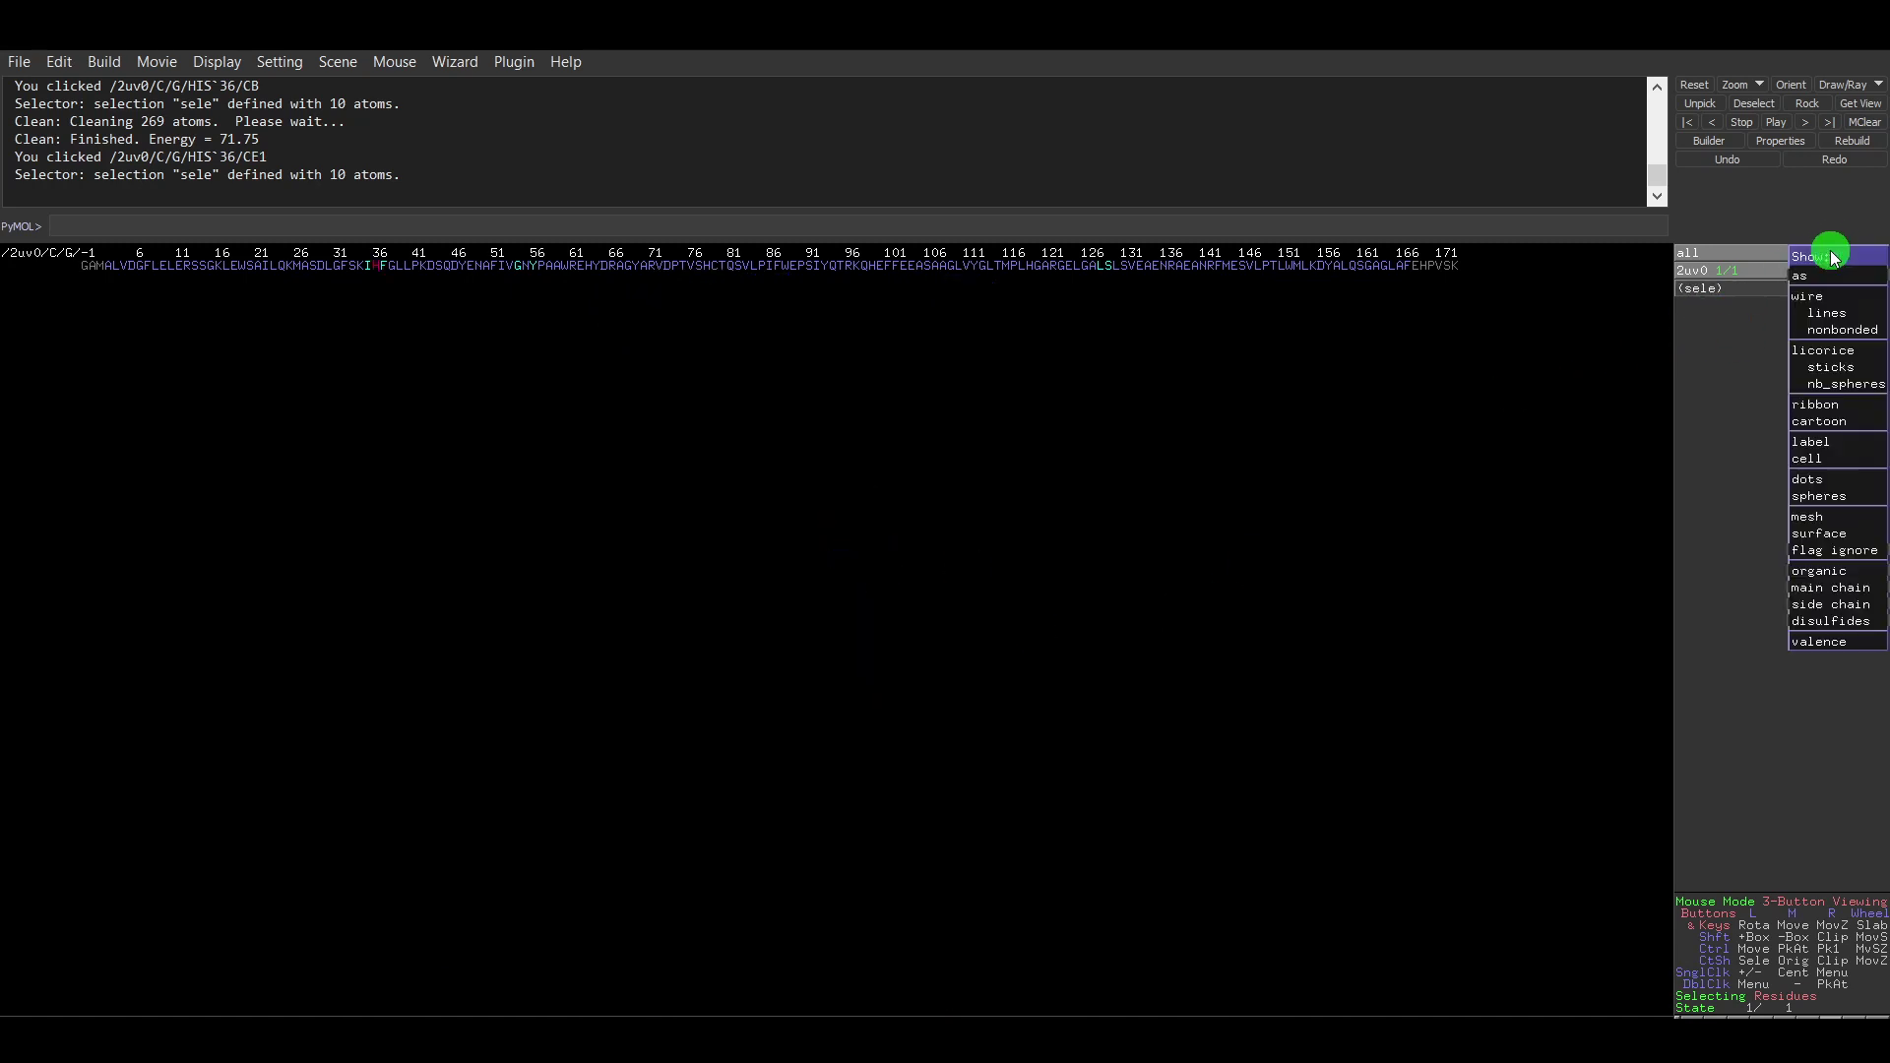
left_click(1841, 421)
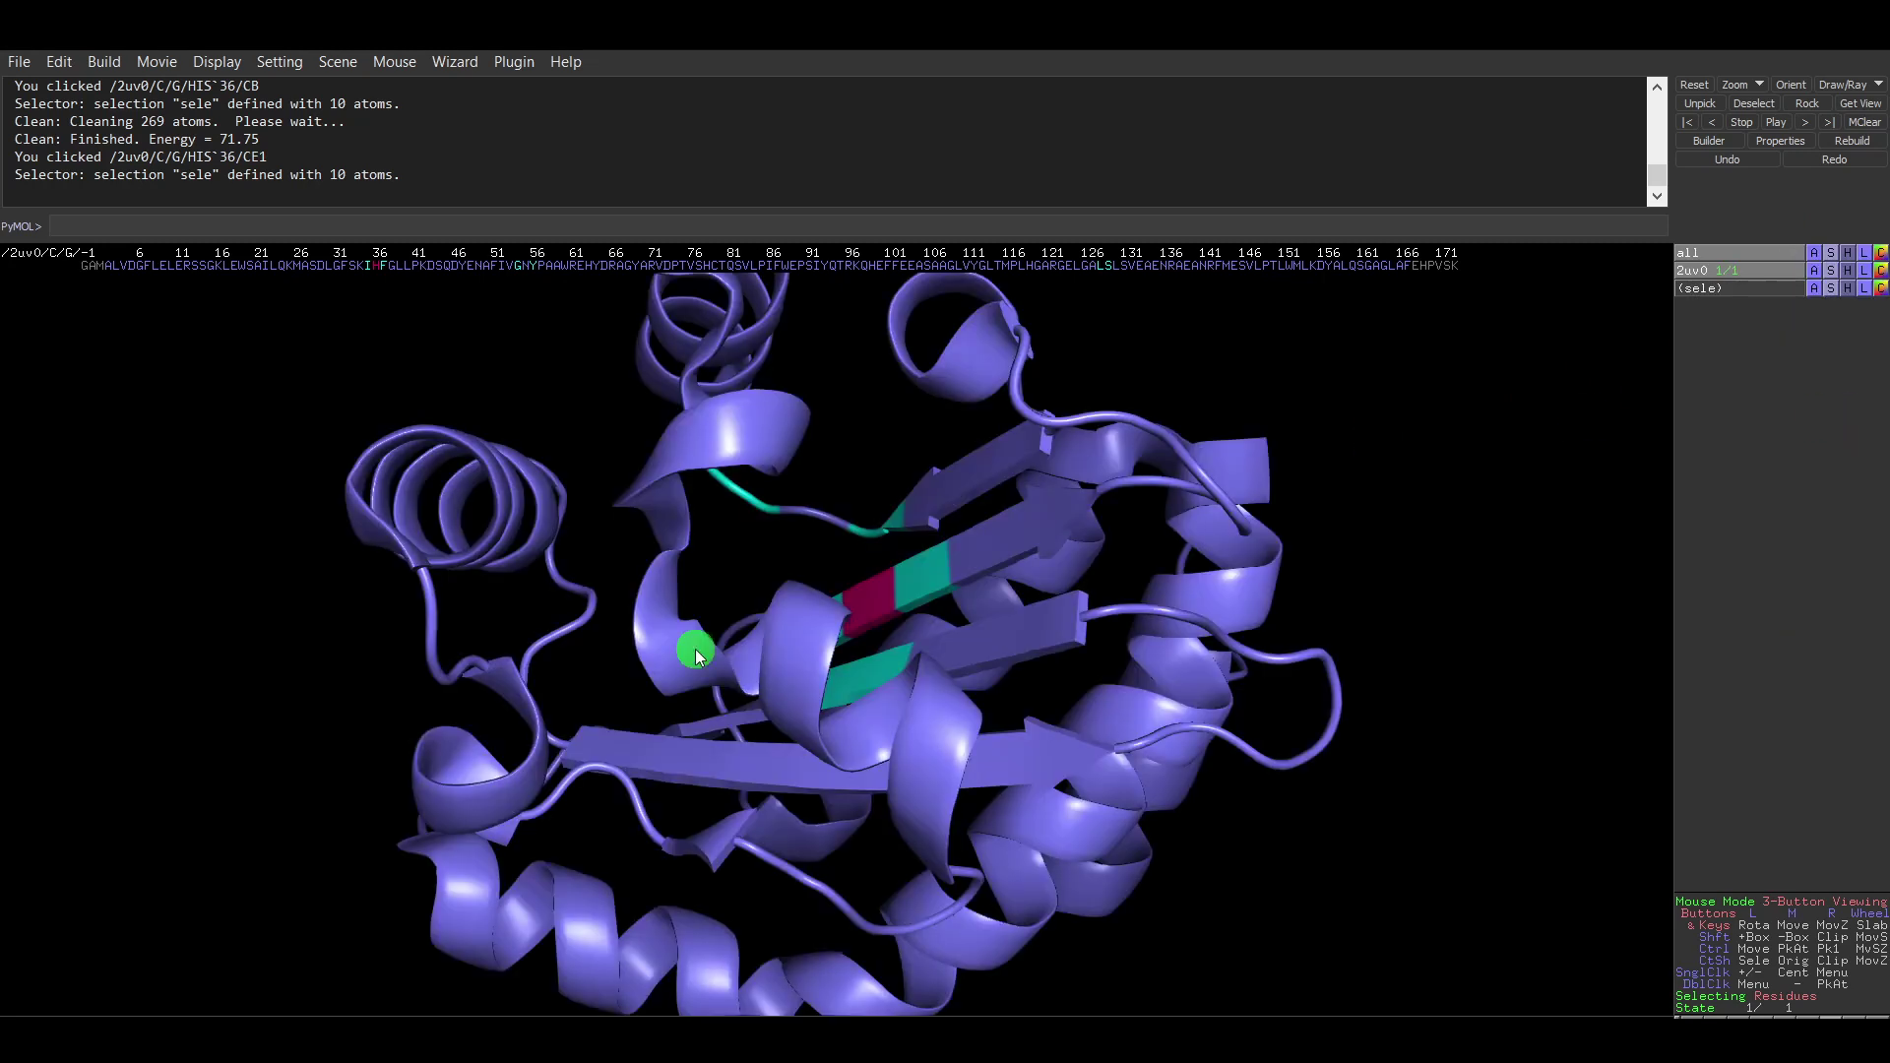
Color all objects by chain so the whole cartoon has one uniform green color.
left_click(1881, 253)
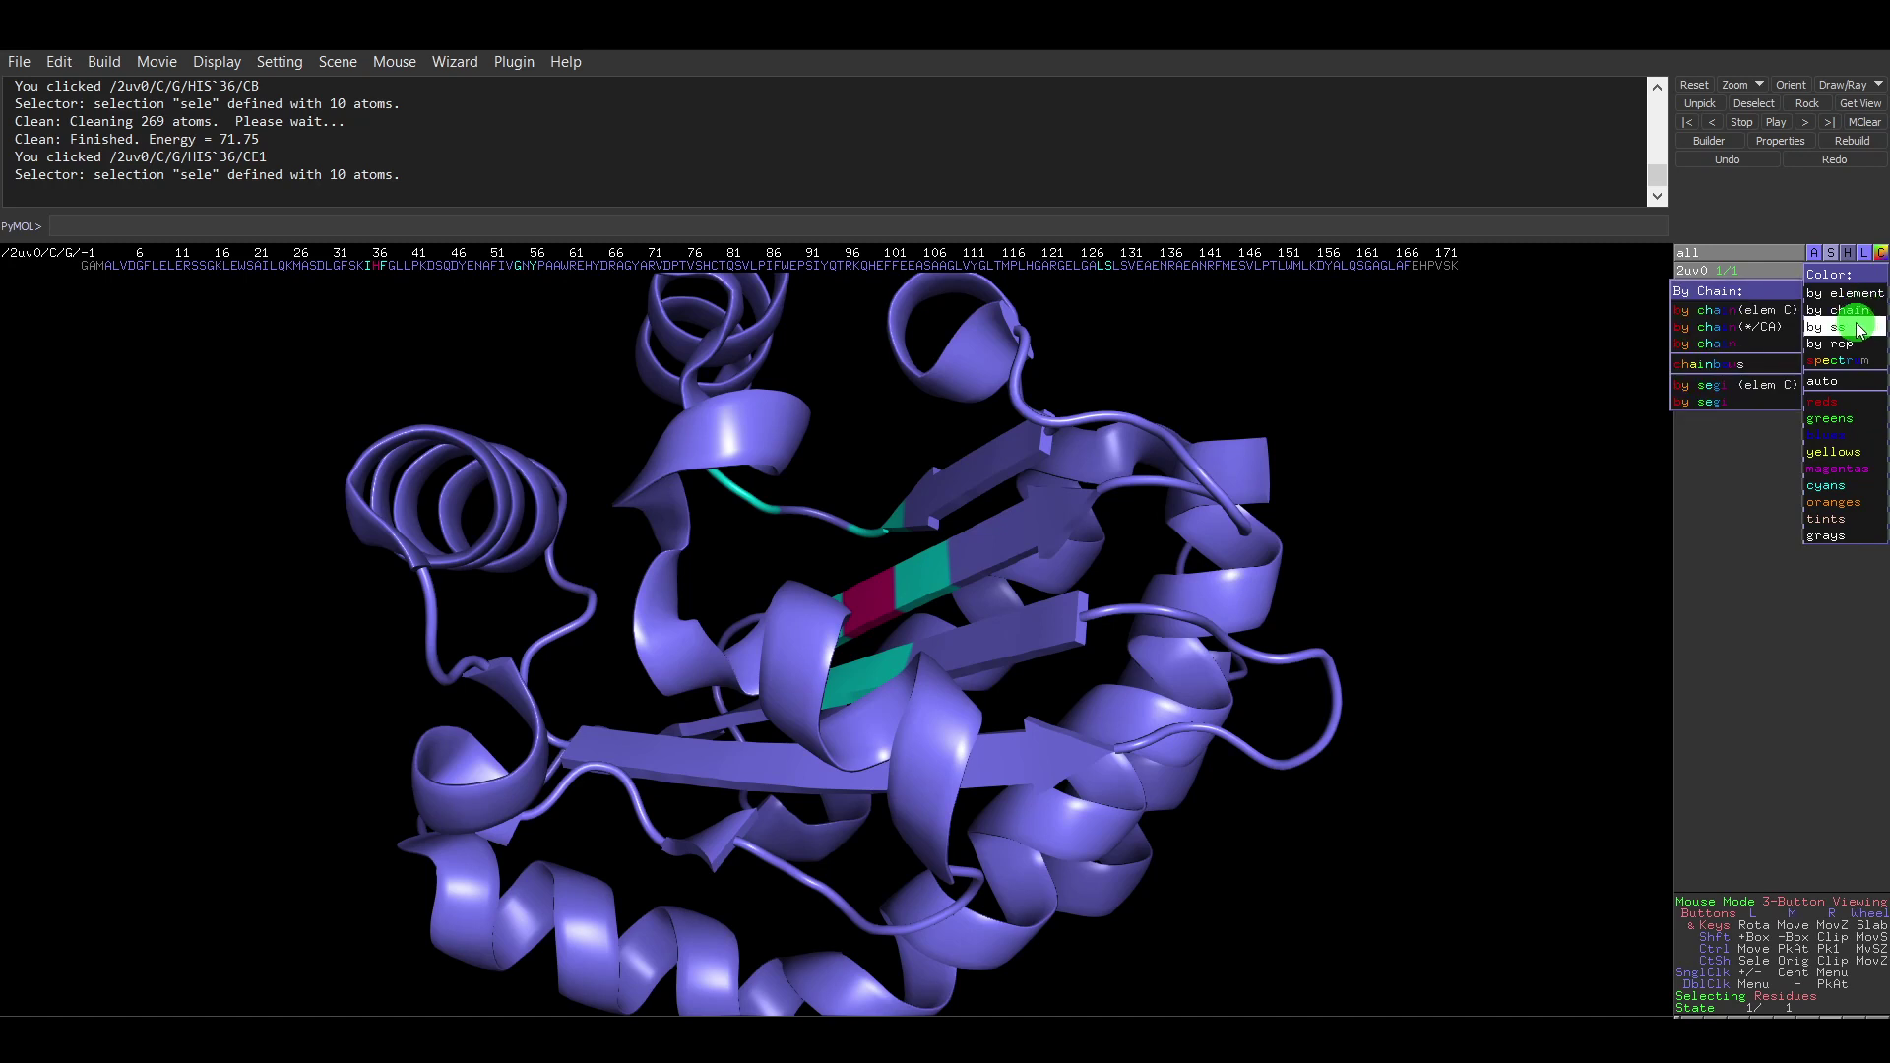
mouse_move(1854, 298)
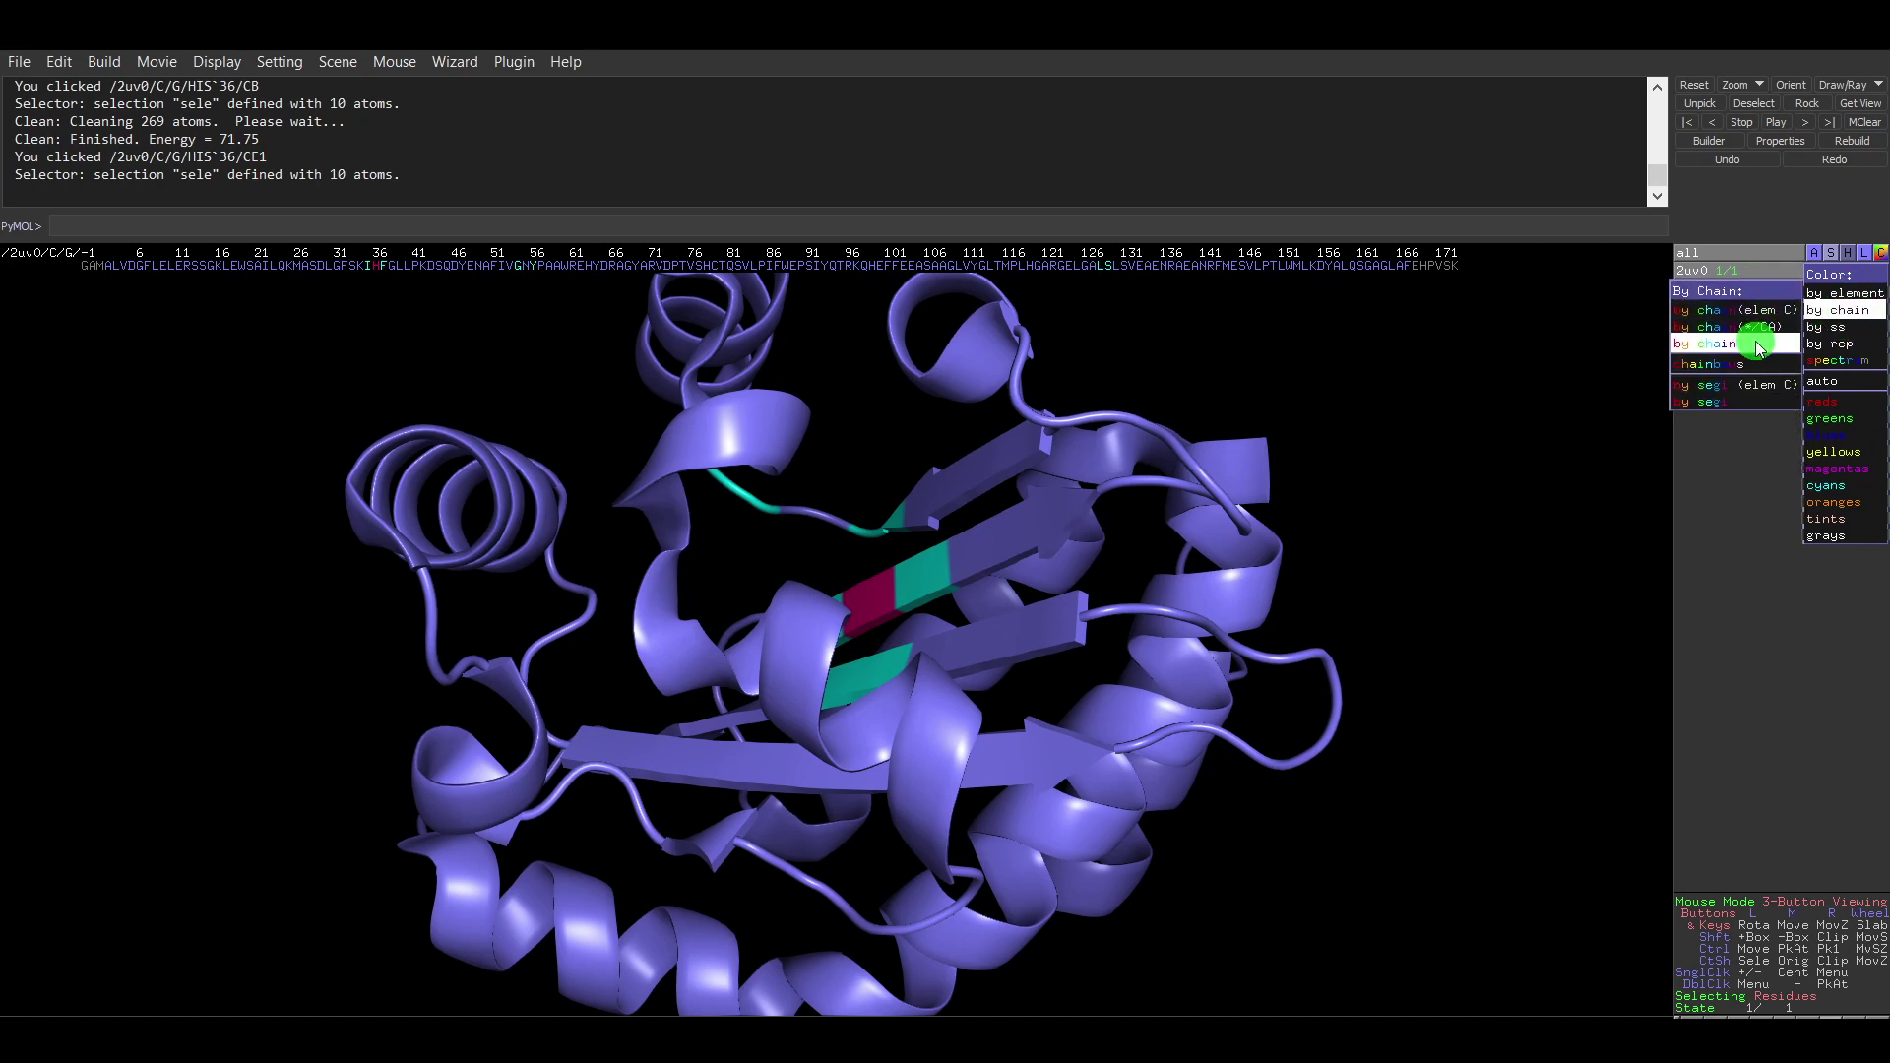
left_click(1772, 327)
right_click_drag(1473, 468, 1375, 328)
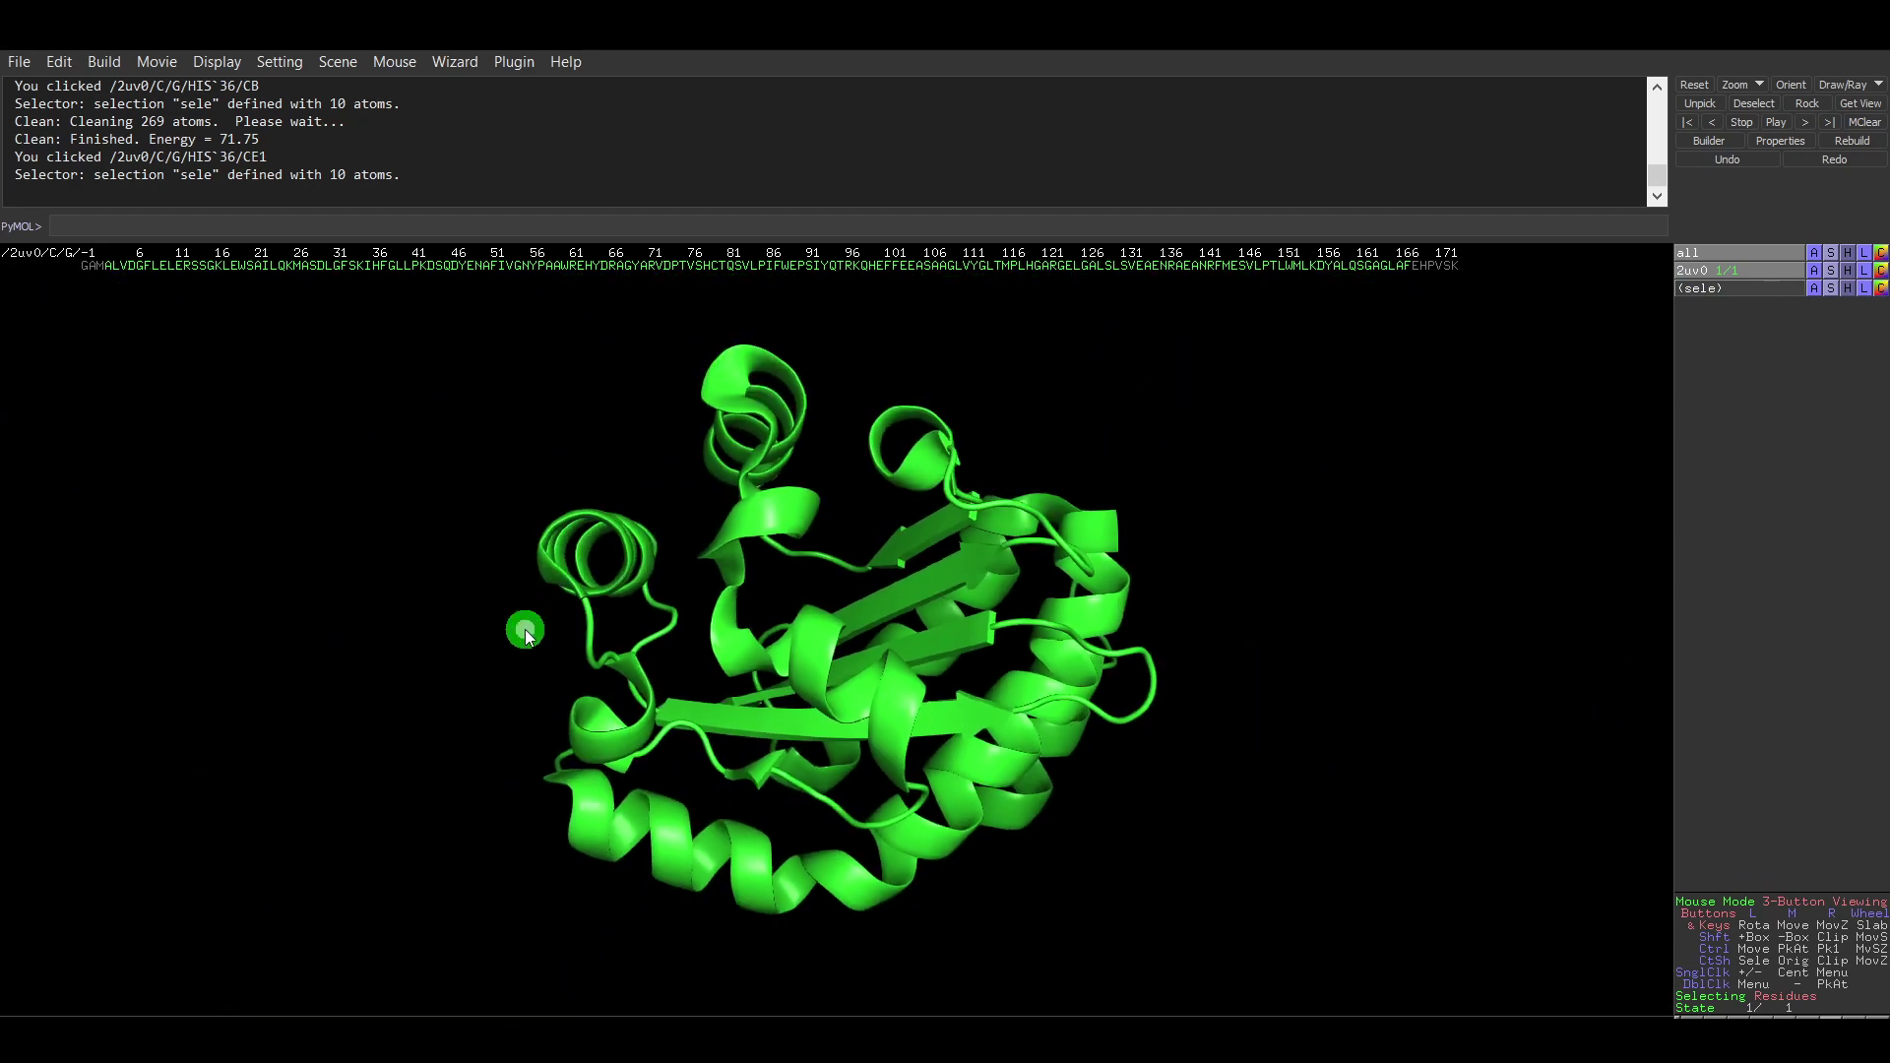
left_click_drag(519, 629, 607, 633)
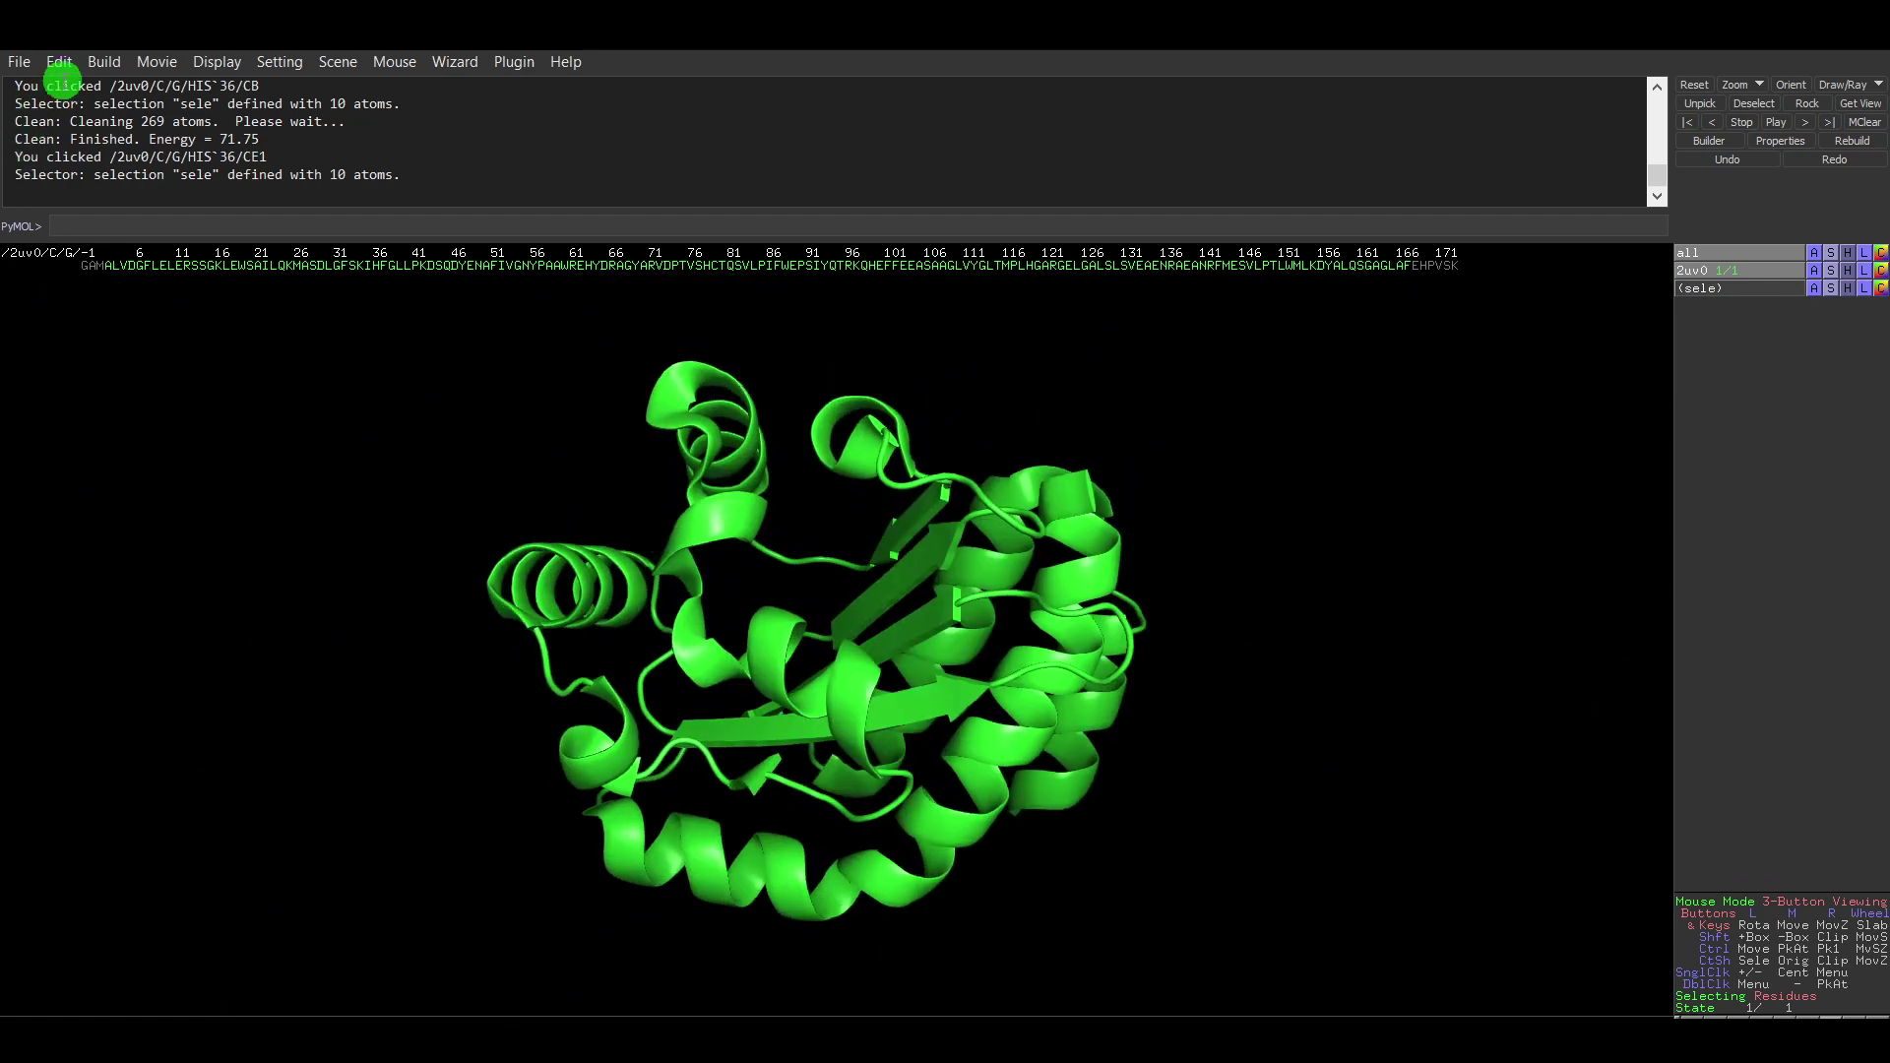
Prepare a molecule export of the mutated structure in PDB format with the file name mutant_lasR_L36H, and close the export dialogs.
left_click(22, 63)
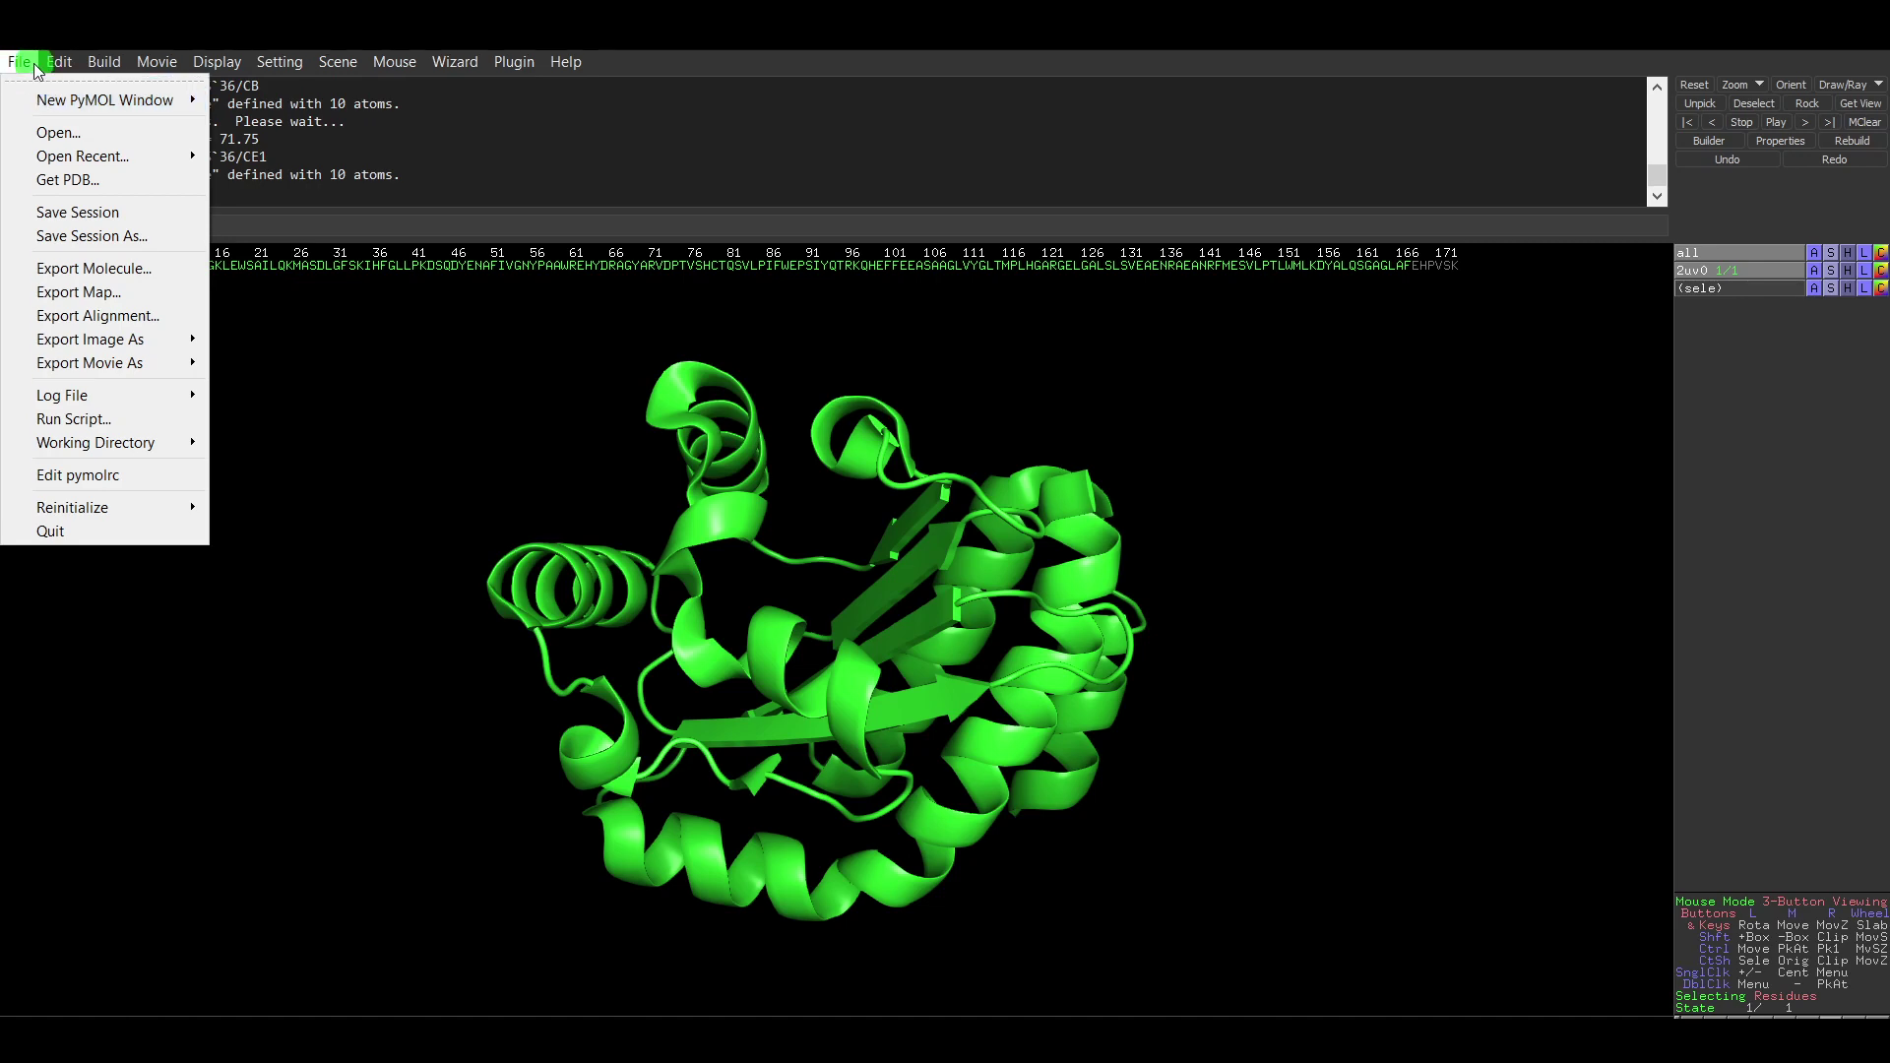
left_click(95, 269)
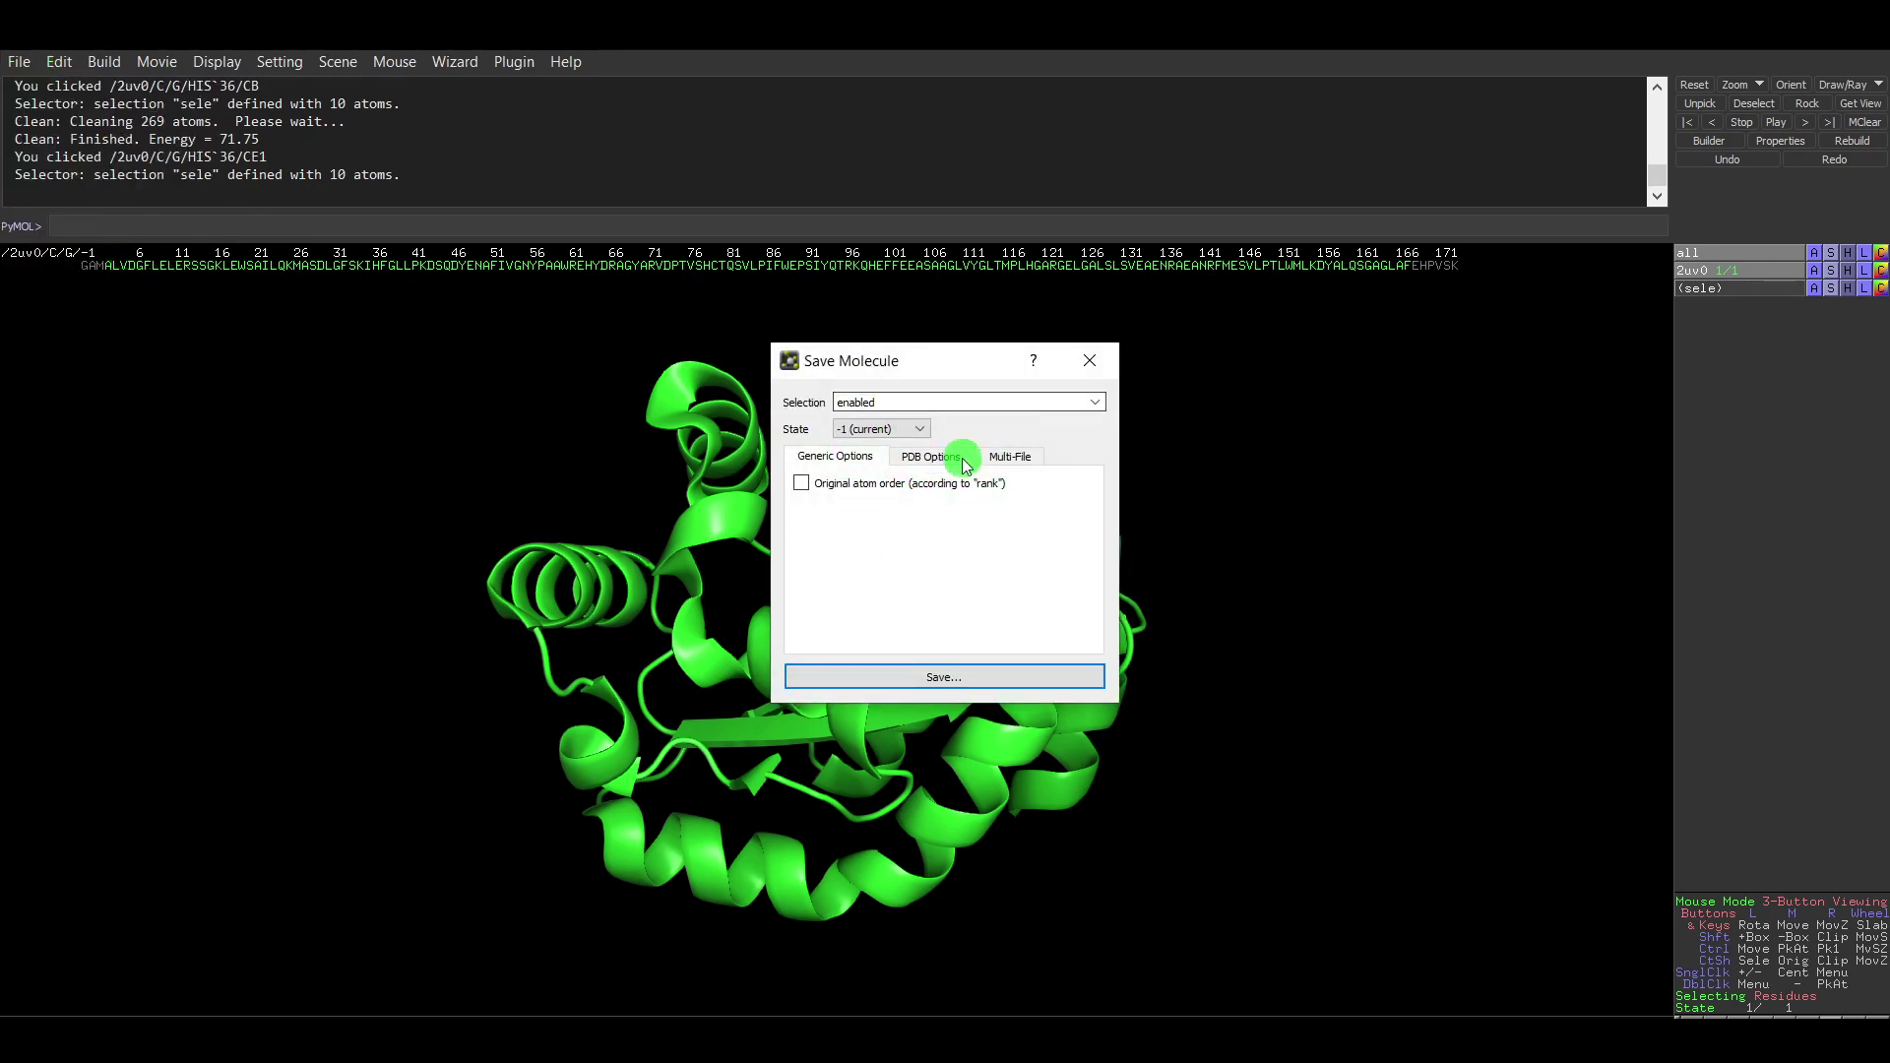
left_click(943, 677)
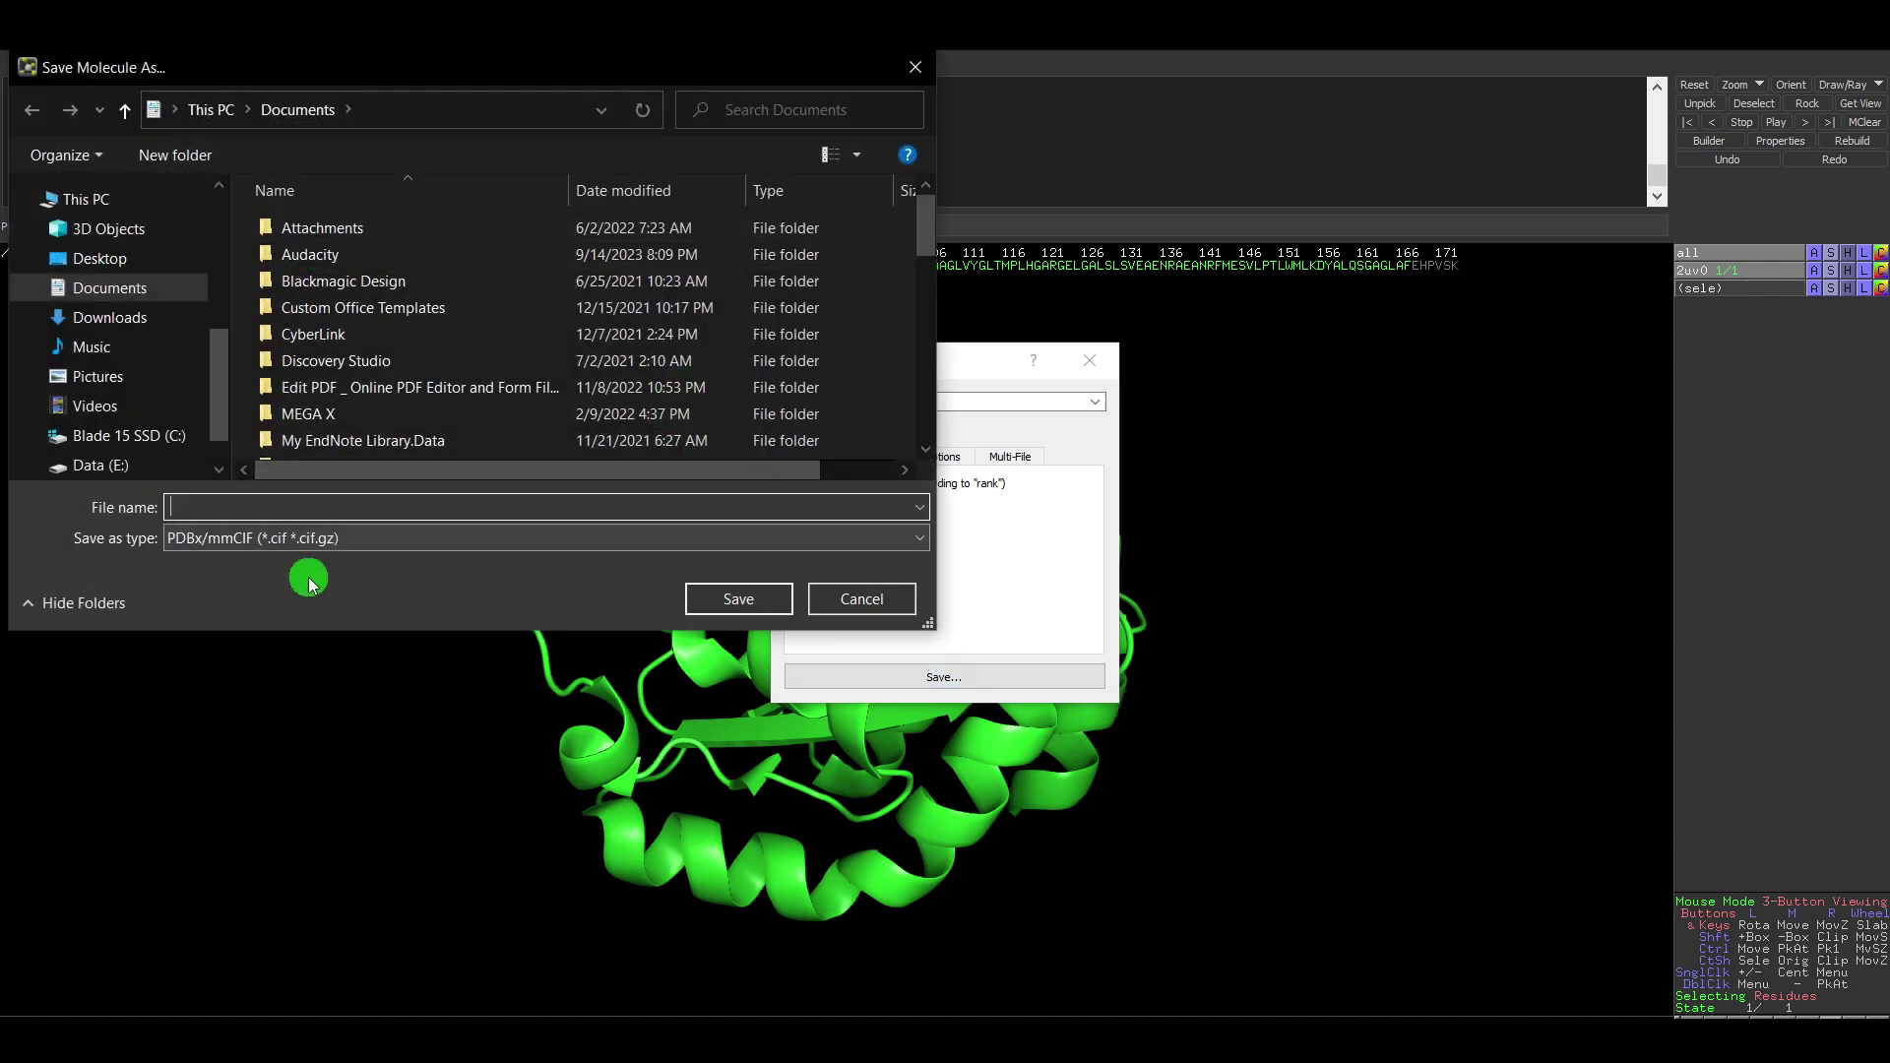
left_click(252, 538)
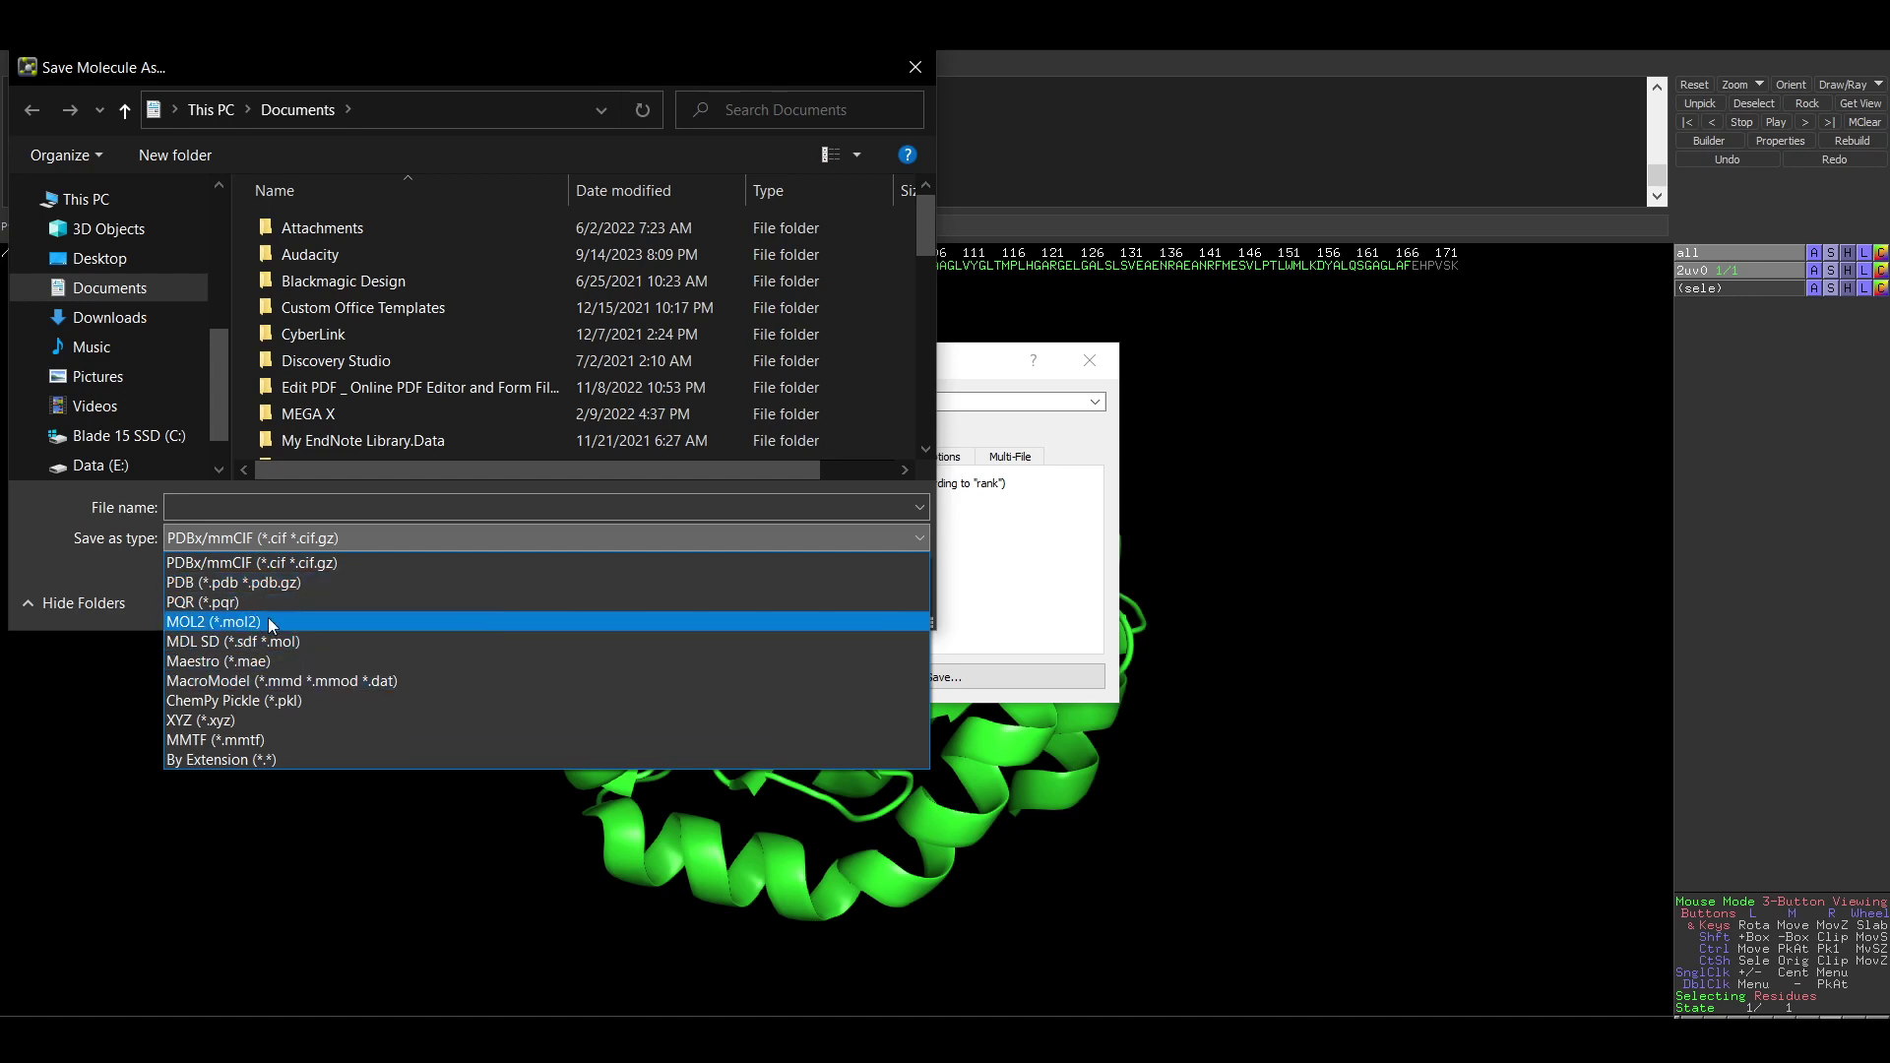
left_click(231, 582)
left_click(212, 506)
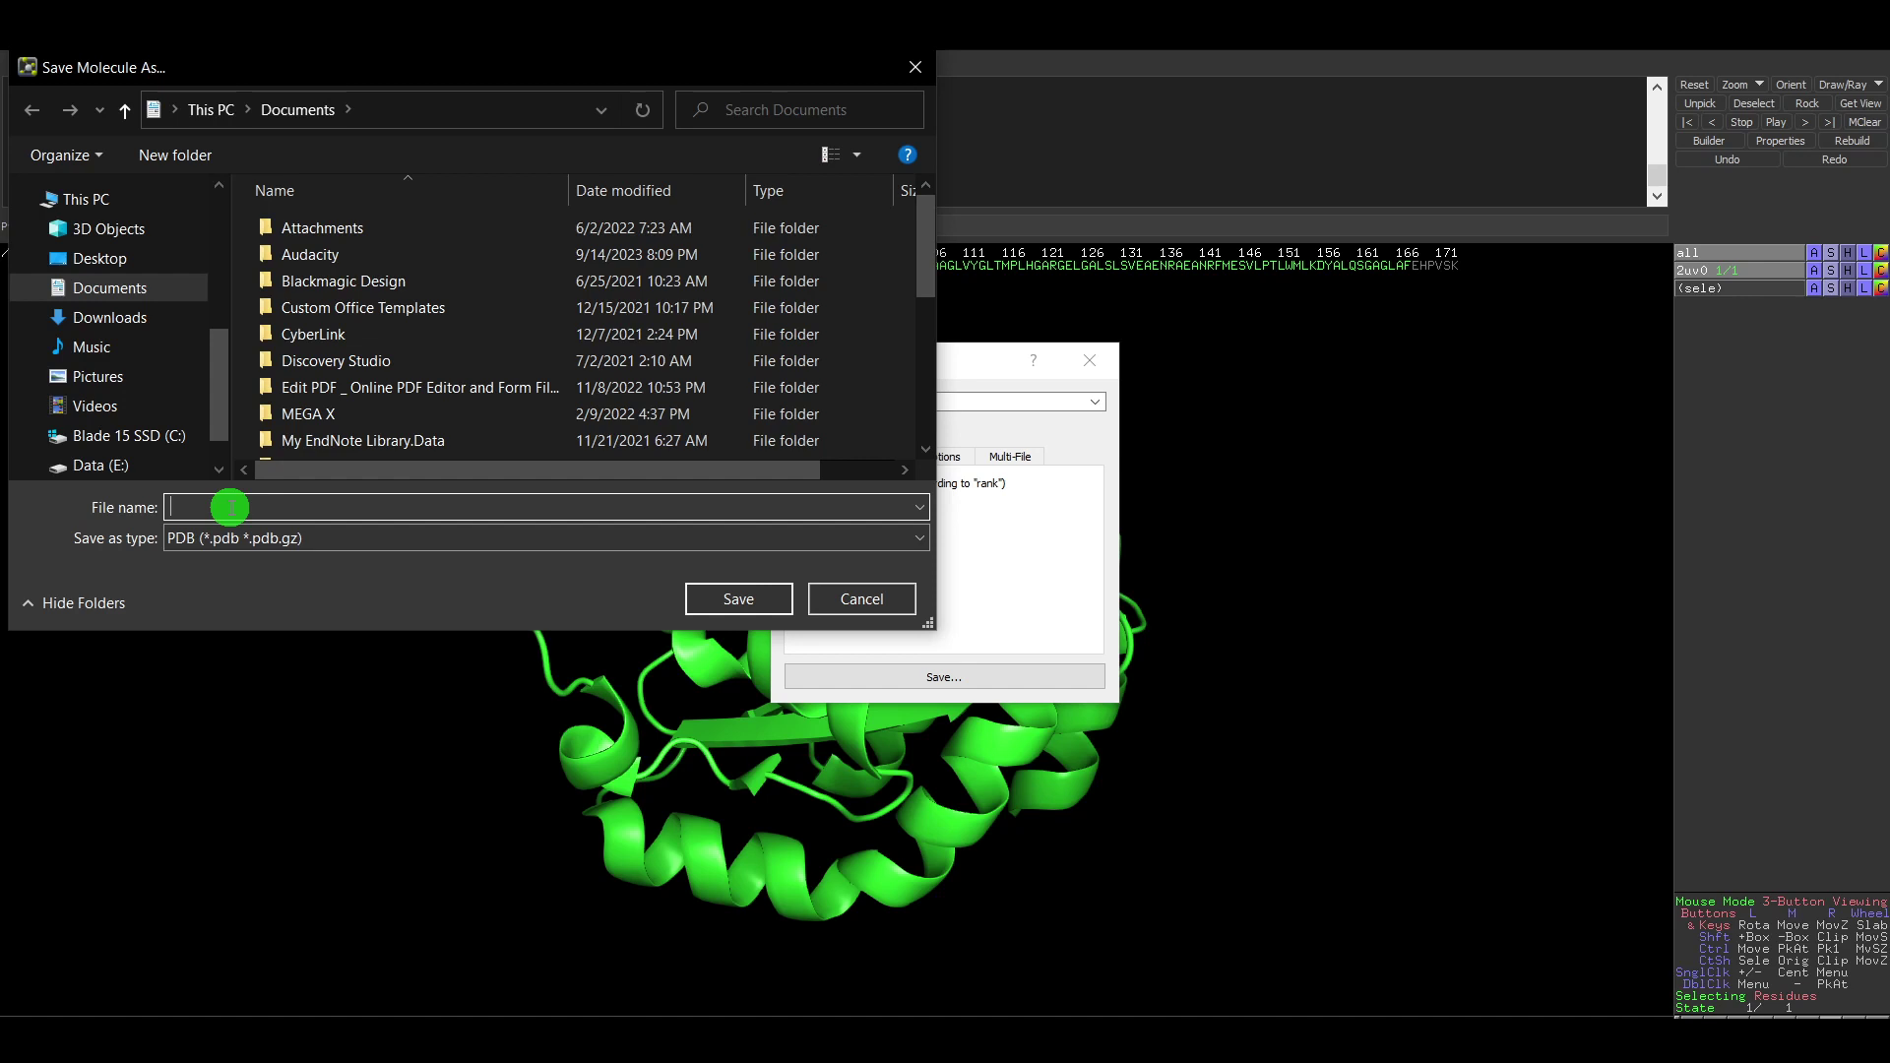
type("mu")
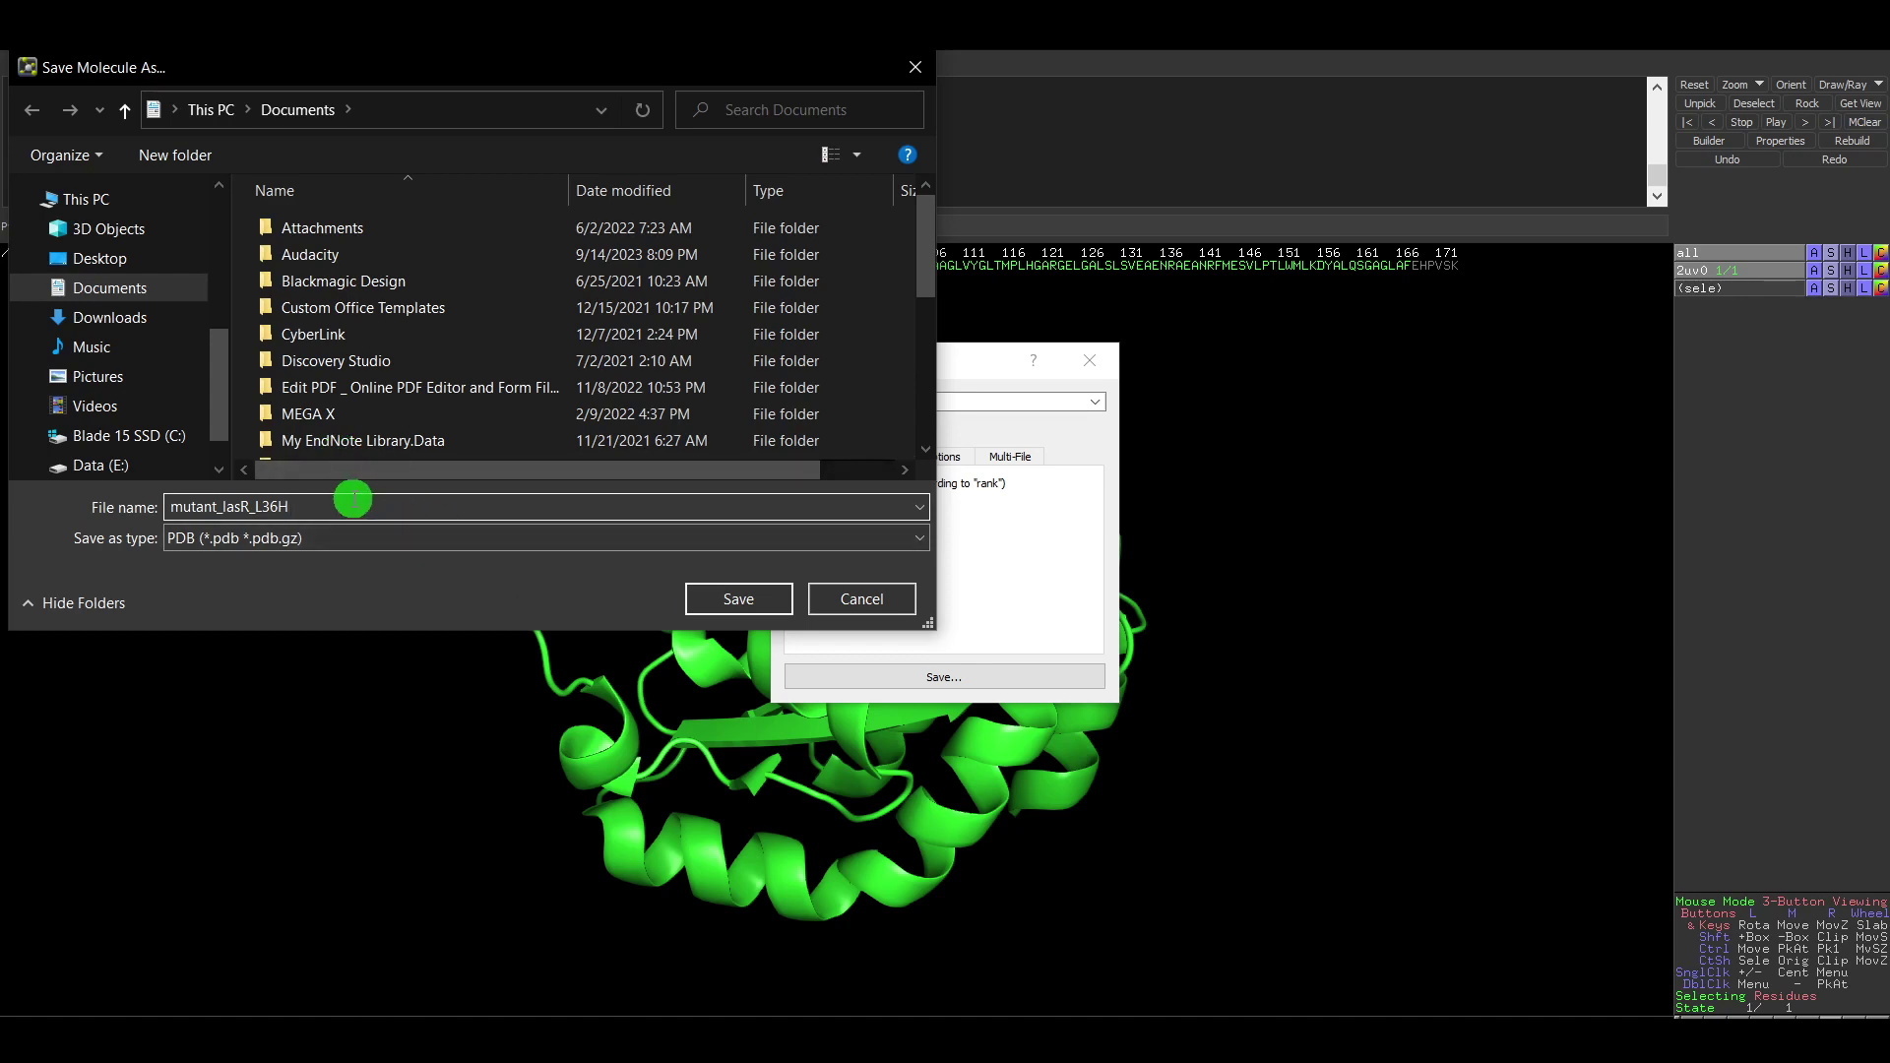
left_click(1090, 361)
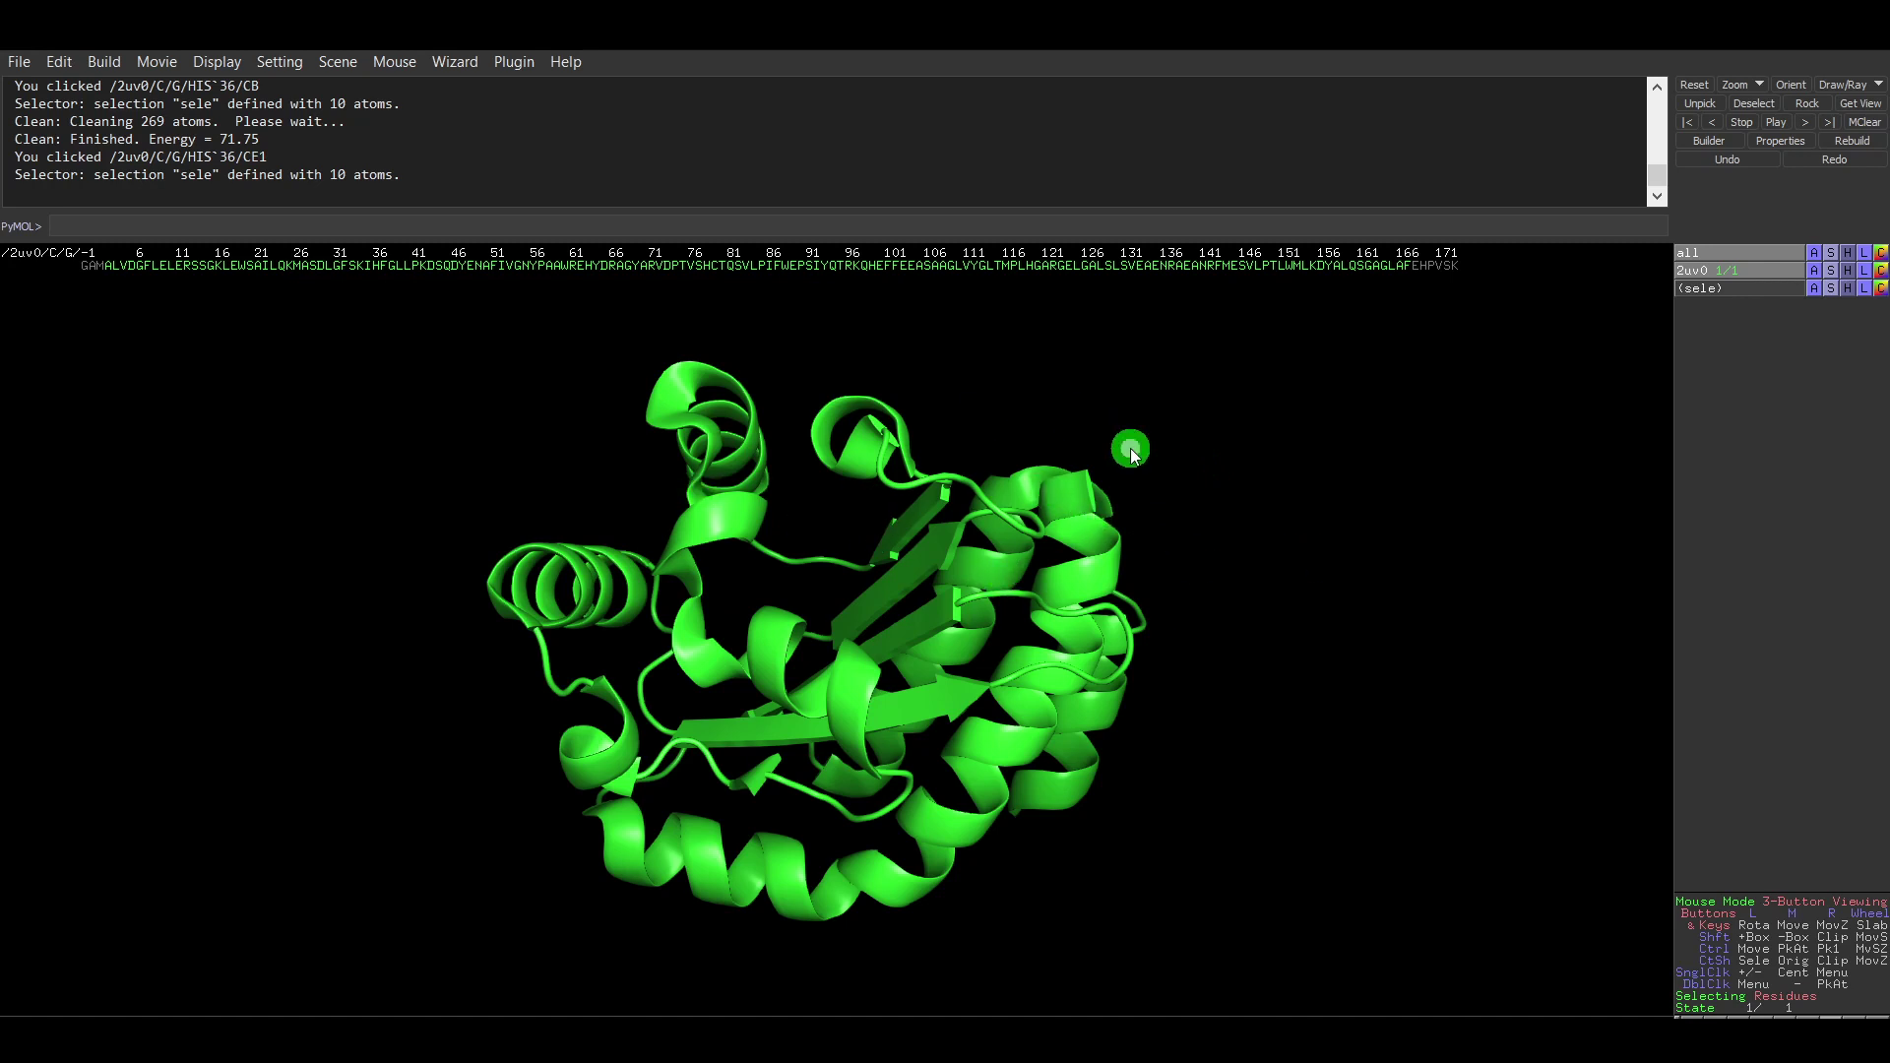
left_click_drag(1130, 443, 1168, 519)
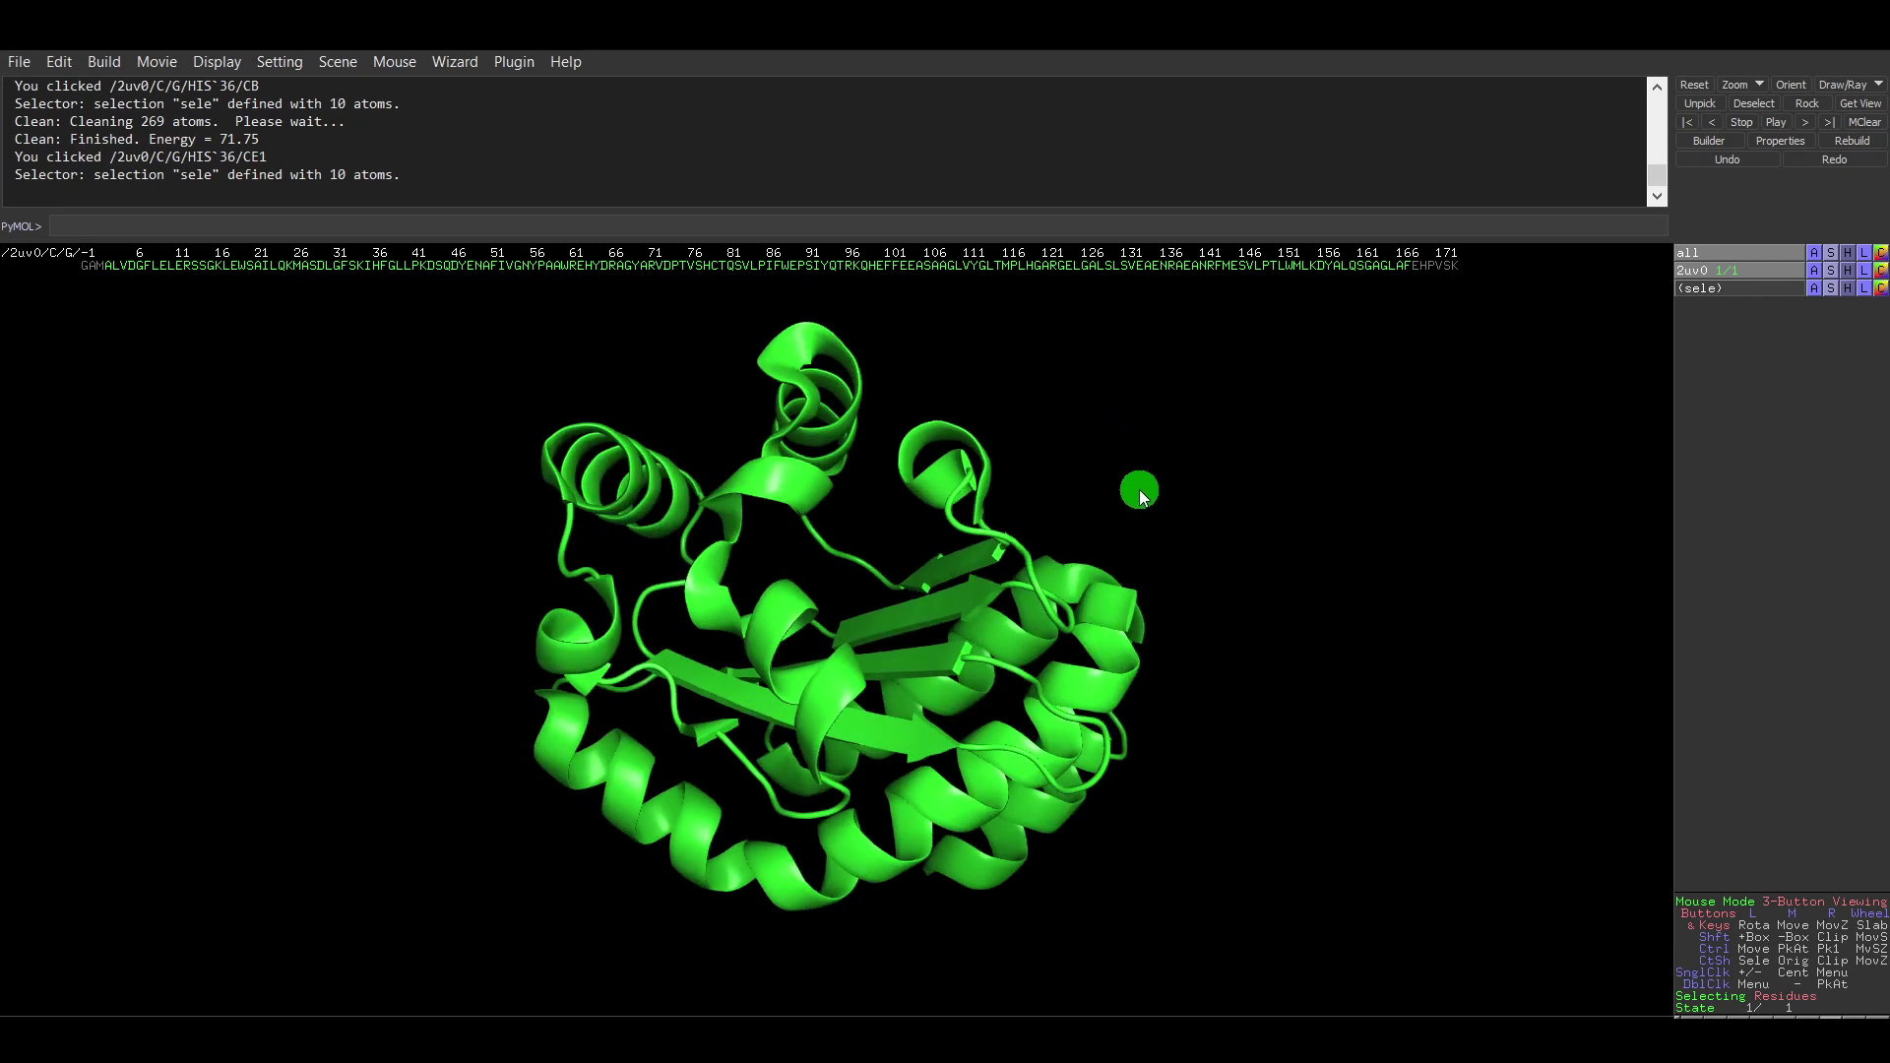